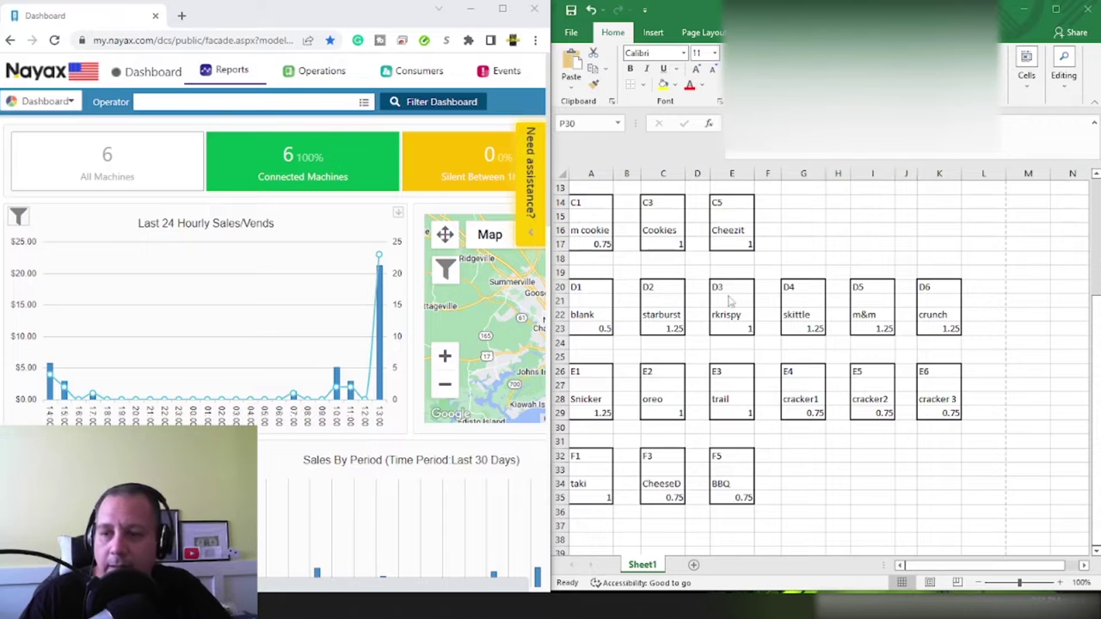
# Go to the Operations > Machines page and widen the browser window.
pyautogui.scroll(-2, 755, 352)
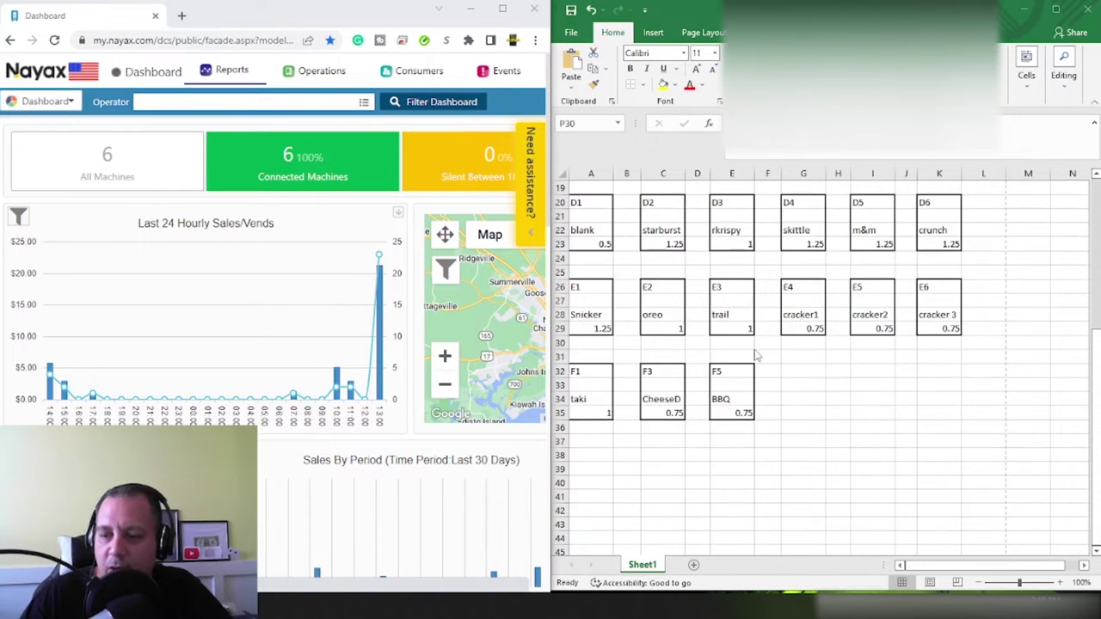
pyautogui.scroll(6, 755, 353)
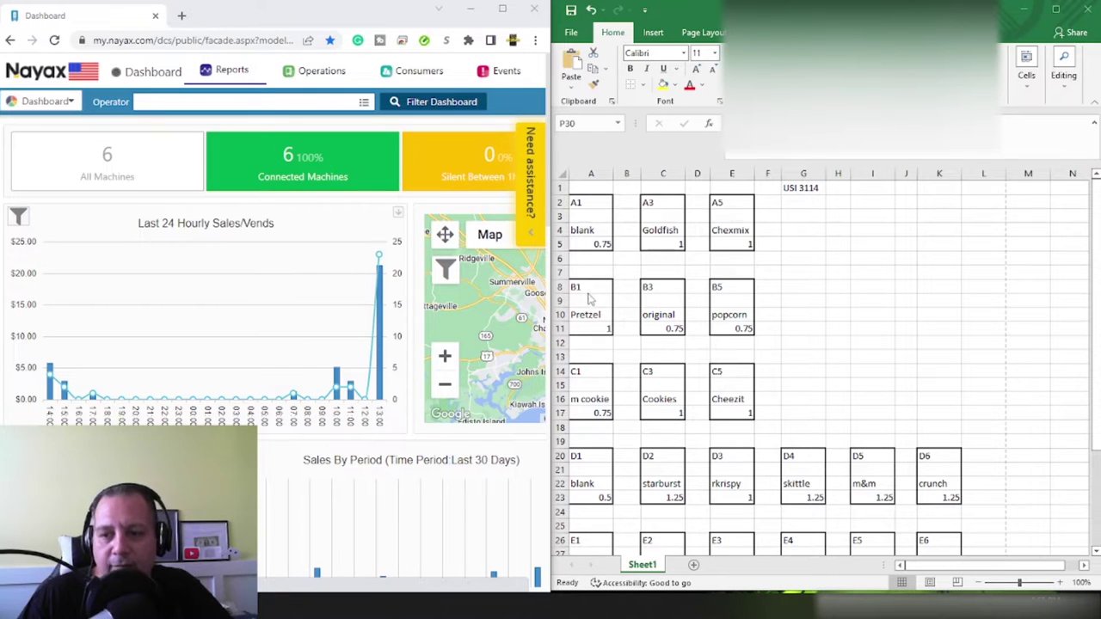
pyautogui.scroll(-3, 684, 358)
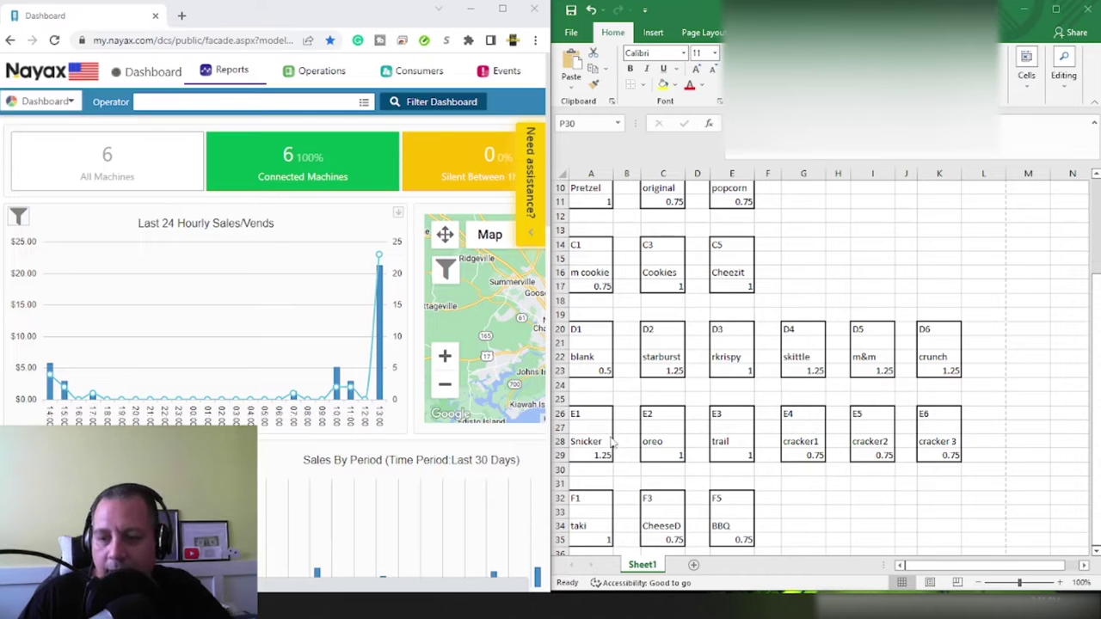
pyautogui.scroll(3, 730, 371)
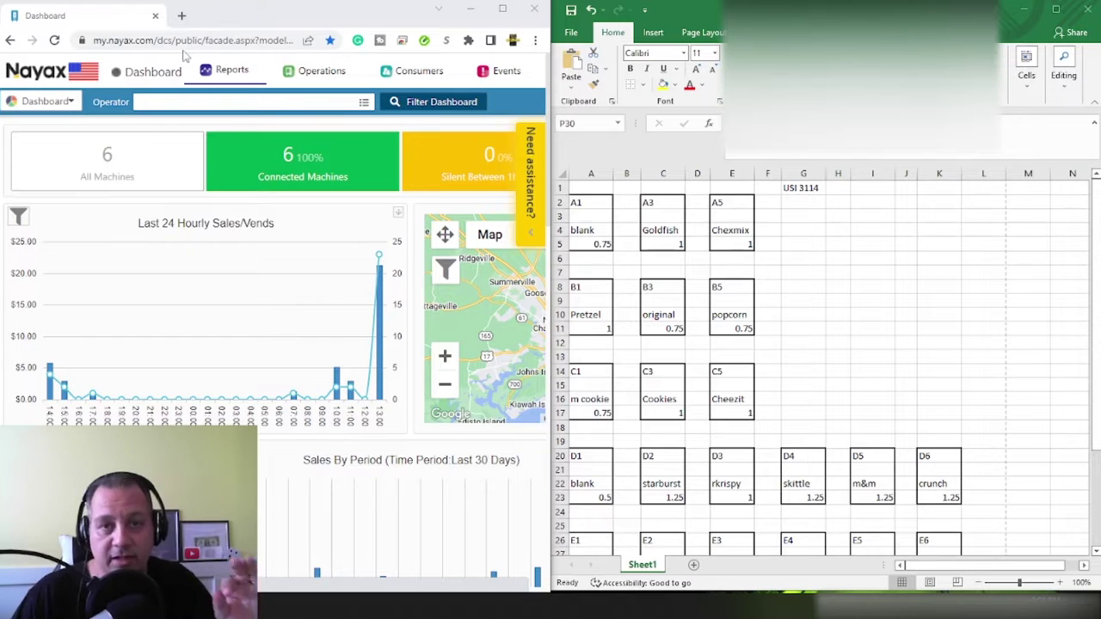
pyautogui.click(256, 72)
pyautogui.click(328, 72)
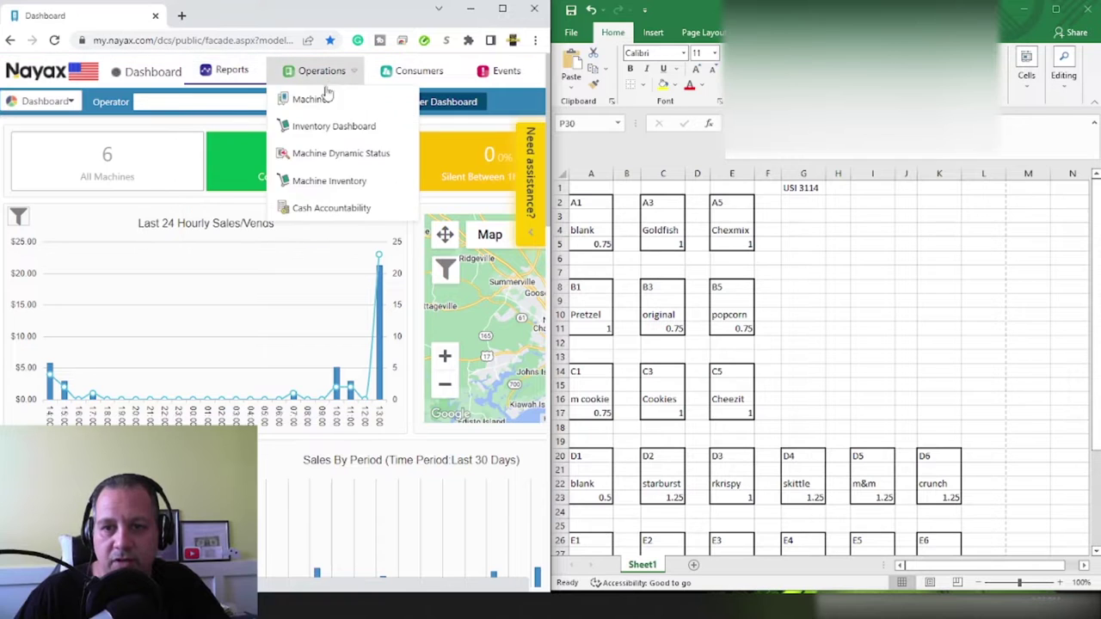
pyautogui.click(322, 105)
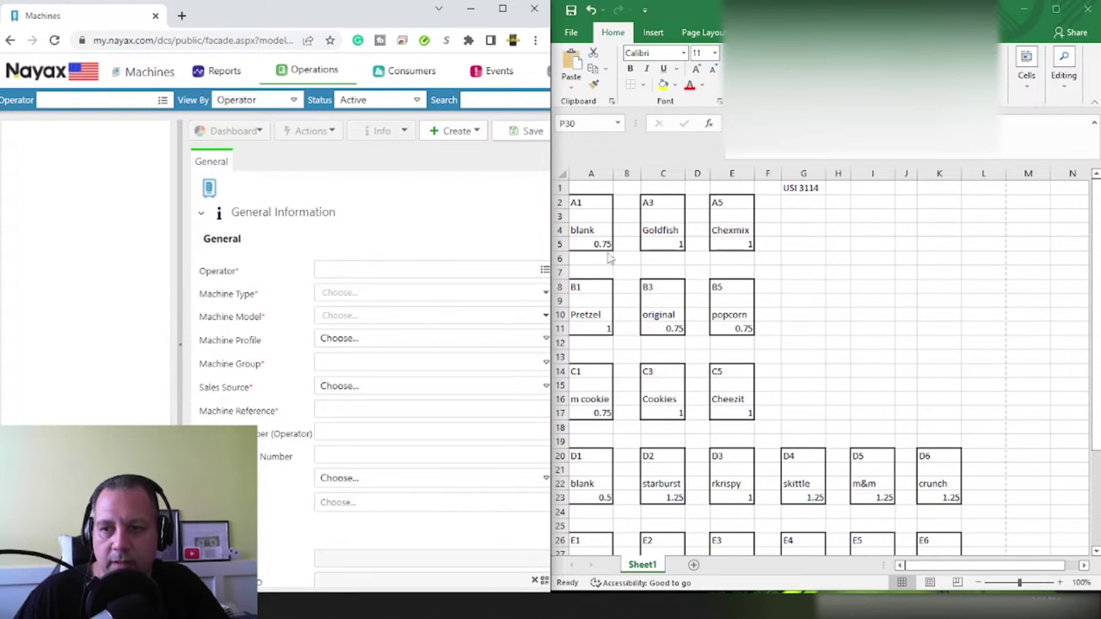
pyautogui.moveTo(547, 252); pyautogui.dragTo(806, 258)
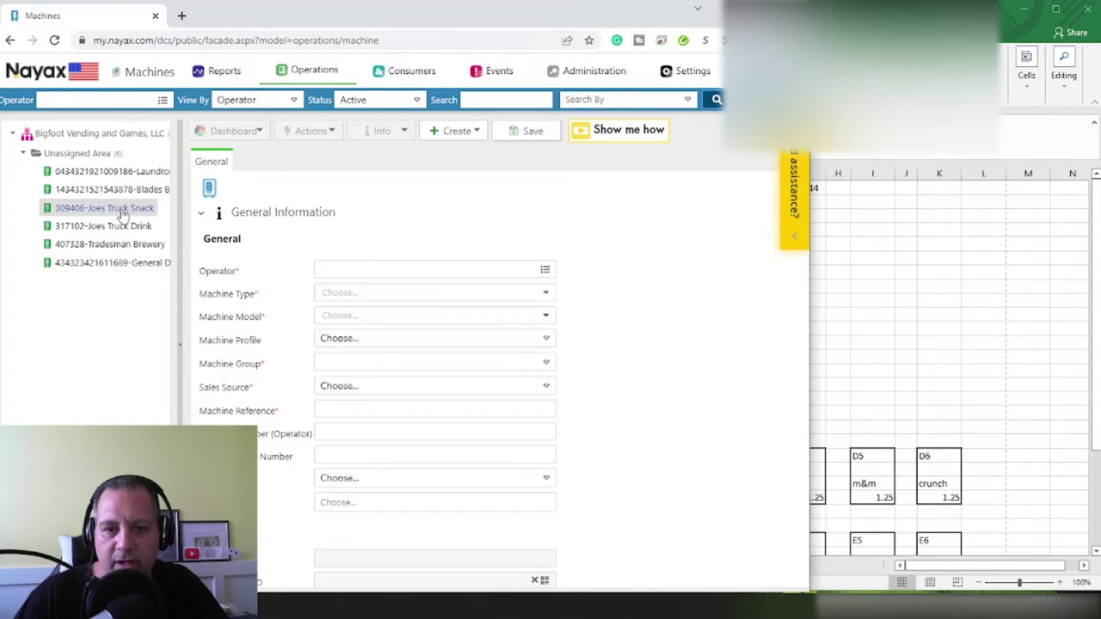
# Show the Products Map of 309406-Joes Truck Snack and scroll through its slots.
pyautogui.click(87, 210)
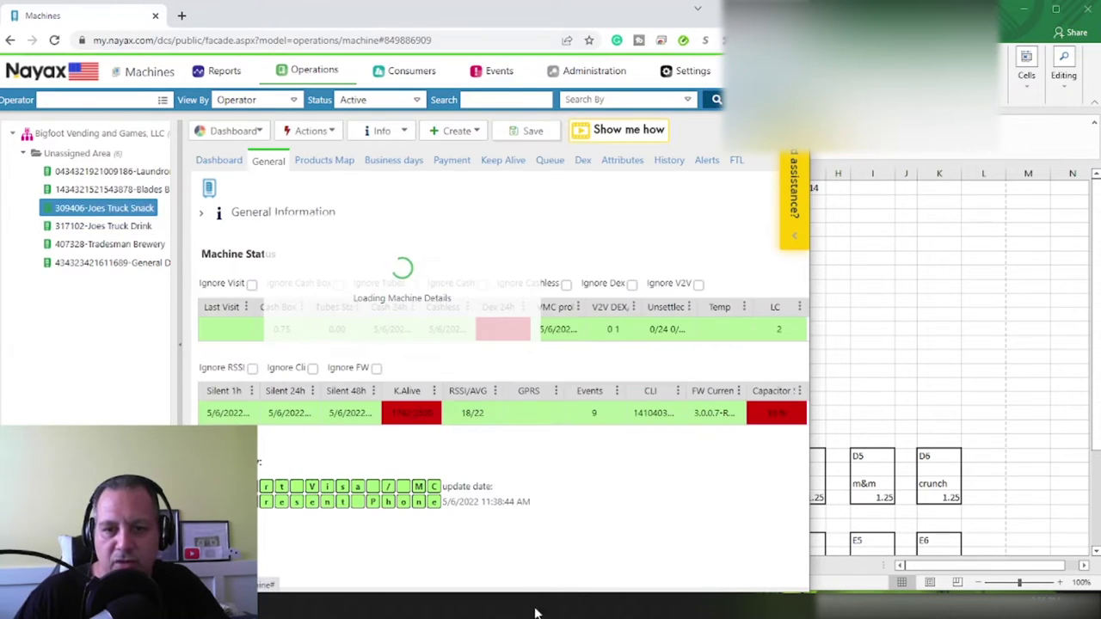
pyautogui.click(344, 160)
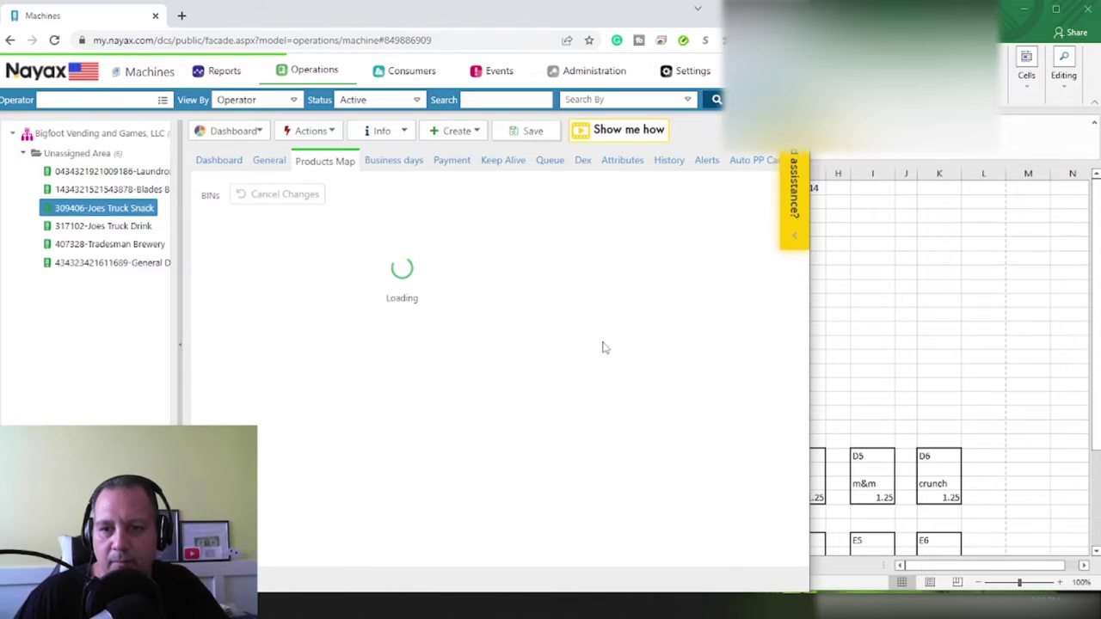
pyautogui.scroll(-5, 456, 307)
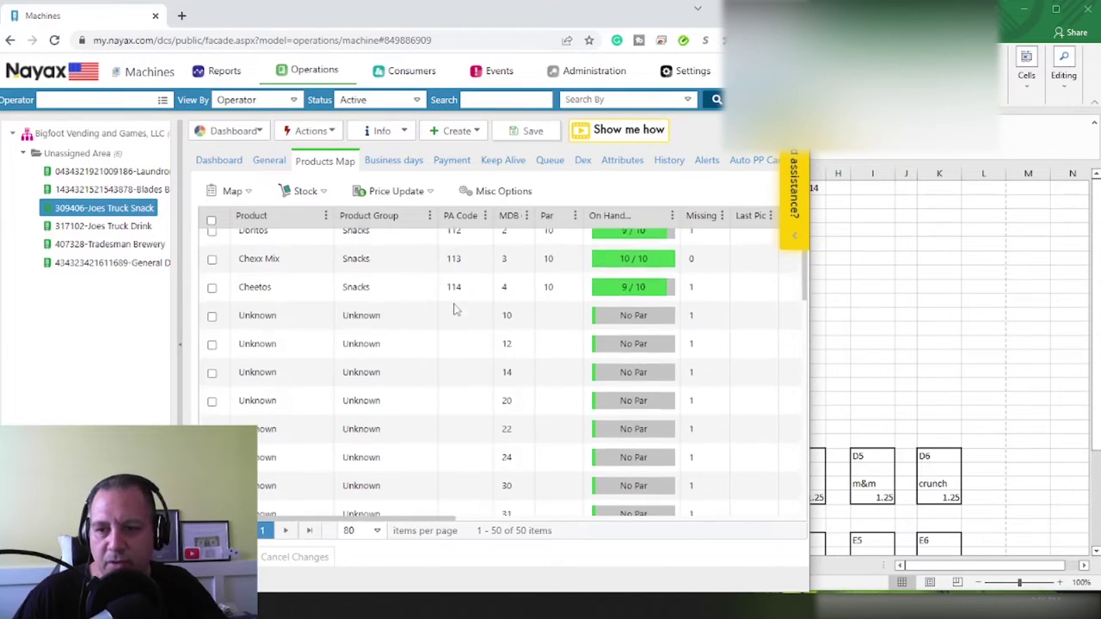
pyautogui.scroll(-4, 501, 307)
pyautogui.scroll(8, 509, 433)
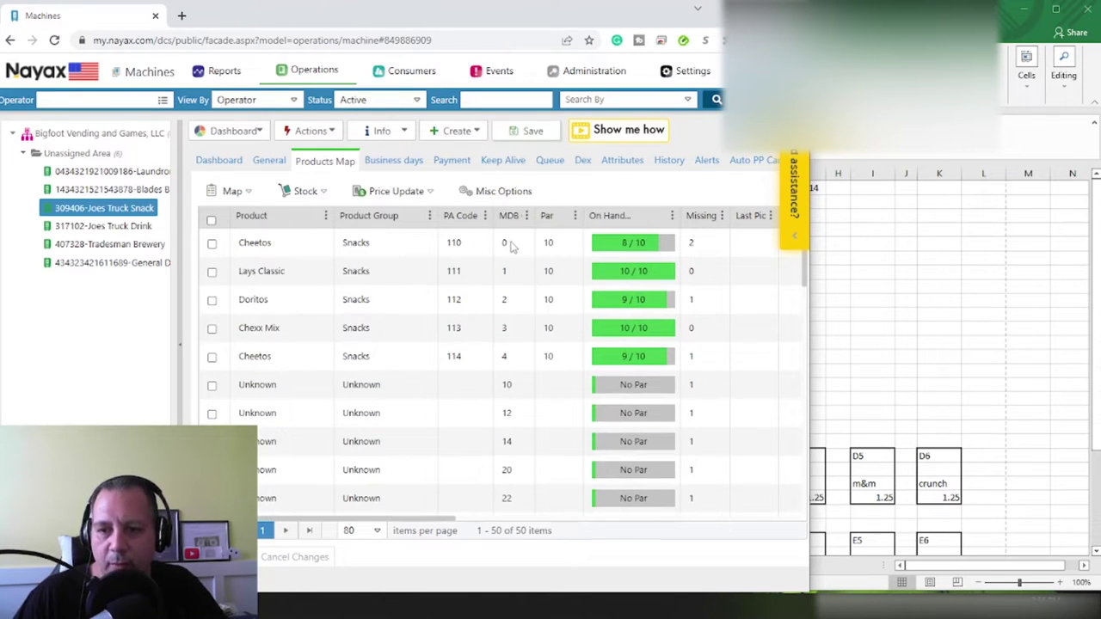
pyautogui.scroll(-10, 521, 369)
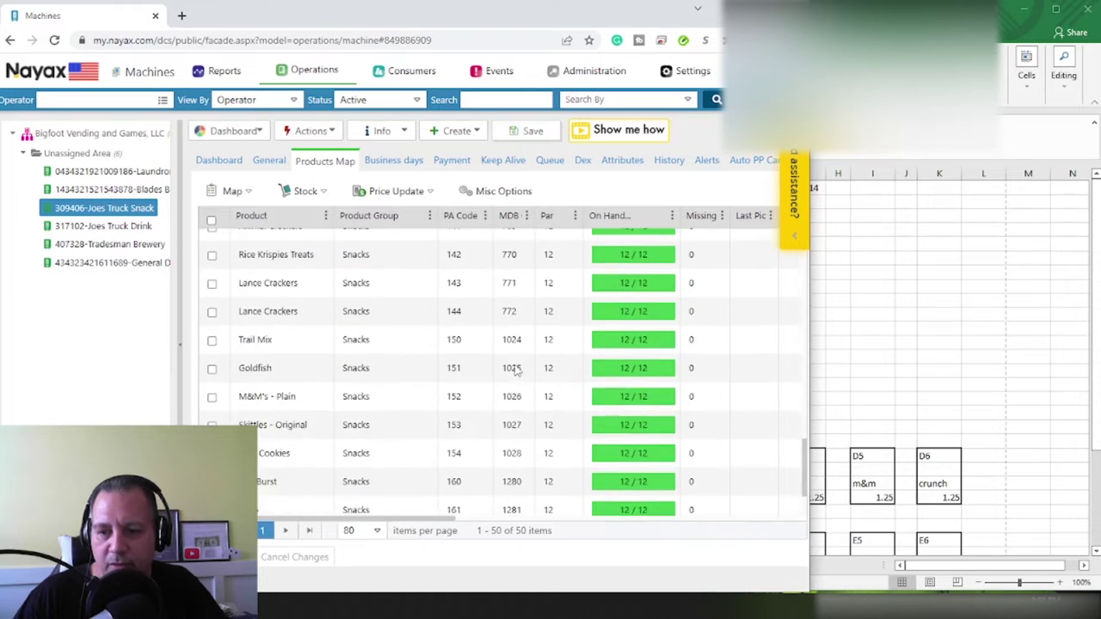
pyautogui.scroll(-1, 518, 384)
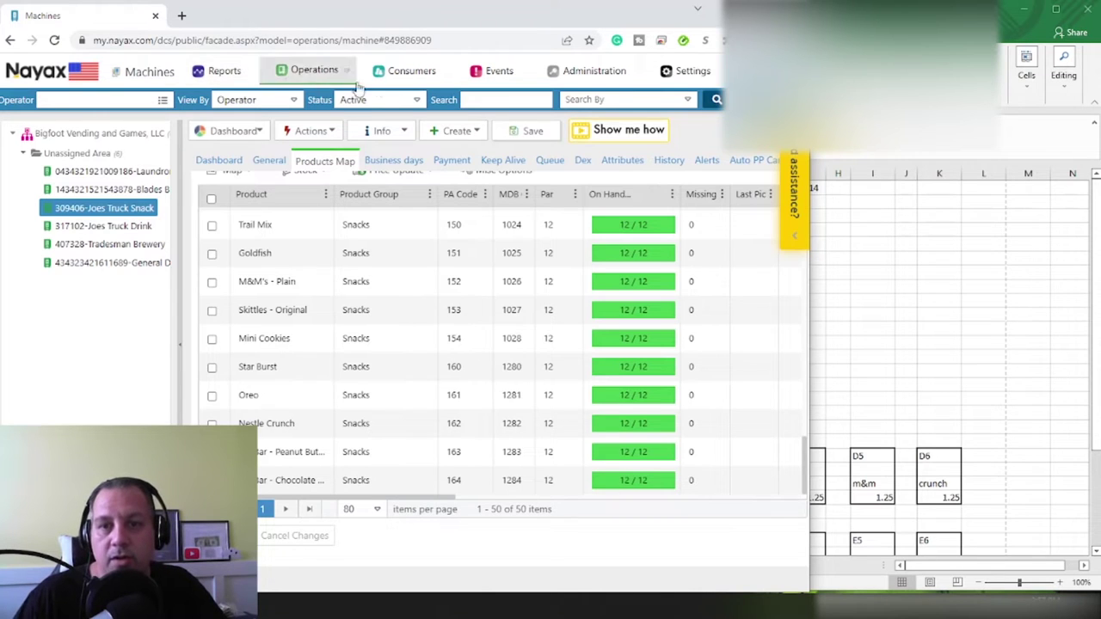
pyautogui.click(248, 74)
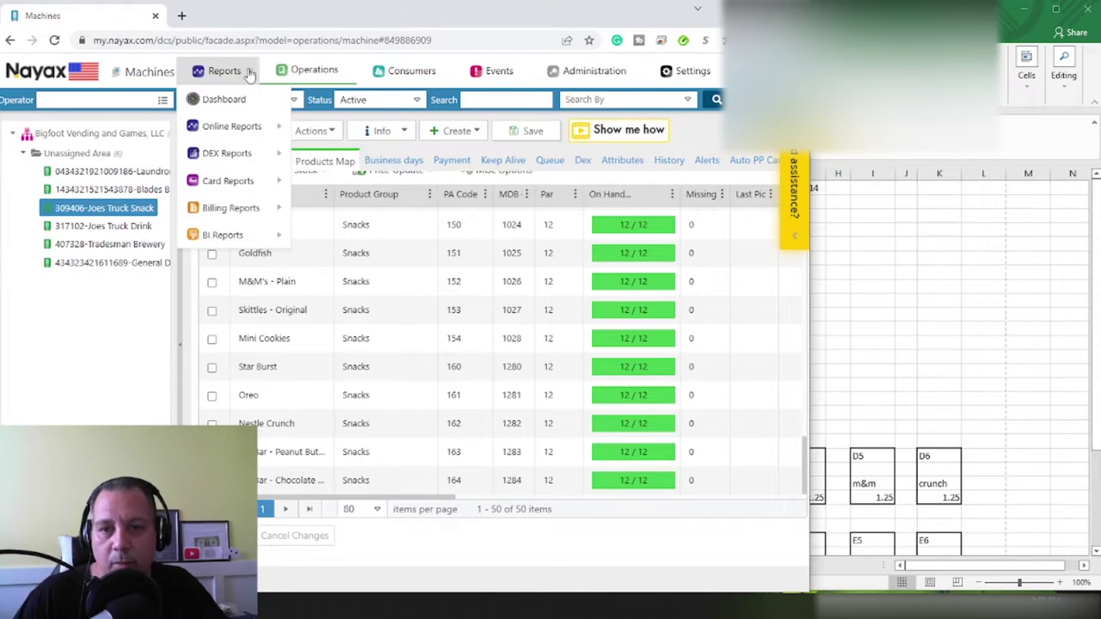
# Run the Sales Summary report and view today's sales broken down by machine.
pyautogui.moveTo(284, 137)
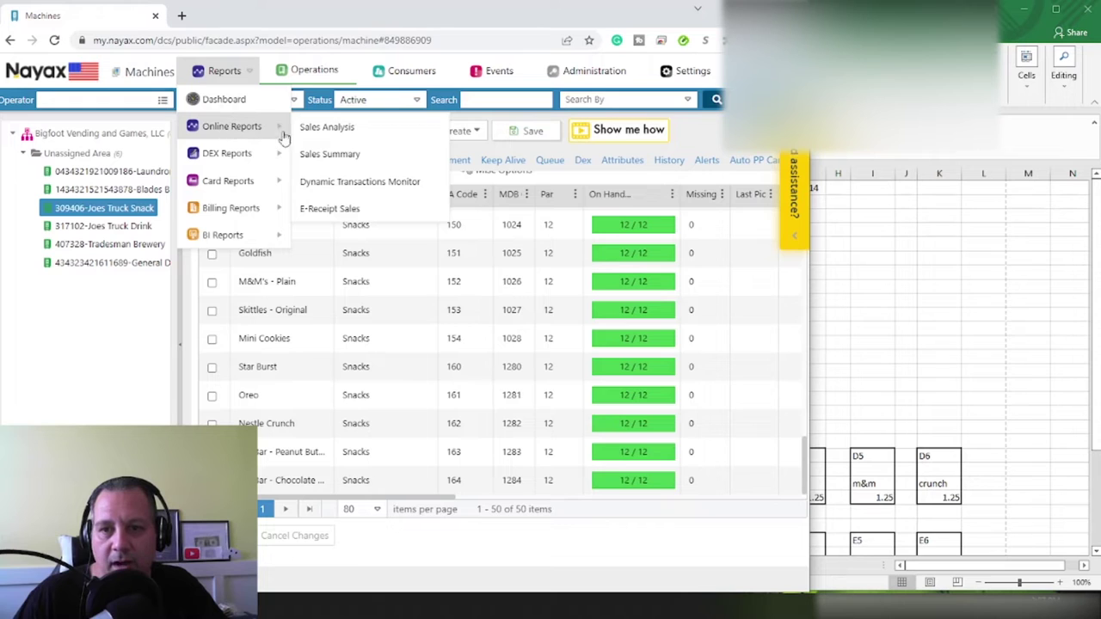
pyautogui.click(342, 153)
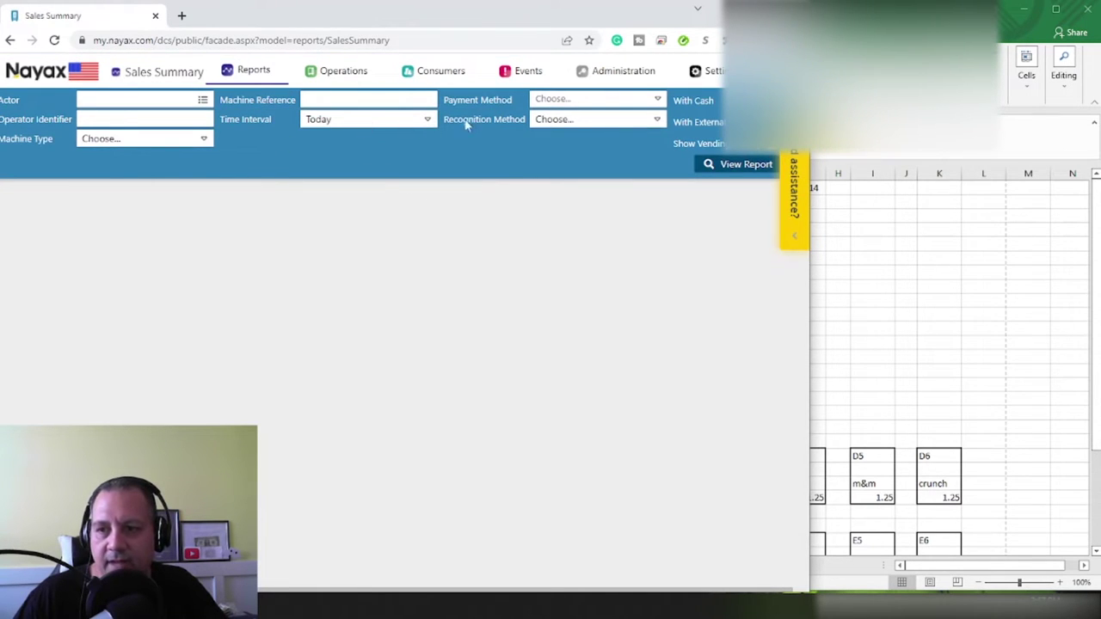
pyautogui.click(733, 169)
pyautogui.click(263, 202)
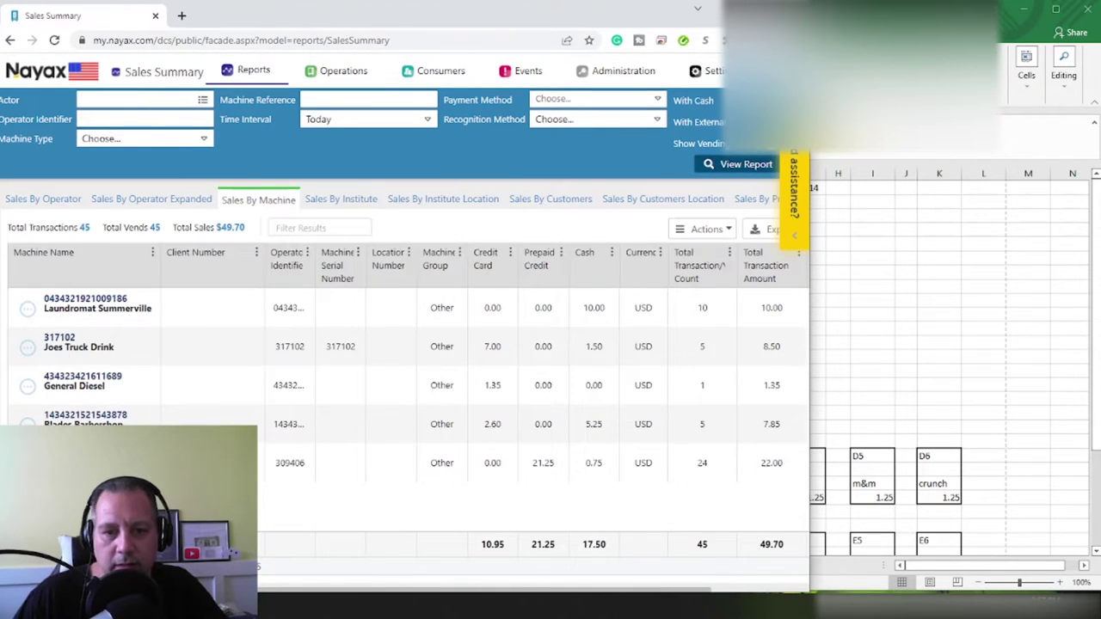
pyautogui.moveTo(86, 463)
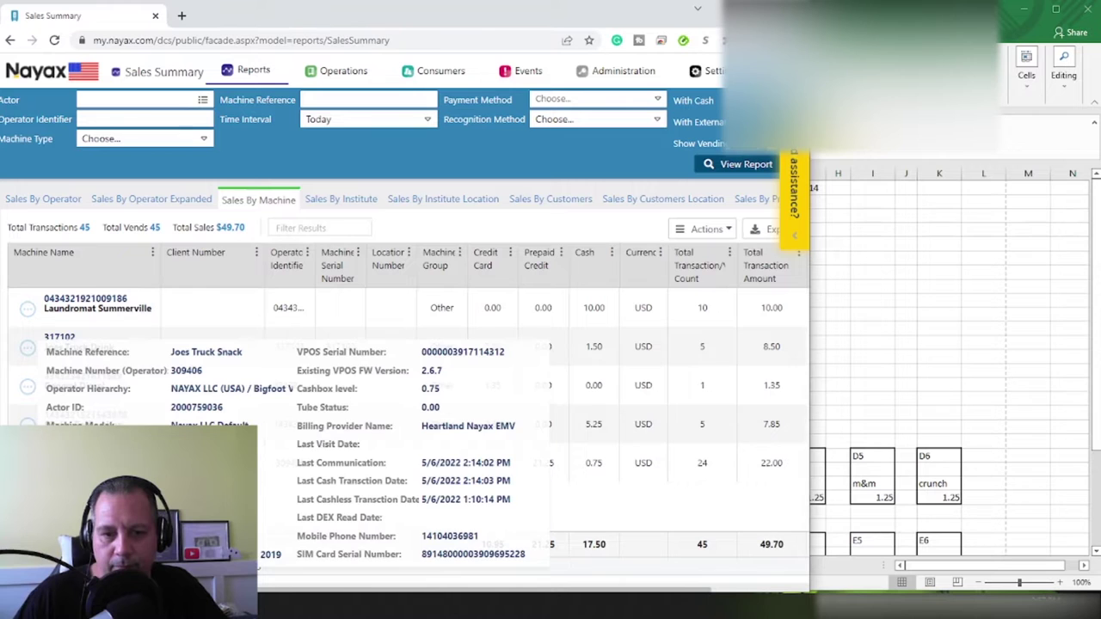
pyautogui.rightClick(49, 320)
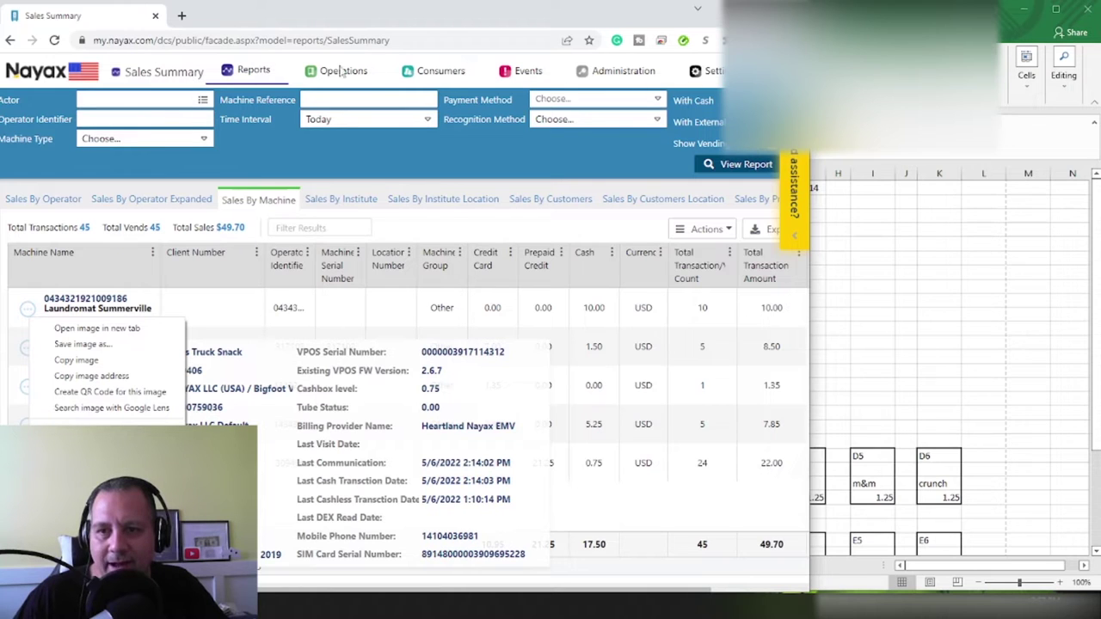
# Bring up the Sales Analysis report from Online Reports.
pyautogui.click(273, 75)
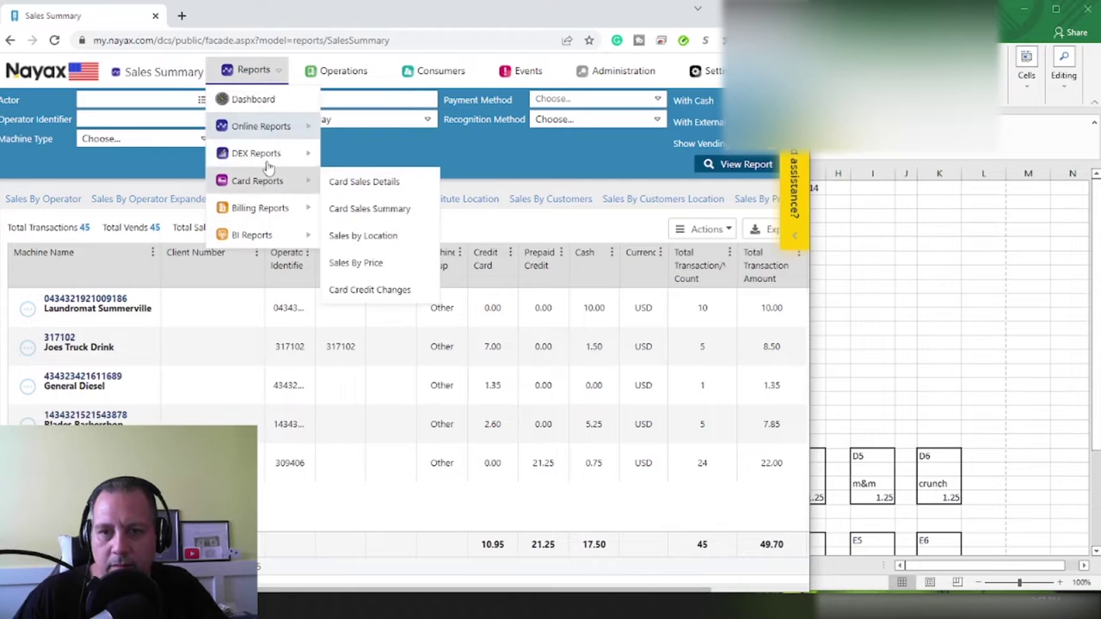
pyautogui.moveTo(265, 129)
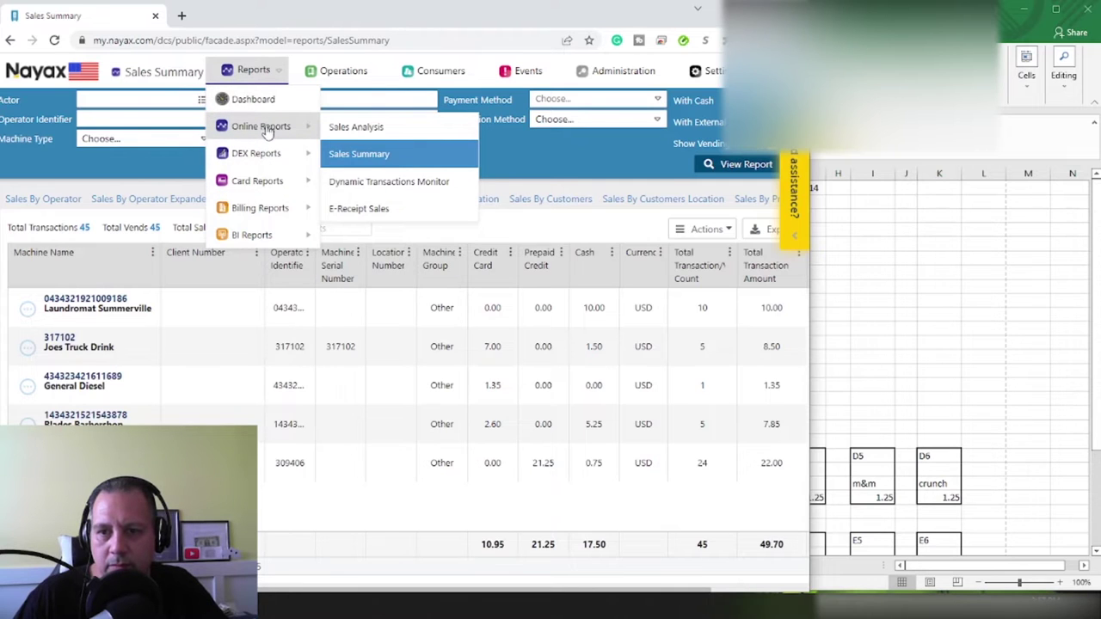
pyautogui.click(356, 128)
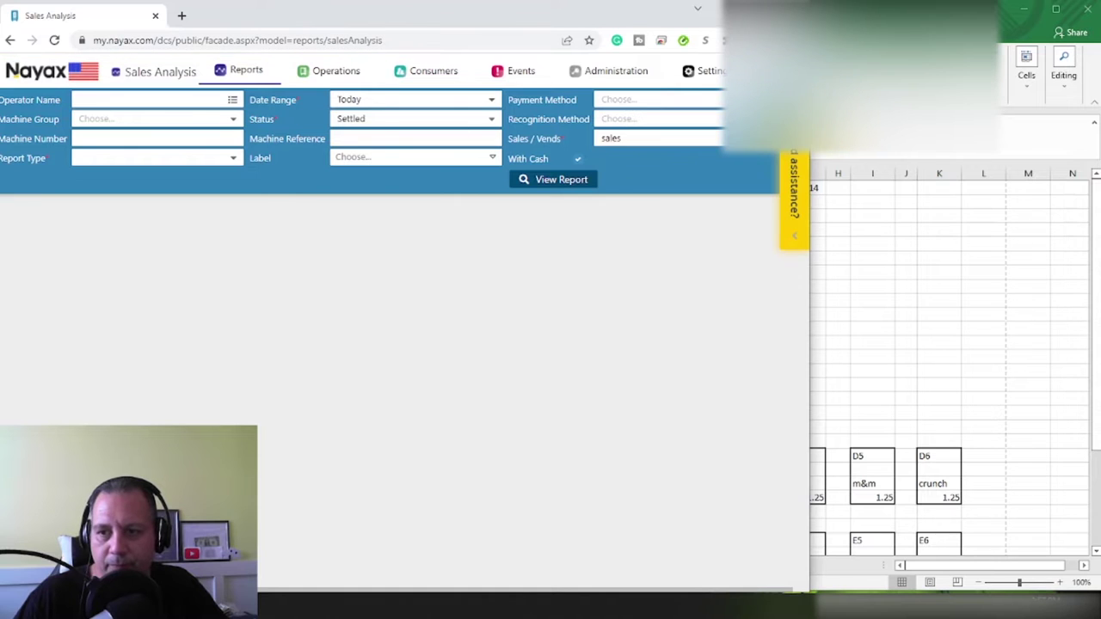
# Set the Sales Analysis report type to Sales by Weekday and select the operator.
pyautogui.click(570, 178)
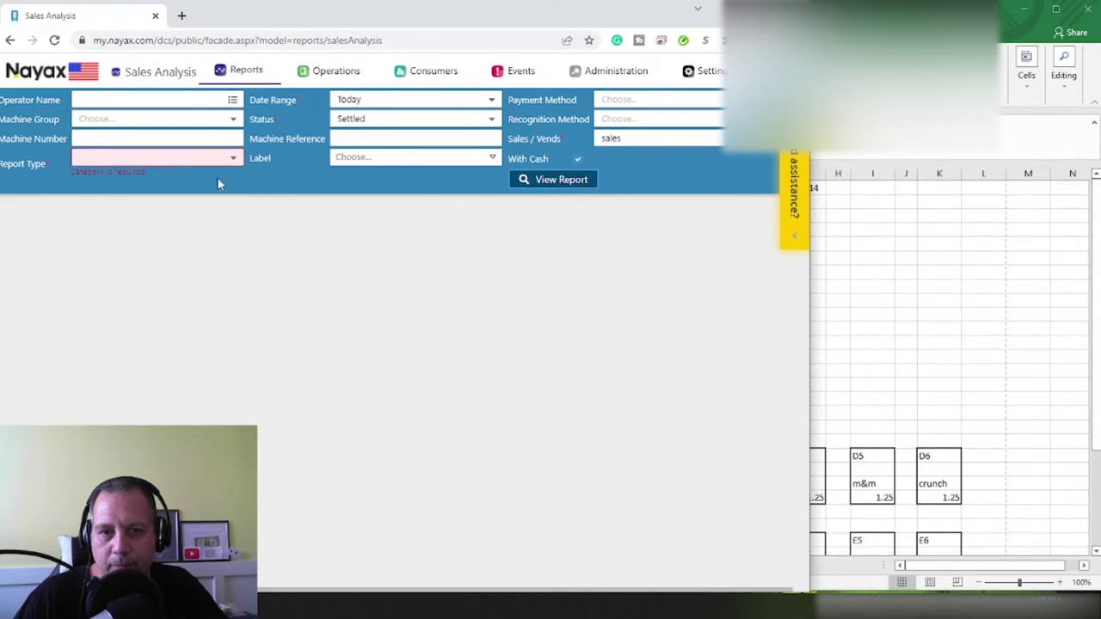
pyautogui.click(183, 161)
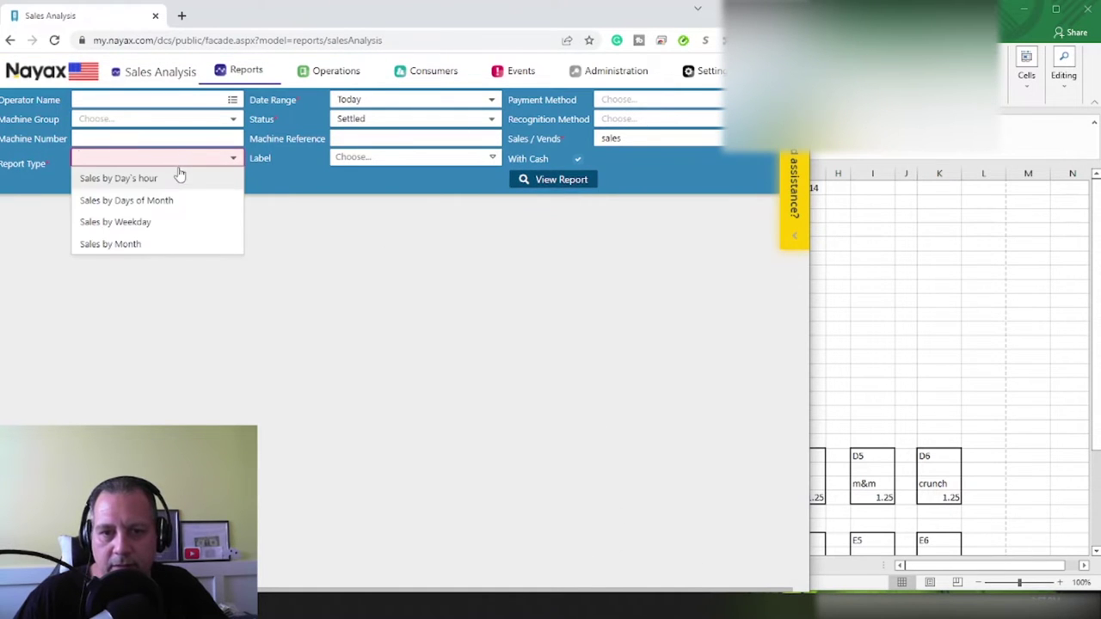
pyautogui.click(142, 222)
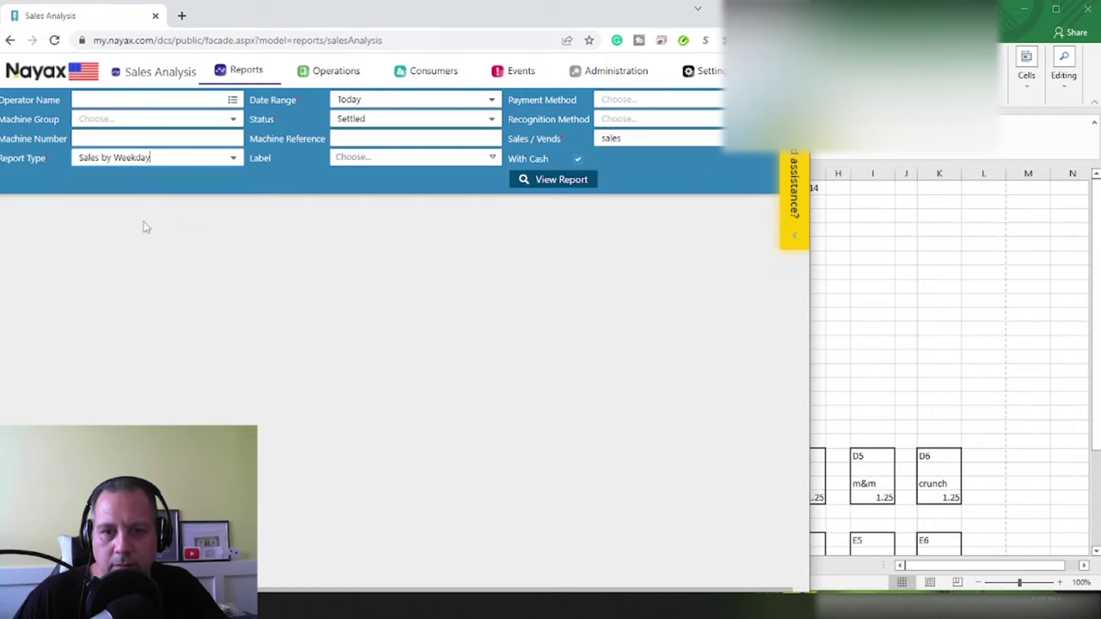
pyautogui.click(228, 100)
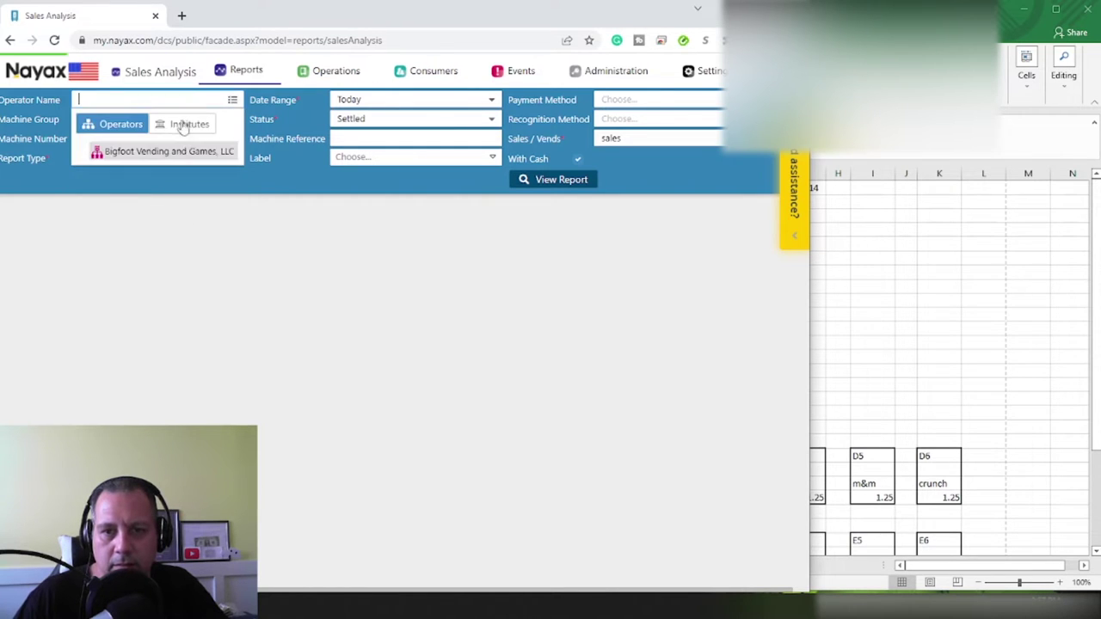
pyautogui.click(152, 150)
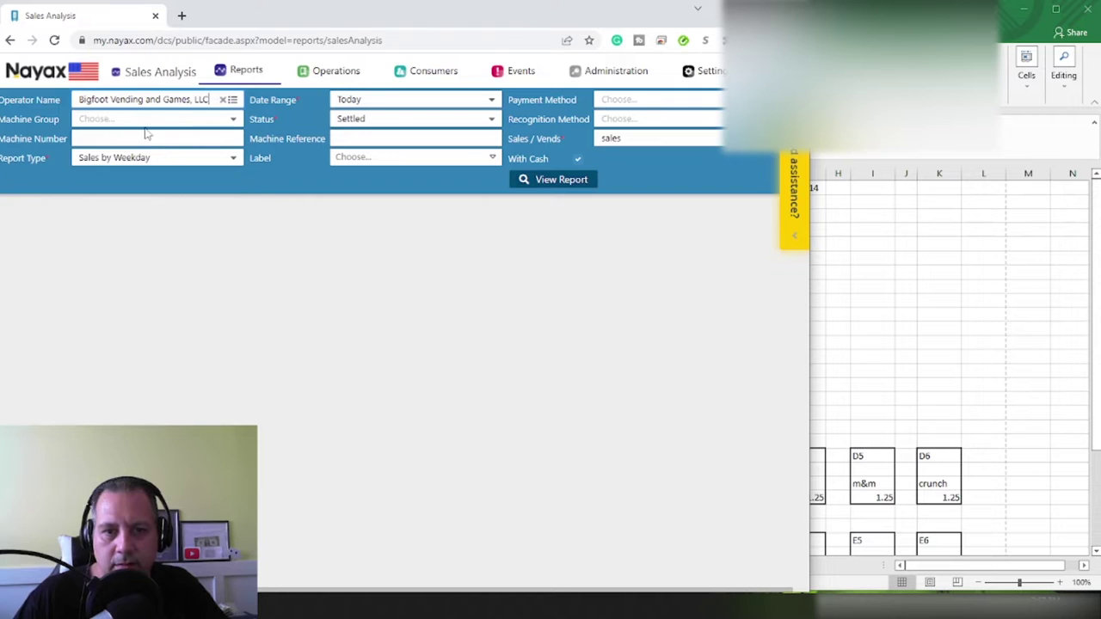
pyautogui.click(232, 125)
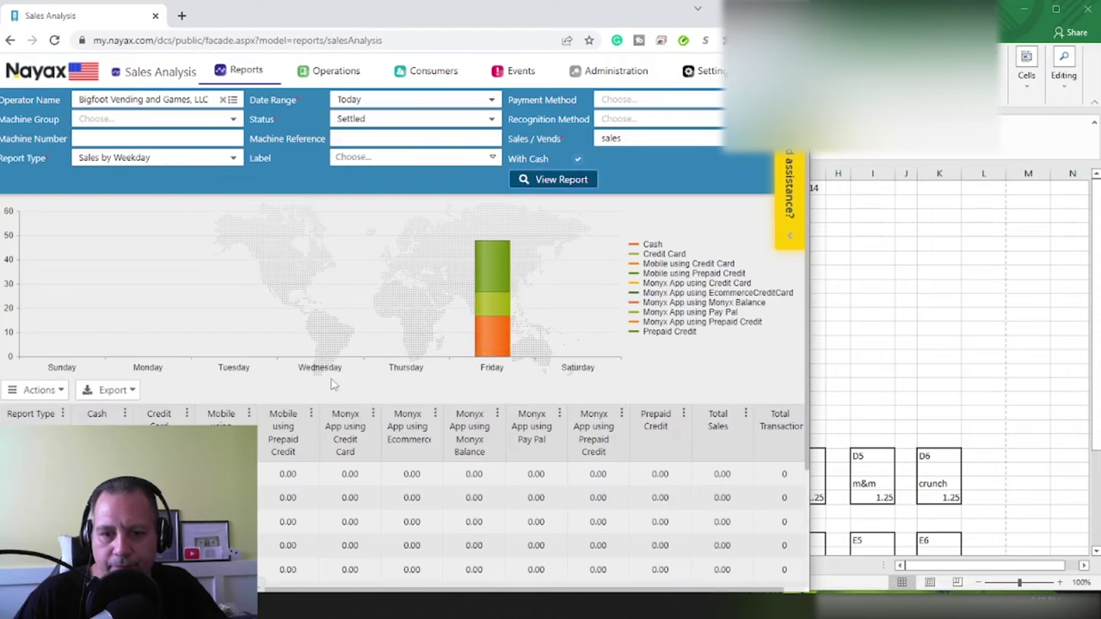
pyautogui.scroll(-2, 322, 352)
pyautogui.scroll(3, 323, 352)
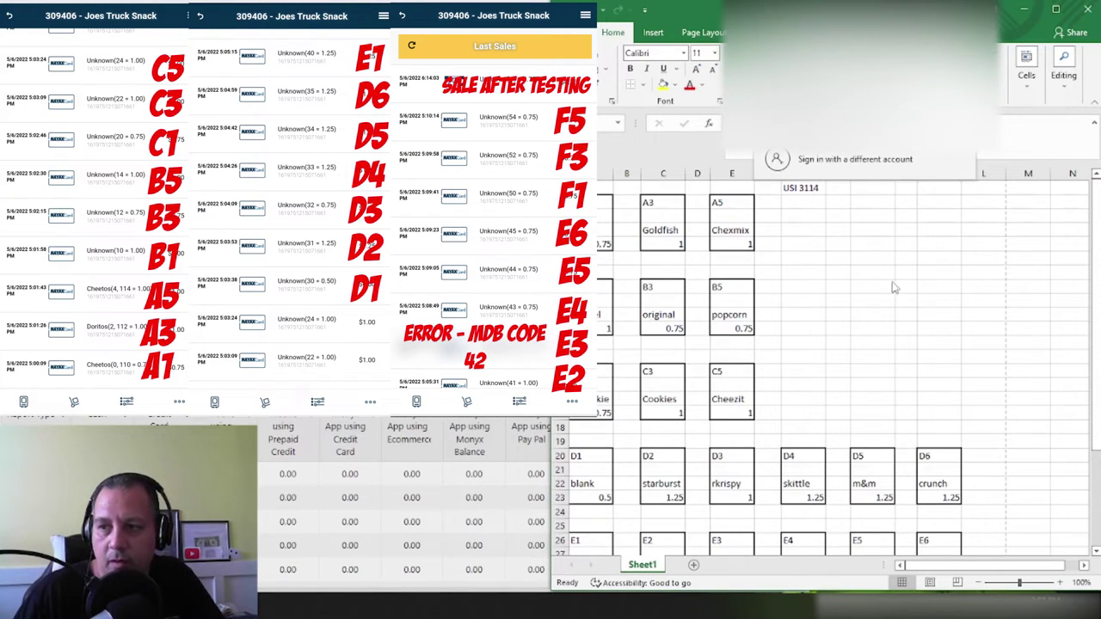
# Record slot A1's product number in the Excel planogram and move on to slot A3.
pyautogui.scroll(-3, 889, 278)
pyautogui.scroll(3, 853, 266)
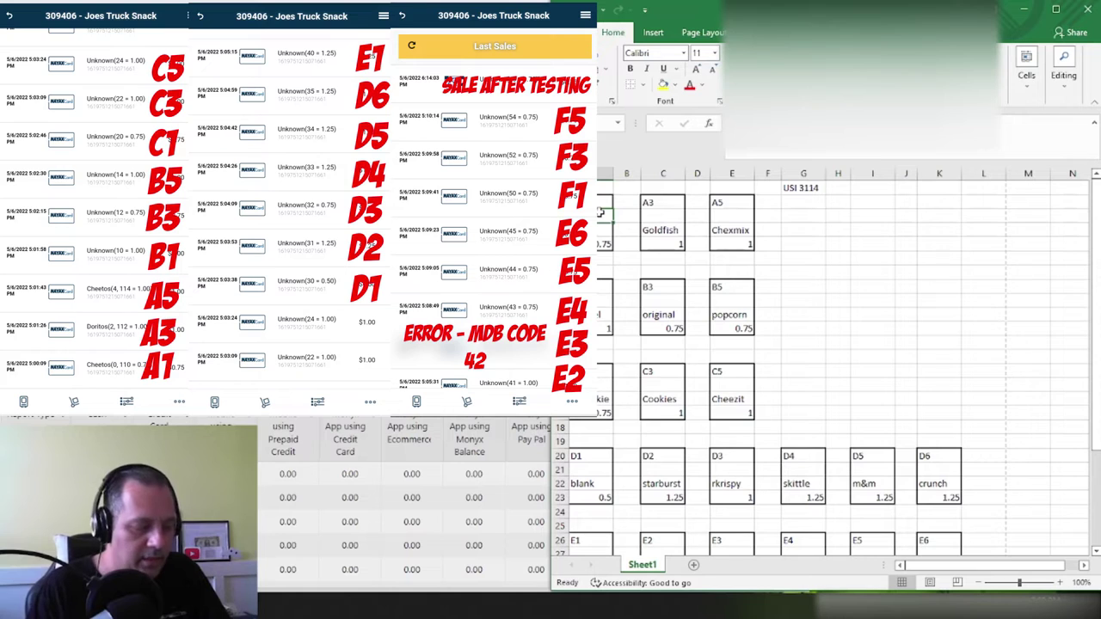
pyautogui.write('1')
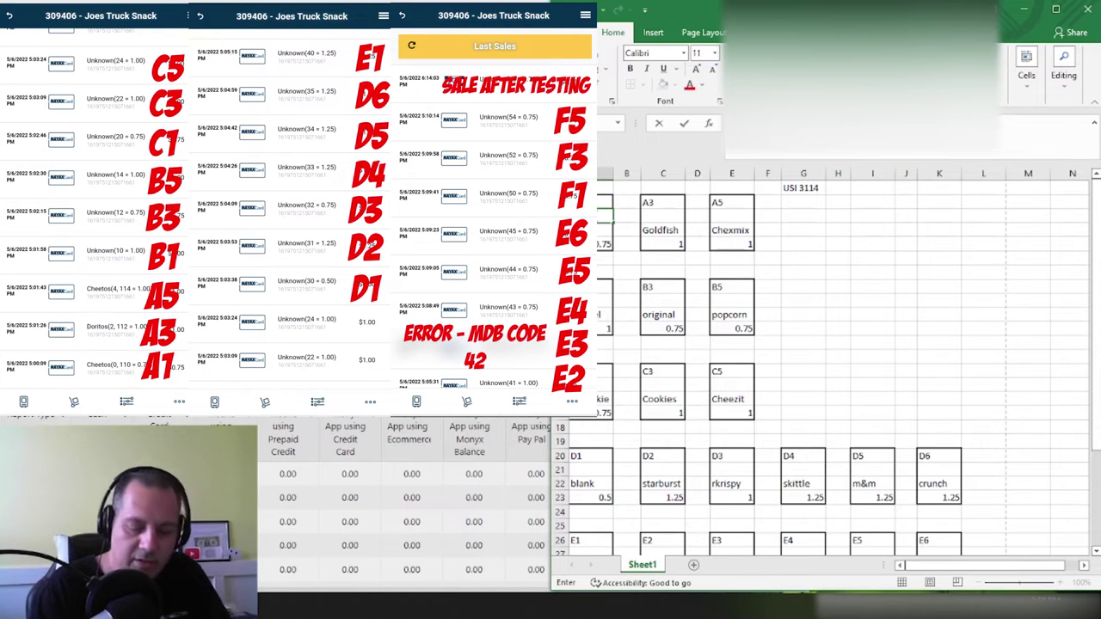
pyautogui.click(651, 204)
# Enter numbers for slots A3 (2), A5 (4), B1 (10), B3 (12) and B5 (14).
pyautogui.write('2')
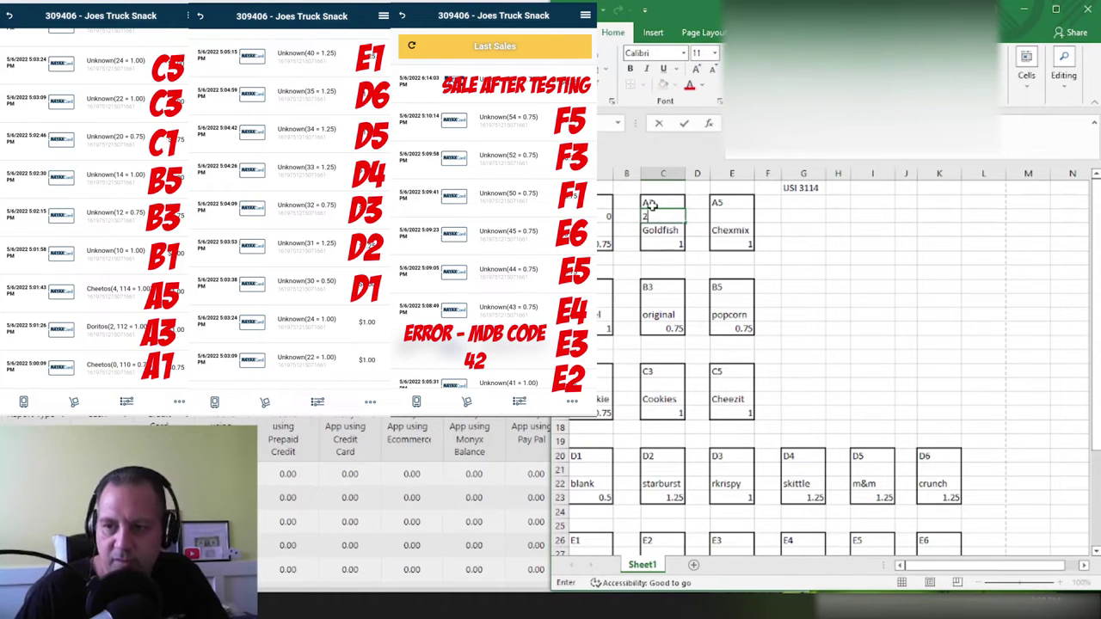
pyautogui.click(716, 204)
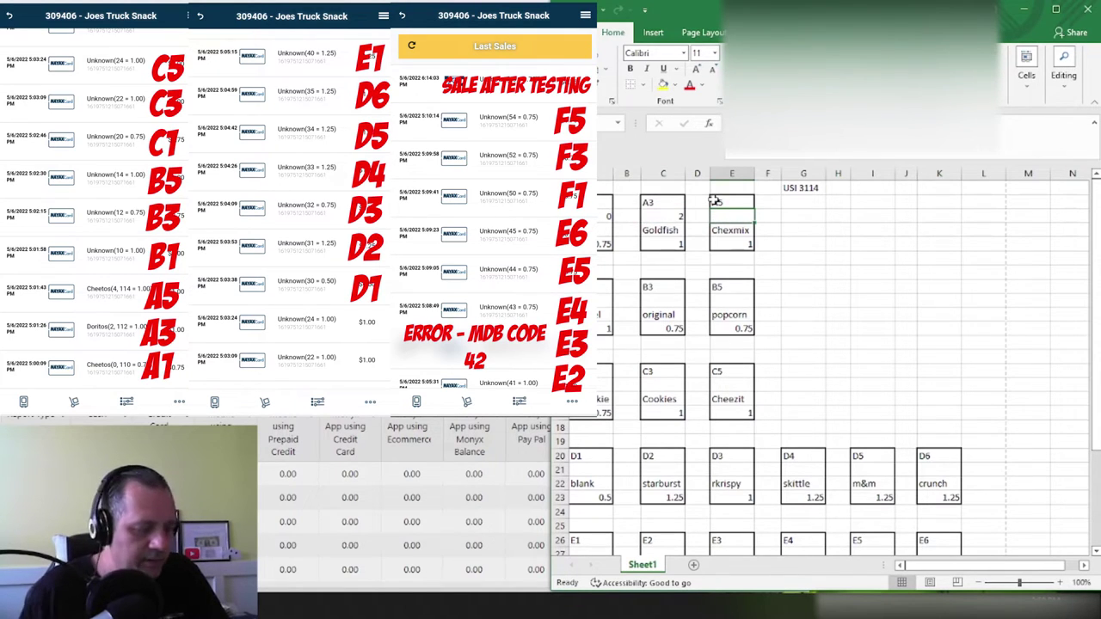
pyautogui.write('4')
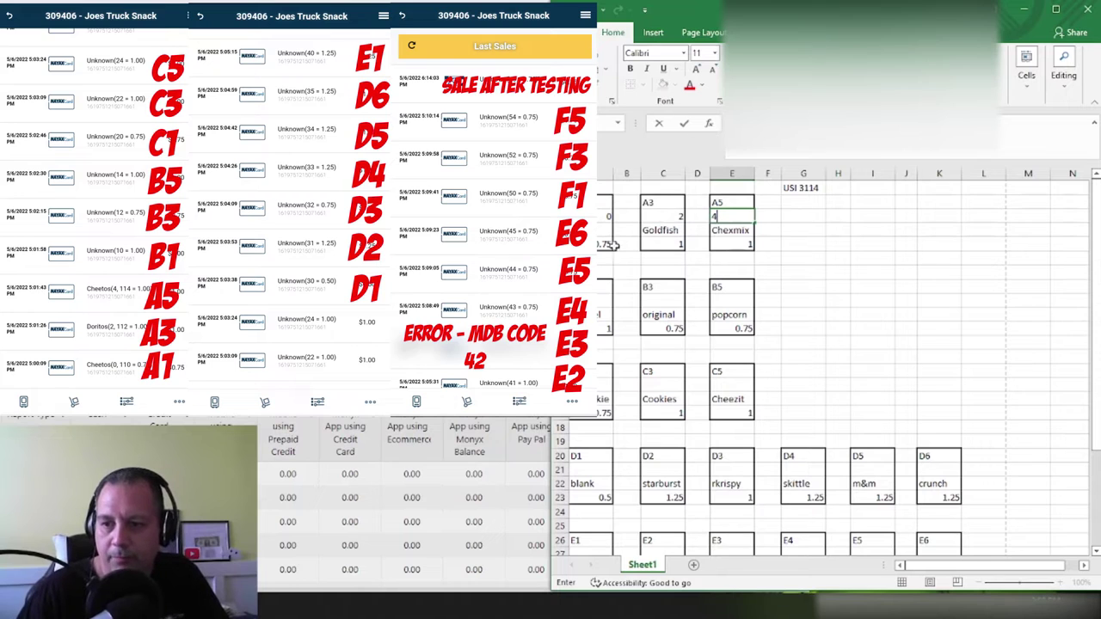
pyautogui.click(600, 298)
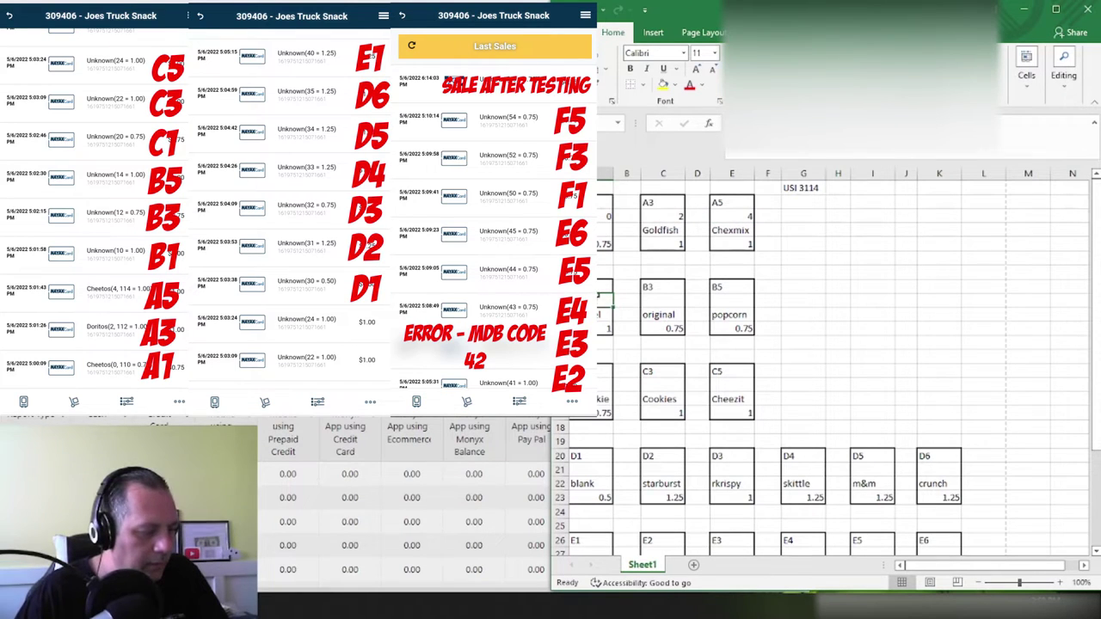
pyautogui.write('1')
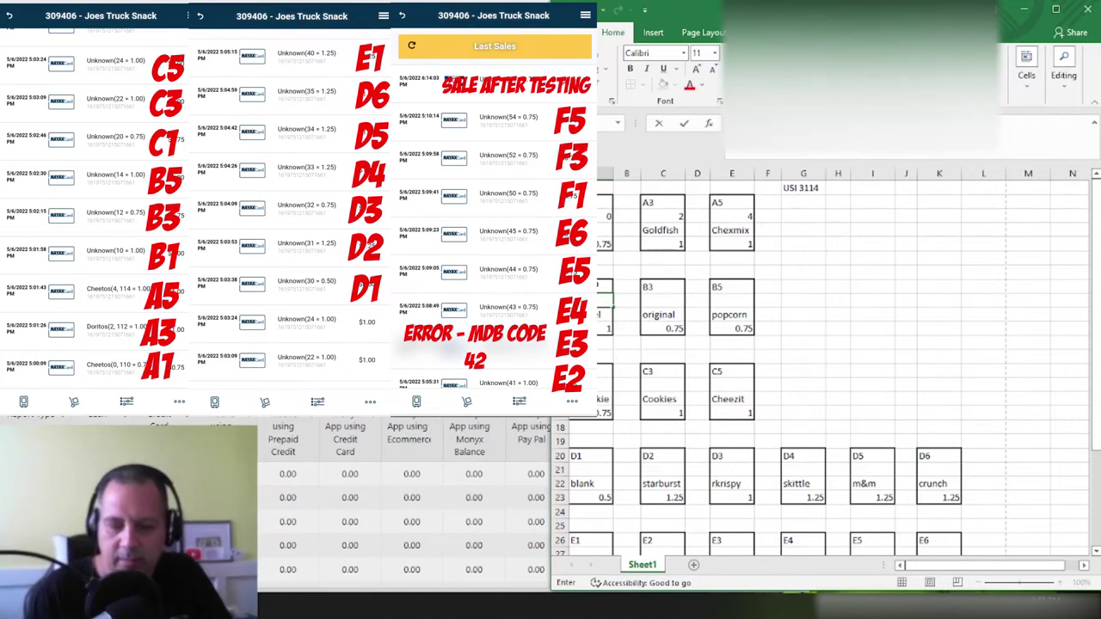
pyautogui.click(651, 297)
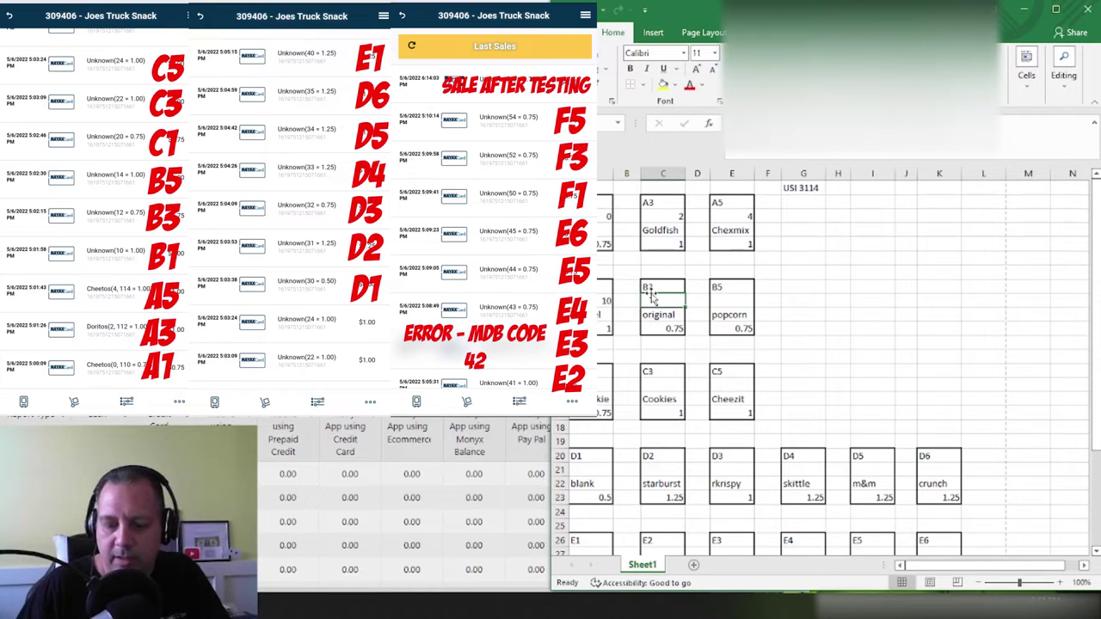
pyautogui.write('12')
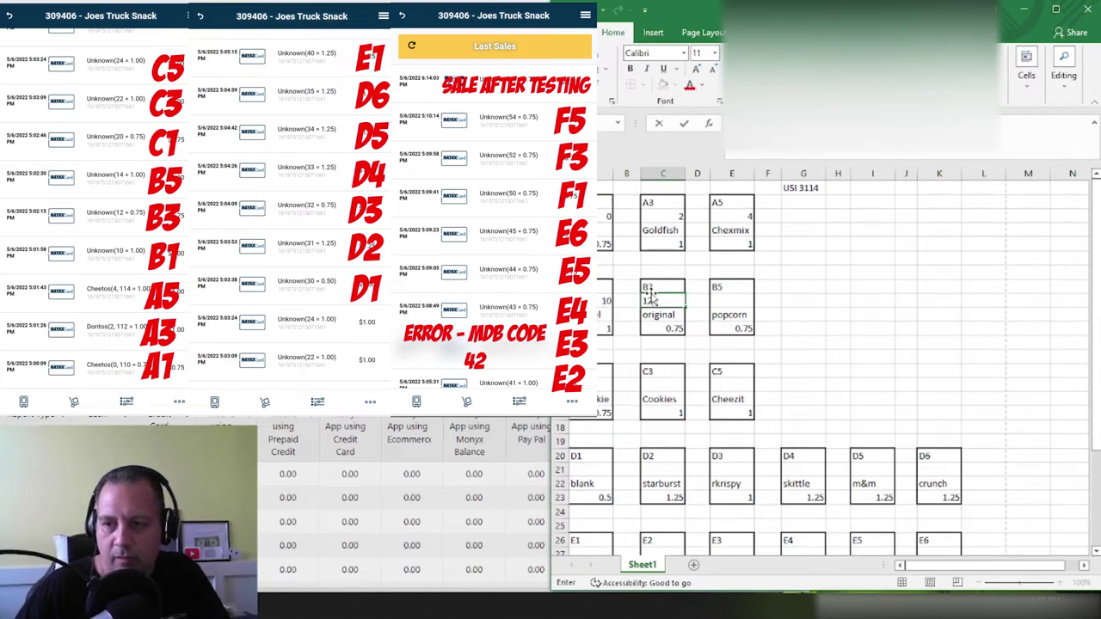
pyautogui.click(732, 301)
pyautogui.write('14')
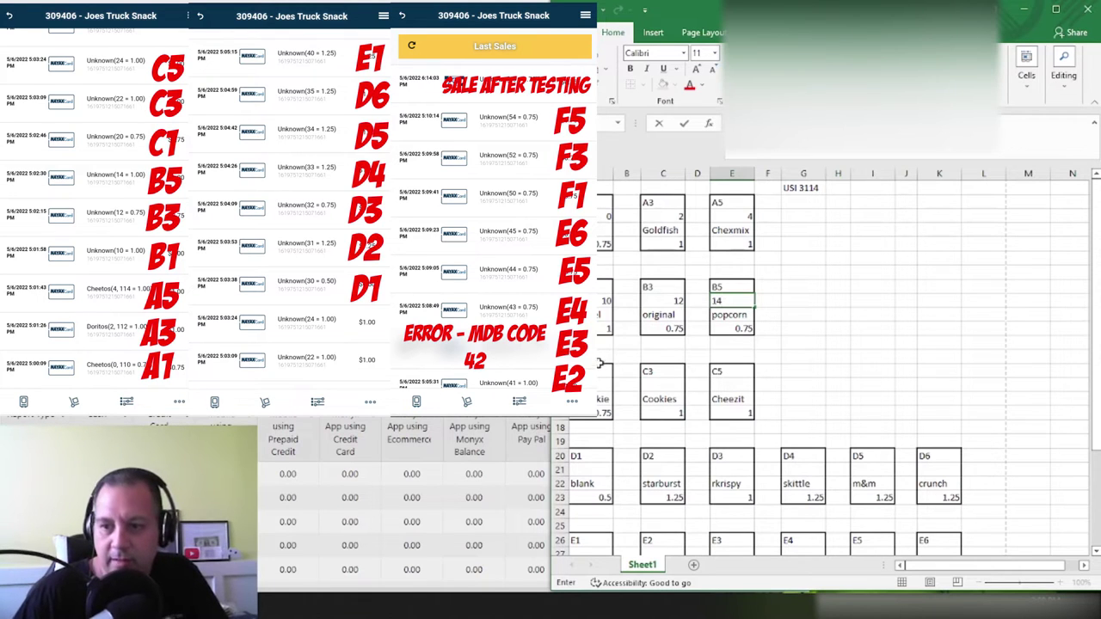
pyautogui.click(602, 368)
# Enter numbers for slots C1 (20), C3 (22) and C5 (24).
pyautogui.press('Tab')
pyautogui.press('Tab')
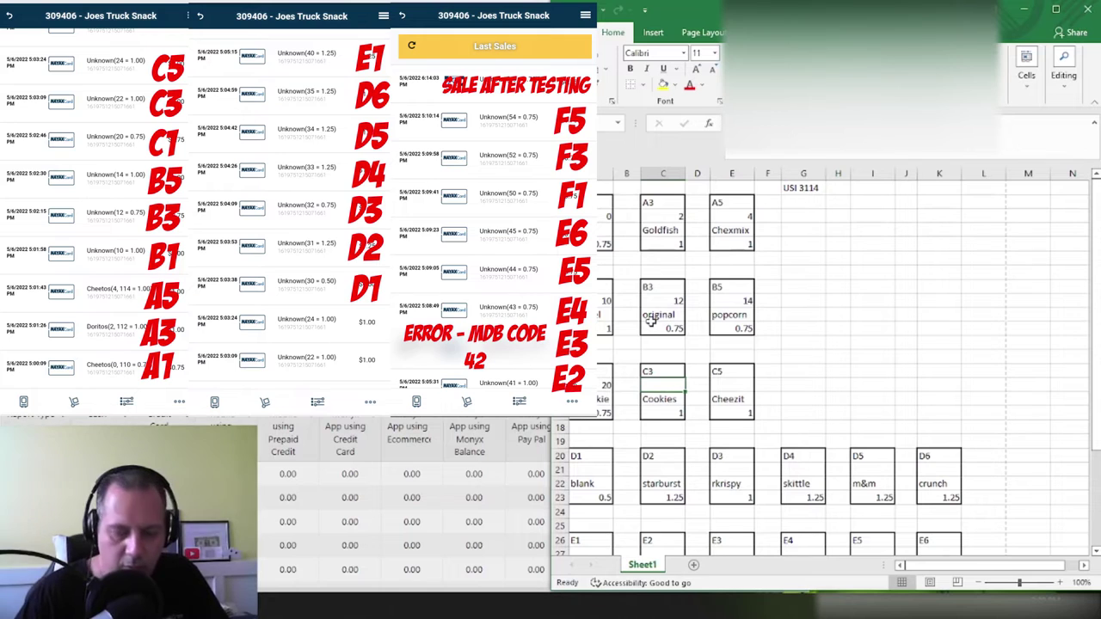
pyautogui.write('22')
pyautogui.click(729, 386)
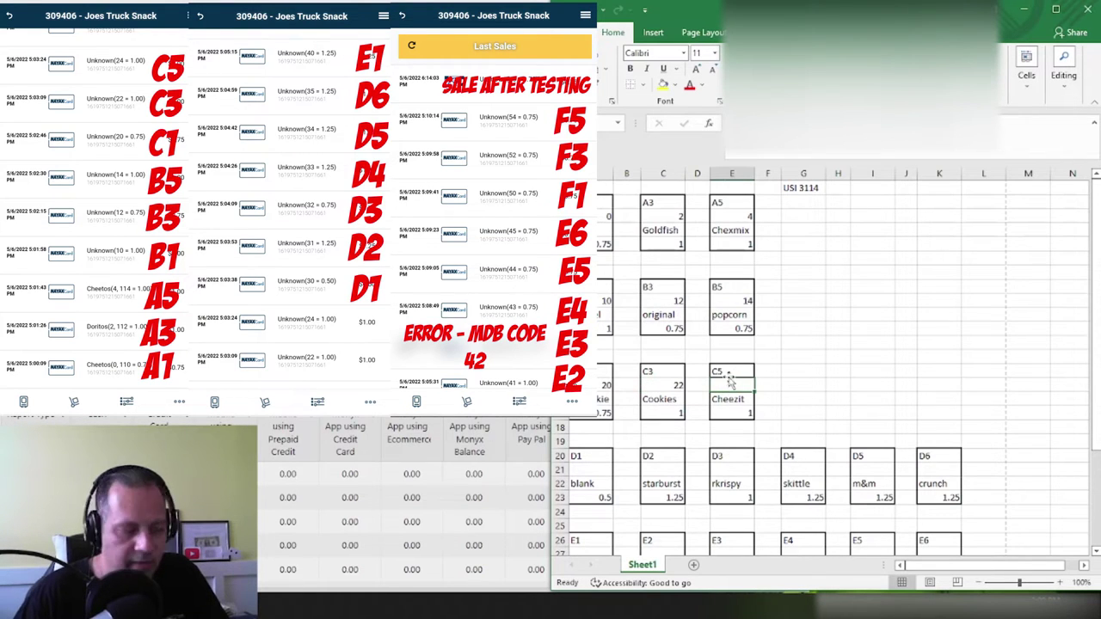
pyautogui.write('24')
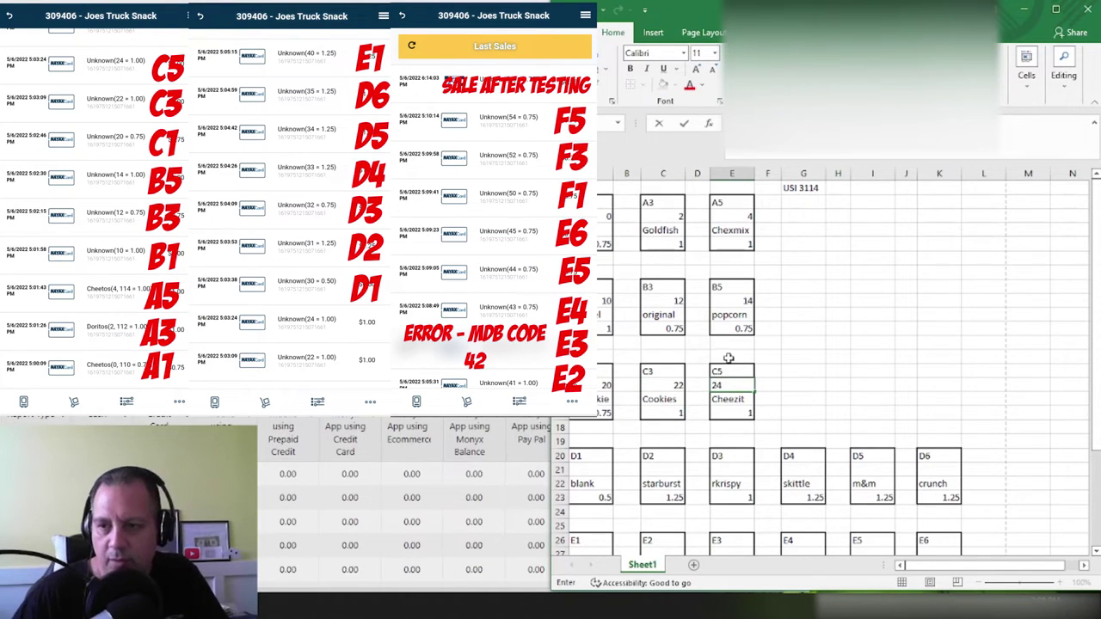
pyautogui.scroll(-2, 785, 340)
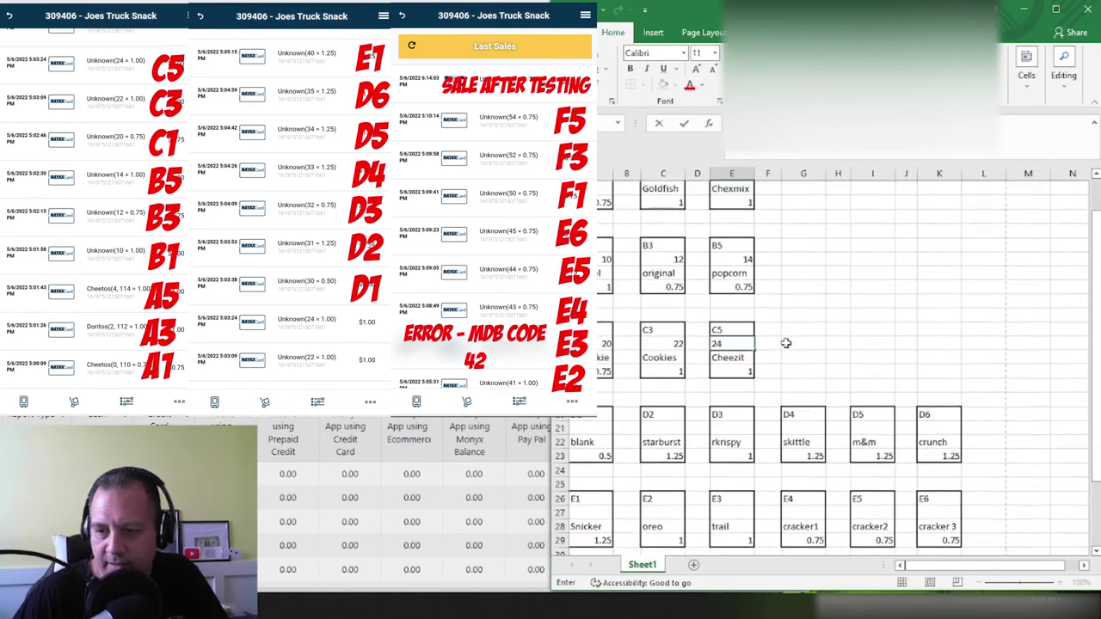
pyautogui.click(605, 384)
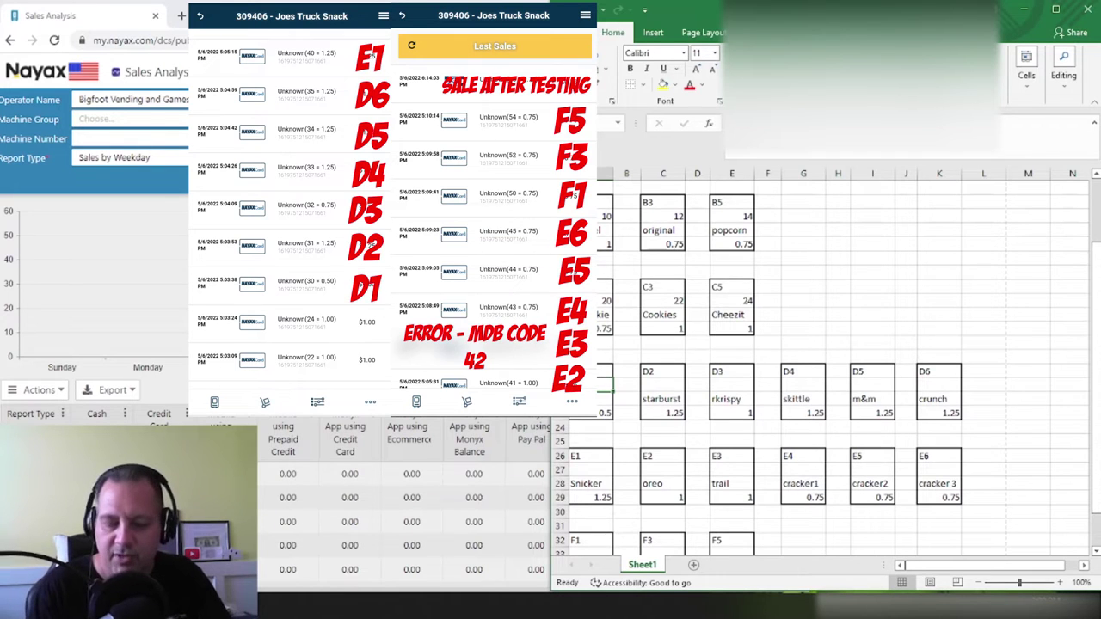
# Enter numbers 30 through 35 for slots D1 to D6.
pyautogui.write('3')
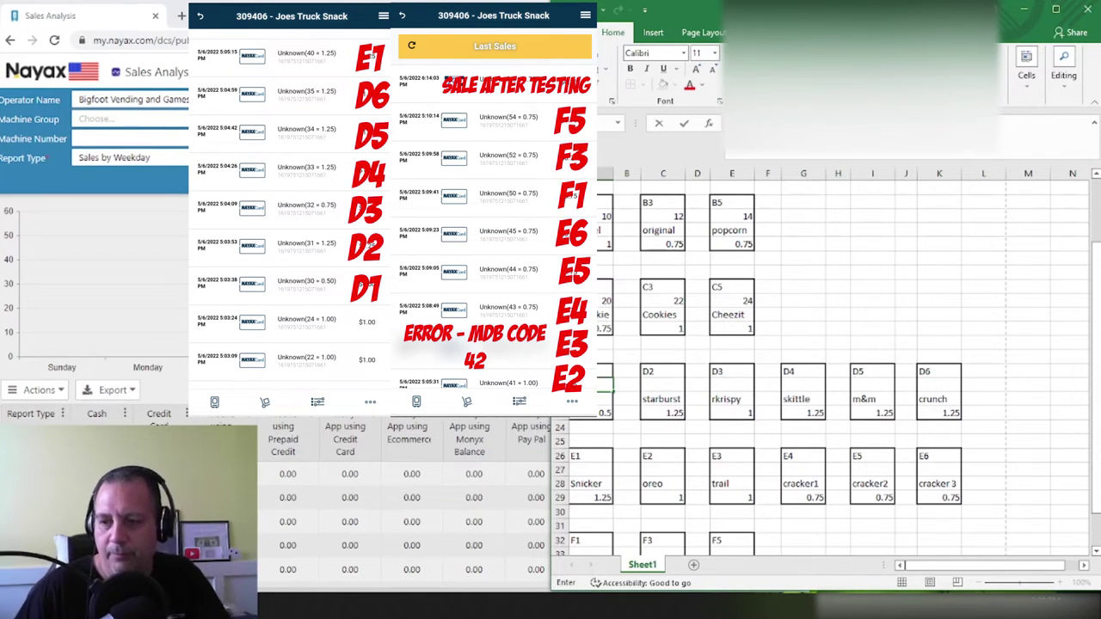
pyautogui.write('0')
pyautogui.click(658, 382)
pyautogui.write('31')
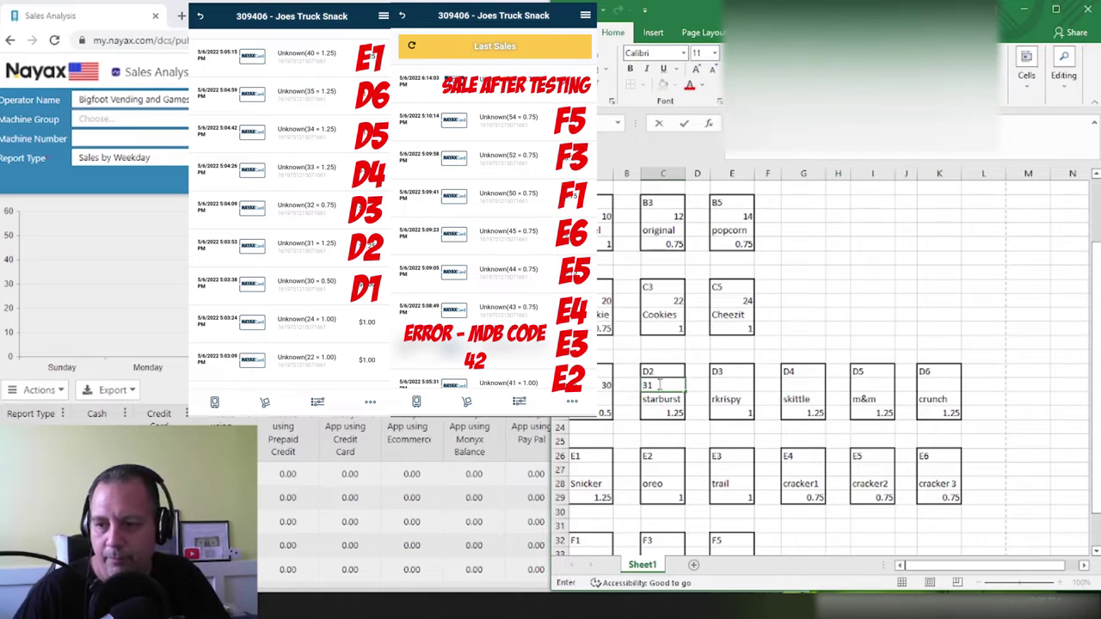
pyautogui.click(725, 387)
pyautogui.write('31')
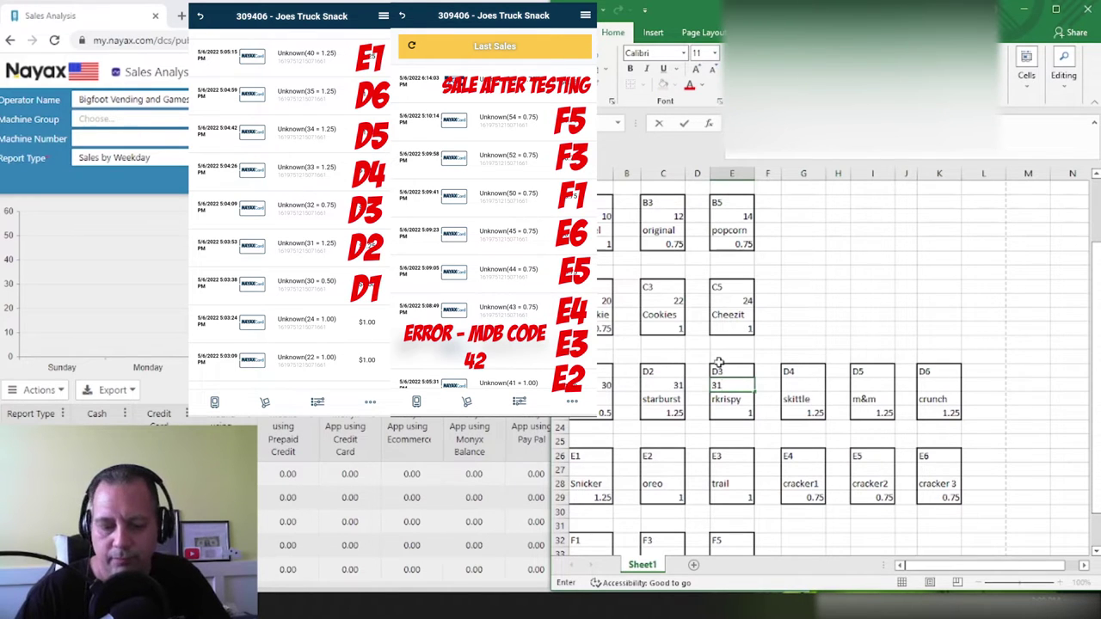
pyautogui.click(791, 383)
pyautogui.write('33')
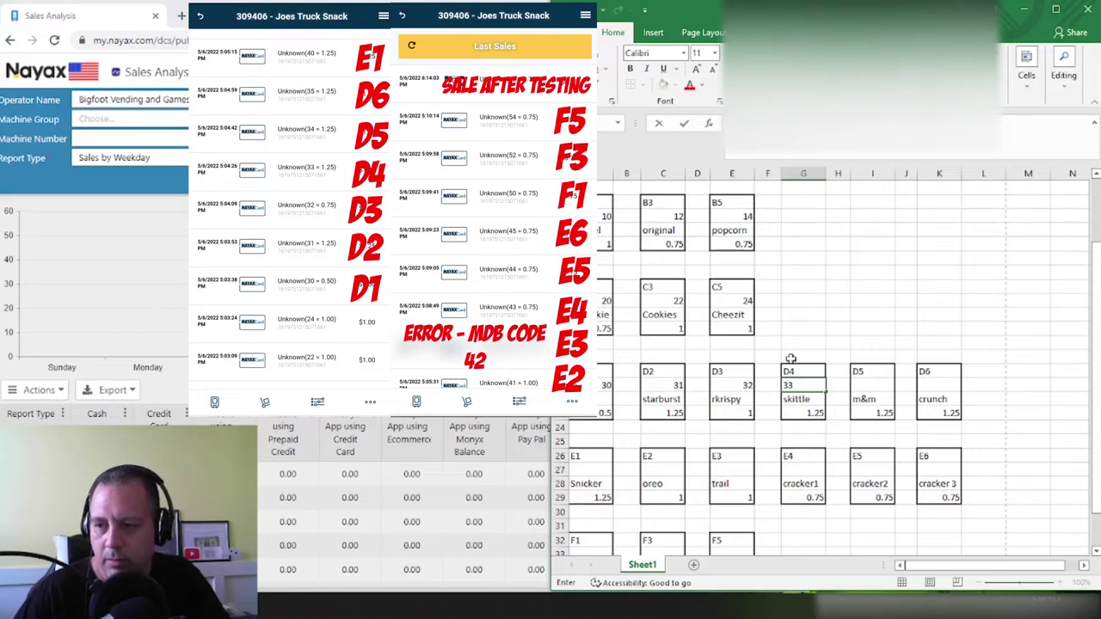
pyautogui.click(872, 385)
pyautogui.write('34')
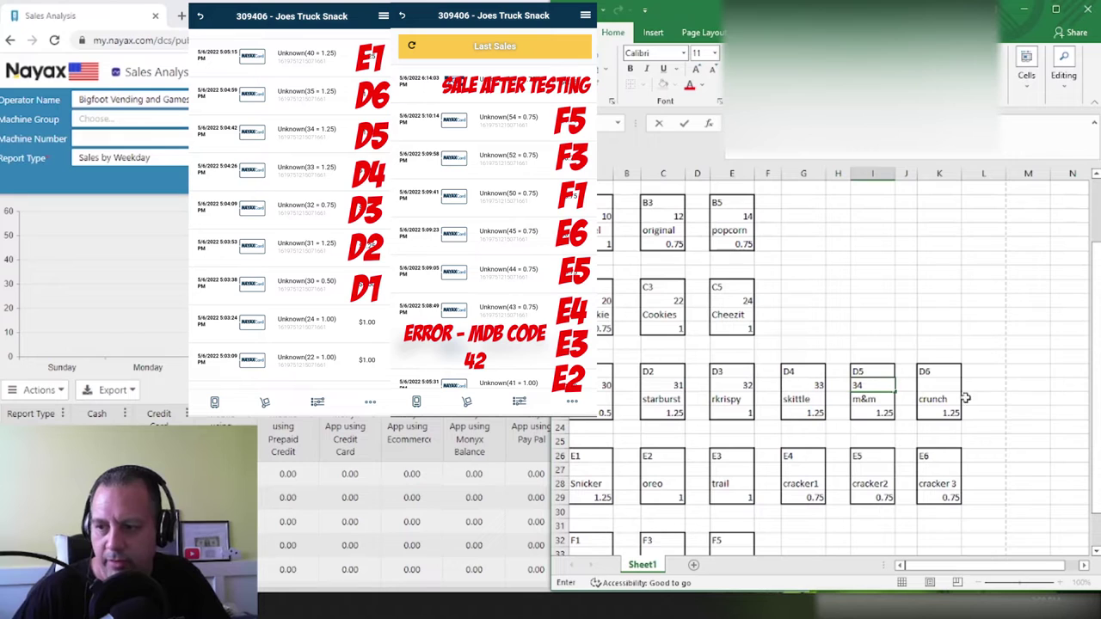
pyautogui.click(938, 384)
pyautogui.write('35')
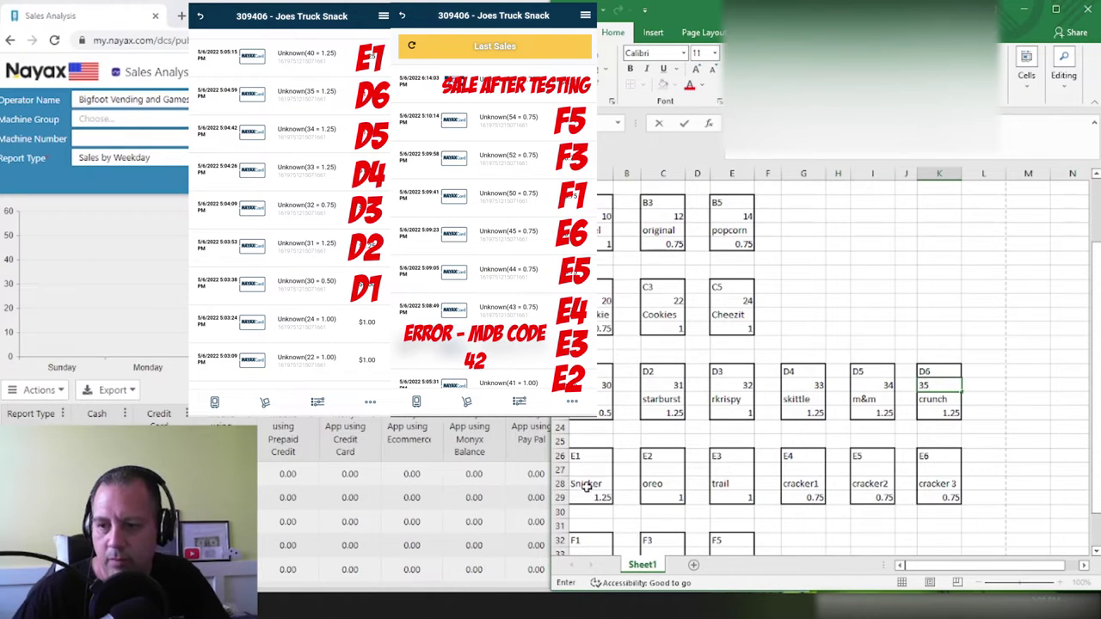
pyautogui.click(591, 469)
# Enter numbers 40 through 45 for slots E1 to E6.
pyautogui.write('40')
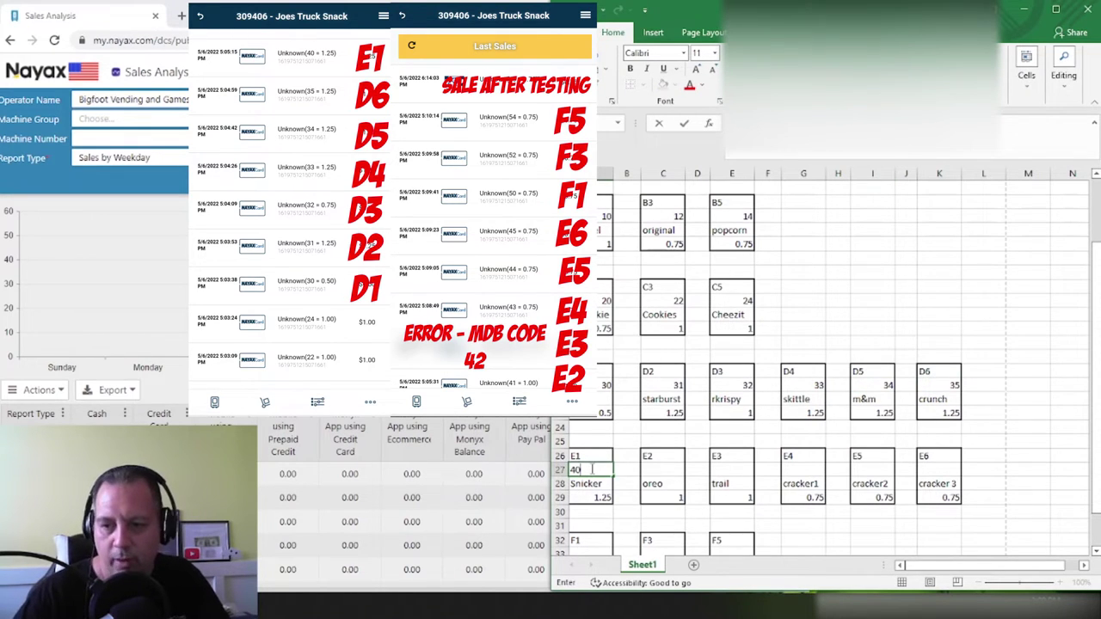
pyautogui.click(655, 471)
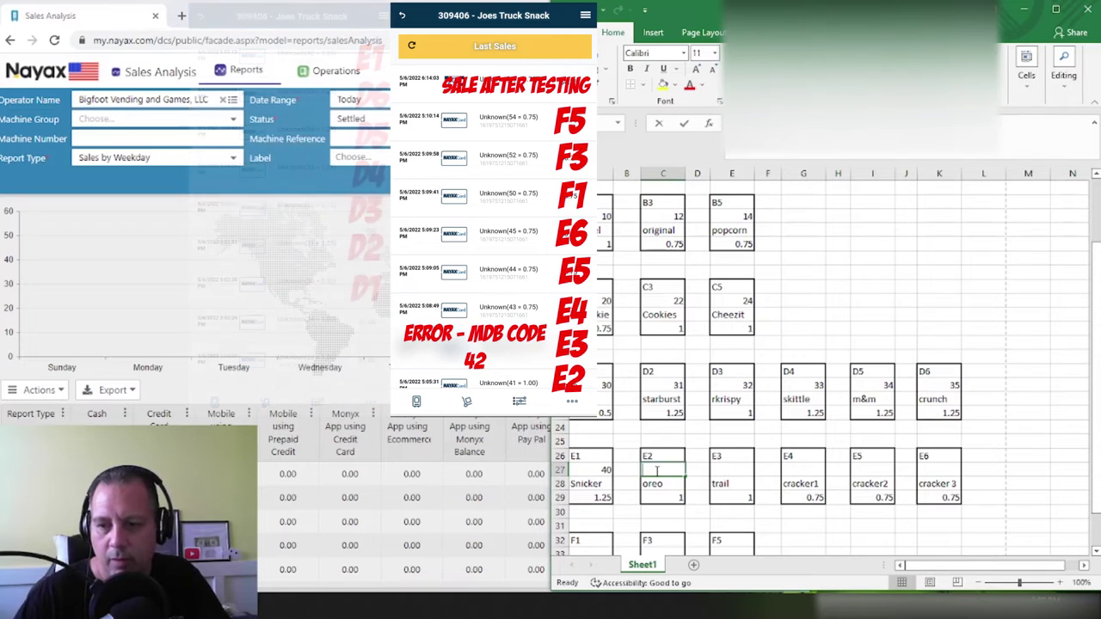
pyautogui.write('41')
pyautogui.click(724, 471)
pyautogui.write('42')
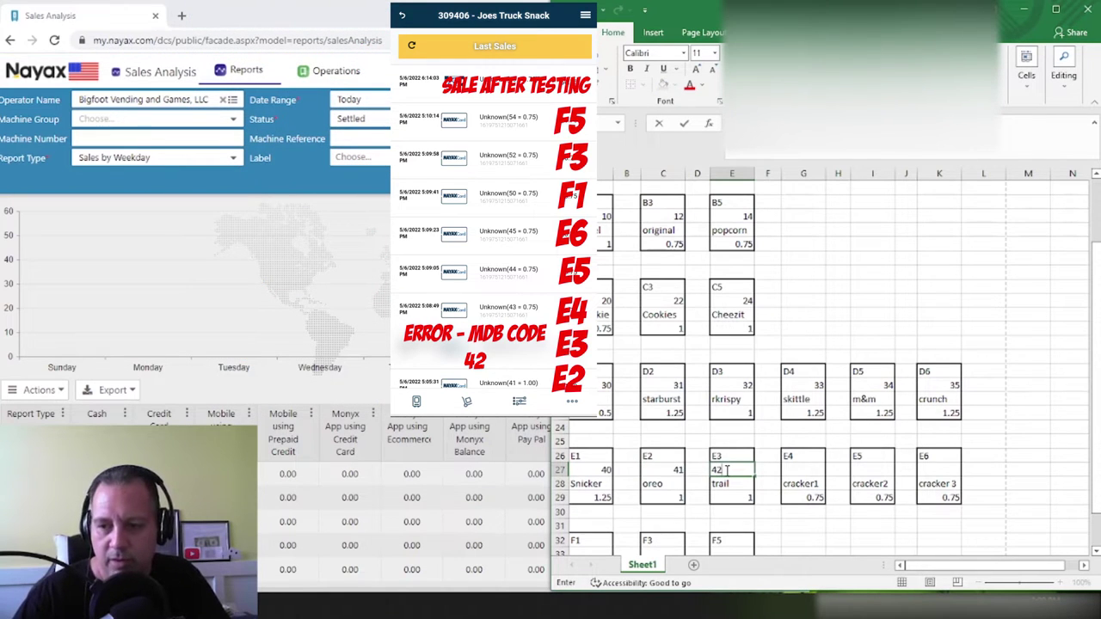
pyautogui.click(815, 473)
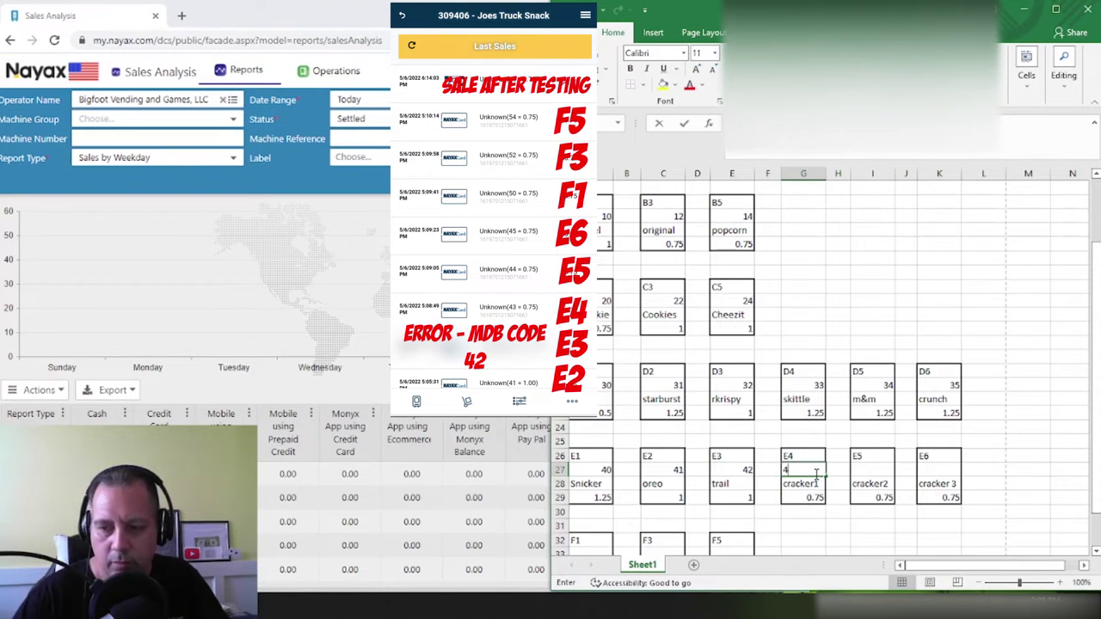
pyautogui.write('43')
pyautogui.click(865, 469)
pyautogui.write('44')
pyautogui.click(935, 471)
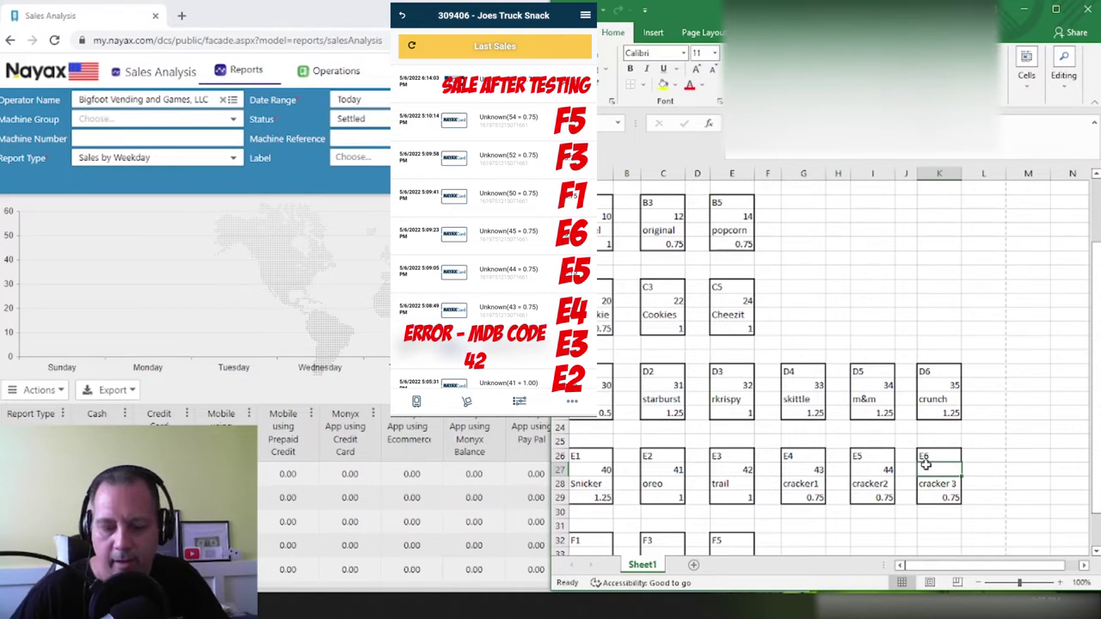
pyautogui.write('45')
pyautogui.click(983, 379)
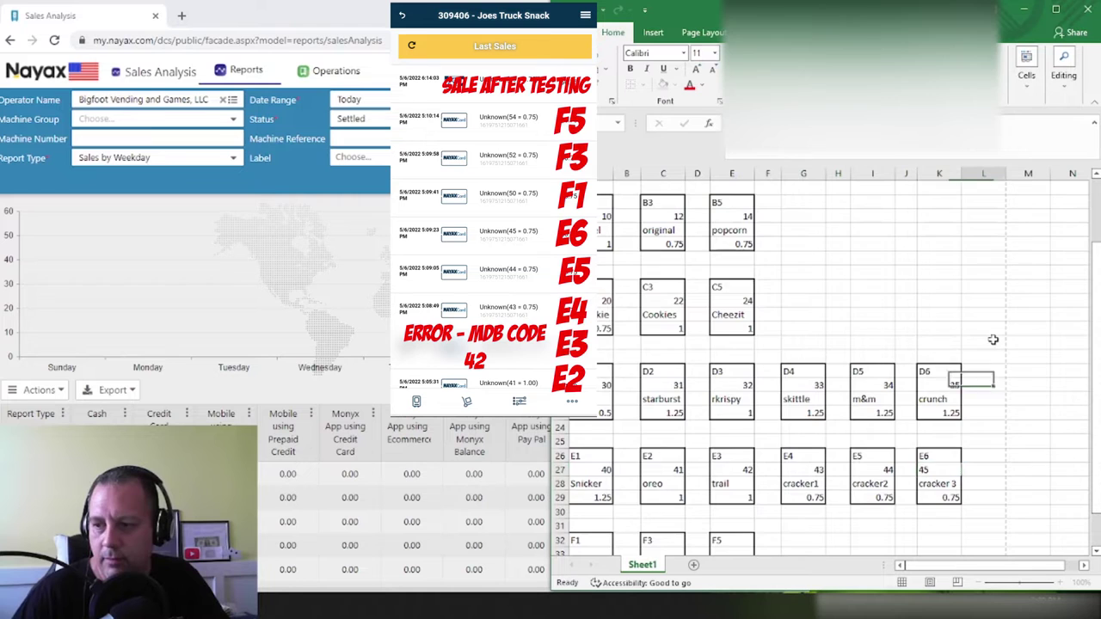
pyautogui.click(983, 344)
# Enter numbers for slots F1 (50), F3 (52) and F5 (54).
pyautogui.scroll(-3, 984, 344)
pyautogui.click(587, 428)
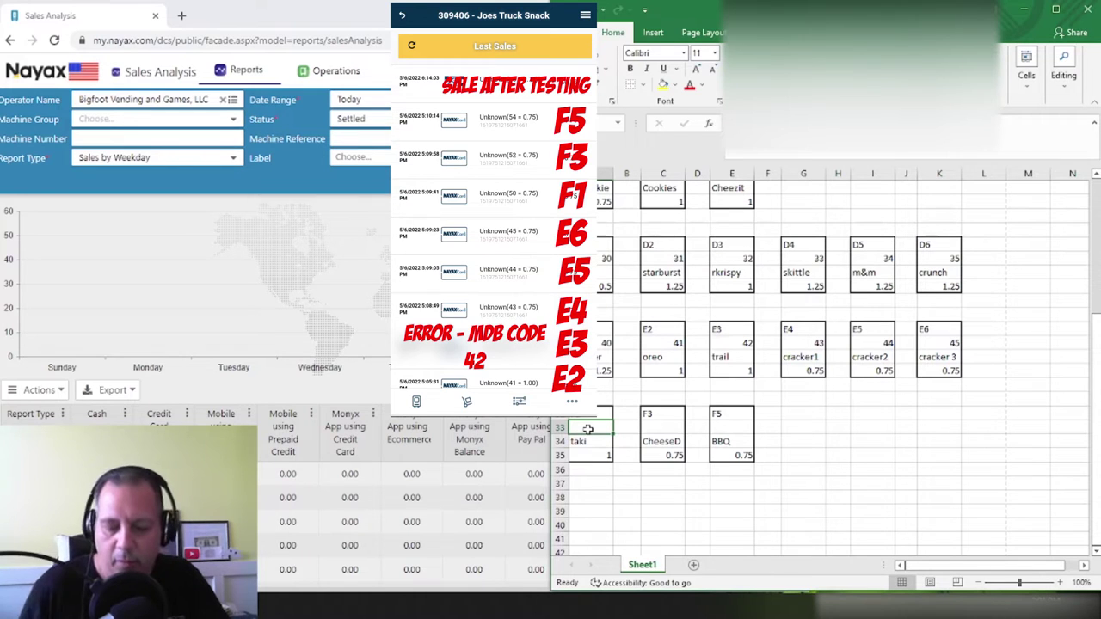
pyautogui.write('50')
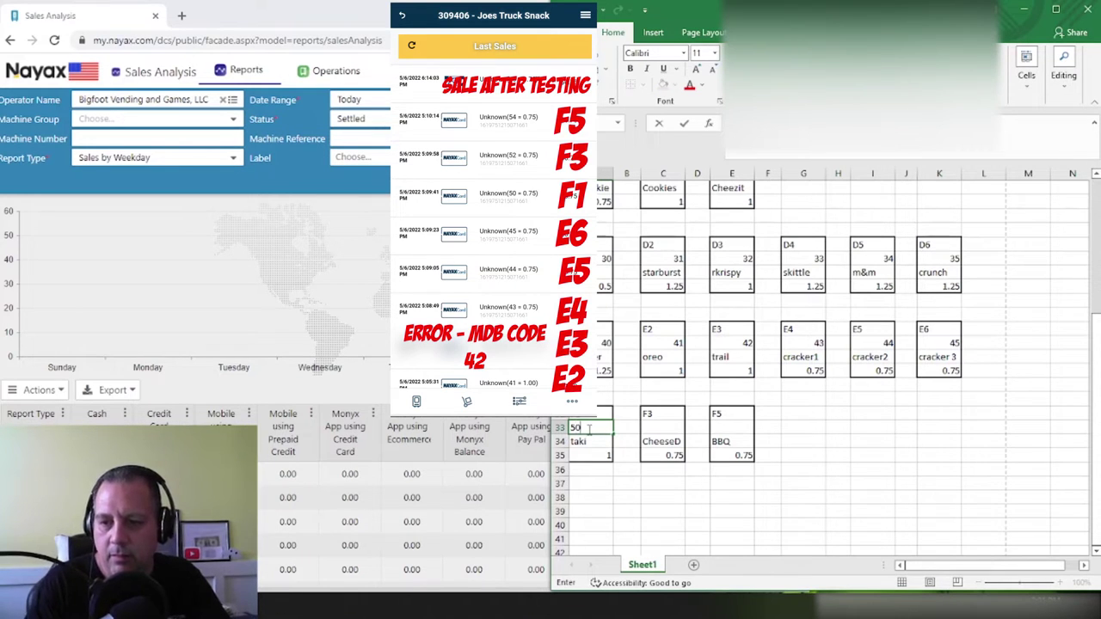
pyautogui.click(660, 427)
pyautogui.write('52')
pyautogui.click(727, 427)
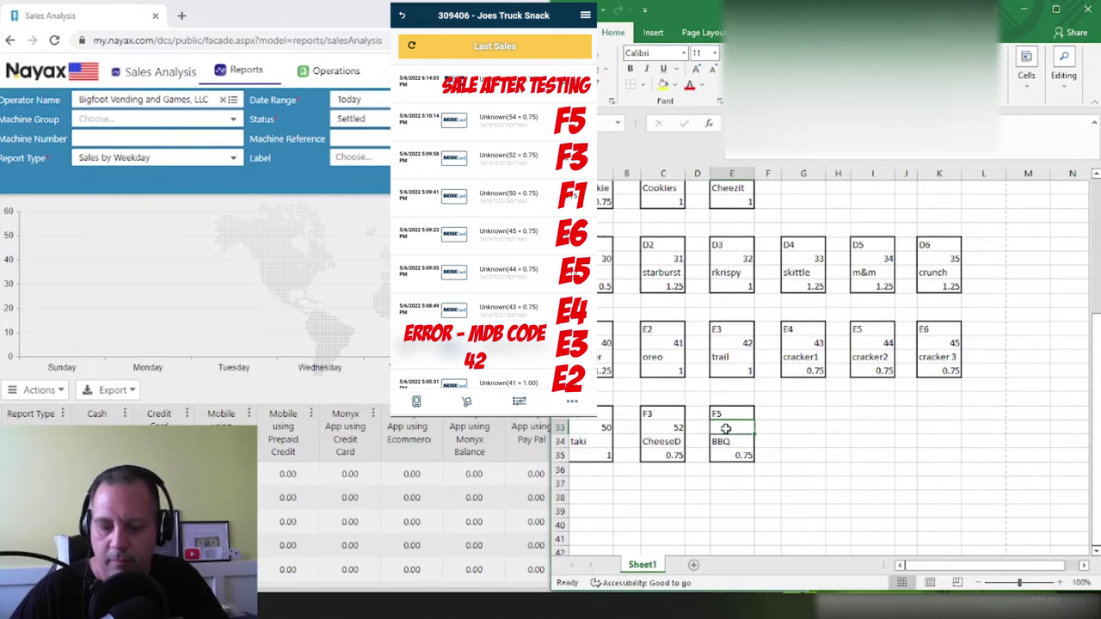
pyautogui.write('54')
pyautogui.click(782, 445)
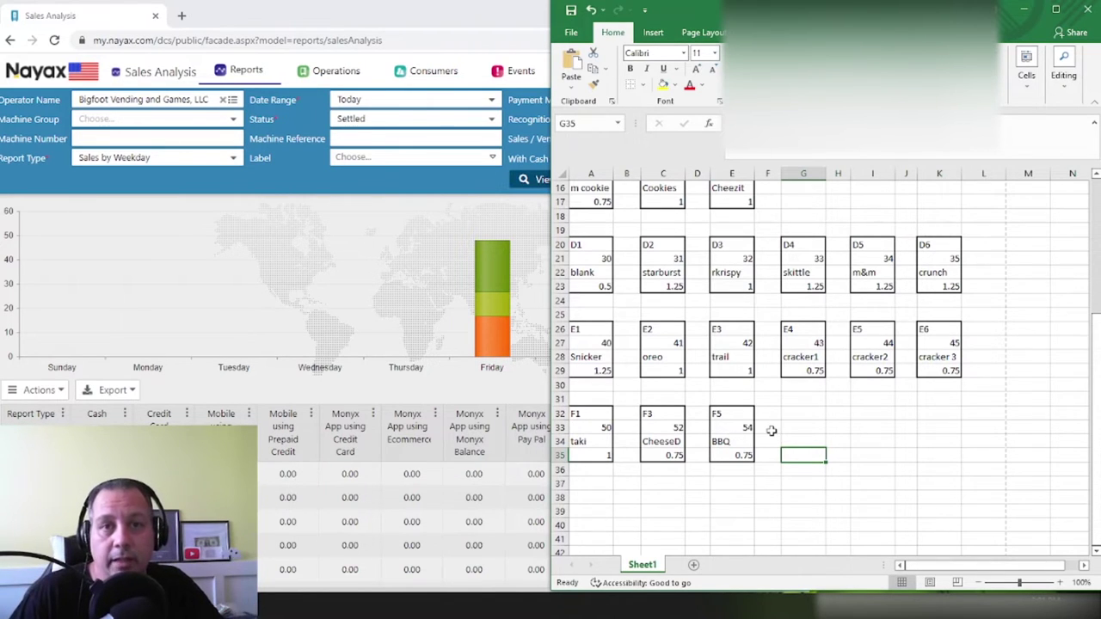
# Return to Nayax and show the Joes Truck Snack machine's Products Map via Operations > Machines.
pyautogui.click(376, 15)
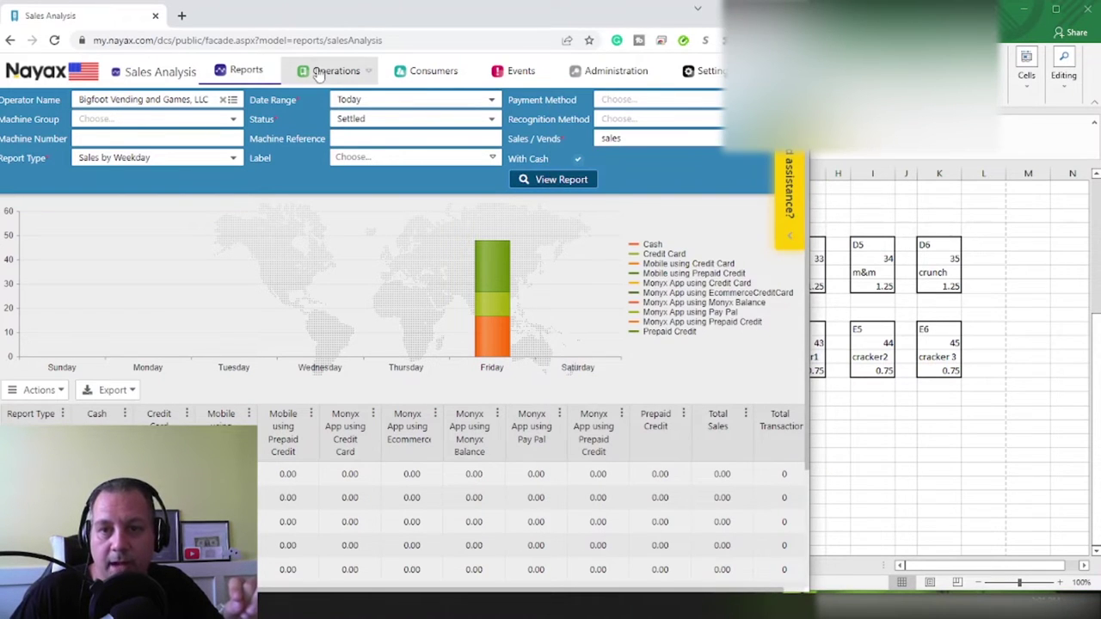
pyautogui.moveTo(320, 78)
pyautogui.click(323, 99)
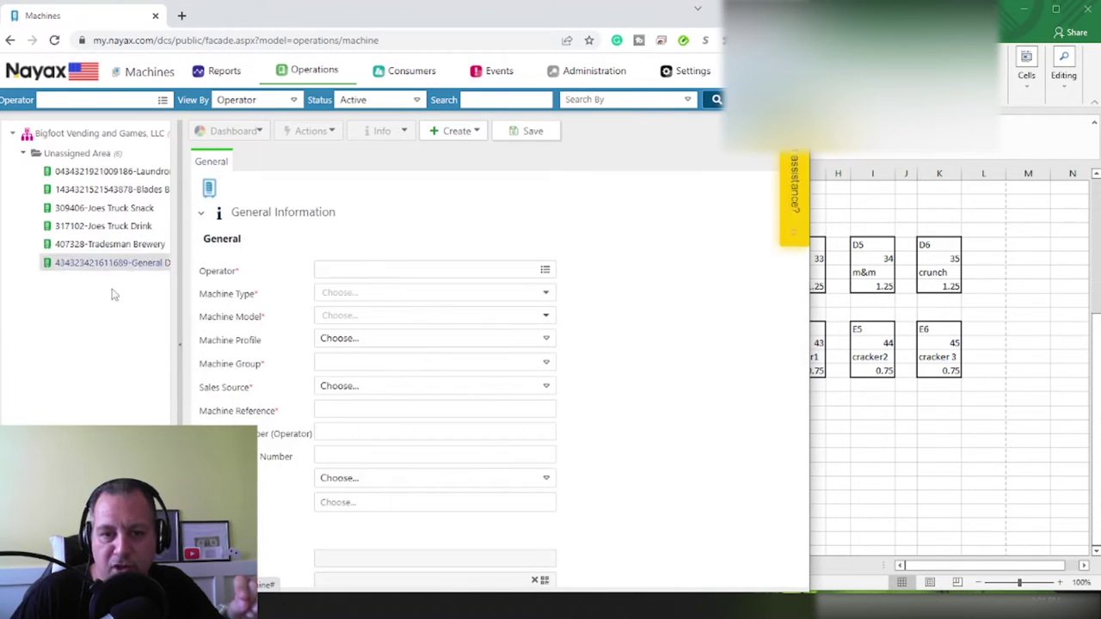
pyautogui.click(129, 210)
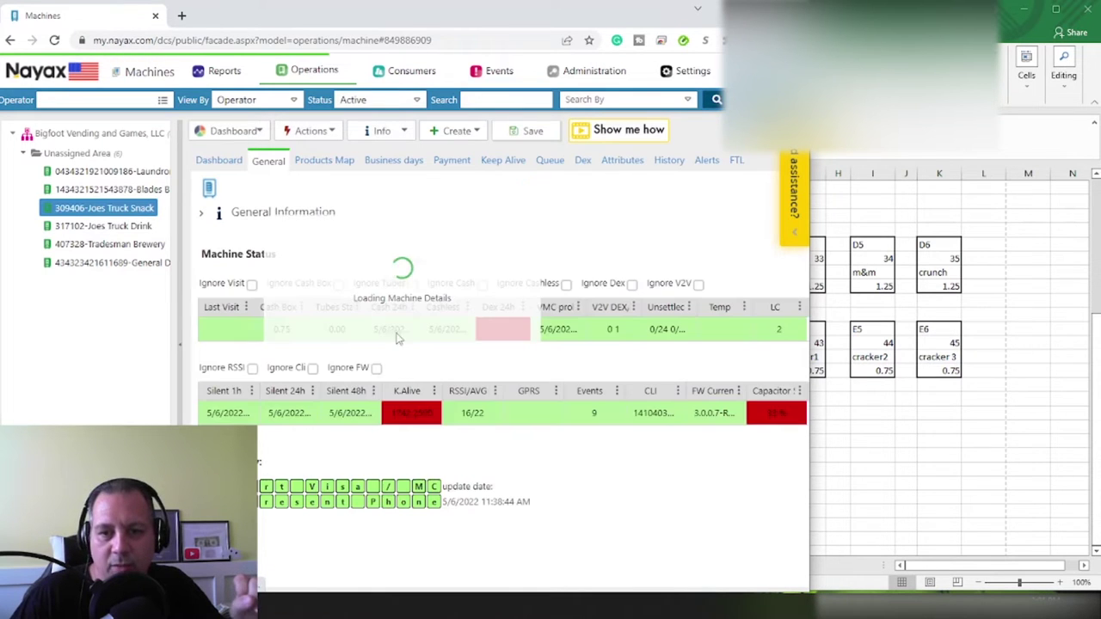
pyautogui.click(327, 162)
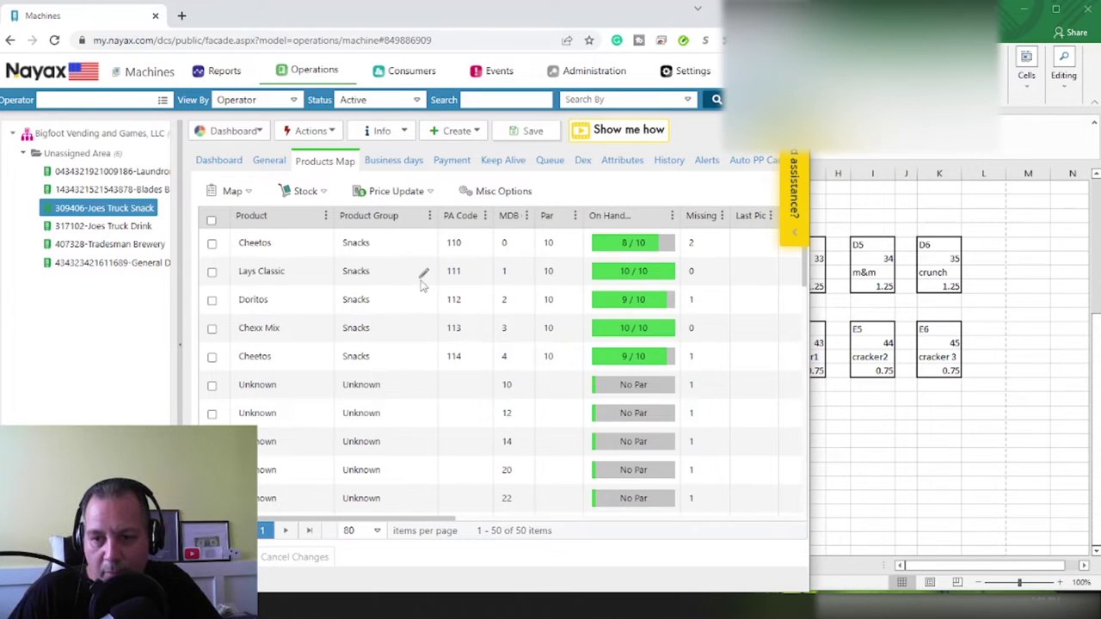
# Tick the Famous Amos, Pretzels, Chex mix and Cheez-It rows.
pyautogui.scroll(-5, 508, 406)
pyautogui.scroll(-10, 521, 404)
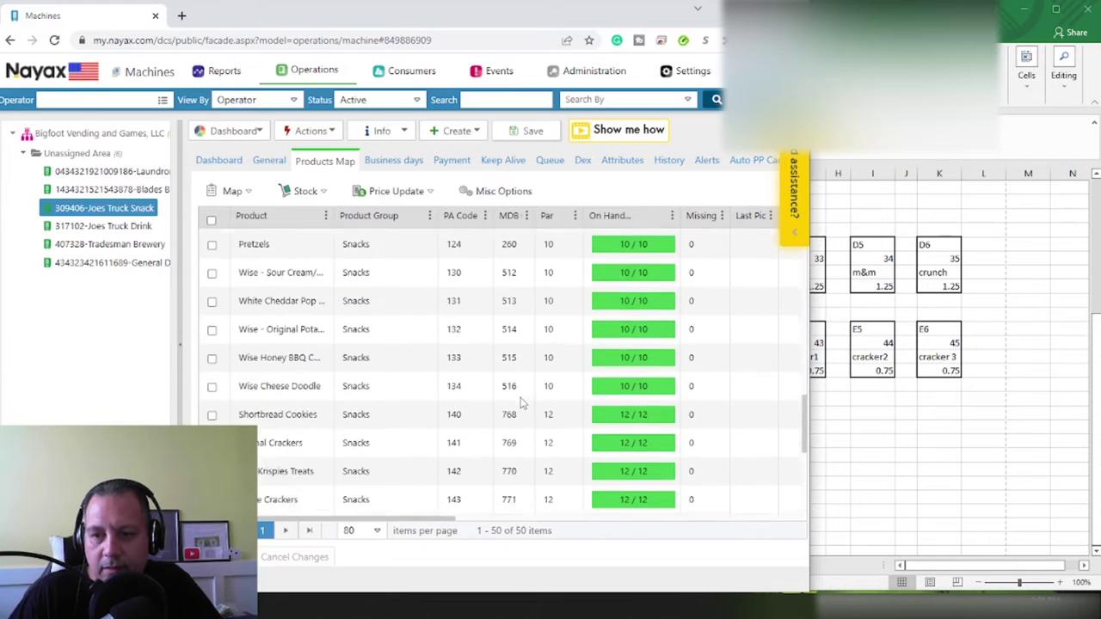
pyautogui.scroll(10, 525, 406)
pyautogui.scroll(-4, 526, 401)
pyautogui.scroll(2, 539, 317)
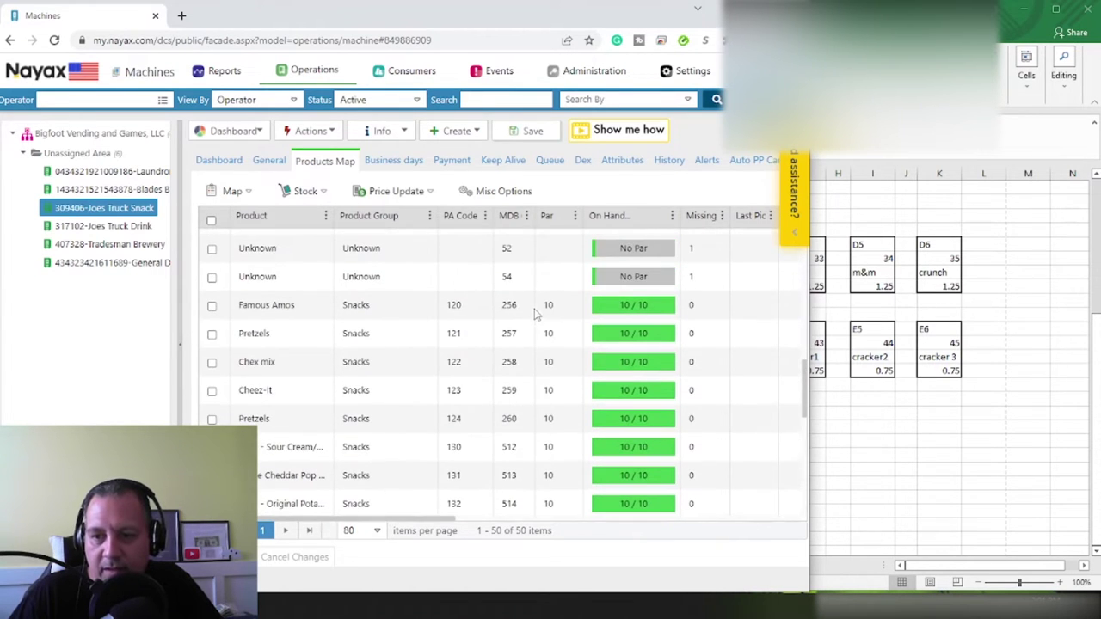
pyautogui.click(211, 305)
pyautogui.click(212, 334)
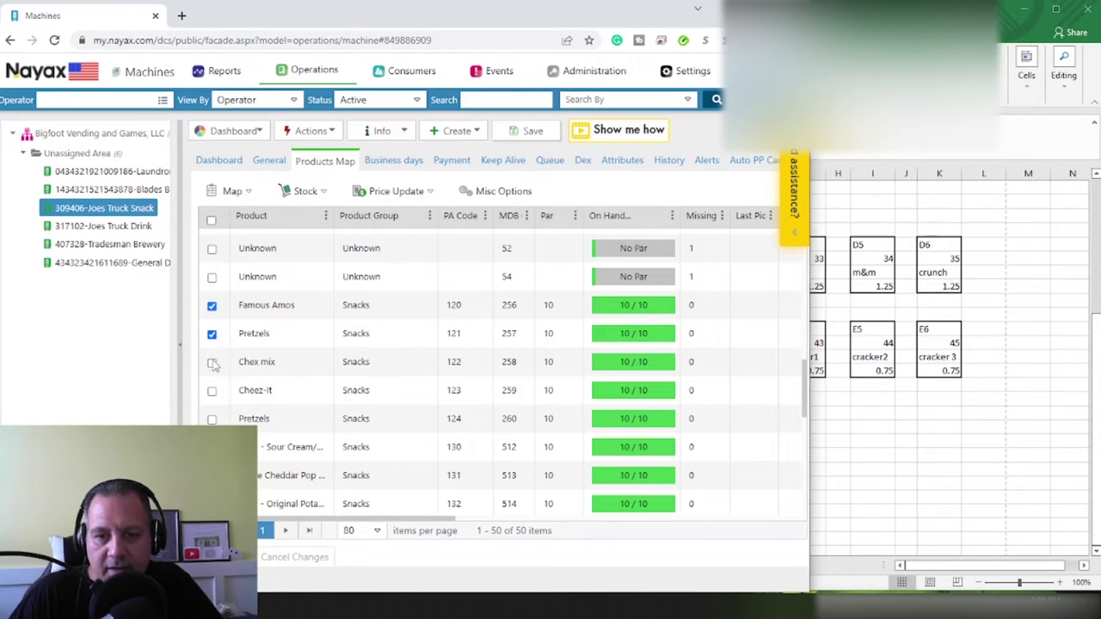
pyautogui.click(211, 362)
pyautogui.click(212, 392)
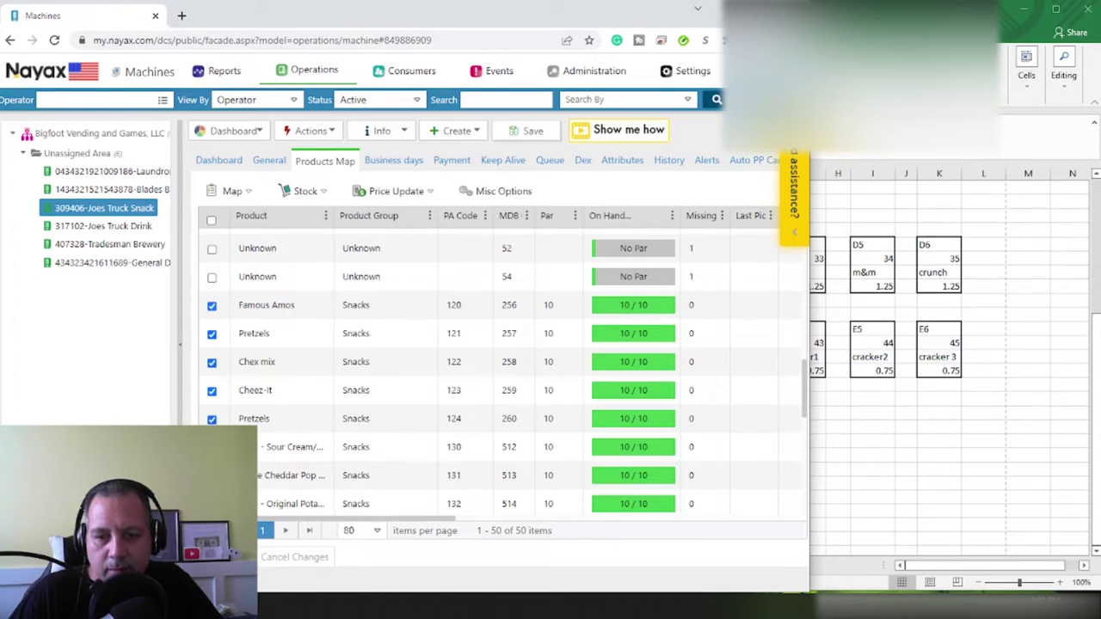
# Tick the Wise Honey BBQ, Wise Cheese Doodle, Shortbread Cookies, Trail Mix, Goldfish and M&M's - Plain rows.
pyautogui.scroll(-3, 258, 383)
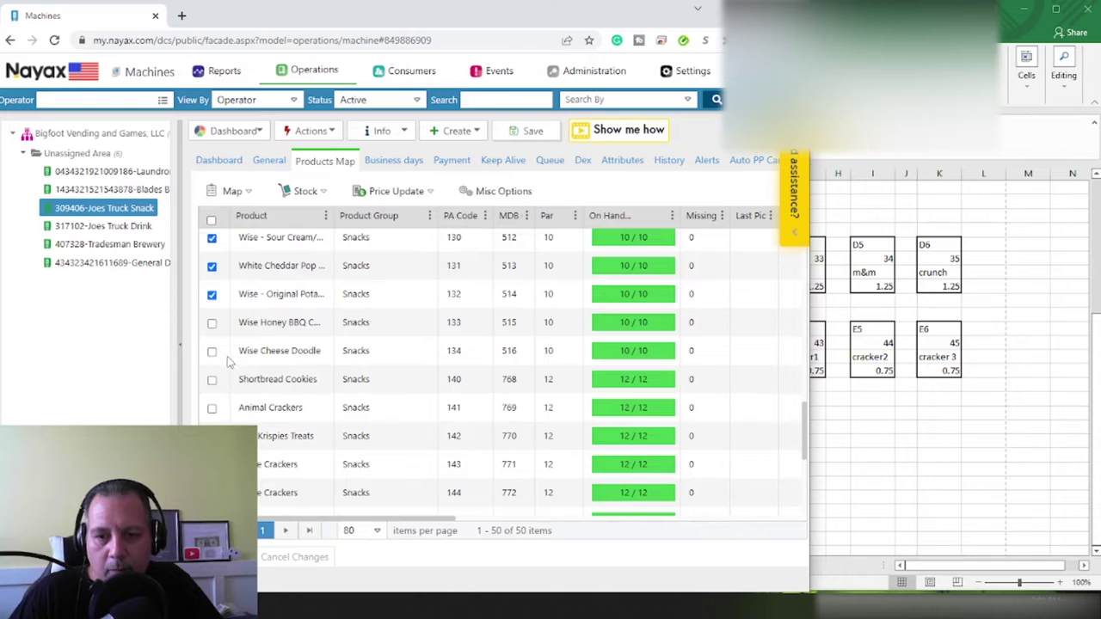
pyautogui.click(212, 324)
pyautogui.click(212, 352)
pyautogui.click(212, 380)
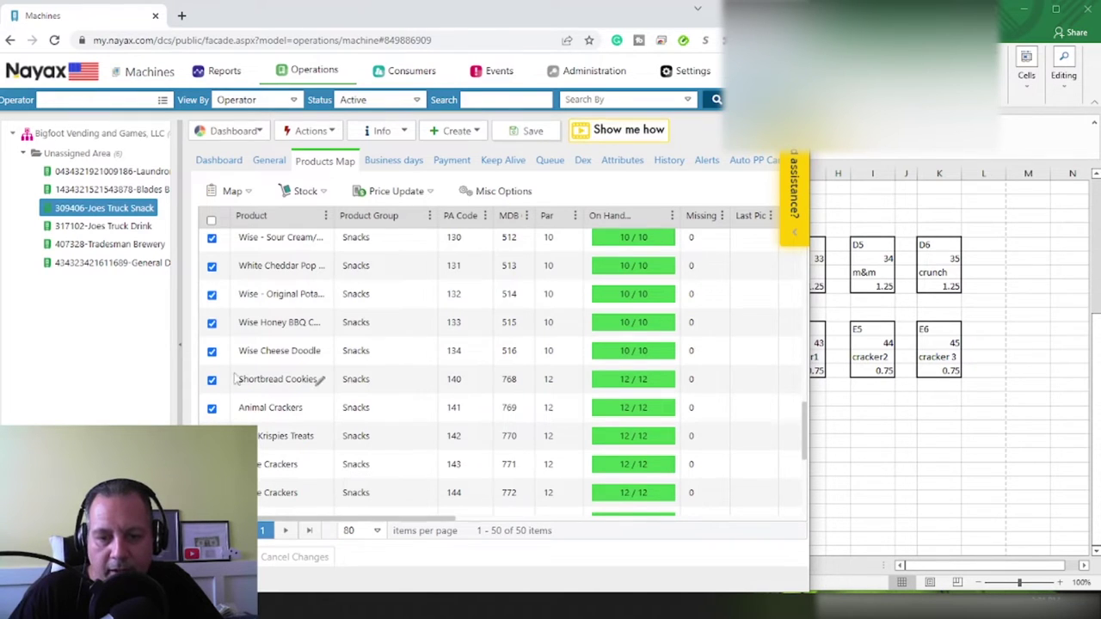
pyautogui.scroll(-3, 238, 379)
pyautogui.click(212, 313)
pyautogui.click(211, 341)
pyautogui.click(211, 370)
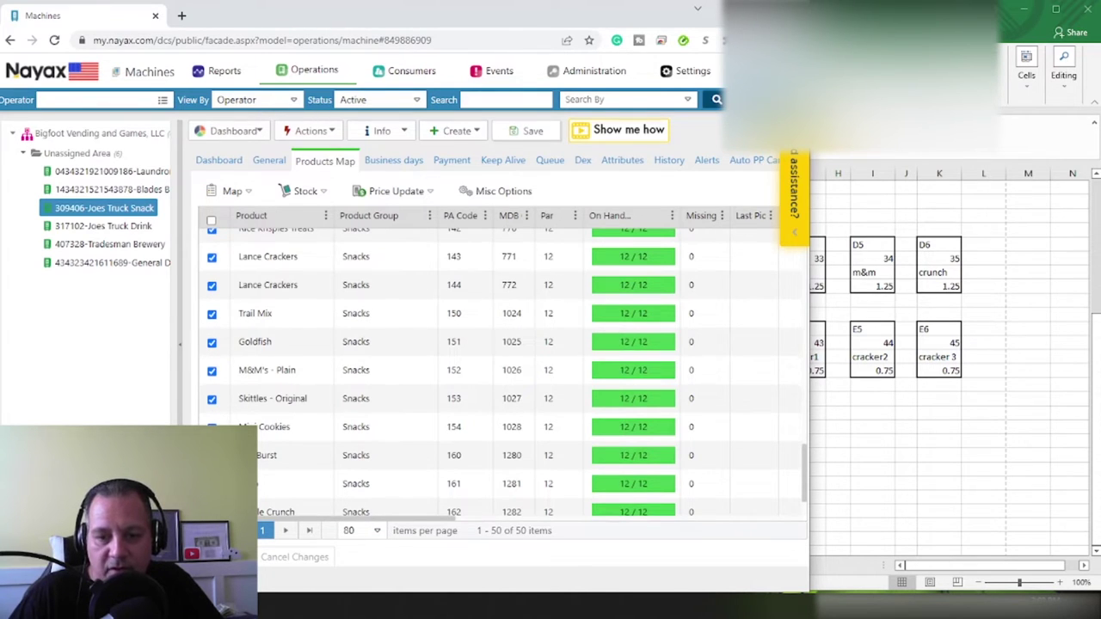
pyautogui.scroll(-1, 252, 400)
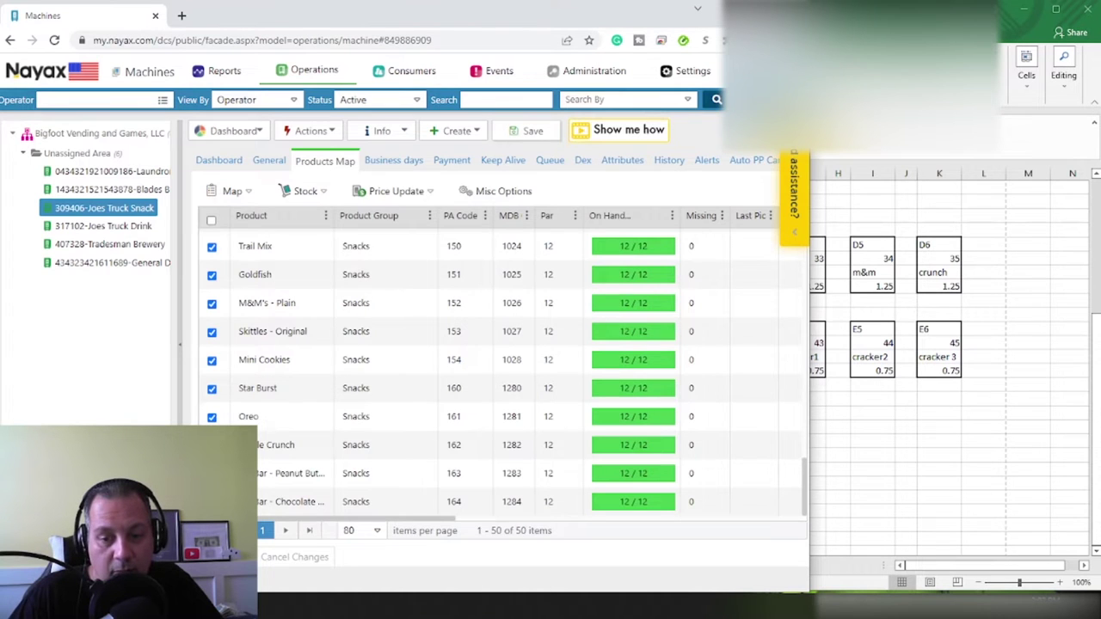
pyautogui.scroll(-1, 268, 429)
pyautogui.scroll(2, 269, 422)
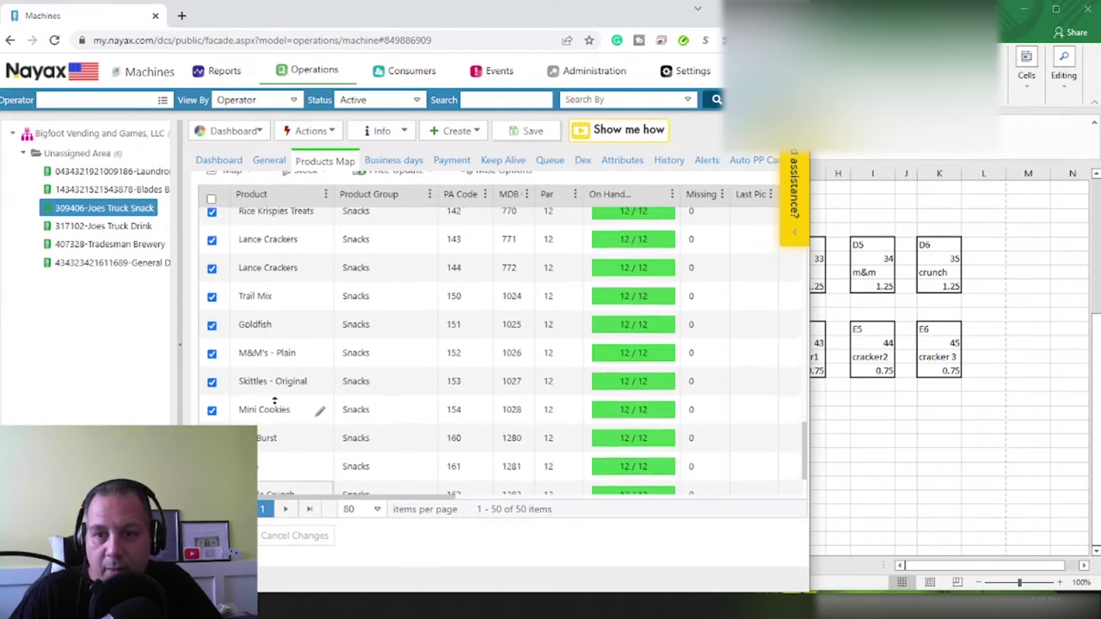
pyautogui.scroll(5, 273, 401)
pyautogui.hscroll(2, 274, 401)
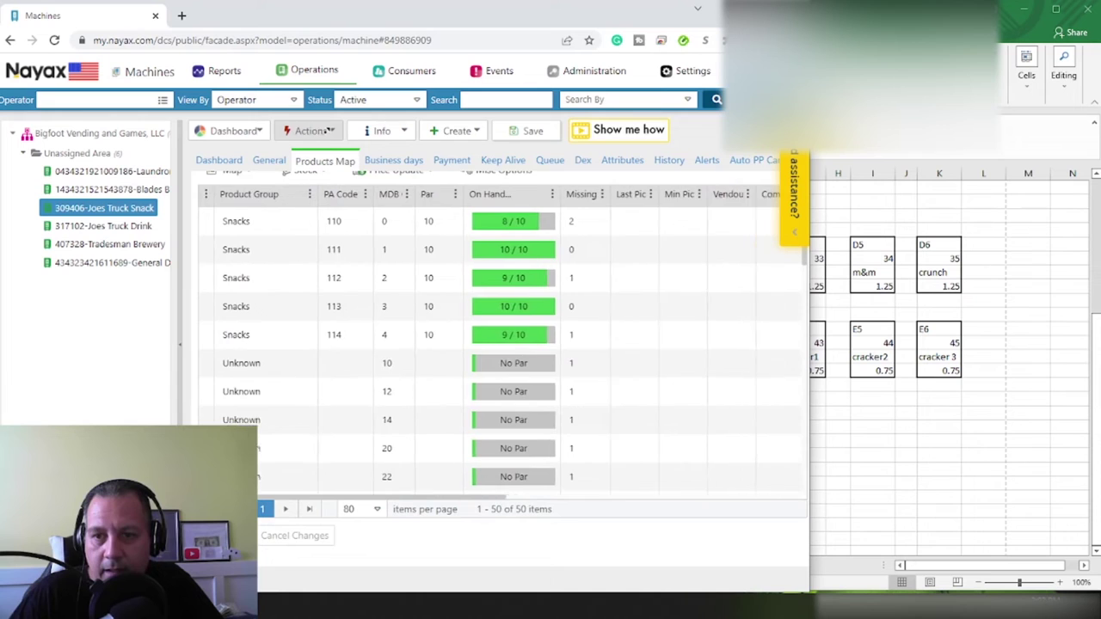
pyautogui.hscroll(2, 327, 138)
# Look through the machine actions and dashboard menus, then dismiss the actions list.
pyautogui.click(328, 133)
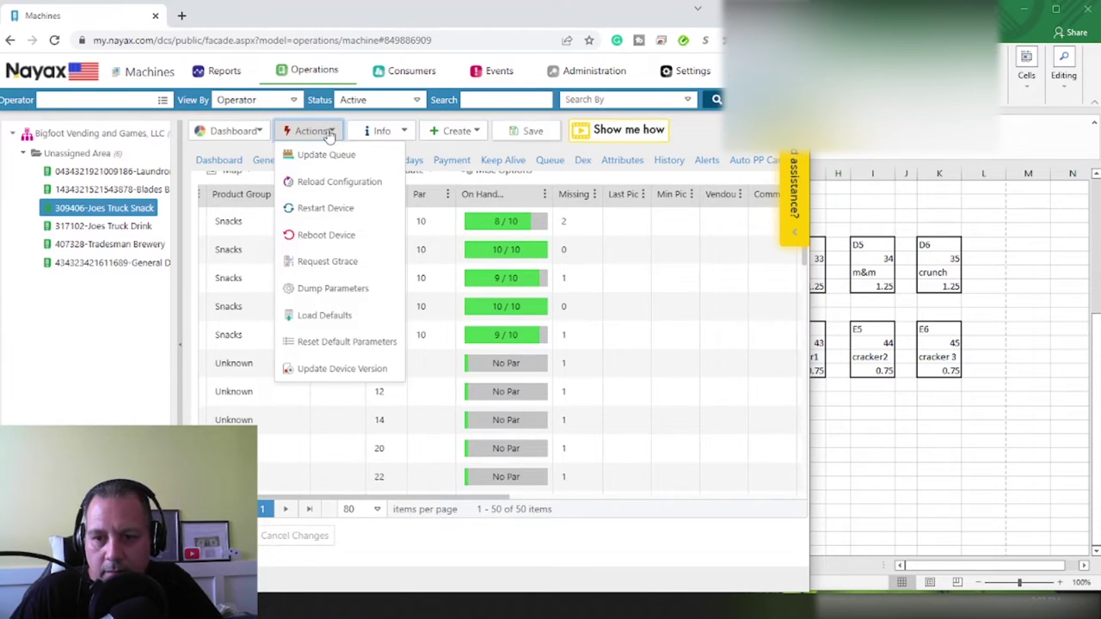
pyautogui.click(231, 131)
pyautogui.click(312, 131)
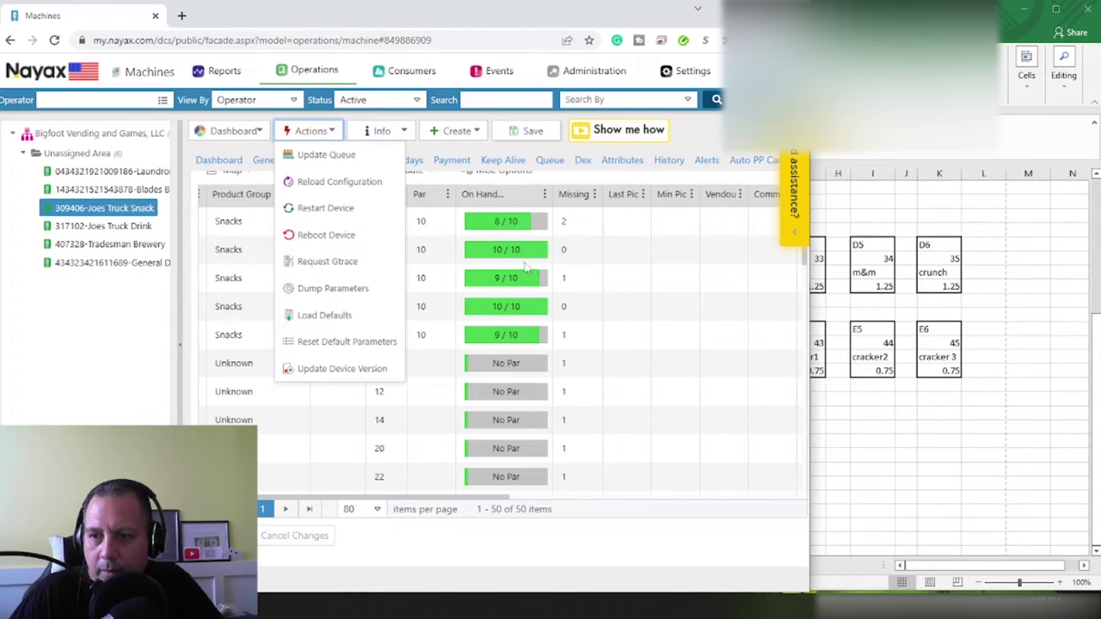
pyautogui.click(280, 585)
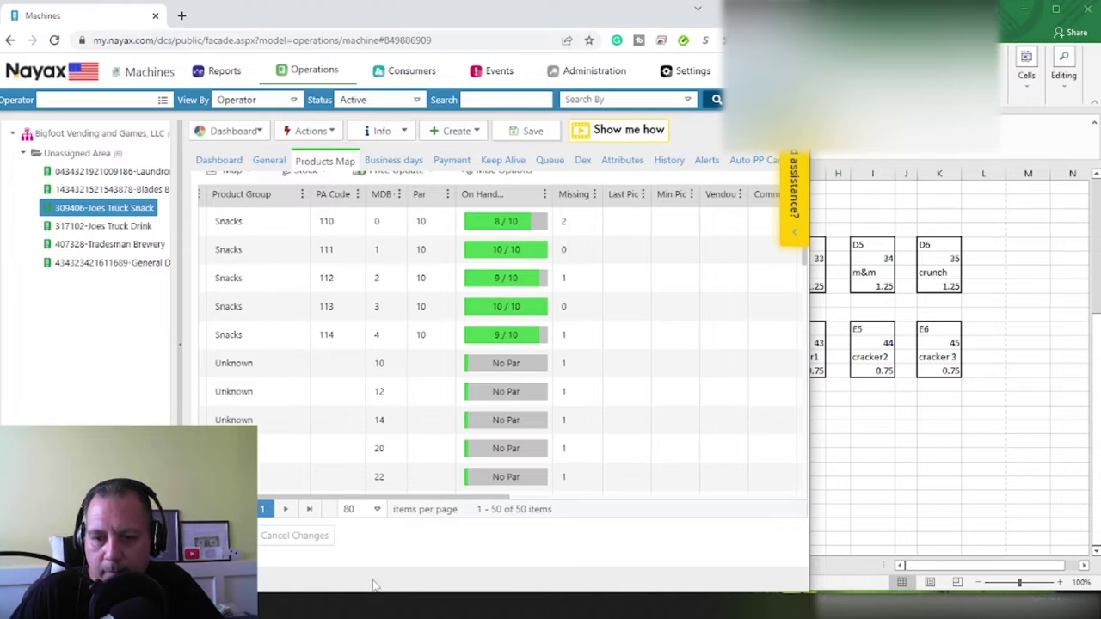
# Remove the selected BINs from the map and confirm with OK.
pyautogui.scroll(1, 400, 407)
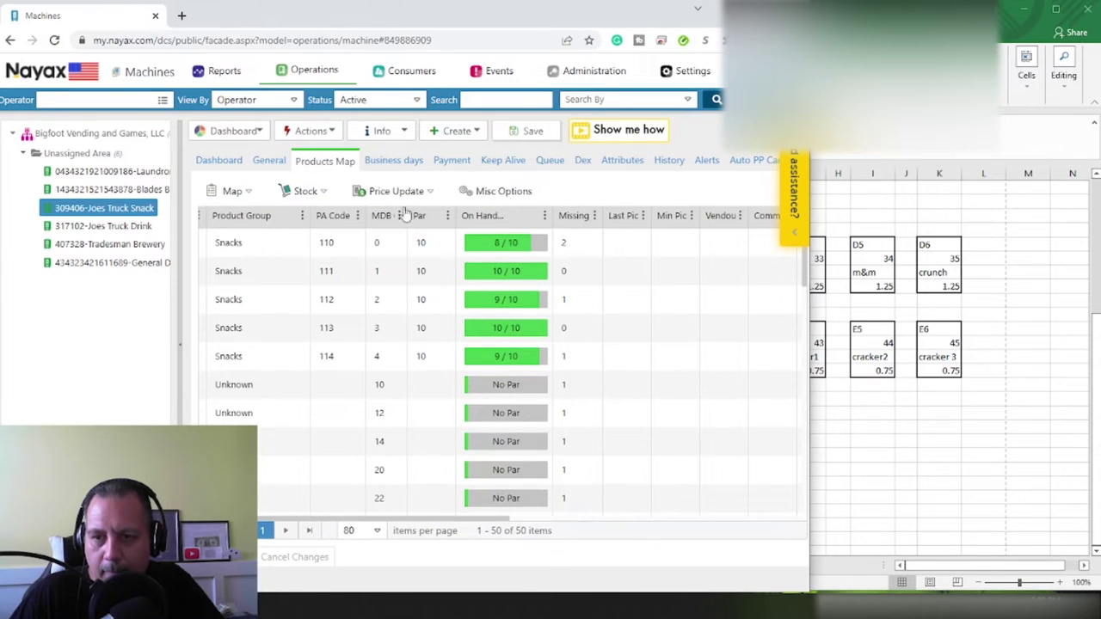
pyautogui.moveTo(249, 191)
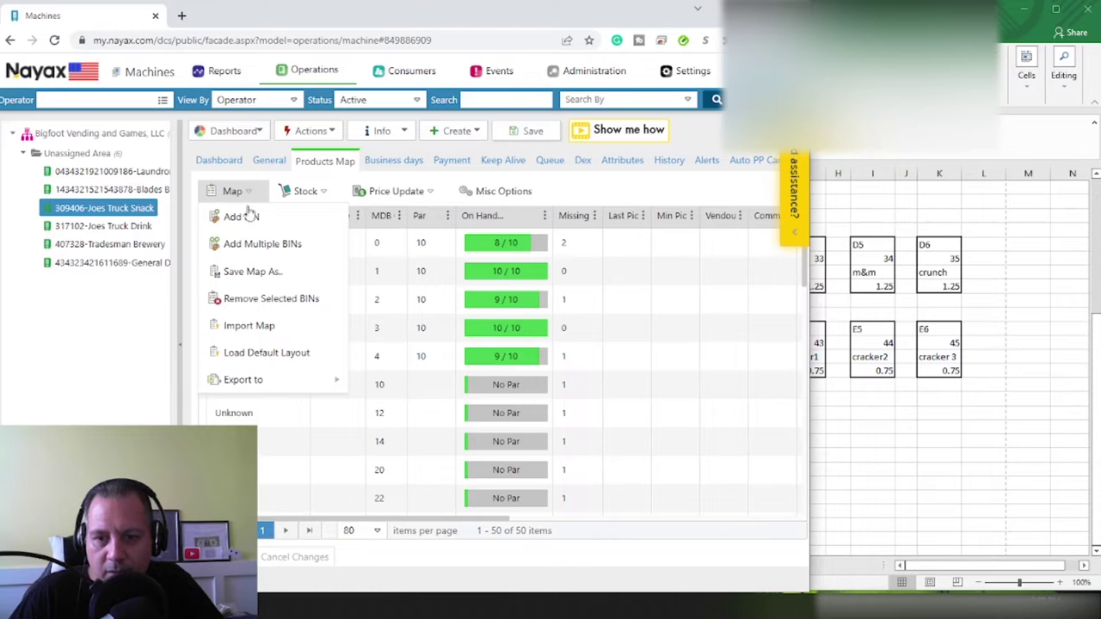
pyautogui.click(271, 300)
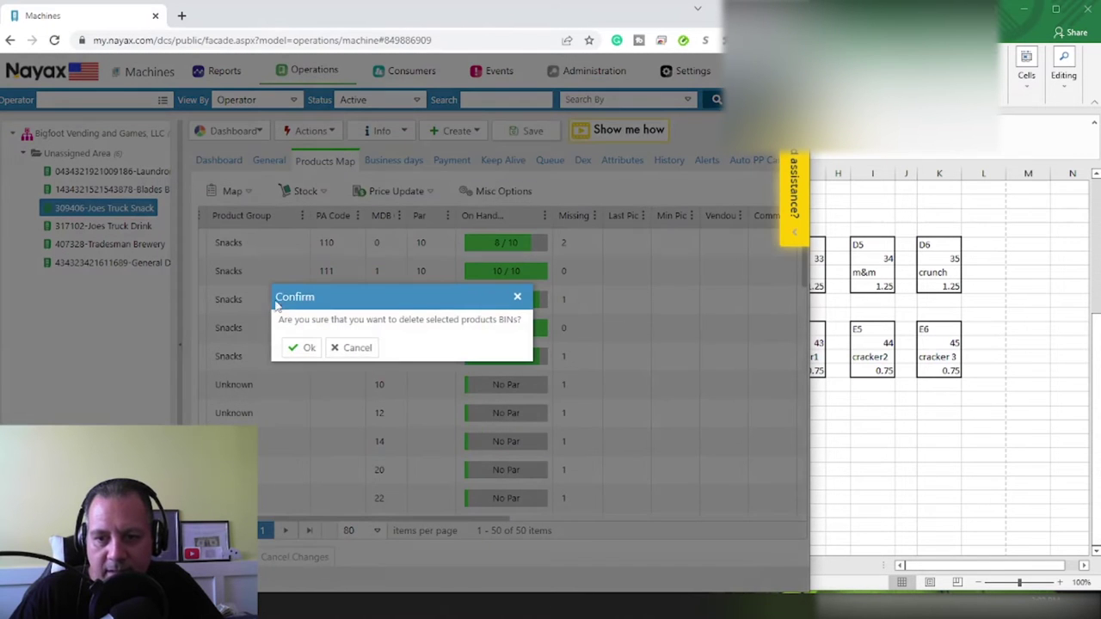
pyautogui.click(308, 347)
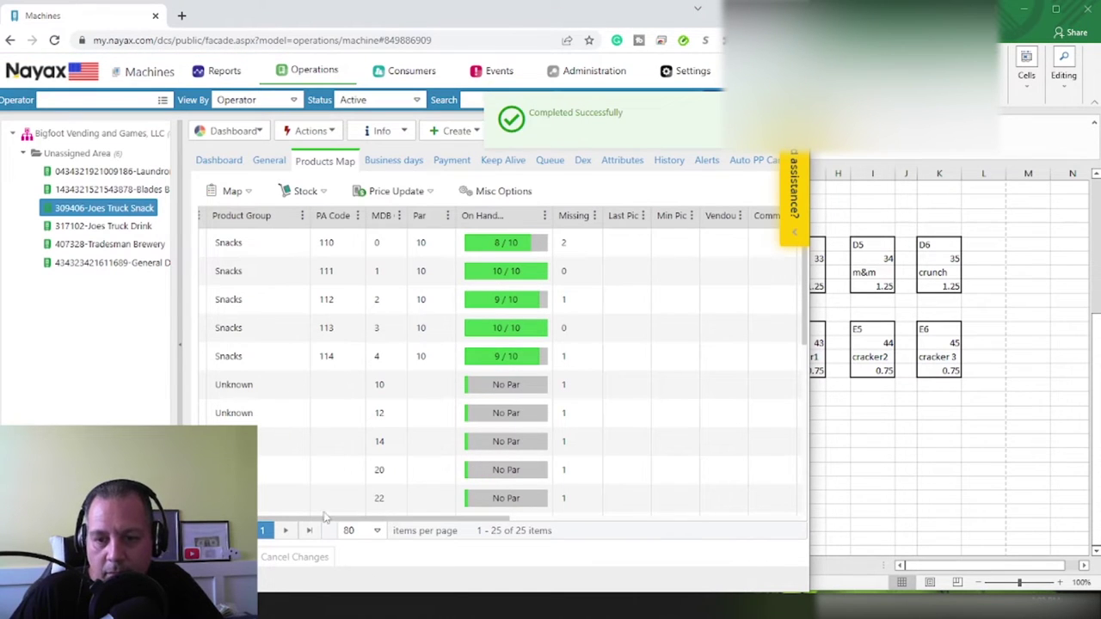
pyautogui.moveTo(387, 519); pyautogui.dragTo(332, 519)
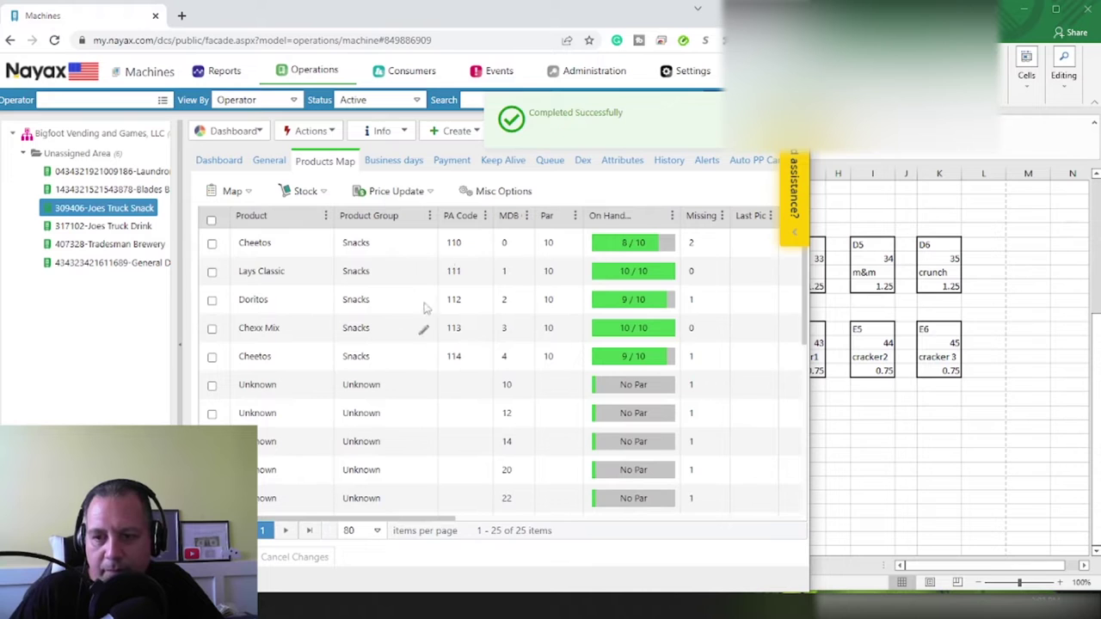
pyautogui.scroll(-5, 514, 356)
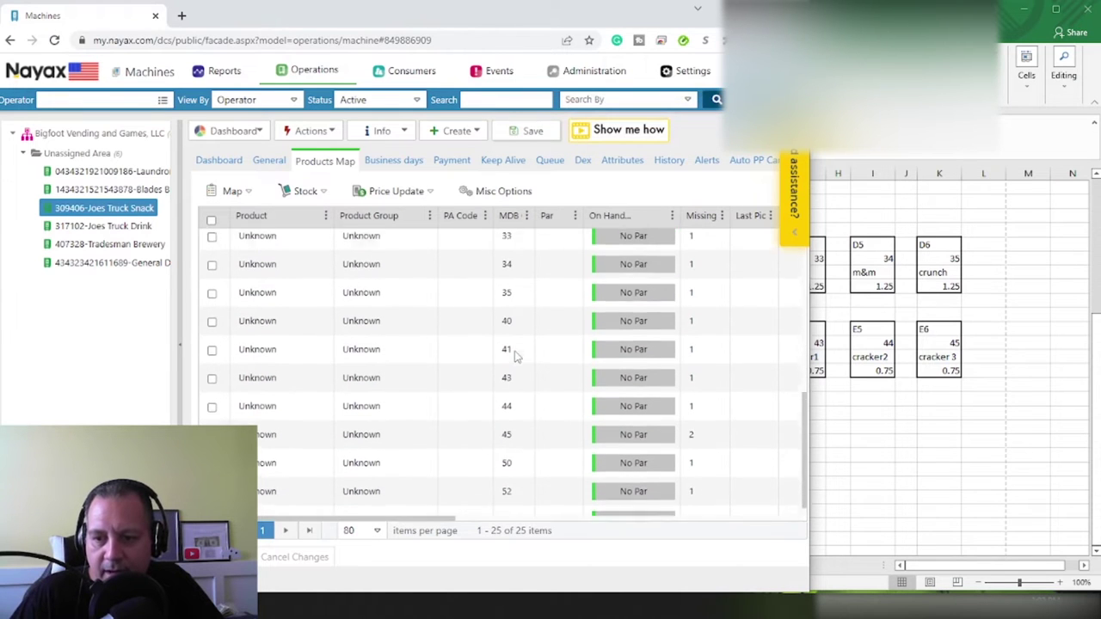
pyautogui.scroll(5, 516, 499)
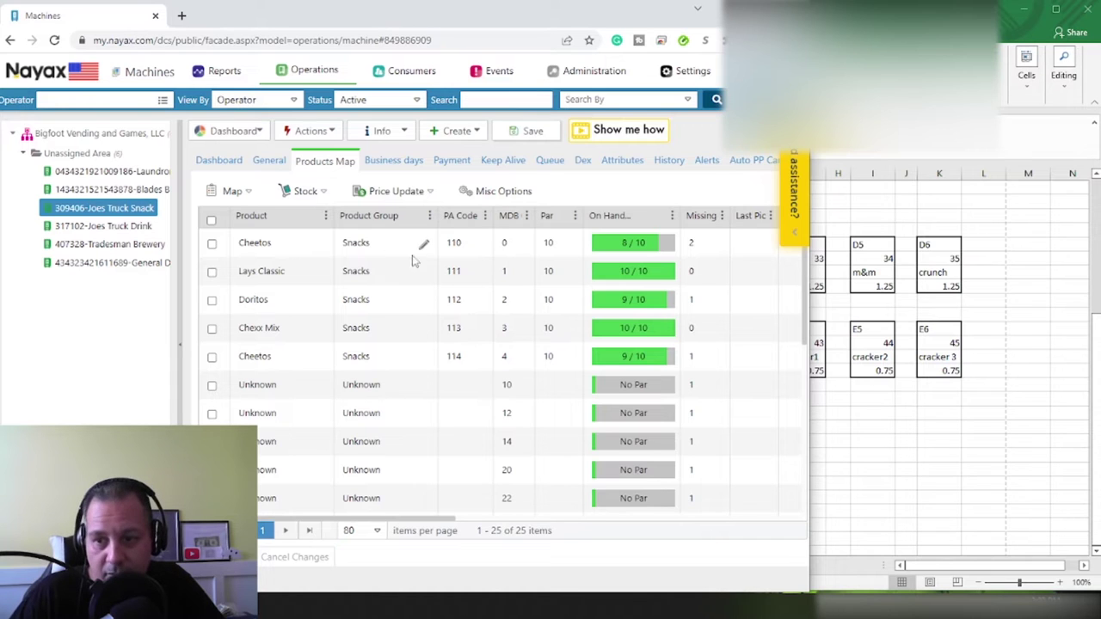
# Clear PA codes 110–114 from the five snack rows and save, accepting the last-visit-date update.
pyautogui.click(462, 247)
pyautogui.doubleClick(462, 247)
pyautogui.press('BackSpace')
pyautogui.doubleClick(462, 274)
pyautogui.write('11')
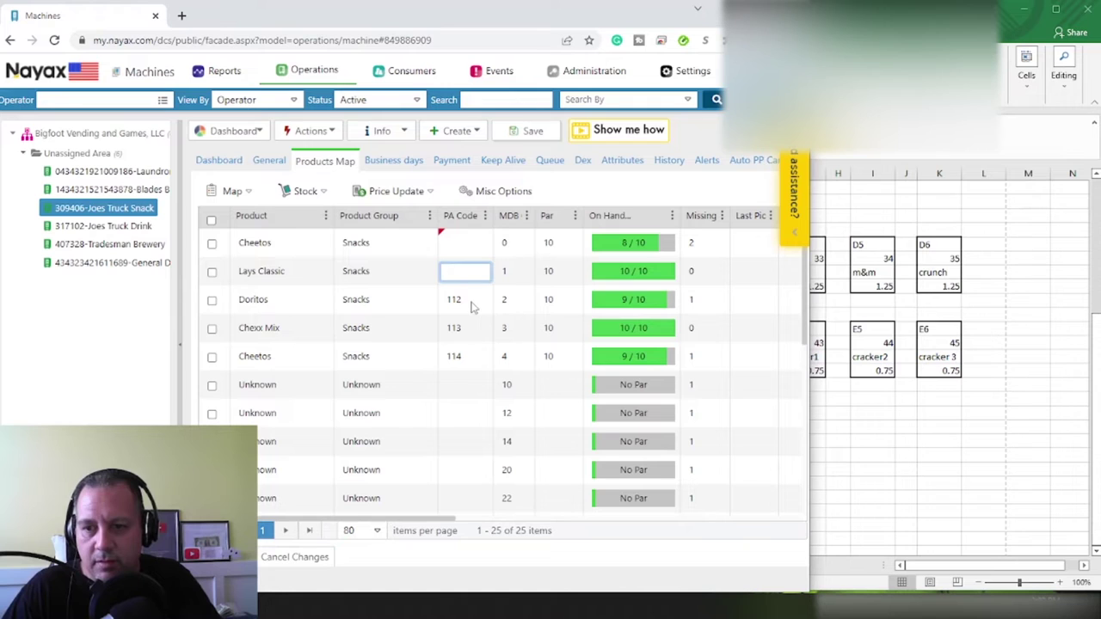
pyautogui.click(467, 301)
pyautogui.press('BackSpace')
pyautogui.press('BackSpace')
pyautogui.click(471, 330)
pyautogui.press('BackSpace')
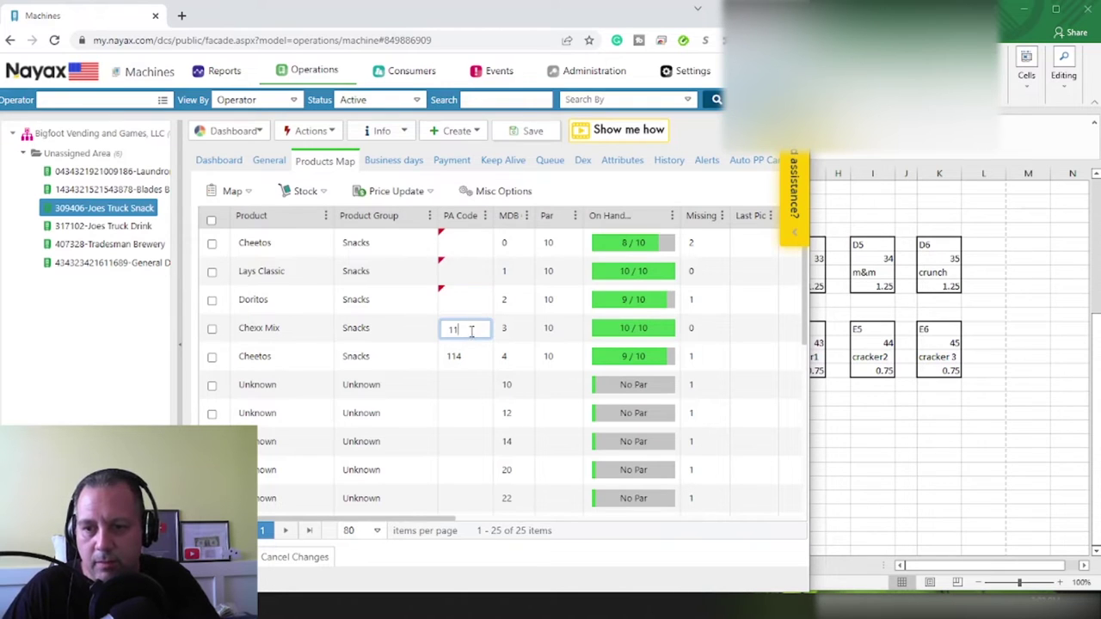
pyautogui.click(472, 357)
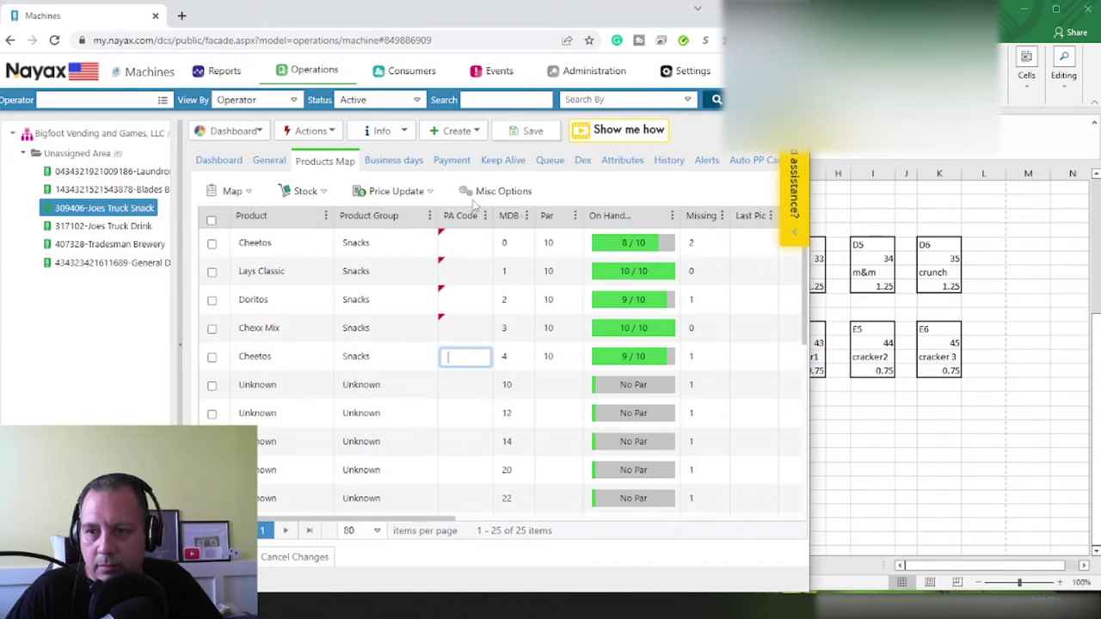
pyautogui.click(527, 131)
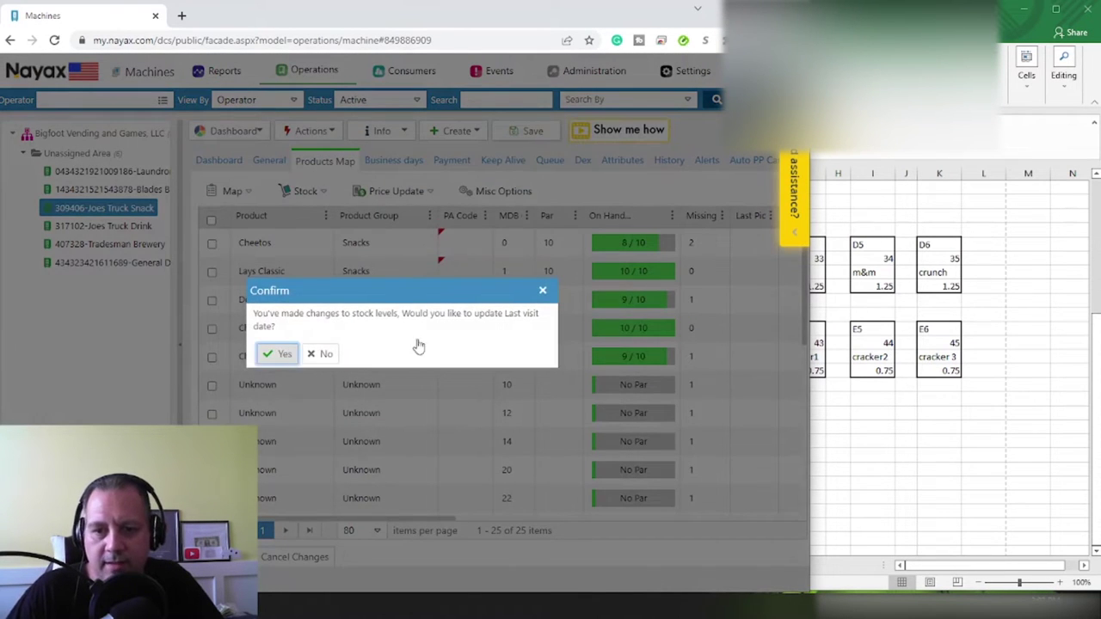
pyautogui.press('Return')
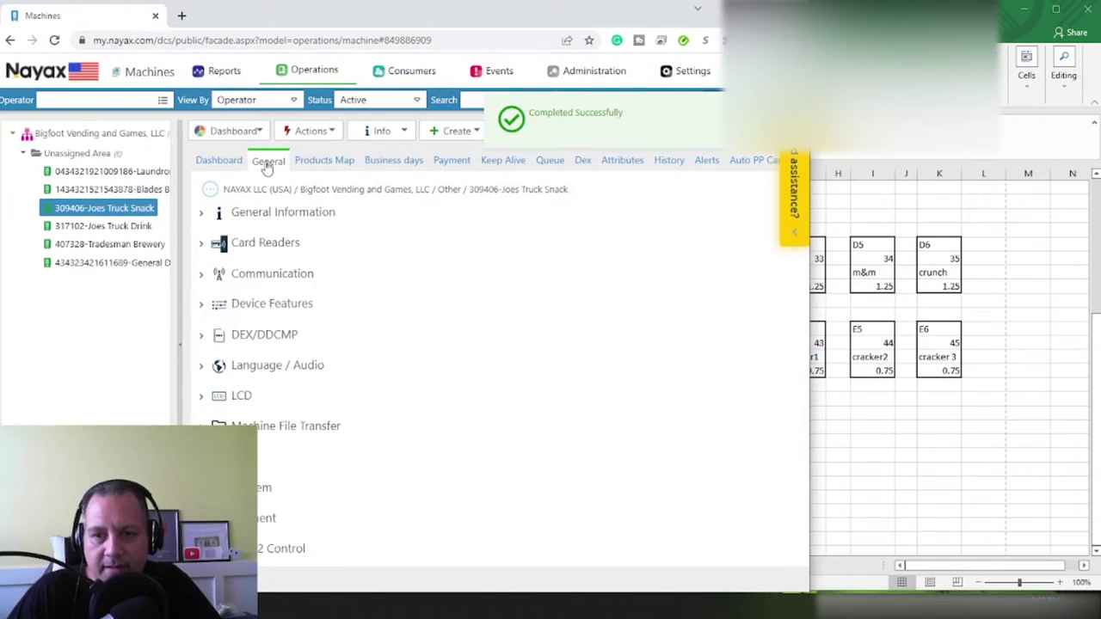
# Return to the Joes Truck Snack machine's Products Map tab.
pyautogui.click(324, 161)
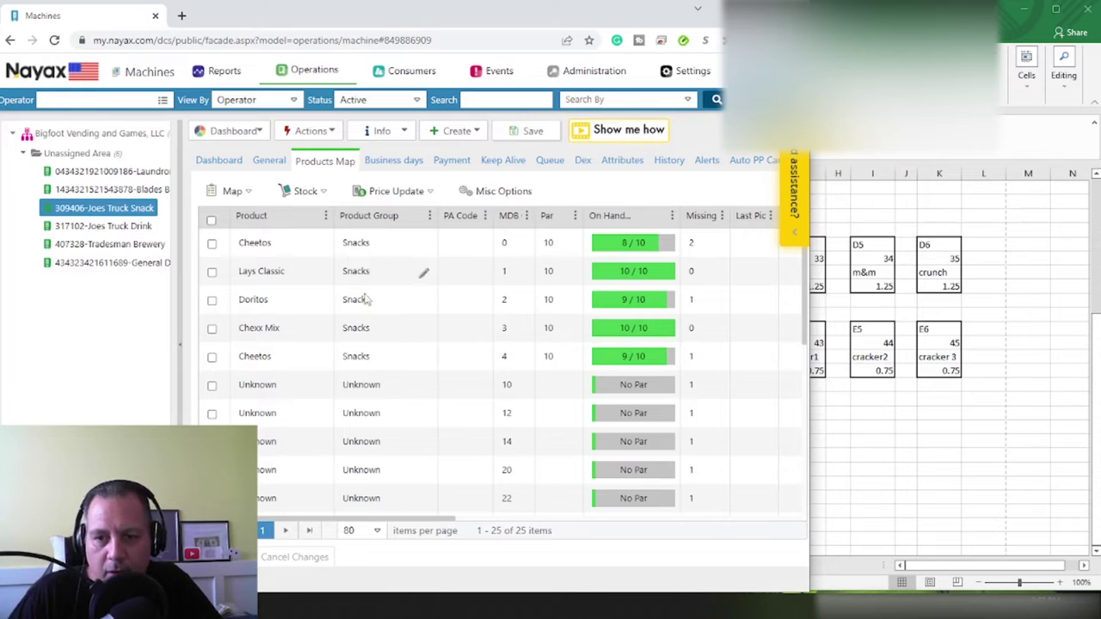
# Change slot MDB 10's product group from Unknown to Snacks.
pyautogui.click(421, 388)
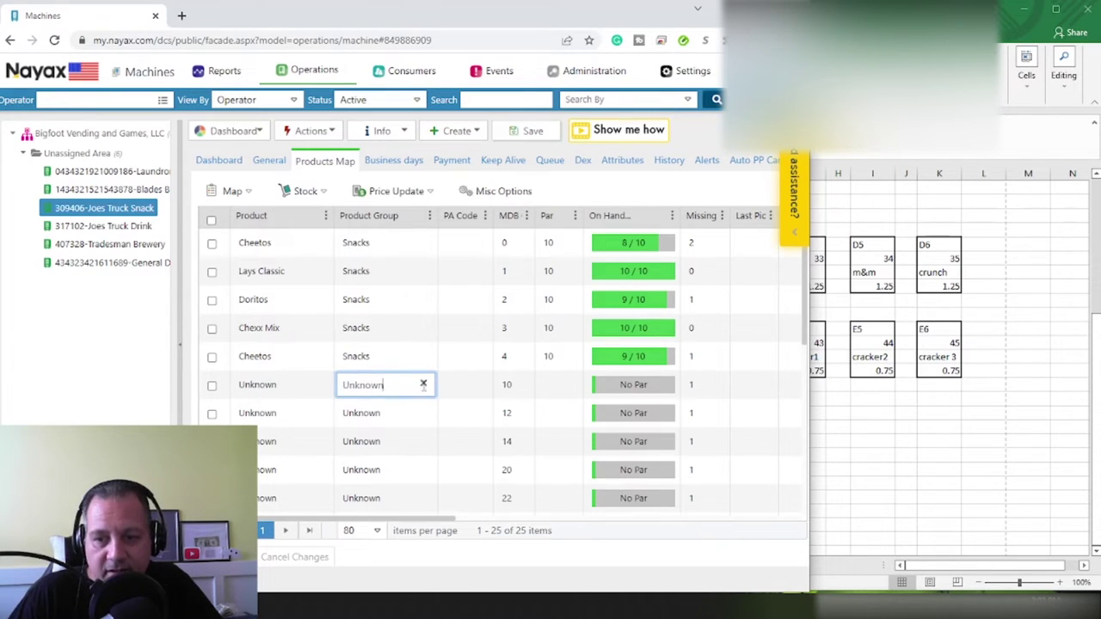
pyautogui.moveTo(405, 387); pyautogui.dragTo(280, 378)
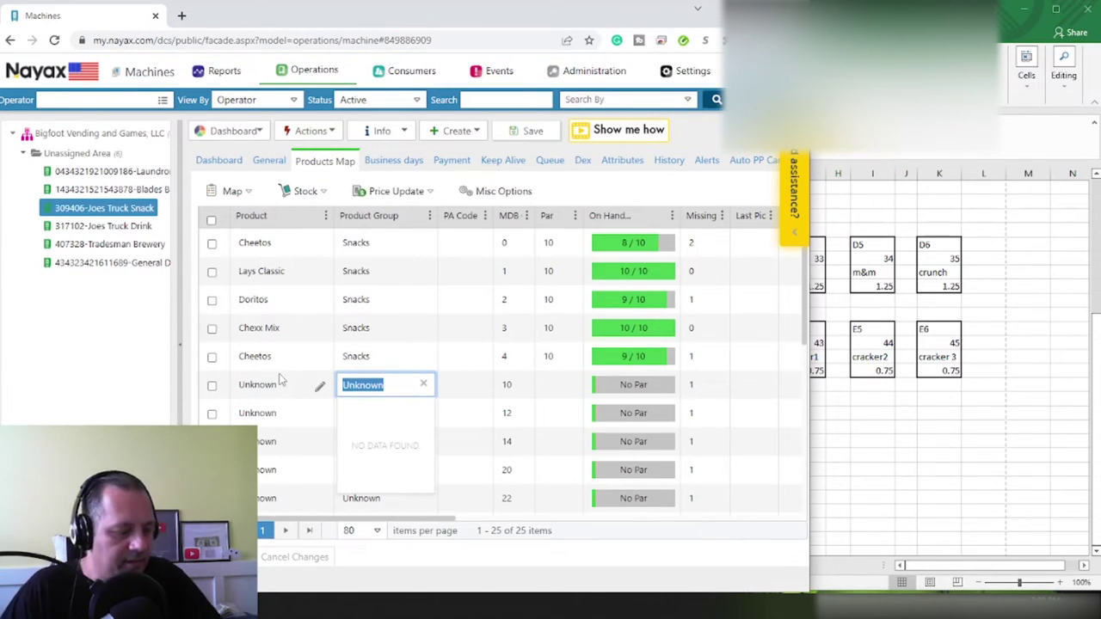
pyautogui.write('s')
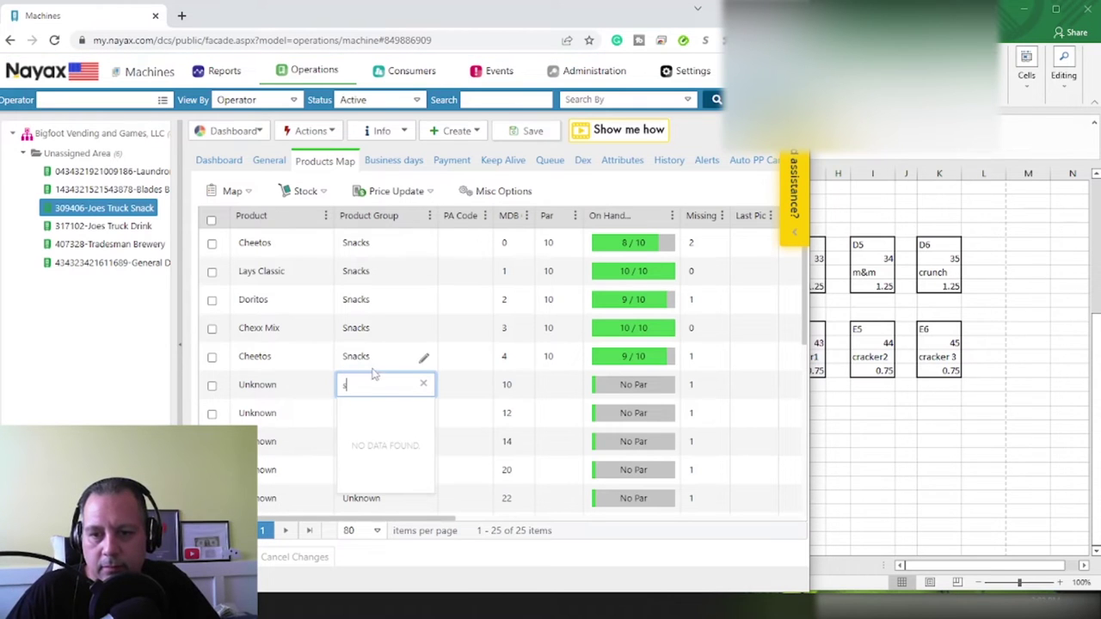
pyautogui.press('BackSpace')
pyautogui.write('Snacks')
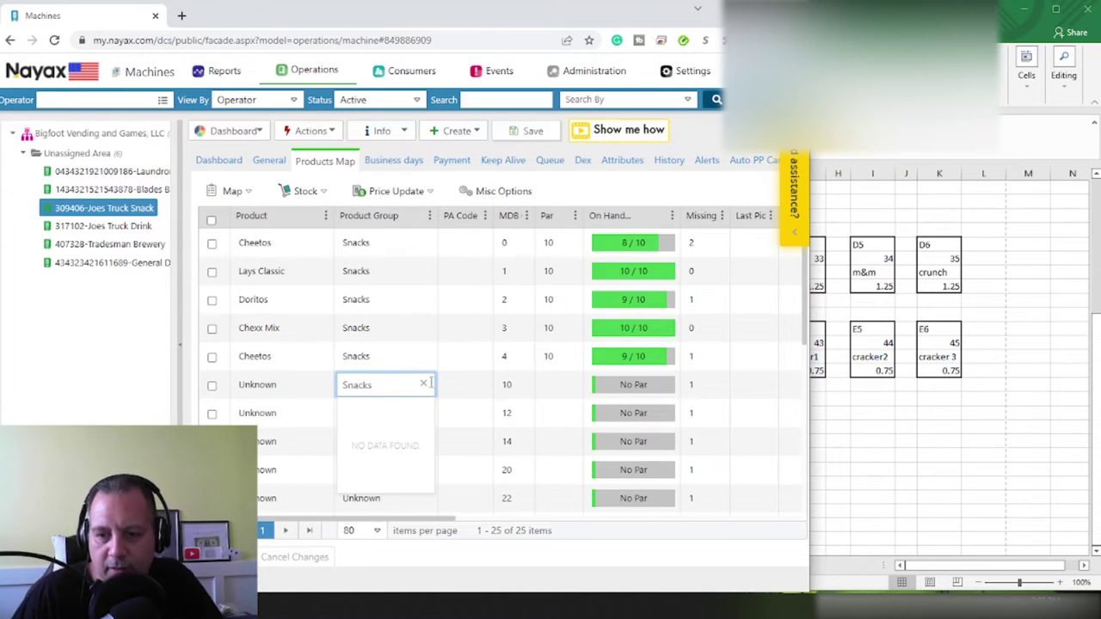
pyautogui.press('Tab')
# Replace Unknown with Snacks as the product group for slots MDB 12 and 14.
pyautogui.click(401, 413)
pyautogui.moveTo(402, 413); pyautogui.dragTo(315, 413)
pyautogui.write('S')
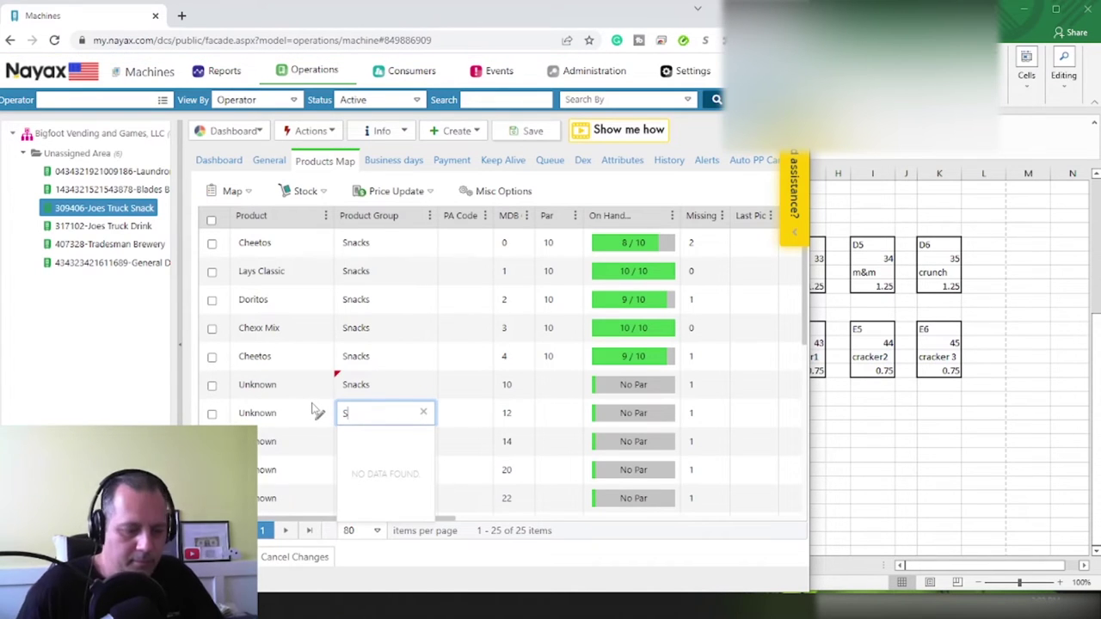
pyautogui.write('nacks')
pyautogui.moveTo(371, 414); pyautogui.dragTo(325, 419)
pyautogui.hotkey('ctrl', 'c')
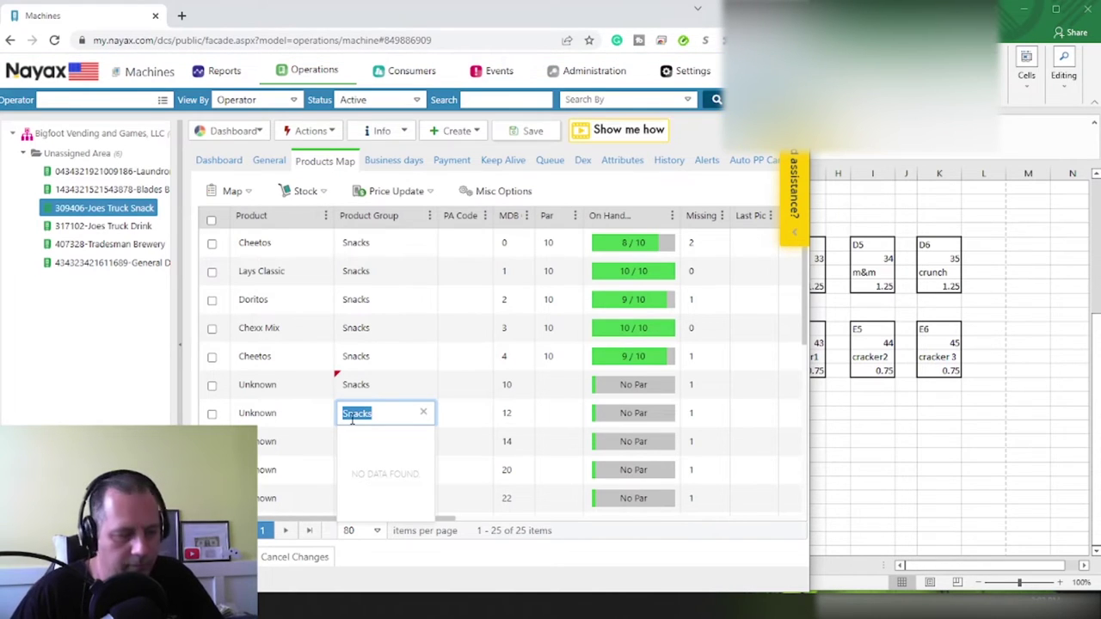
pyautogui.press('Tab')
pyautogui.click(410, 443)
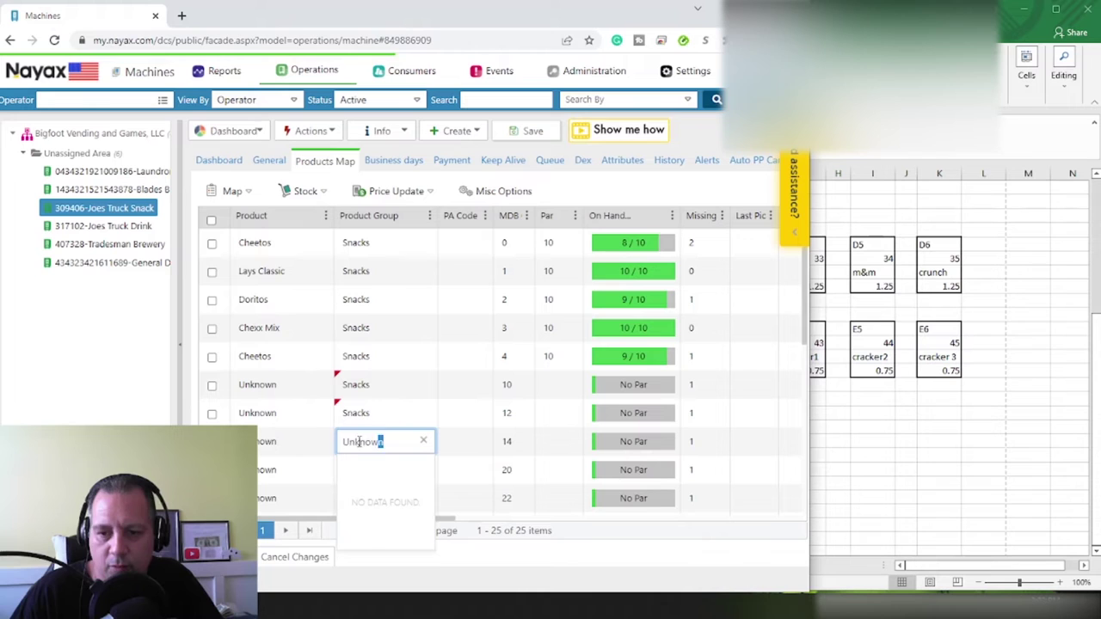
pyautogui.moveTo(385, 442); pyautogui.dragTo(303, 440)
pyautogui.hotkey('ctrl', 'v')
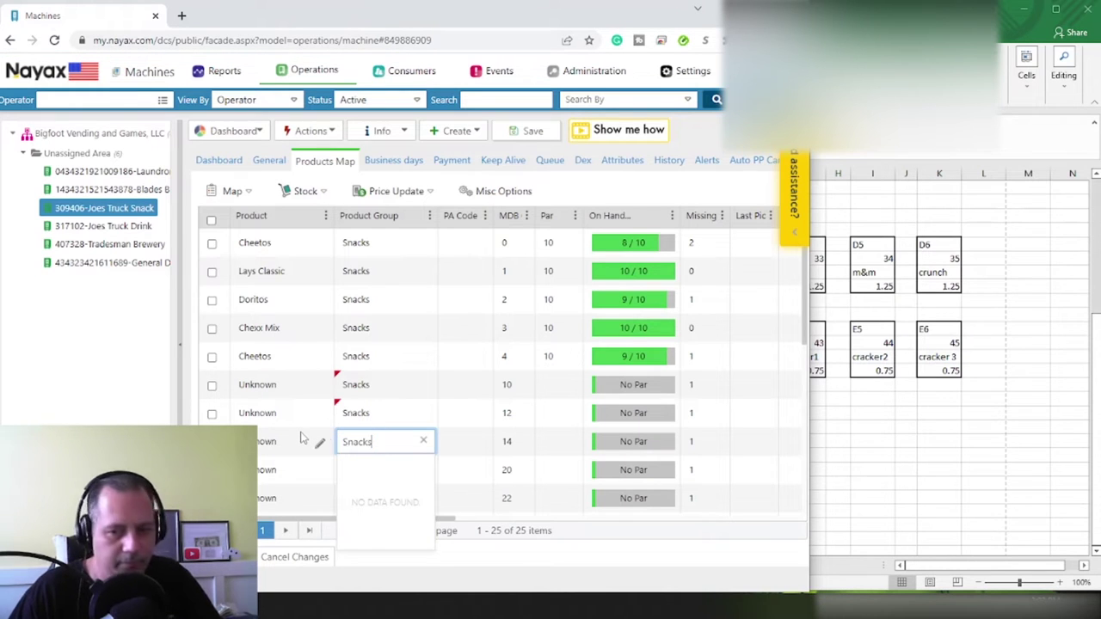
pyautogui.press('Tab')
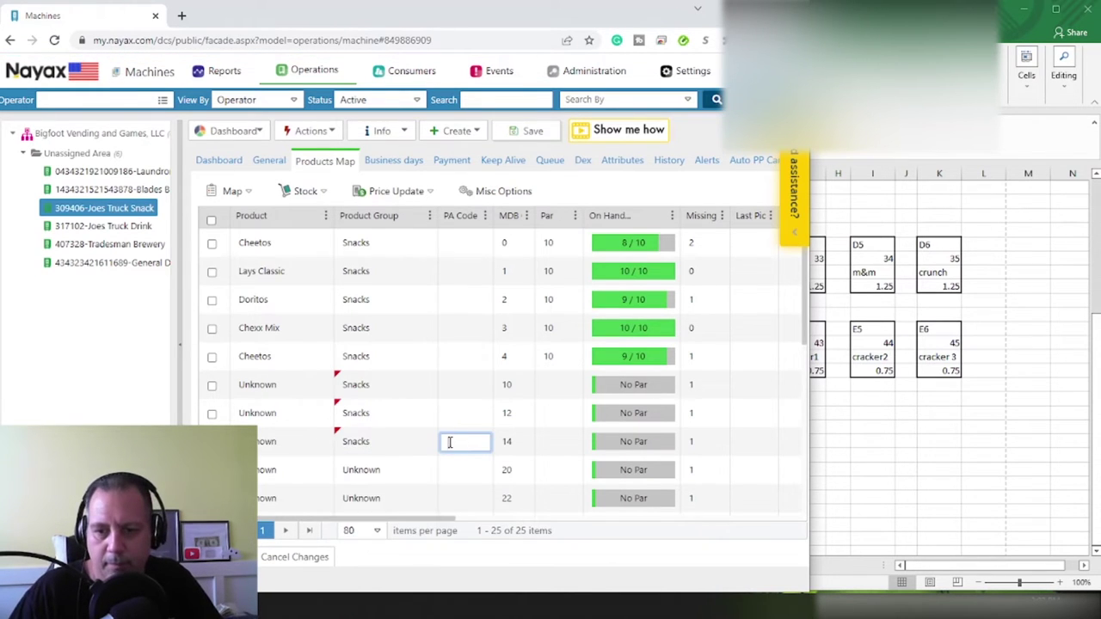
pyautogui.scroll(-3, 385, 390)
# Set the product group of slots MDB 20, 22 and 24 to Snacks.
pyautogui.scroll(1, 391, 309)
pyautogui.click(424, 333)
pyautogui.moveTo(422, 330); pyautogui.dragTo(330, 336)
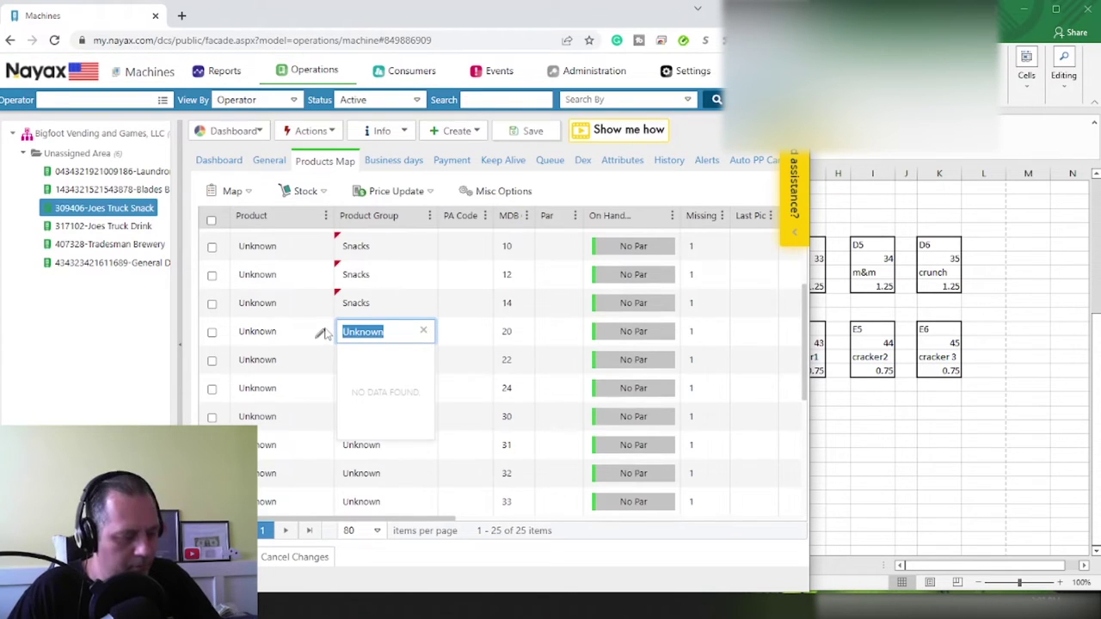
pyautogui.write('Snacks')
pyautogui.click(470, 385)
pyautogui.click(425, 368)
pyautogui.moveTo(396, 361); pyautogui.dragTo(305, 361)
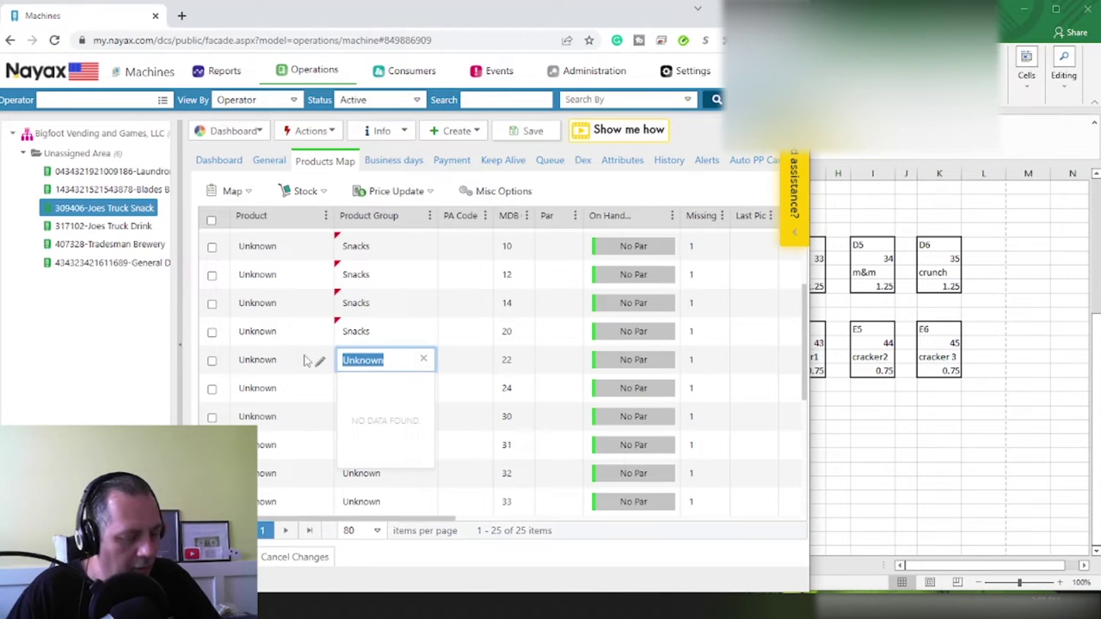
pyautogui.write('Snacks')
pyautogui.click(464, 417)
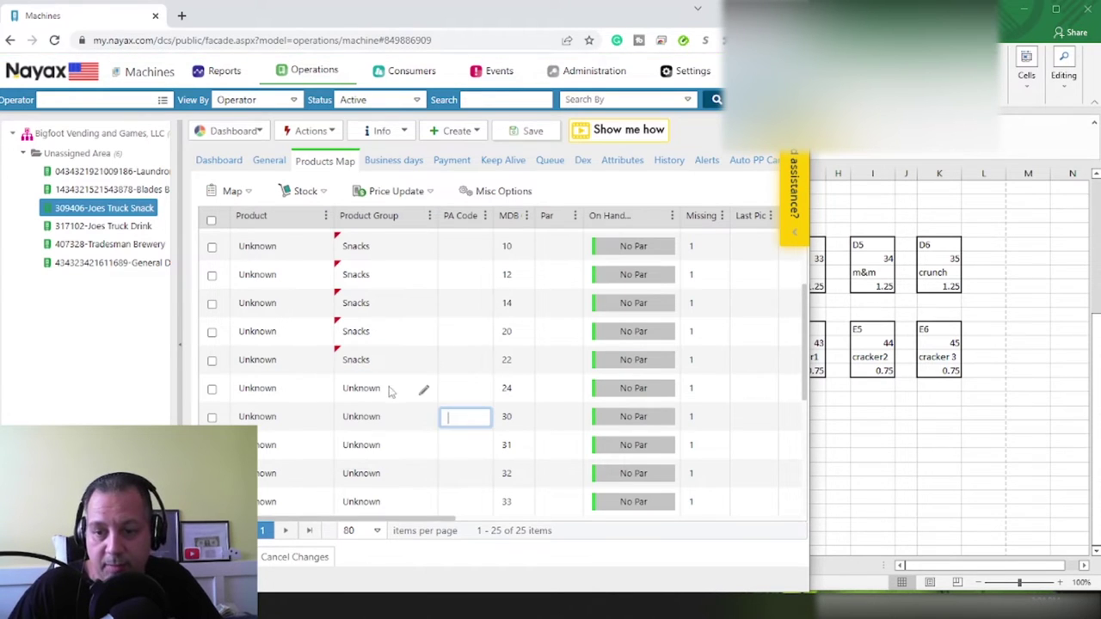
pyautogui.click(423, 389)
pyautogui.moveTo(393, 388); pyautogui.dragTo(310, 378)
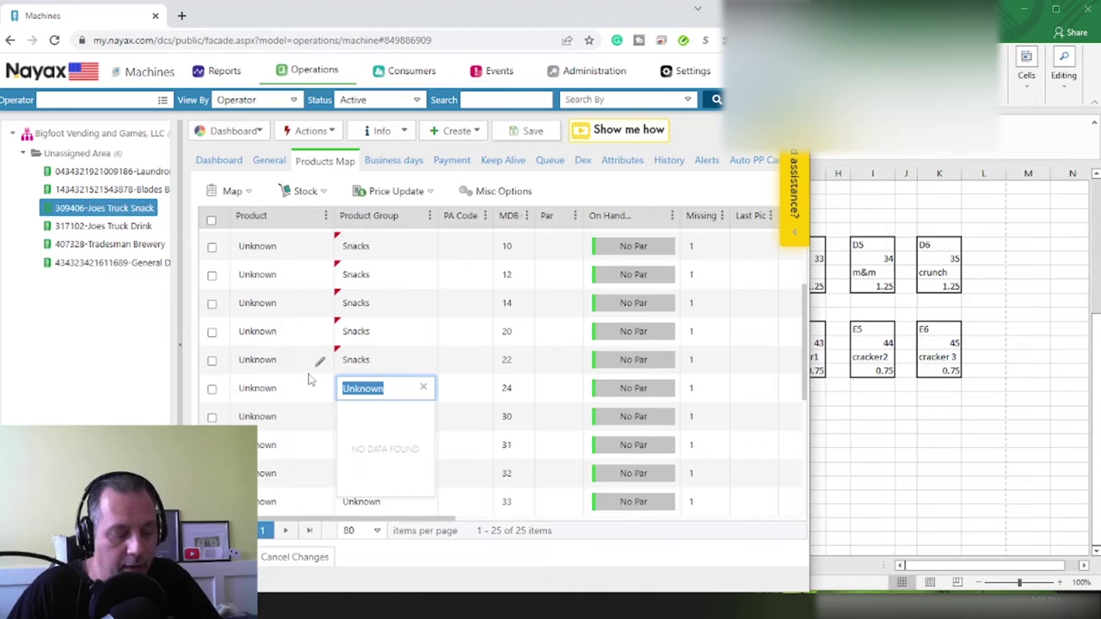
pyautogui.write('Snacks')
pyautogui.click(443, 417)
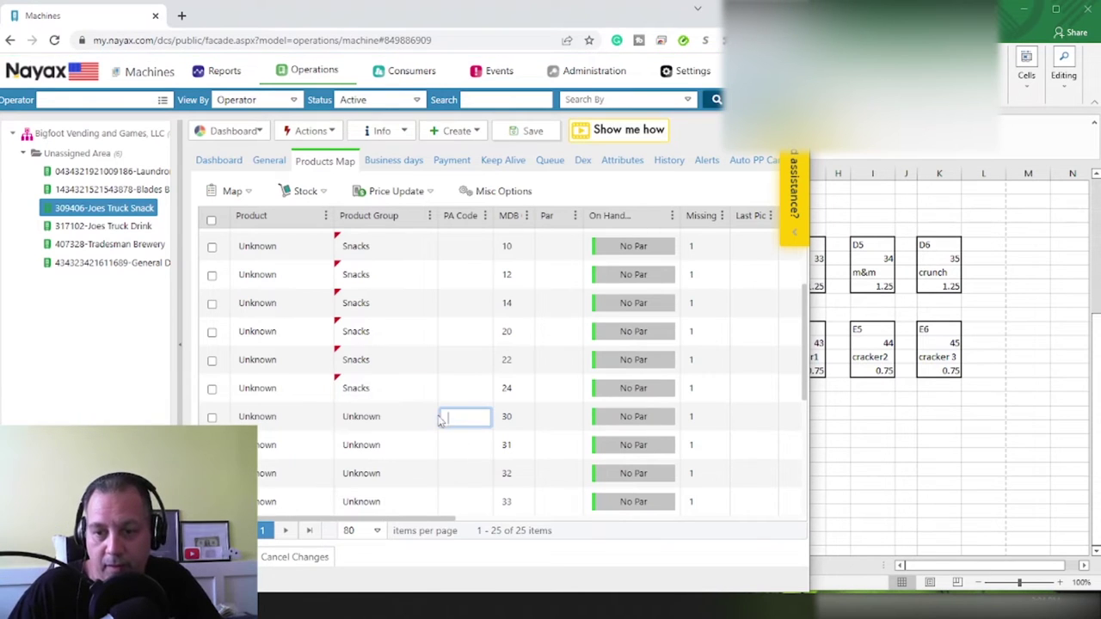
# Set the product group of slots MDB 30 and 31 to Snacks.
pyautogui.click(423, 419)
pyautogui.moveTo(393, 417); pyautogui.dragTo(319, 420)
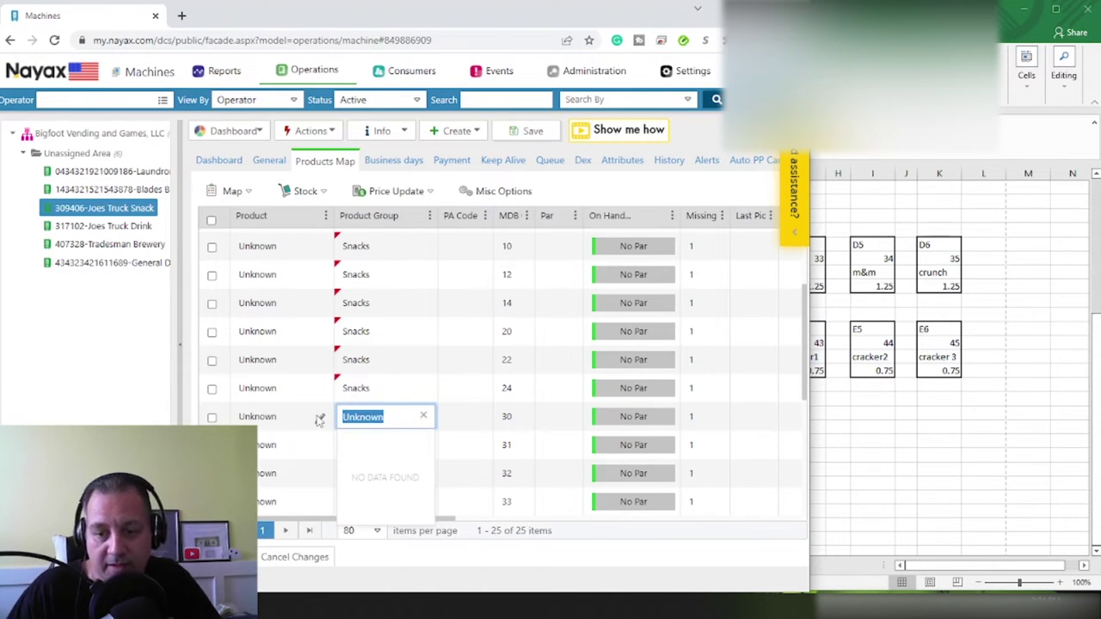
pyautogui.write('Snacks')
pyautogui.click(467, 448)
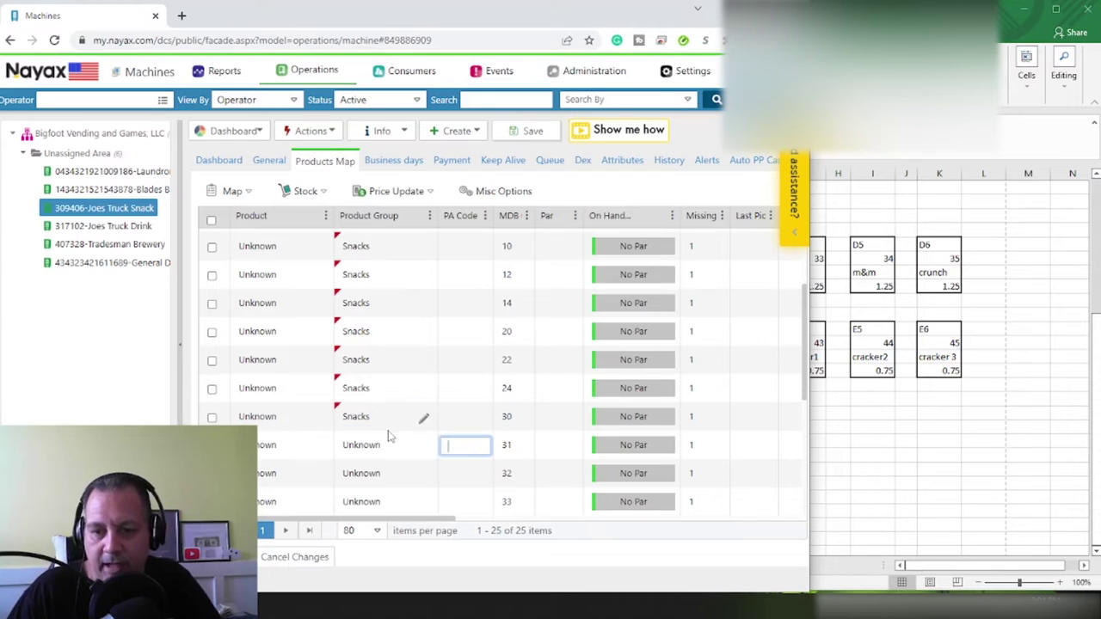
pyautogui.click(423, 447)
pyautogui.moveTo(391, 446); pyautogui.dragTo(325, 441)
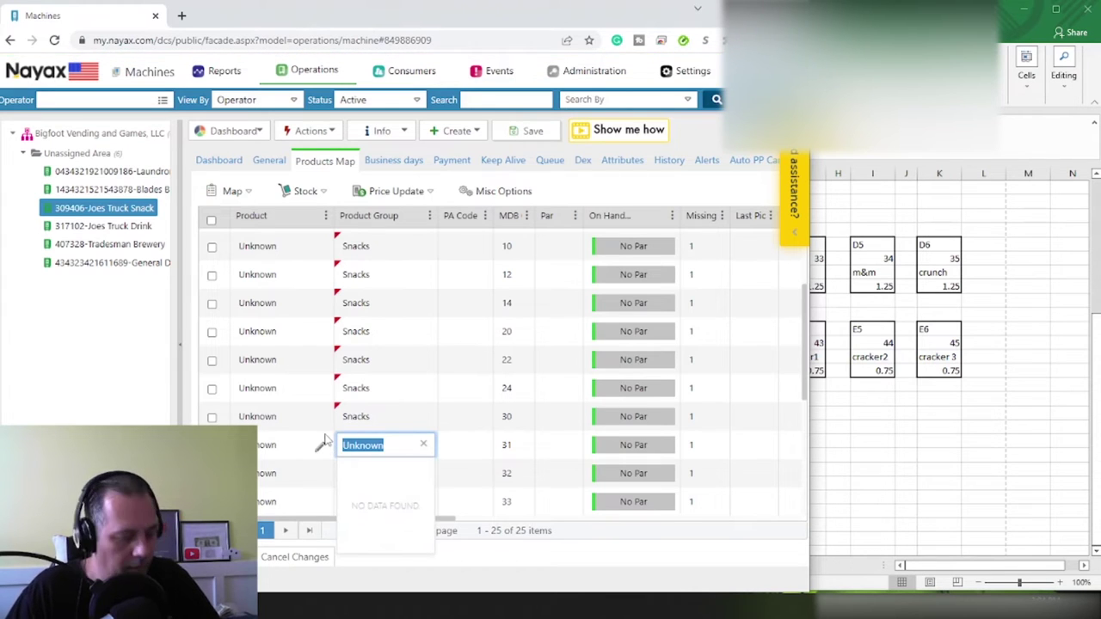
pyautogui.write('Snacks')
pyautogui.click(467, 474)
pyautogui.scroll(-2, 424, 439)
pyautogui.scroll(-1, 425, 439)
# Replace Unknown with Snacks for slots MDB 32, 33 and 34.
pyautogui.click(424, 340)
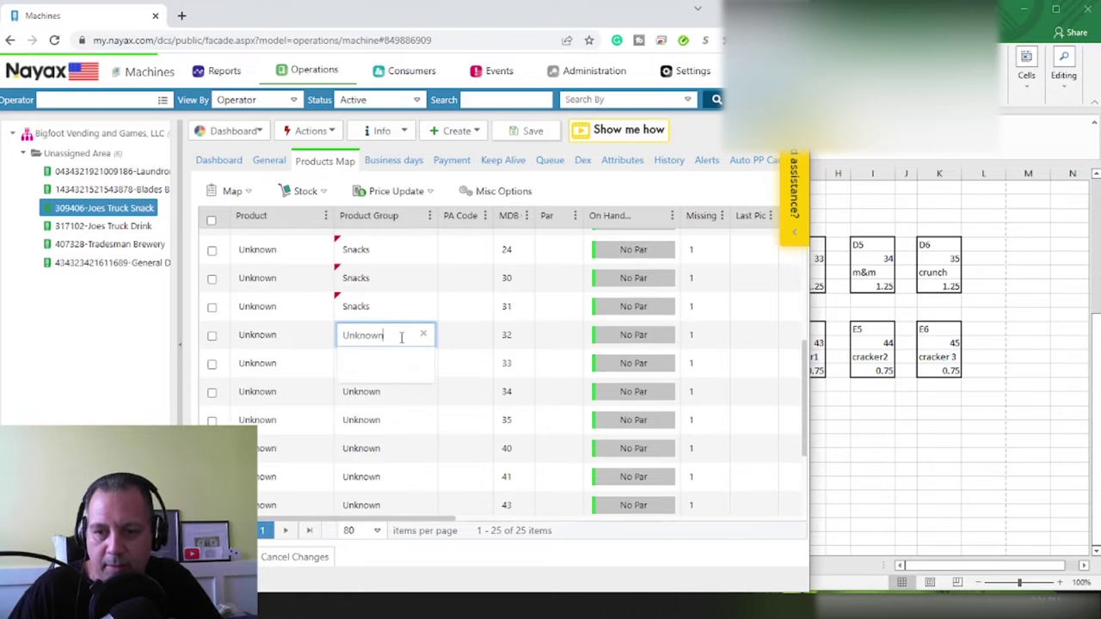
pyautogui.moveTo(401, 336); pyautogui.dragTo(338, 338)
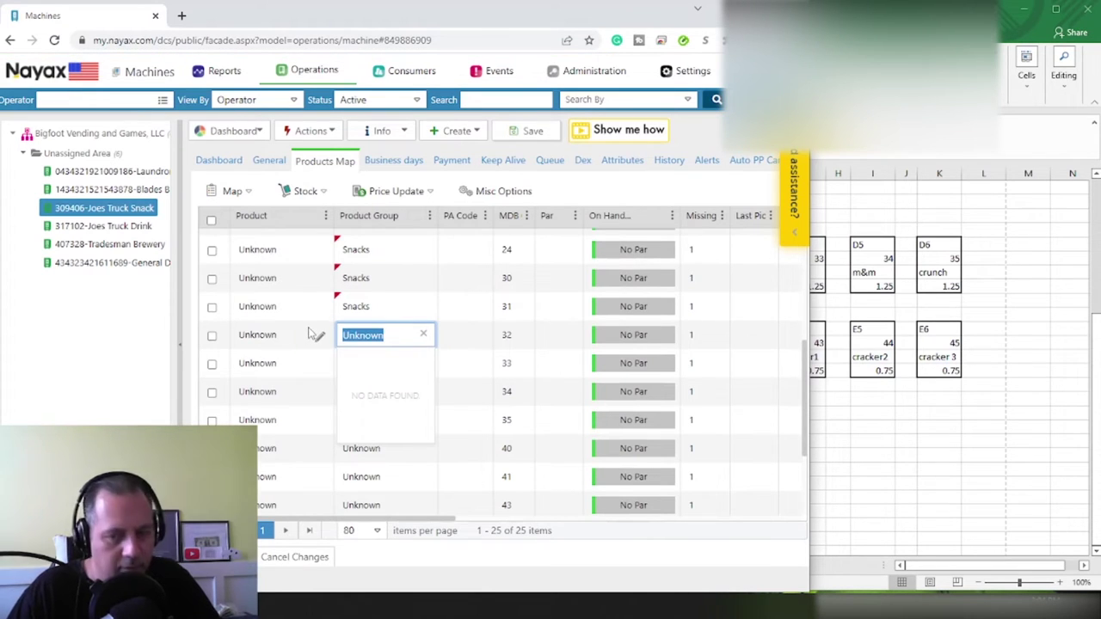
pyautogui.write('Snacks')
pyautogui.press('Tab')
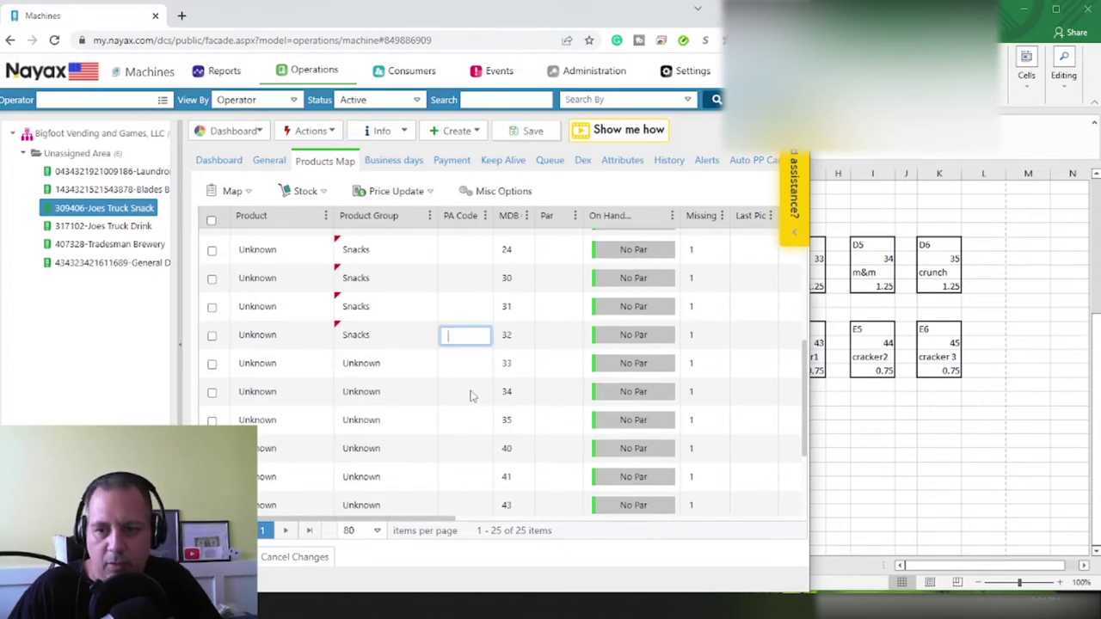
pyautogui.click(401, 365)
pyautogui.click(424, 365)
pyautogui.click(424, 365)
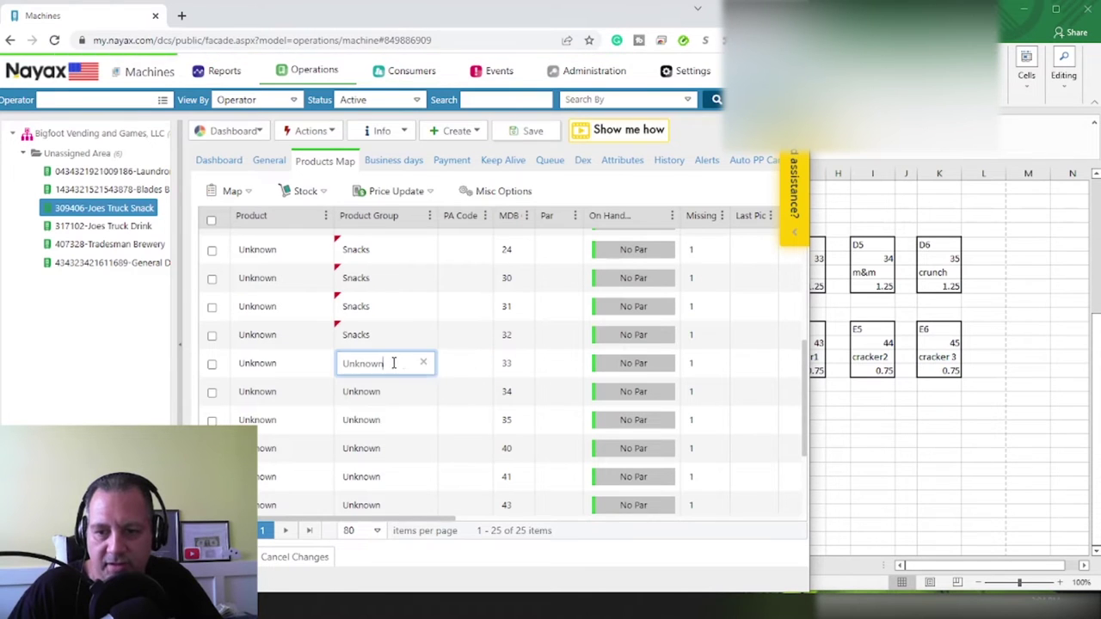
pyautogui.moveTo(393, 362); pyautogui.dragTo(319, 363)
pyautogui.write('Snacks')
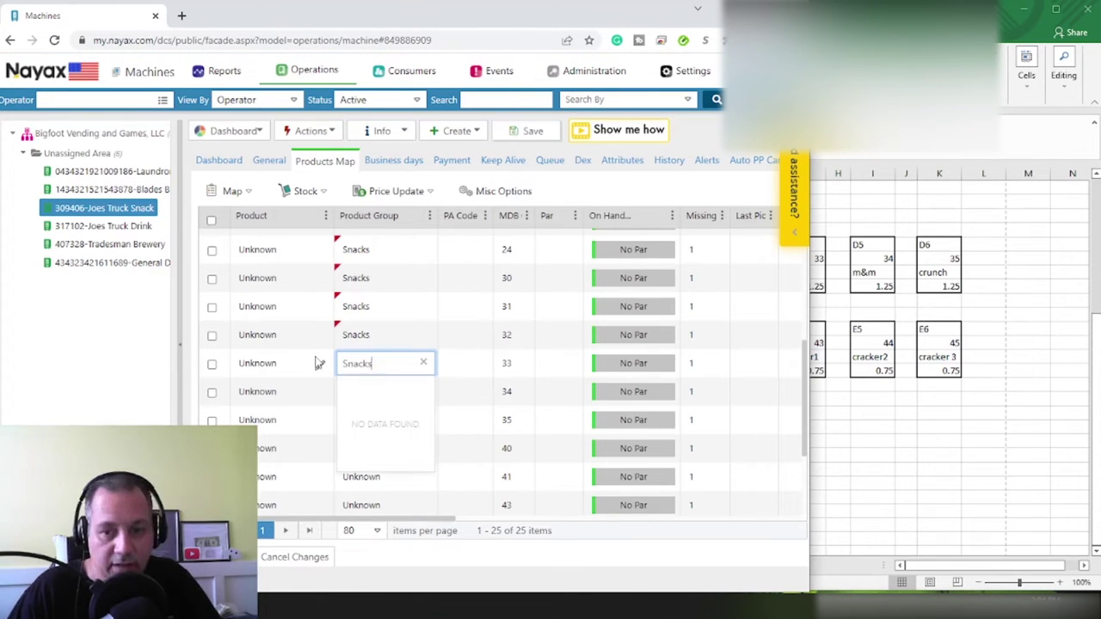
pyautogui.click(446, 416)
pyautogui.click(424, 394)
pyautogui.moveTo(391, 391); pyautogui.dragTo(314, 389)
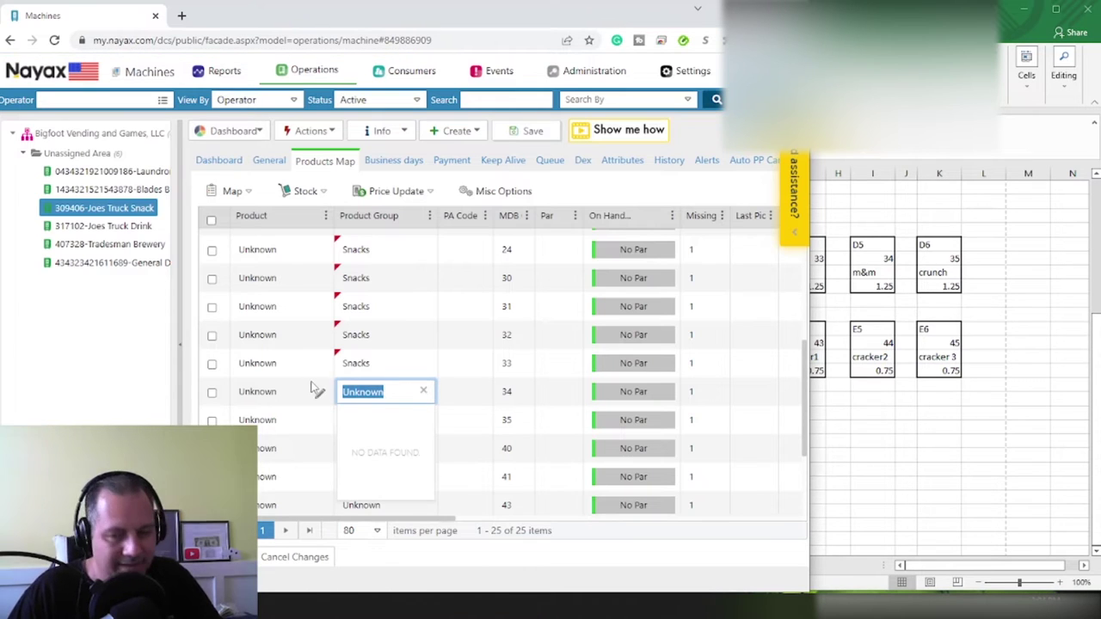
pyautogui.write('Snacks')
pyautogui.click(465, 420)
# Pick Snacks from the dropdown for slot MDB 35 and enter Snacks for MDB 40.
pyautogui.click(422, 420)
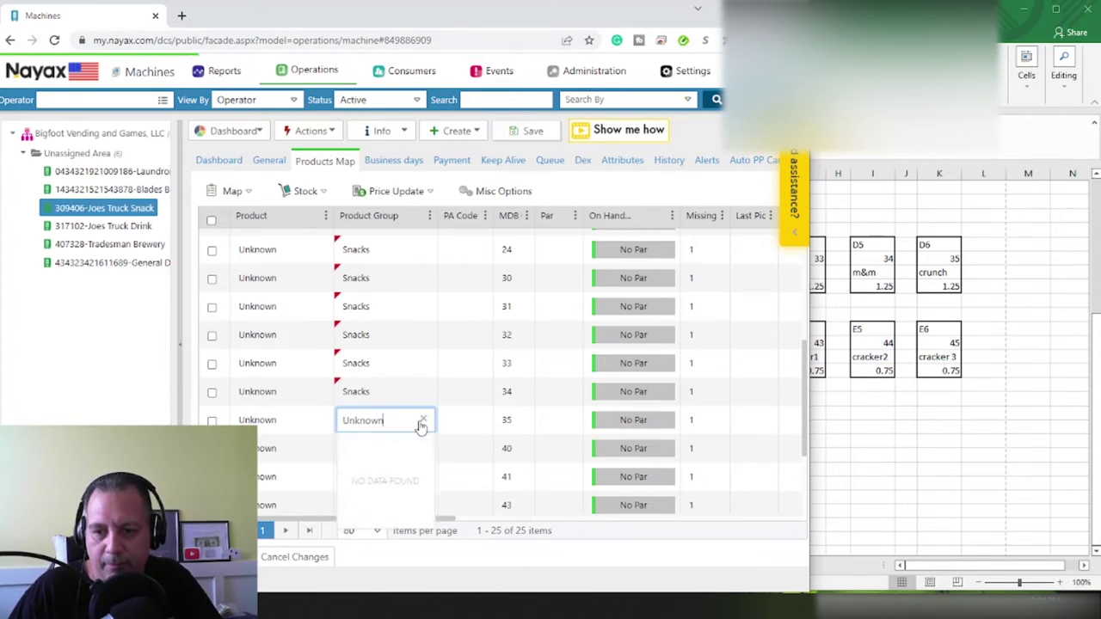
pyautogui.click(422, 420)
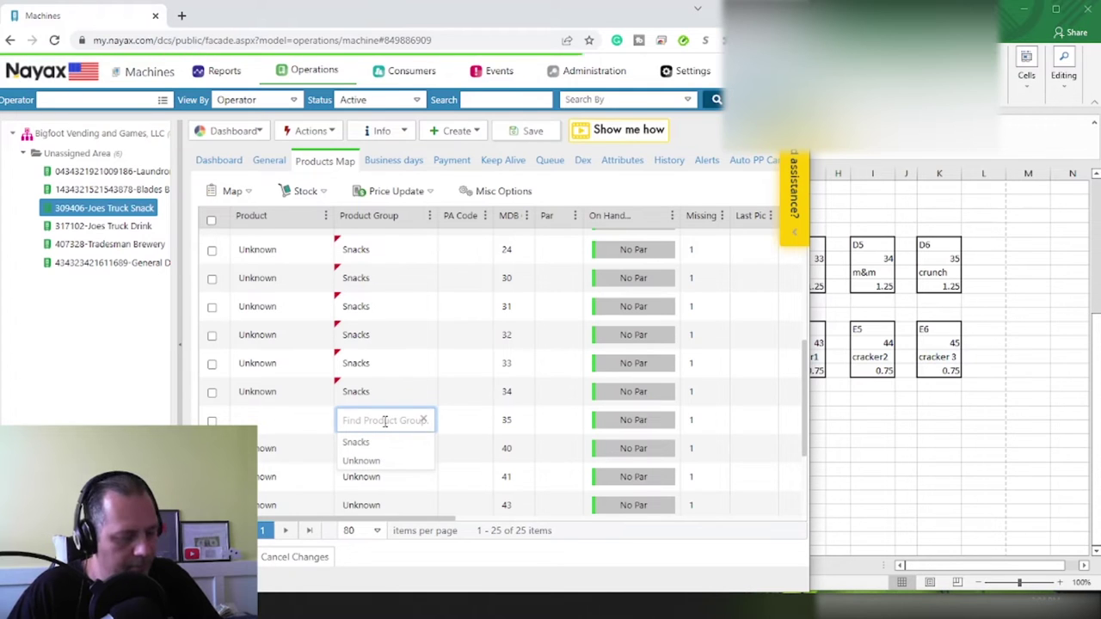
pyautogui.click(404, 442)
pyautogui.click(460, 430)
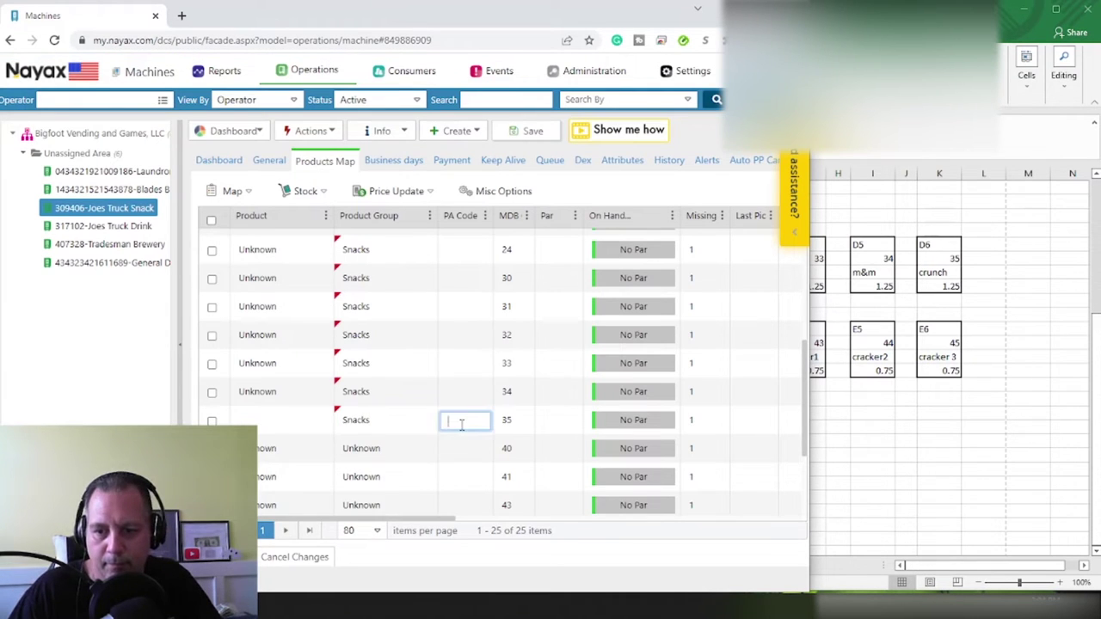
pyautogui.click(422, 448)
pyautogui.moveTo(384, 449); pyautogui.dragTo(344, 447)
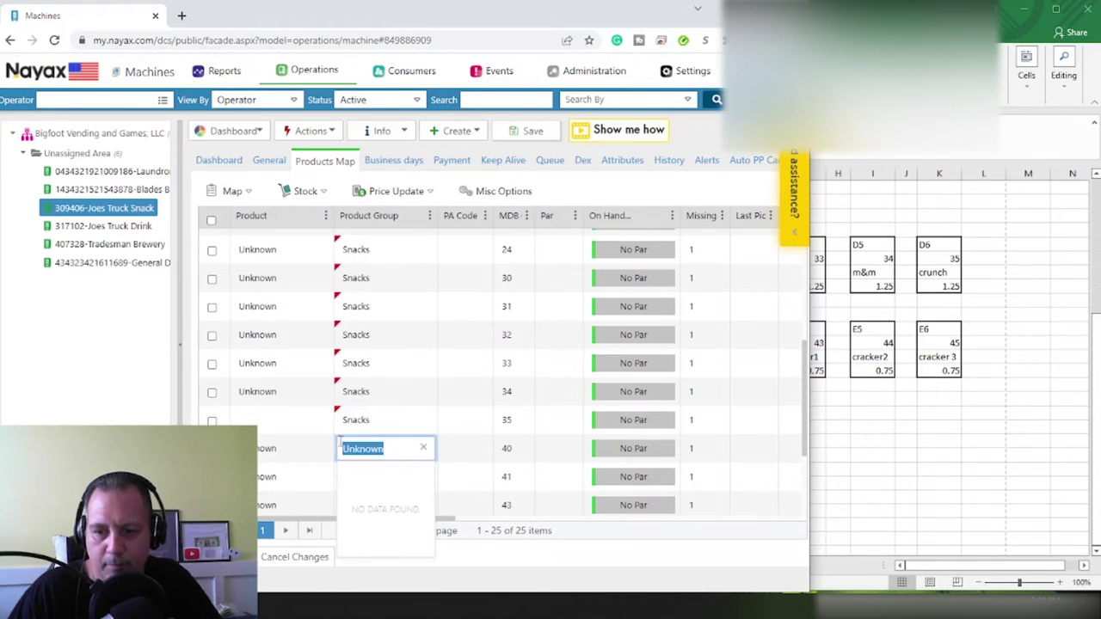
pyautogui.write('Snacks')
pyautogui.press('Tab')
# Set the product group of slots MDB 41 and 43 to Snacks.
pyautogui.scroll(-2, 434, 430)
pyautogui.click(380, 332)
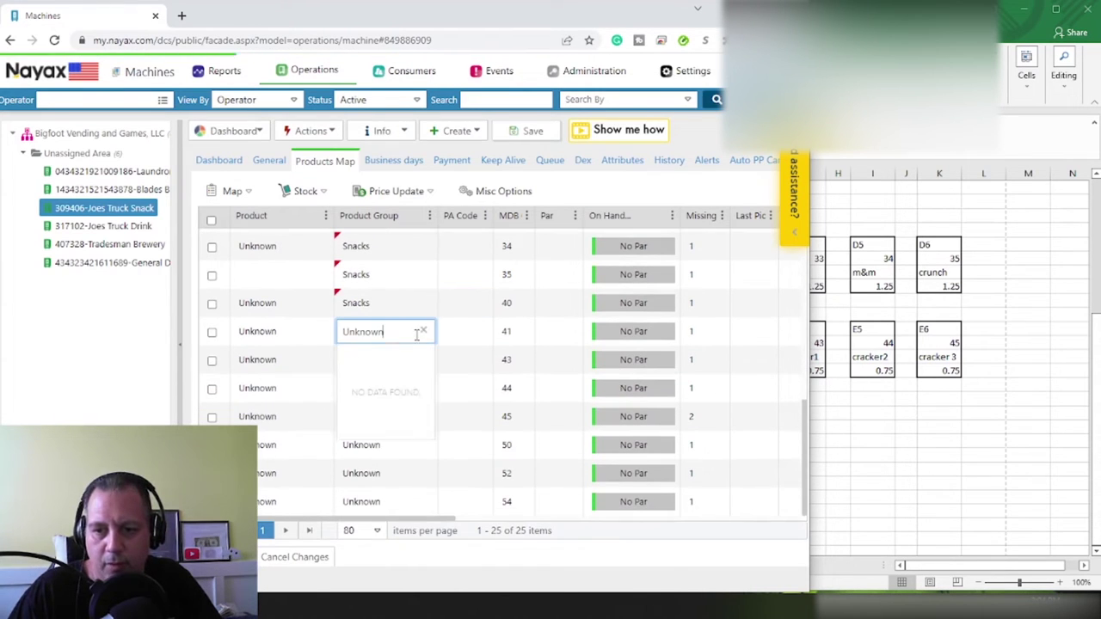
pyautogui.moveTo(396, 332); pyautogui.dragTo(321, 335)
pyautogui.write('Snacks')
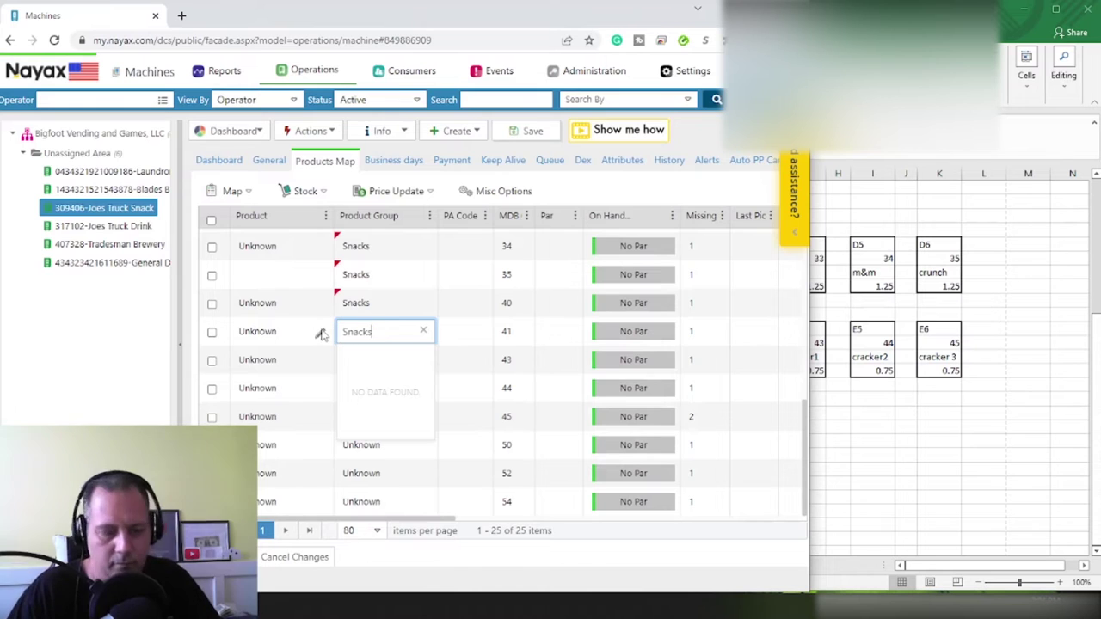
pyautogui.press('Tab')
pyautogui.click(416, 363)
pyautogui.moveTo(417, 363); pyautogui.dragTo(309, 361)
pyautogui.write('Snacks')
pyautogui.press('Tab')
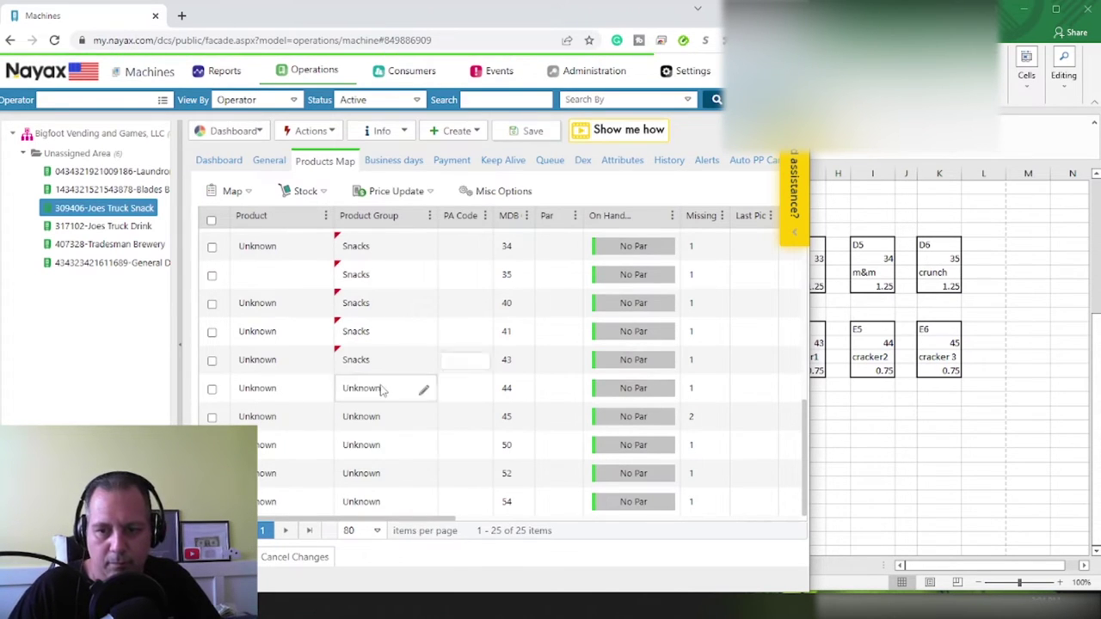
# Replace Unknown with Snacks for slots MDB 44, 45 and 50.
pyautogui.click(381, 388)
pyautogui.moveTo(382, 388); pyautogui.dragTo(290, 374)
pyautogui.write('Snacks')
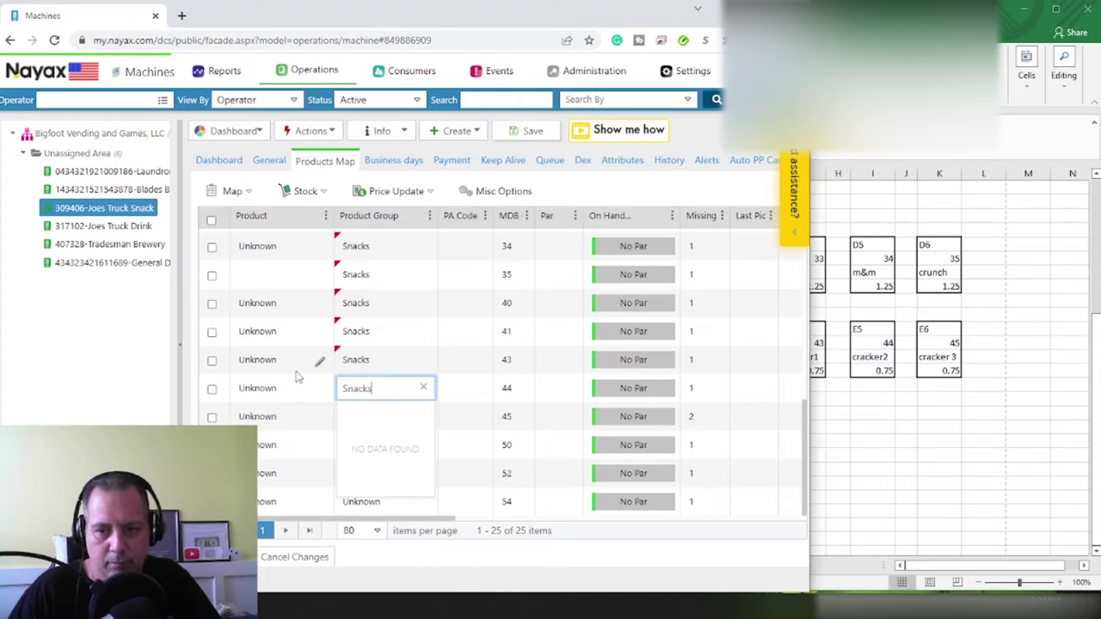
pyautogui.press('Tab')
pyautogui.click(383, 416)
pyautogui.moveTo(383, 417); pyautogui.dragTo(317, 417)
pyautogui.write('Snacks')
pyautogui.press('Tab')
pyautogui.click(398, 446)
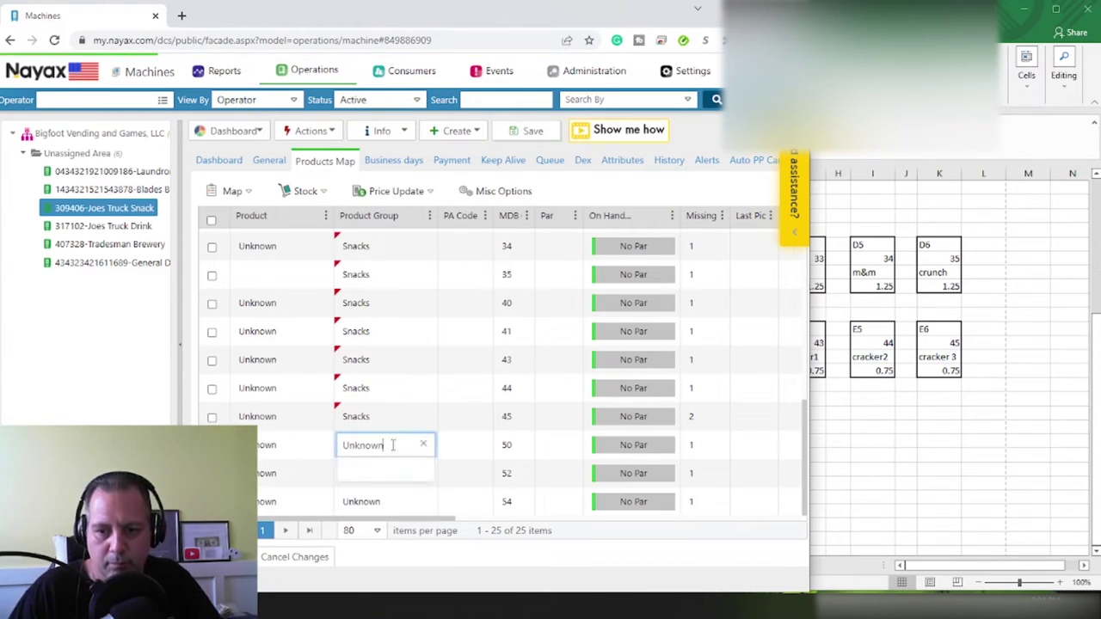
pyautogui.moveTo(398, 446); pyautogui.dragTo(314, 445)
pyautogui.write('Snacks')
pyautogui.press('Tab')
# Set slots MDB 52 and 54 to the Snacks product group.
pyautogui.click(379, 473)
pyautogui.moveTo(379, 474); pyautogui.dragTo(304, 469)
pyautogui.write('Snacks')
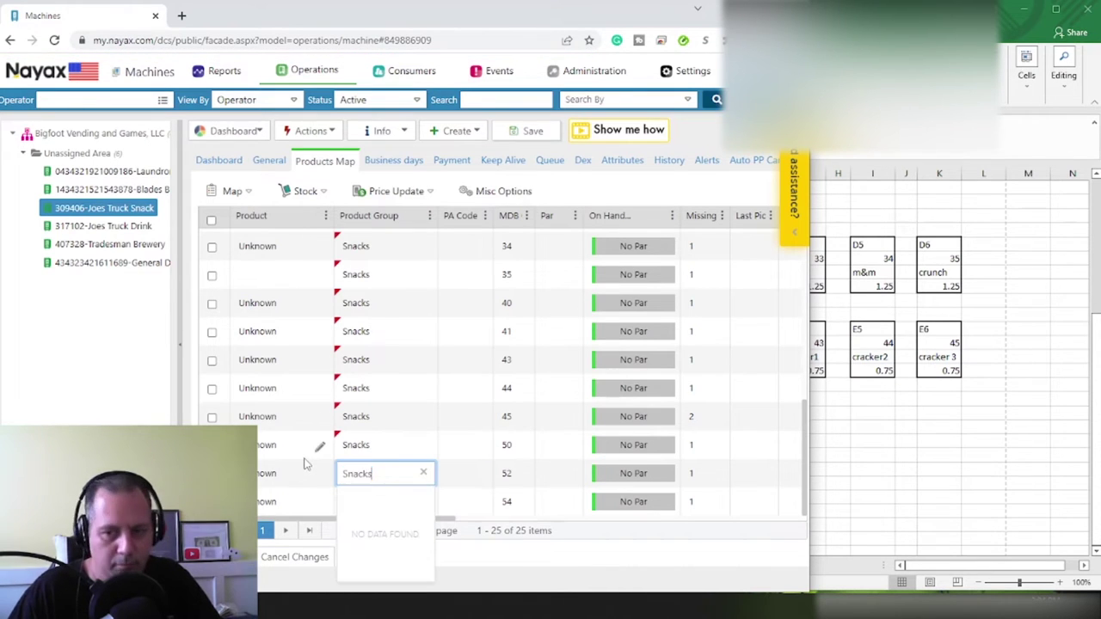
pyautogui.press('Tab')
pyautogui.click(393, 502)
pyautogui.moveTo(393, 502); pyautogui.dragTo(344, 502)
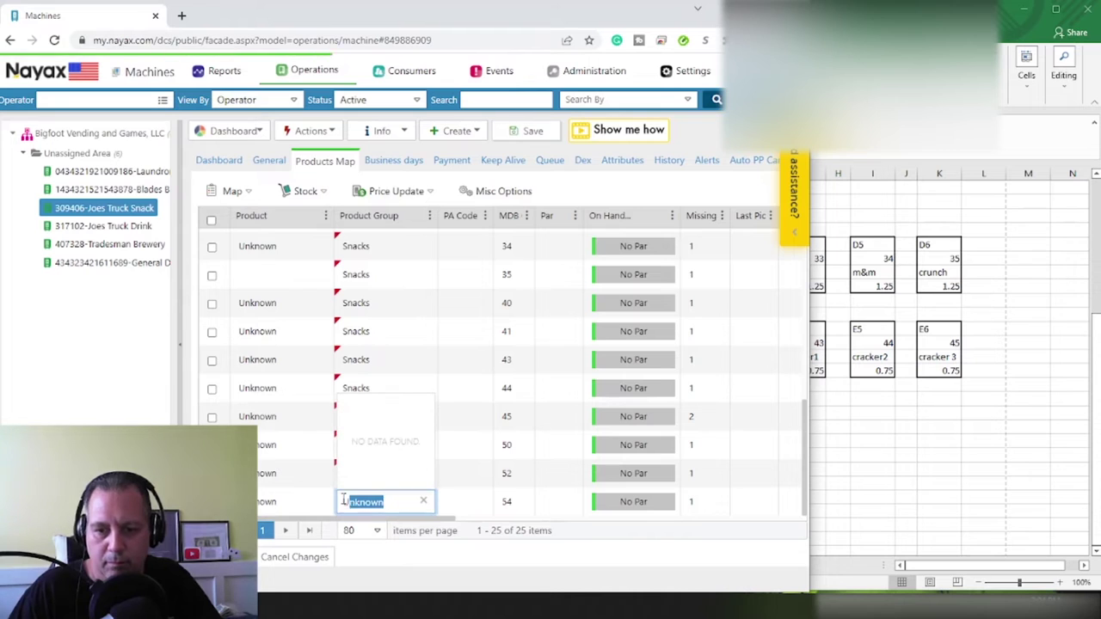
pyautogui.write('Snacks')
pyautogui.press('Tab')
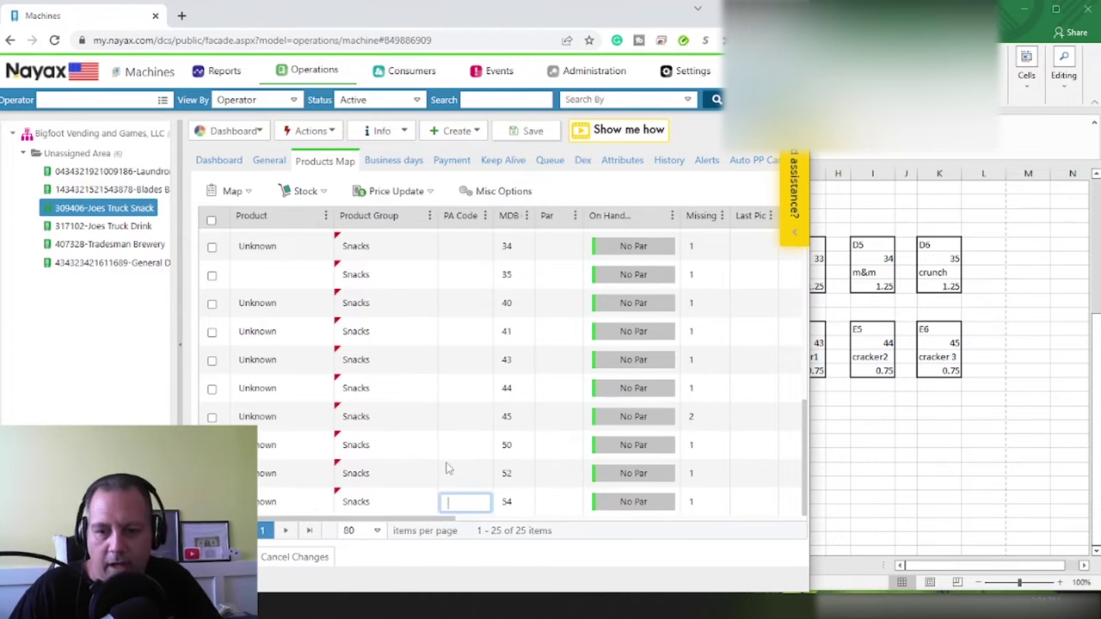
pyautogui.click(275, 274)
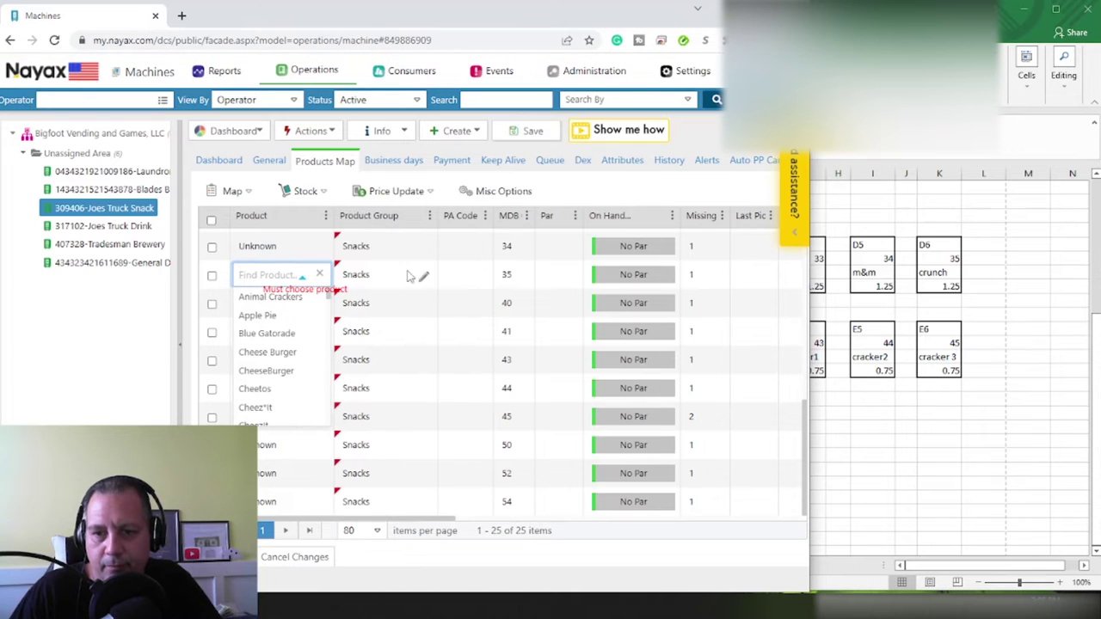
# Check the Excel planogram and replace Cheetos in slot 0 with Apple Pie.
pyautogui.scroll(3, 370, 297)
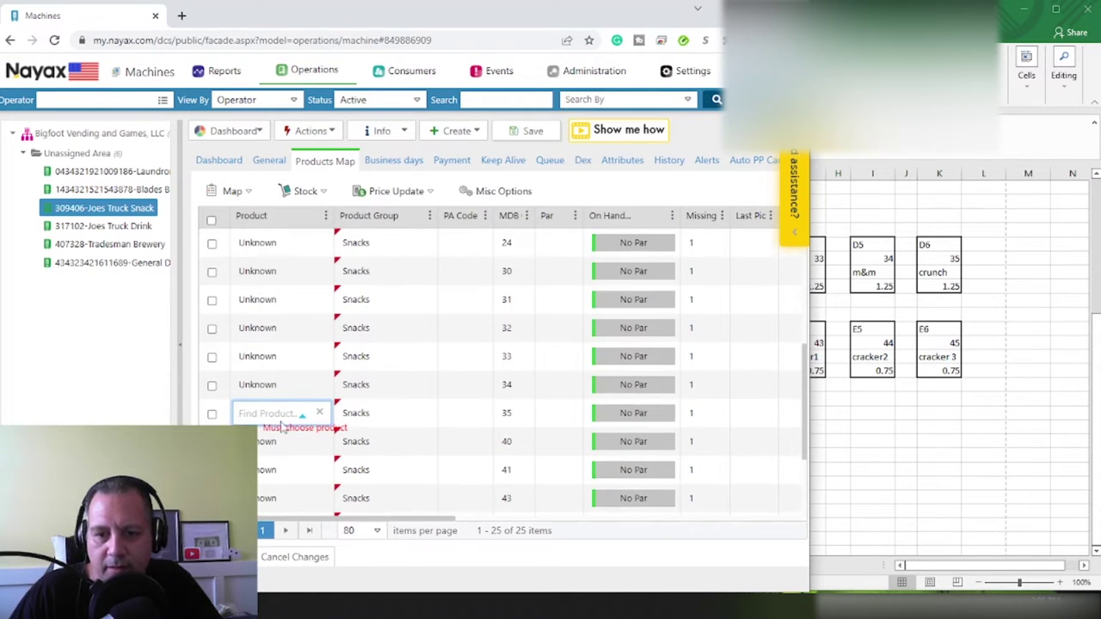
pyautogui.scroll(5, 363, 417)
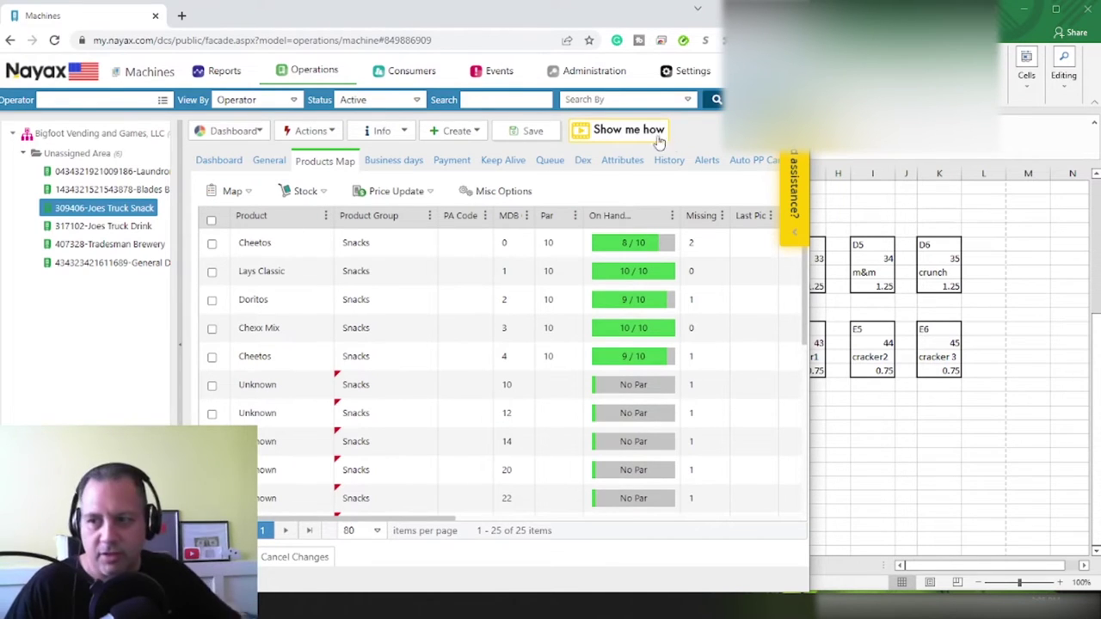
pyautogui.click(817, 455)
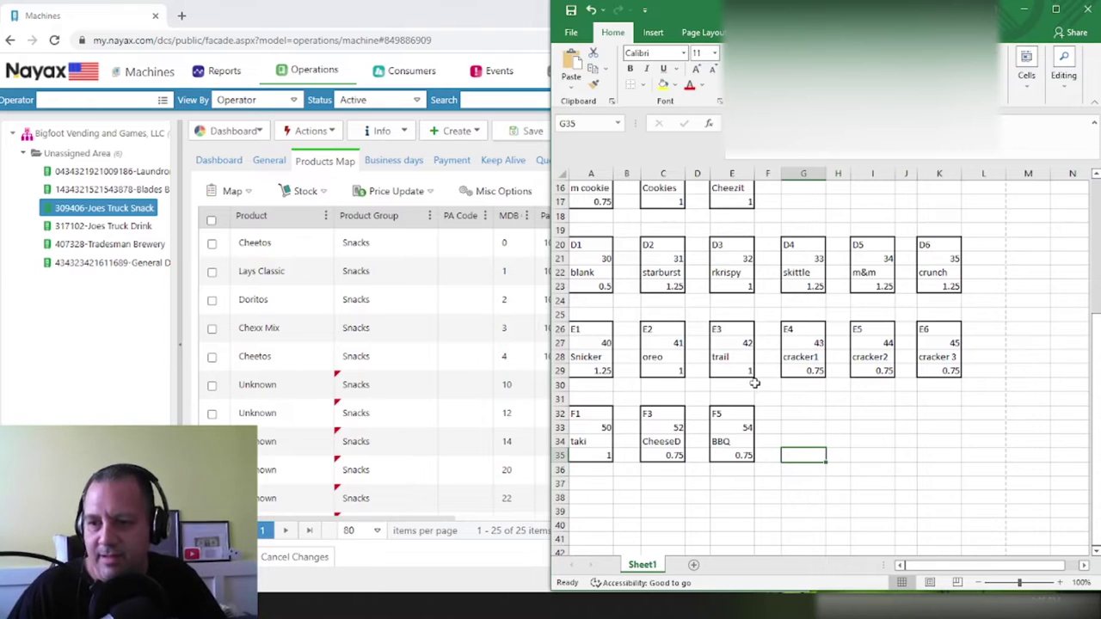
pyautogui.scroll(5, 754, 383)
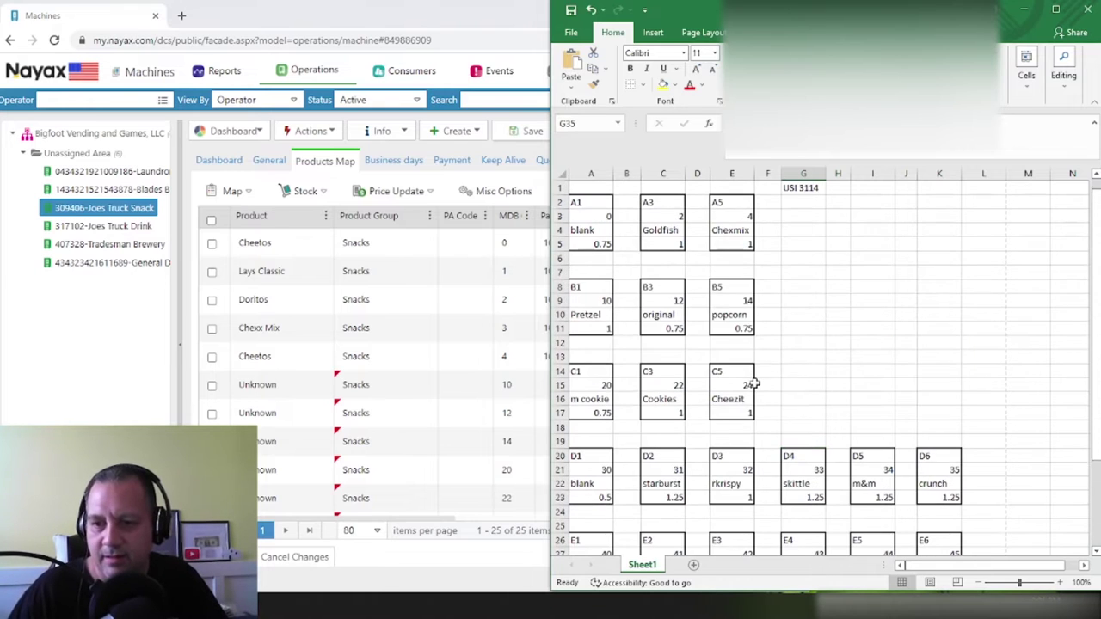
pyautogui.click(314, 244)
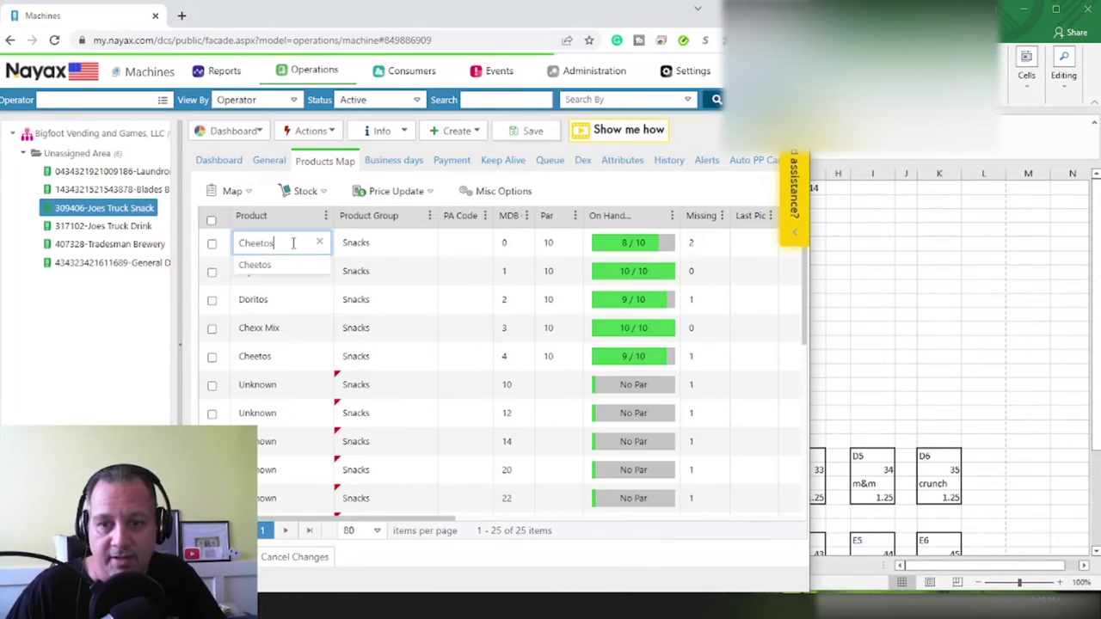
pyautogui.write('Aple')
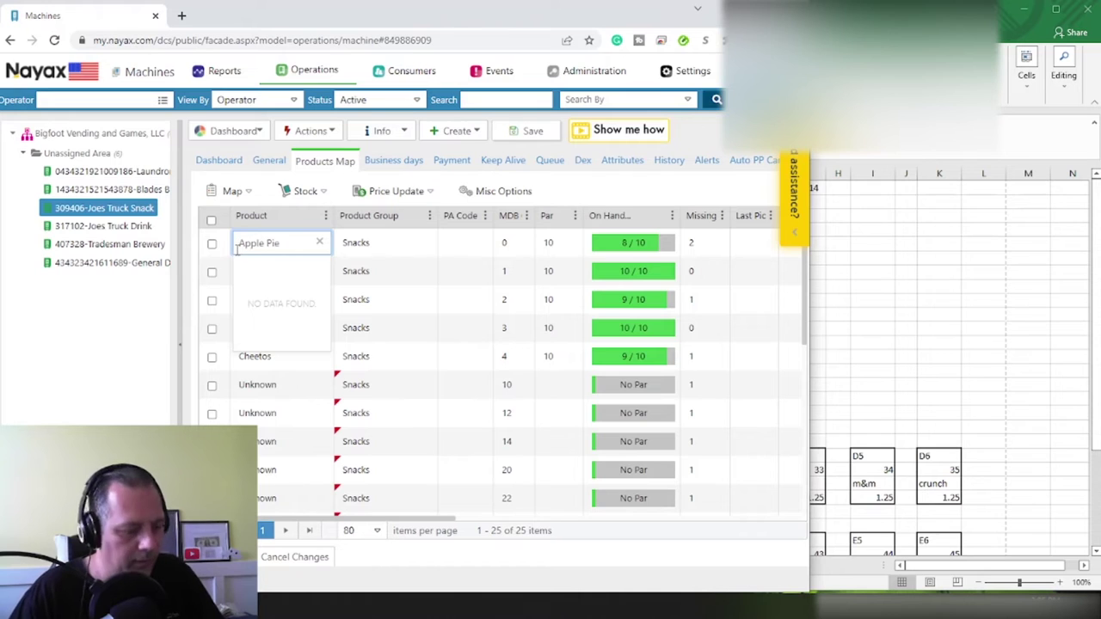
pyautogui.press('Return')
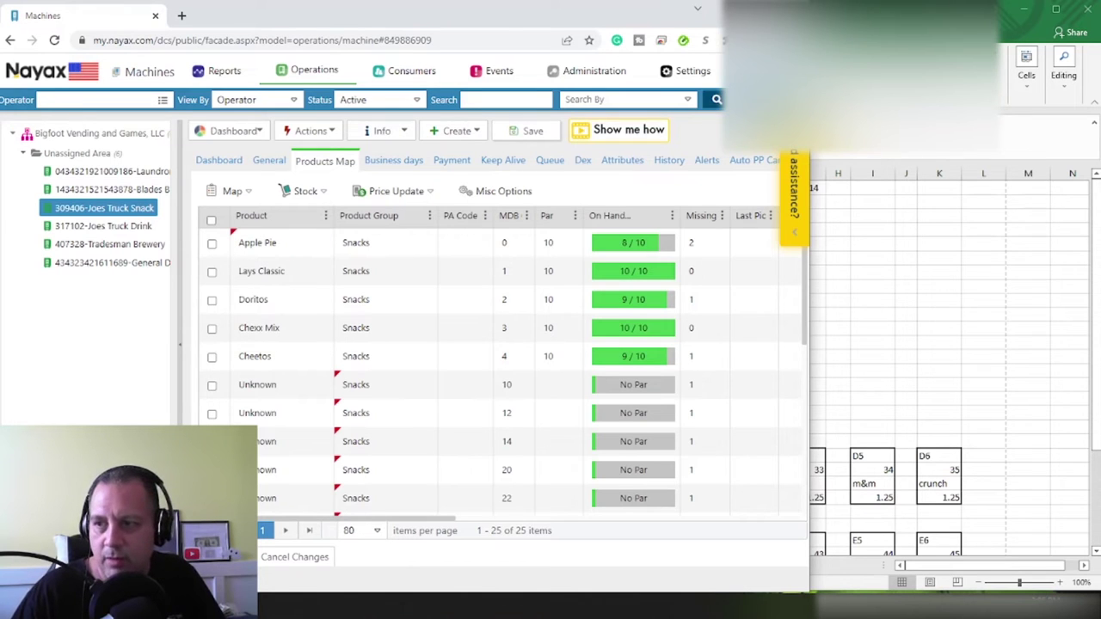
pyautogui.hotkey('alt', 'Tab')
# Replace Lays Classic in slot 1 with Goldfish.
pyautogui.click(253, 274)
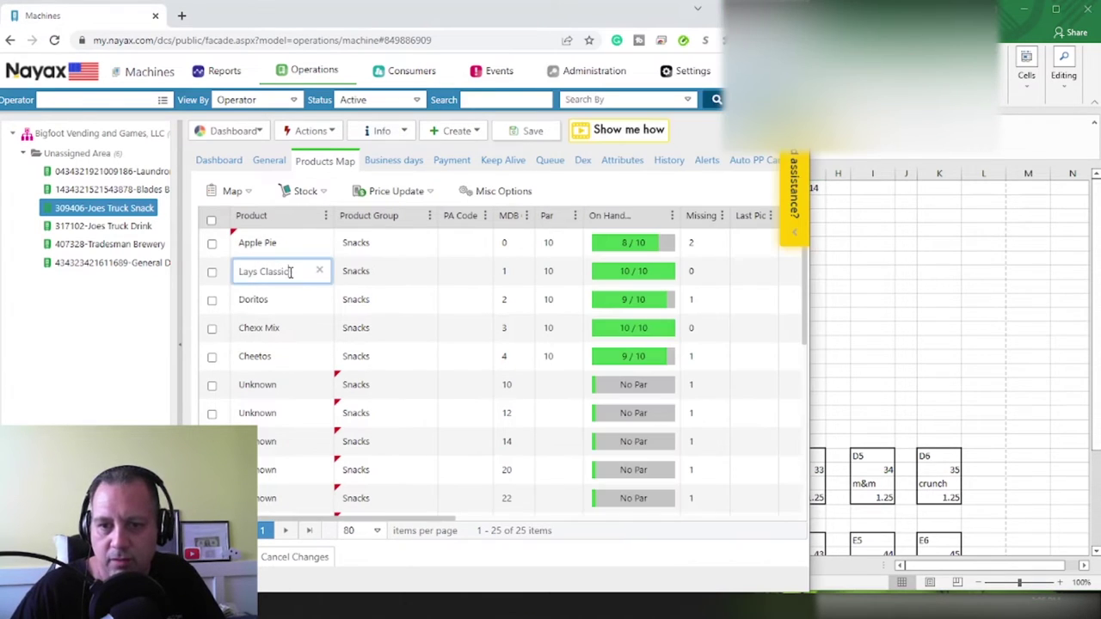
pyautogui.moveTo(303, 272); pyautogui.dragTo(216, 273)
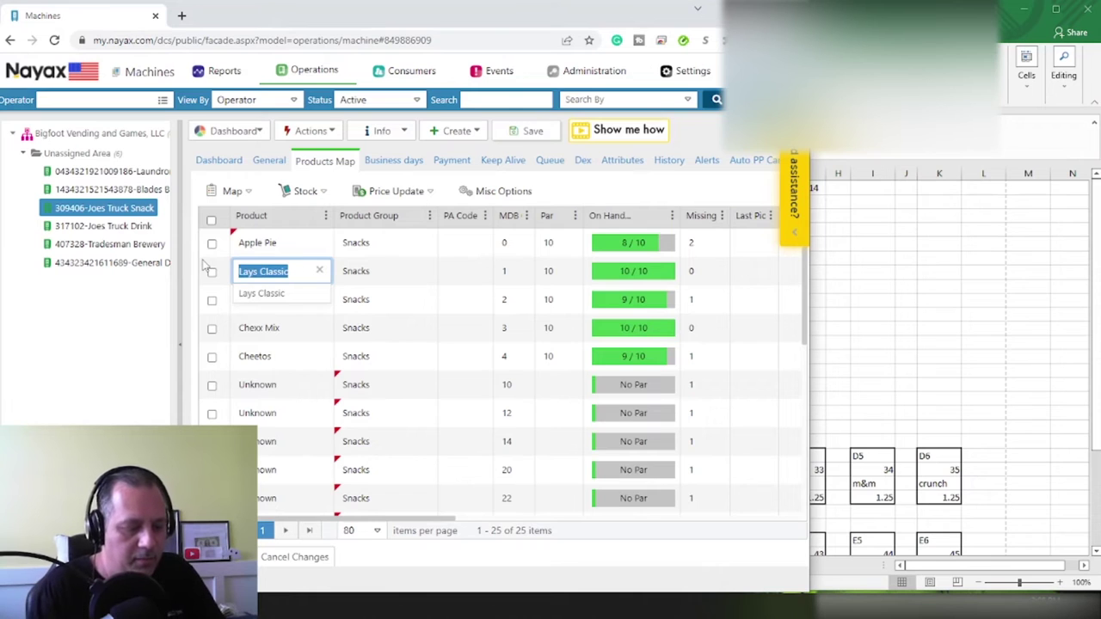
pyautogui.write('Goldfish')
pyautogui.press('Return')
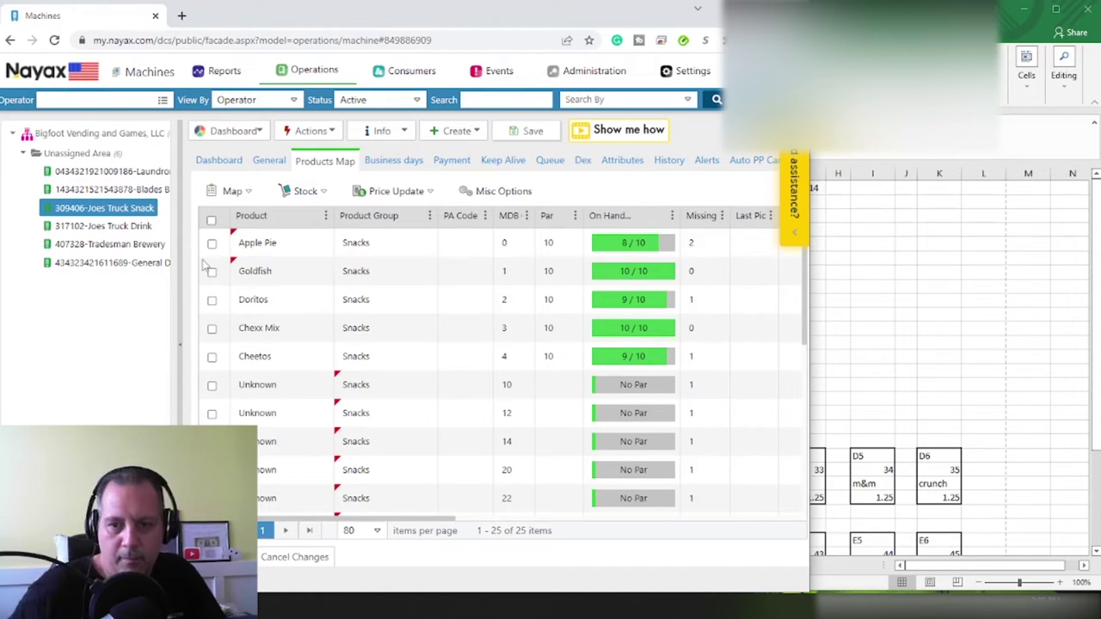
pyautogui.hotkey('alt', 'Tab')
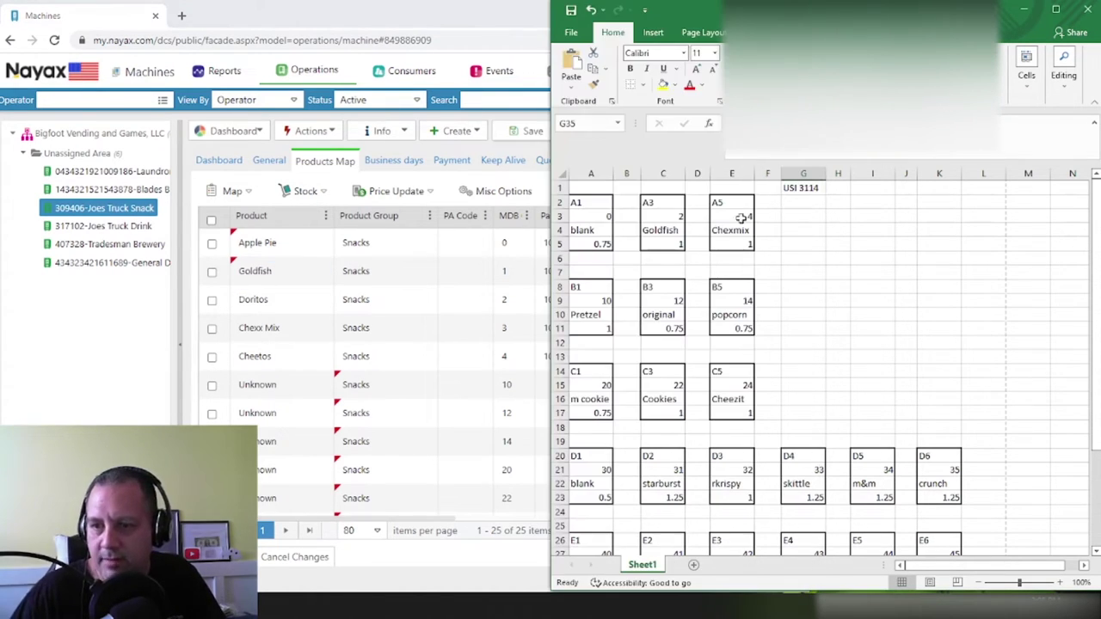
# Replace Doritos in slot 2 with Chexmix, leaving the Chexx Mix entry unchanged.
pyautogui.click(265, 306)
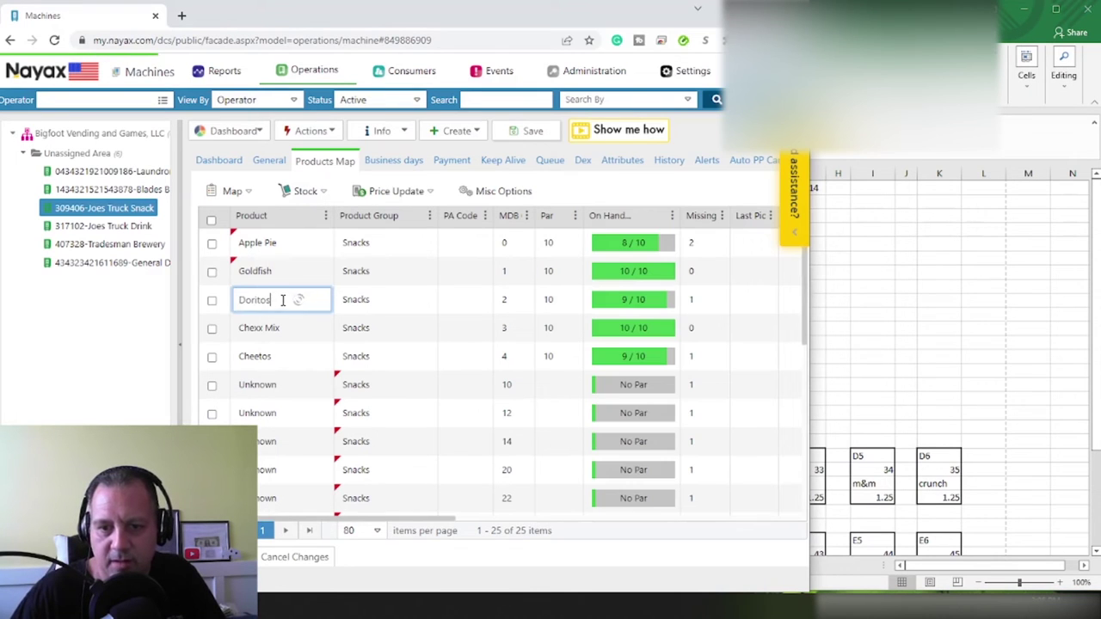
pyautogui.write('Chexmix')
pyautogui.press('Return')
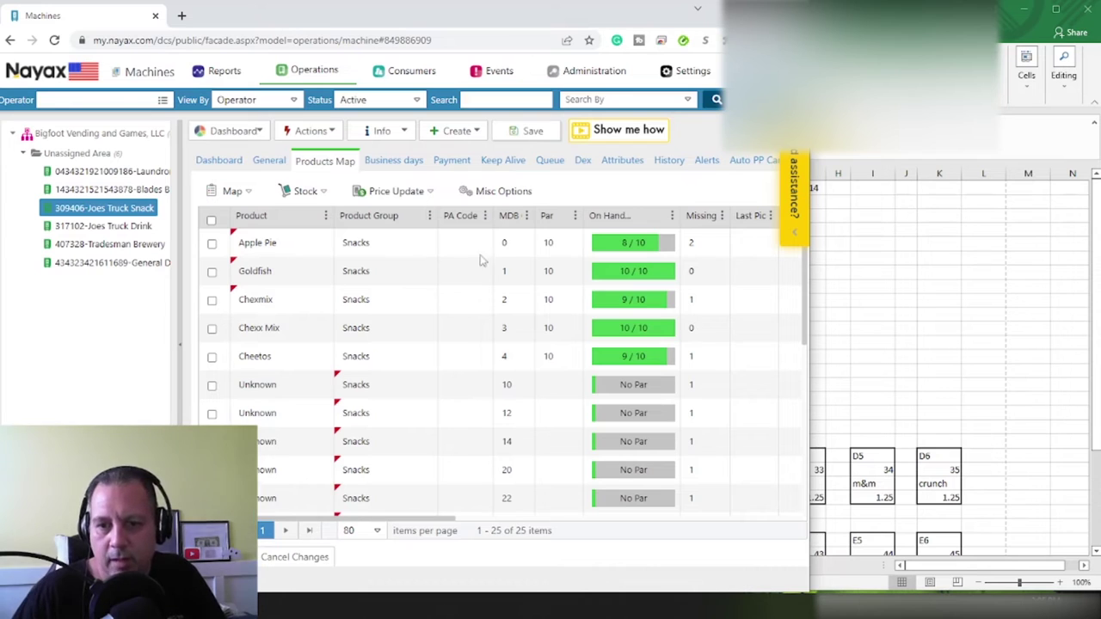
pyautogui.hotkey('alt', 'Tab')
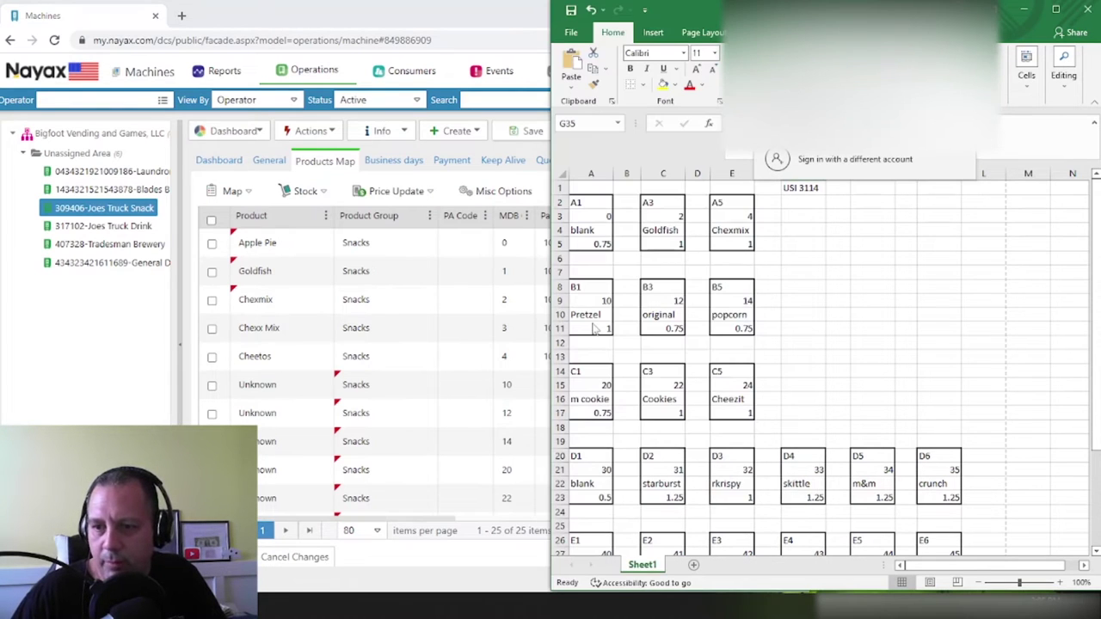
pyautogui.click(273, 333)
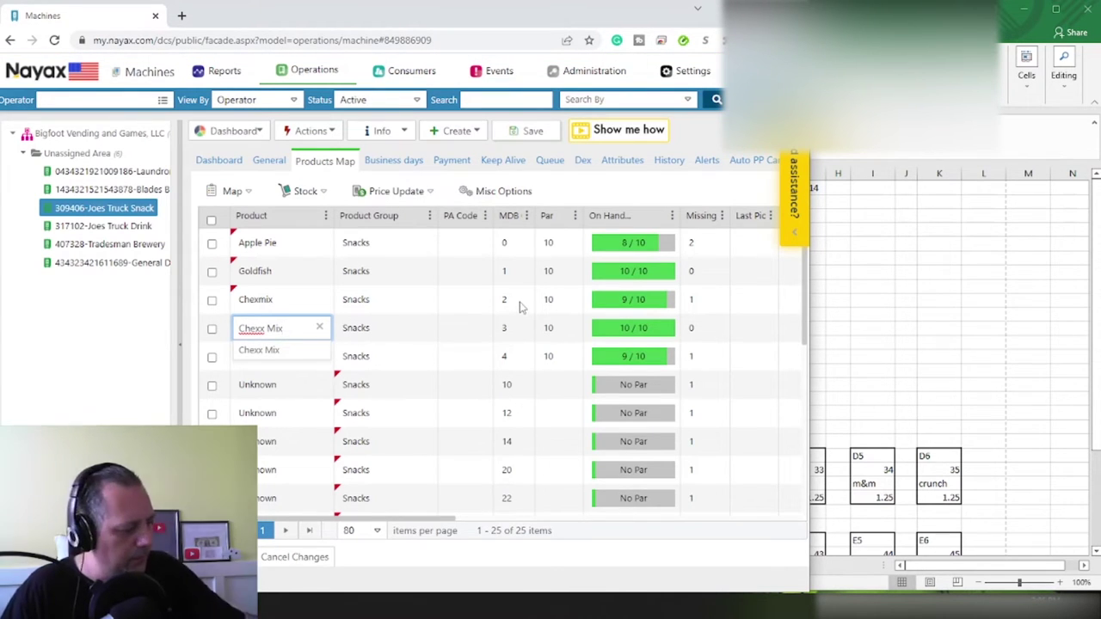
pyautogui.hotkey('alt', 'Tab')
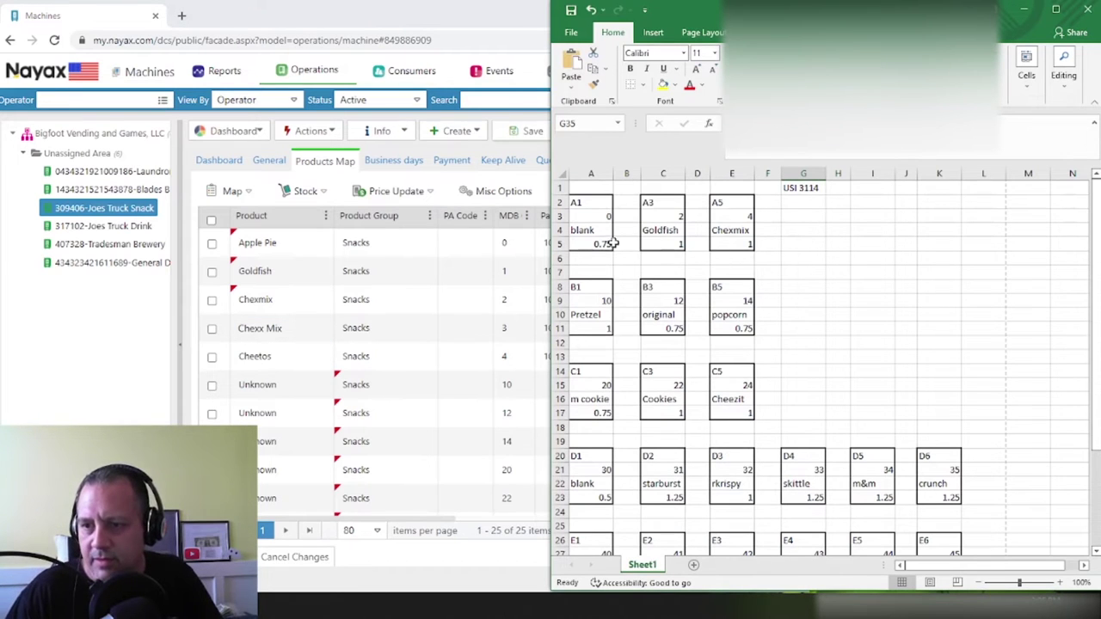
pyautogui.click(508, 19)
# Give Goldfish MDB 2 and Chexmix MDB 4, then tick the Cheetos row for removal.
pyautogui.click(508, 271)
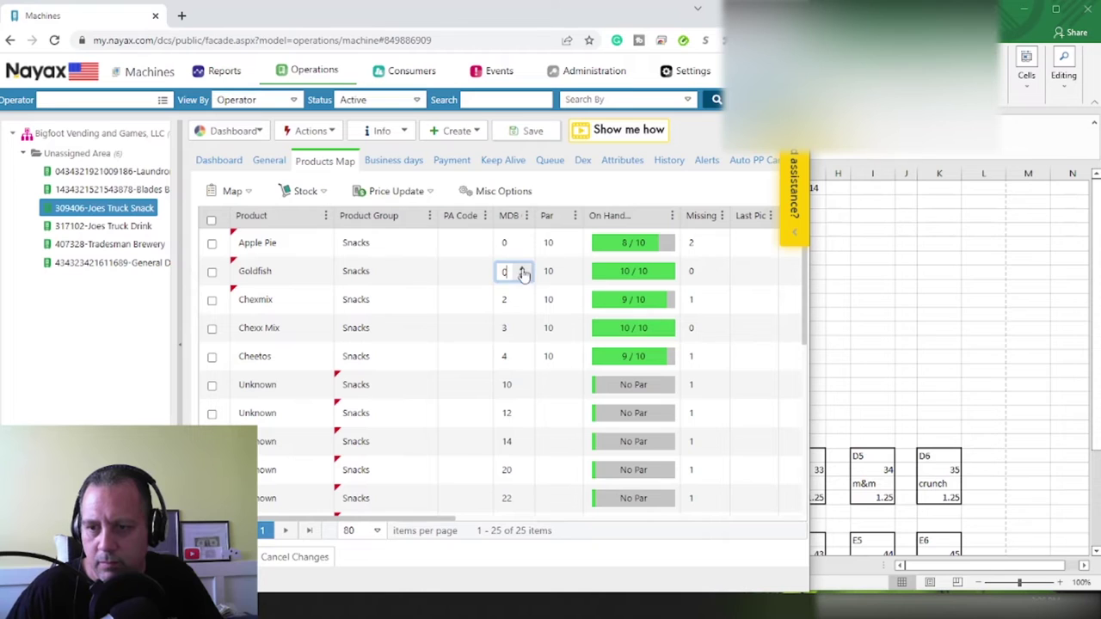
pyautogui.click(524, 299)
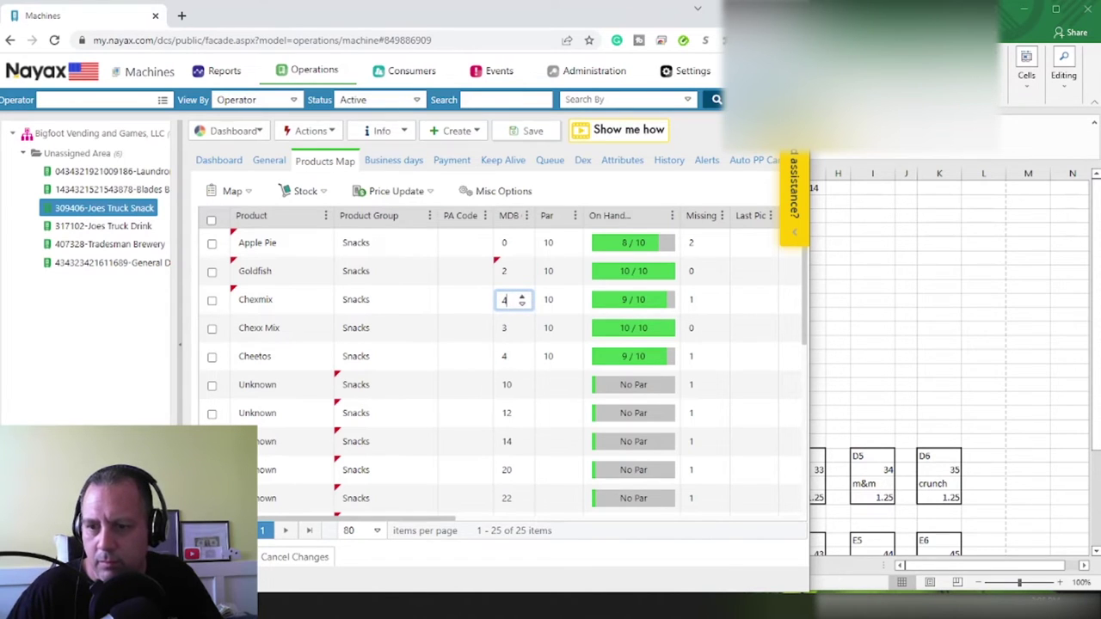
pyautogui.hotkey('alt', 'Tab')
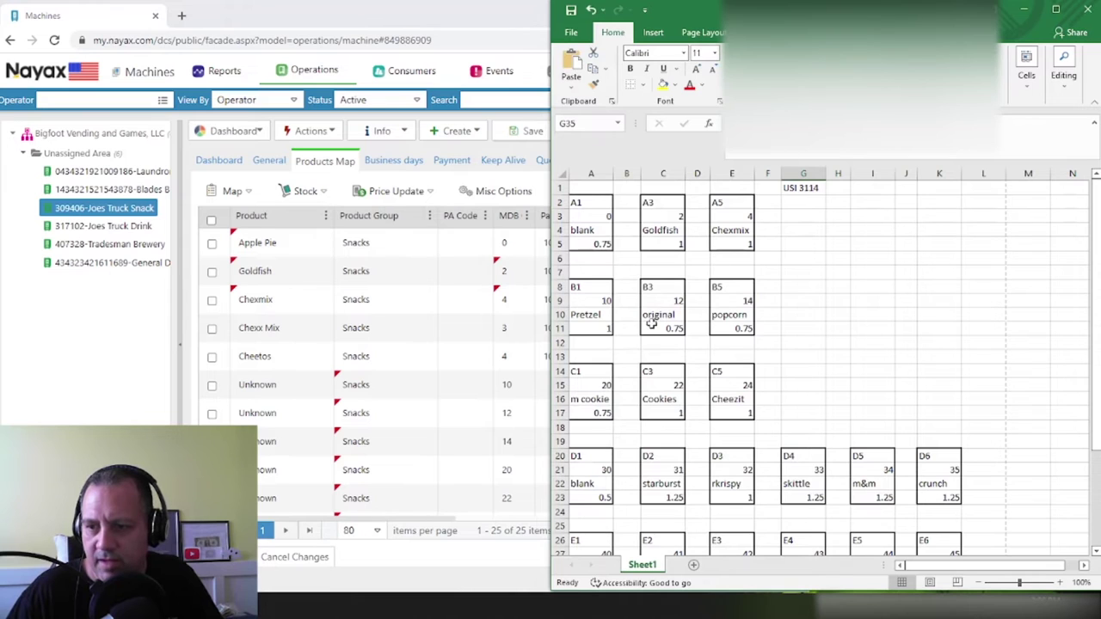
pyautogui.click(514, 378)
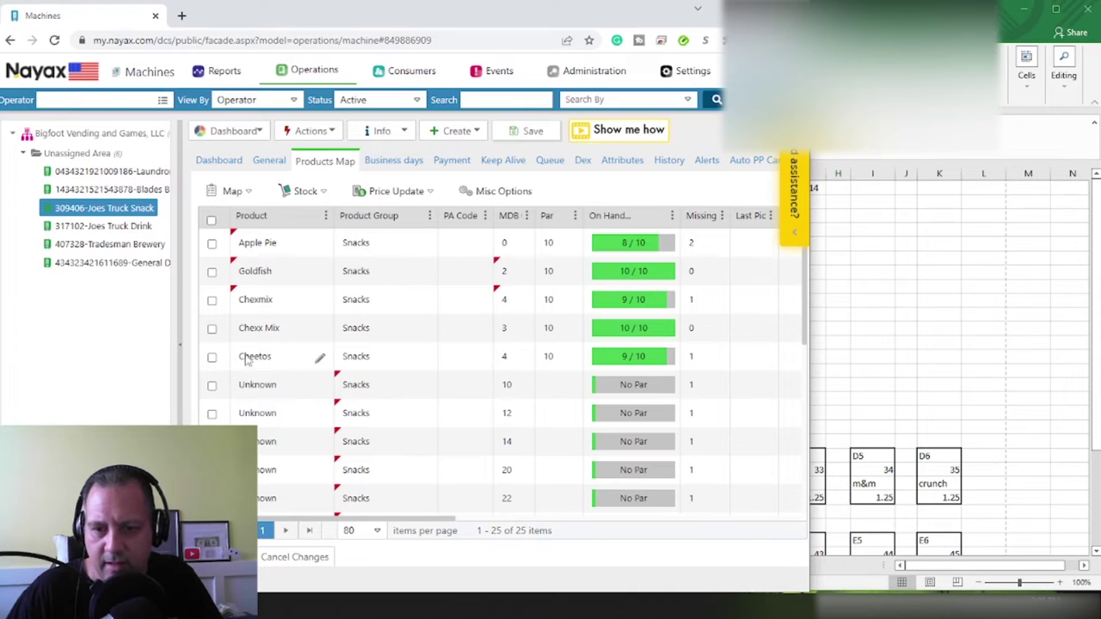
pyautogui.click(212, 358)
# Delete the leftover Chexx Mix and Cheetos slots from the map, then bring up the Excel planogram.
pyautogui.click(213, 330)
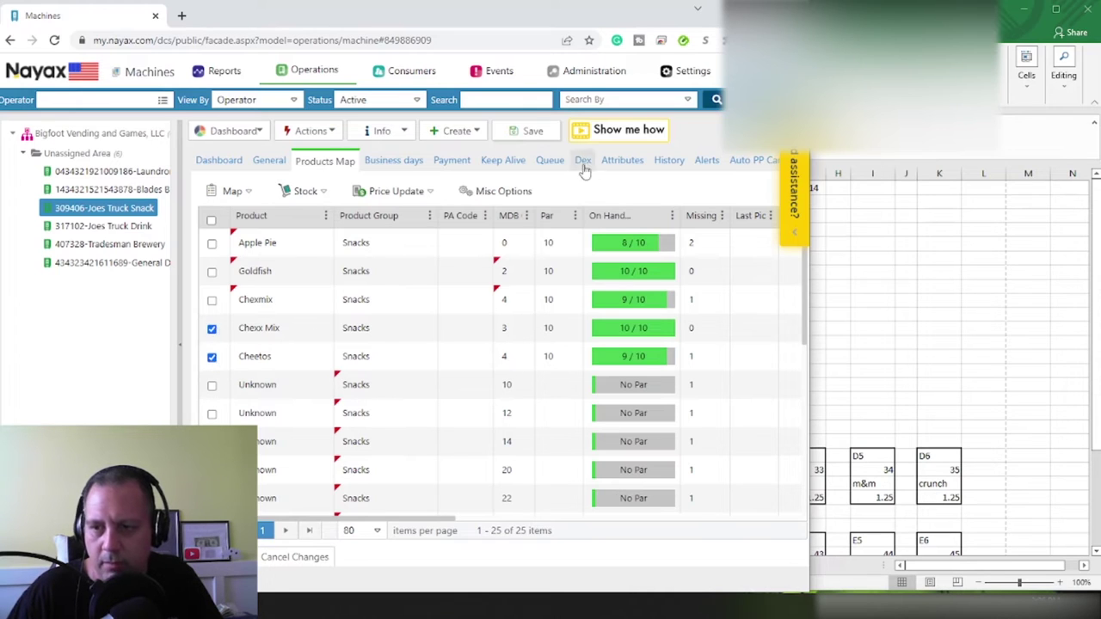
pyautogui.click(260, 131)
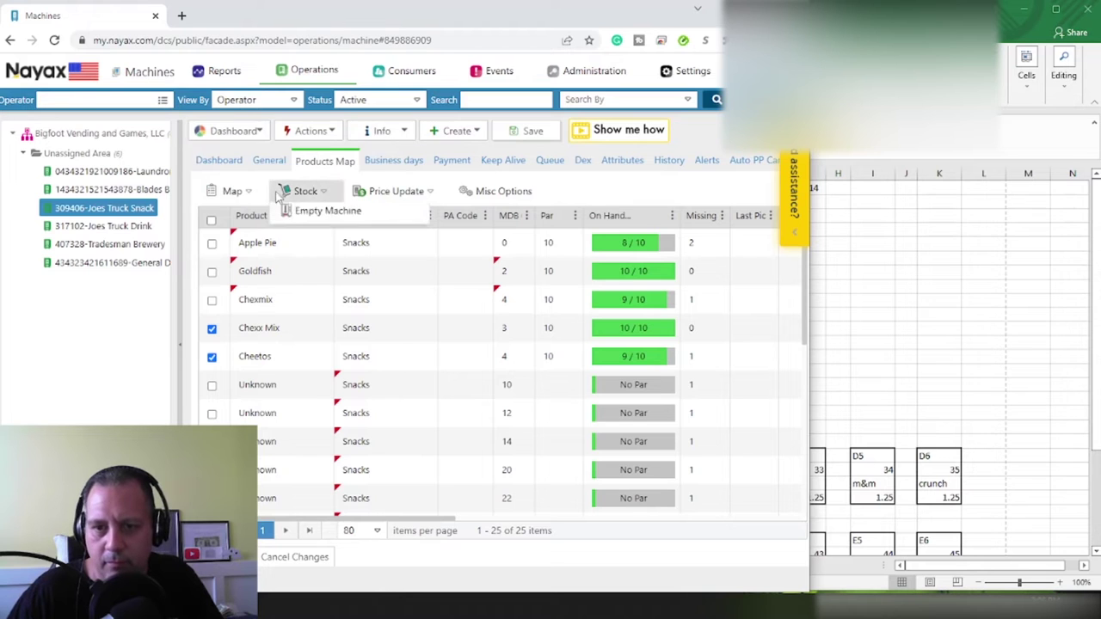
pyautogui.moveTo(233, 191)
pyautogui.click(243, 301)
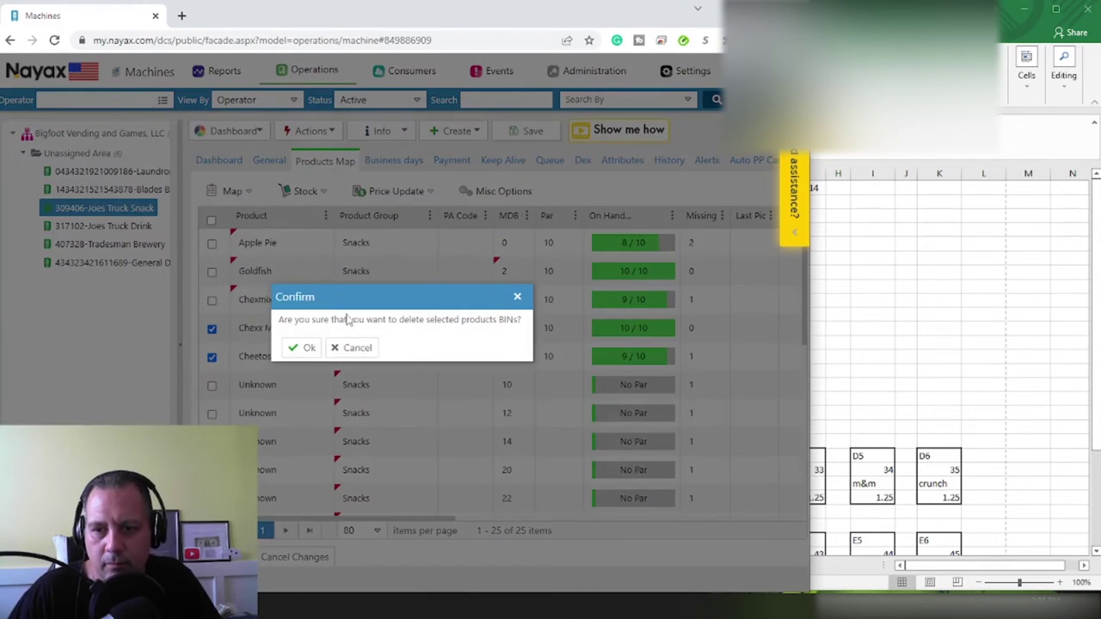
pyautogui.click(293, 349)
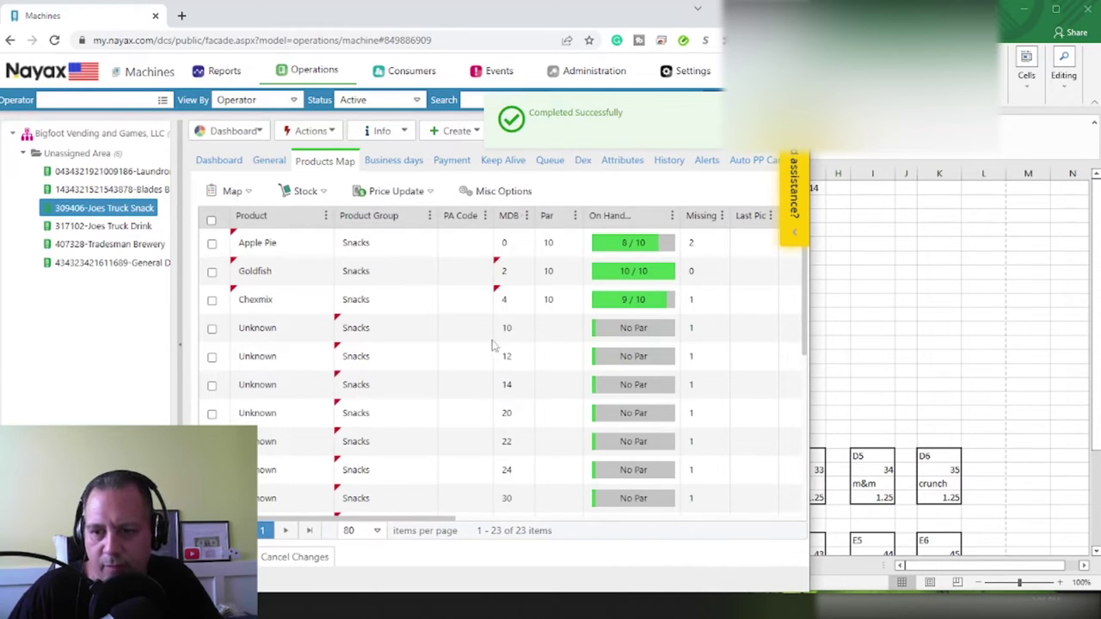
pyautogui.hotkey('alt', 'Tab')
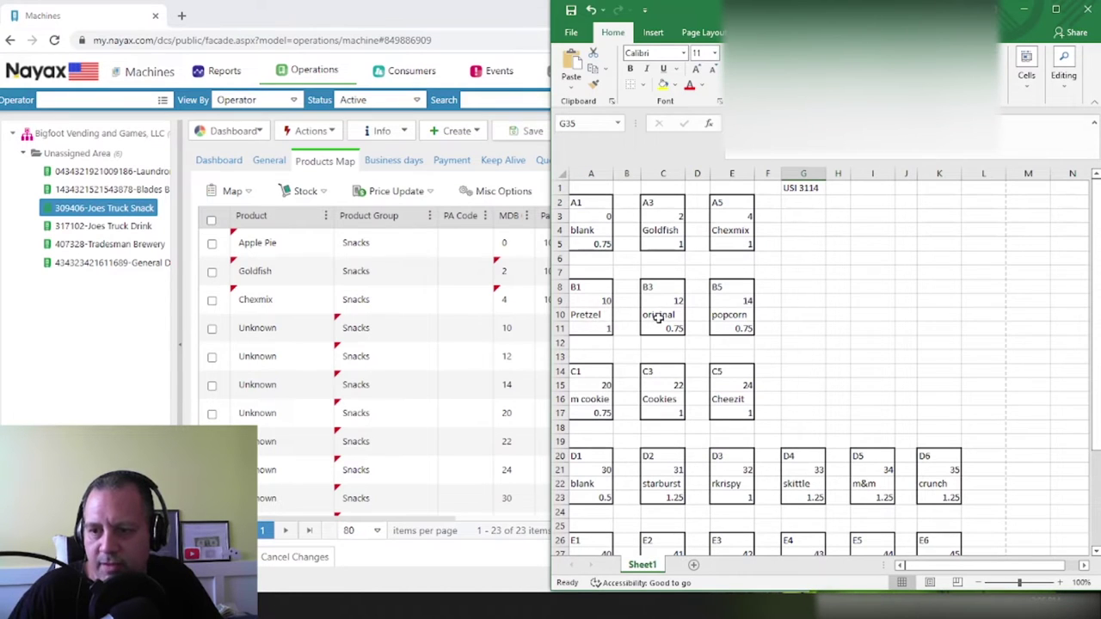
# Name the next three slots Pretzel, Original Chips and Popcorn (MDB 14).
pyautogui.click(267, 328)
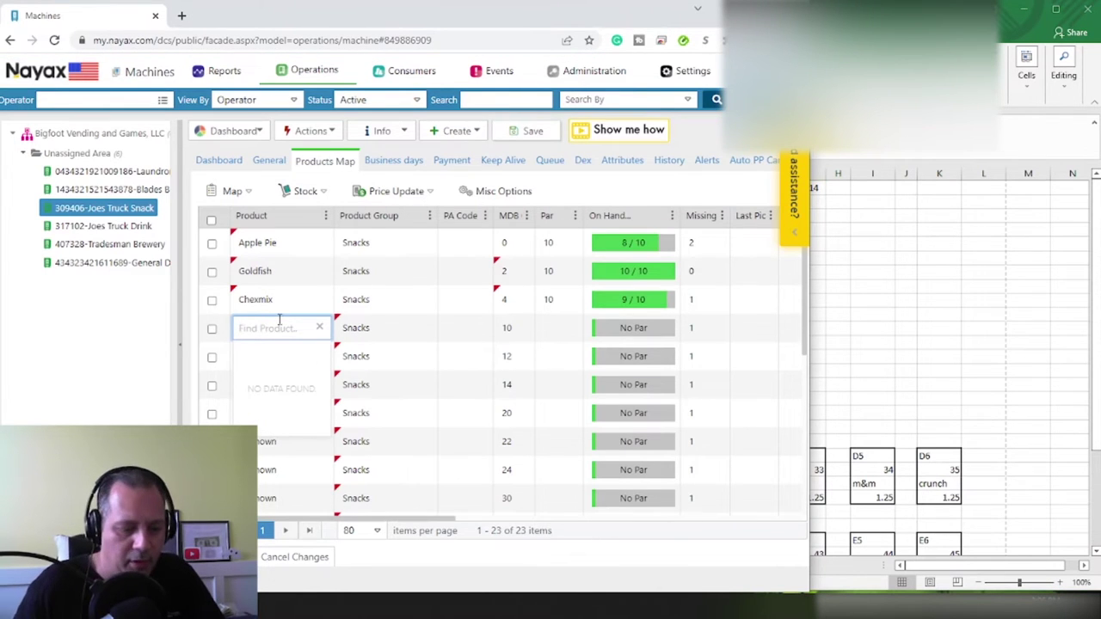
pyautogui.write('Pretzel')
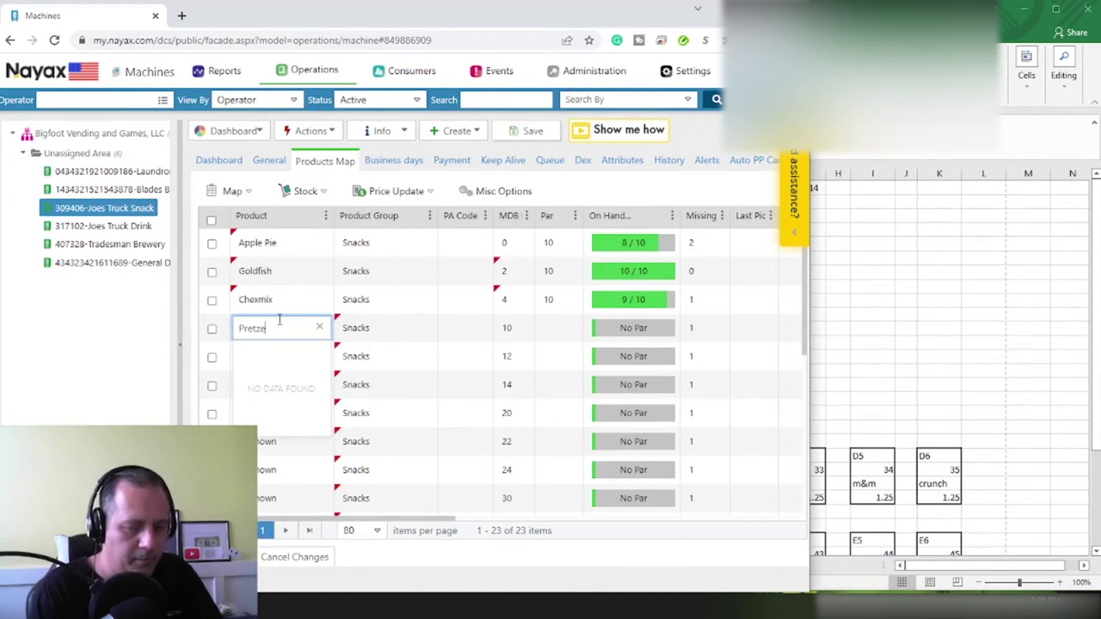
pyautogui.click(300, 356)
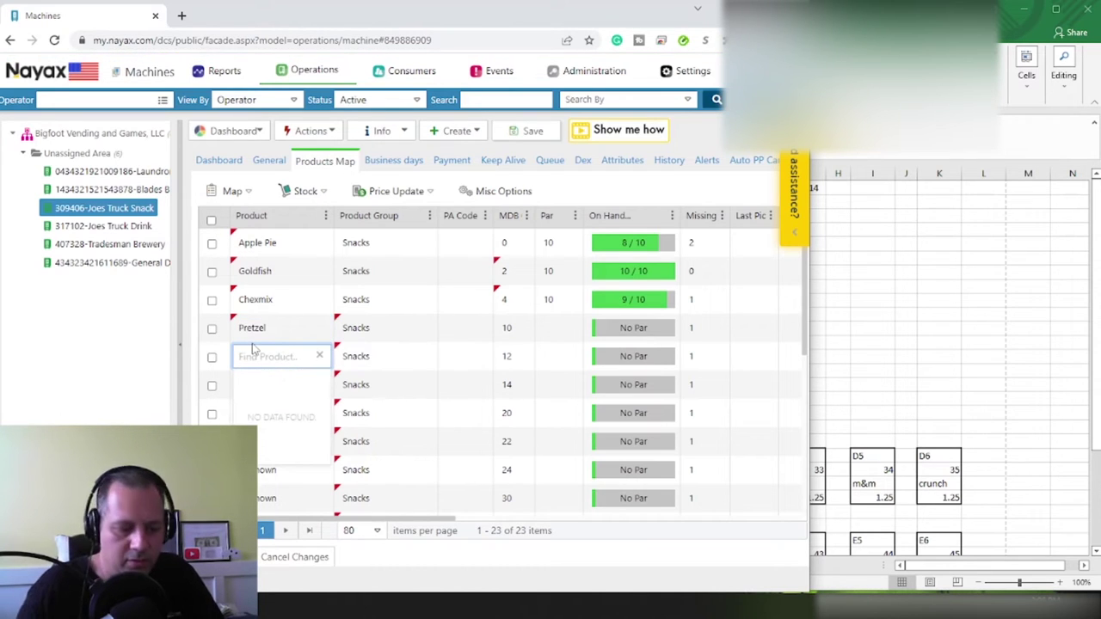
pyautogui.write('Original')
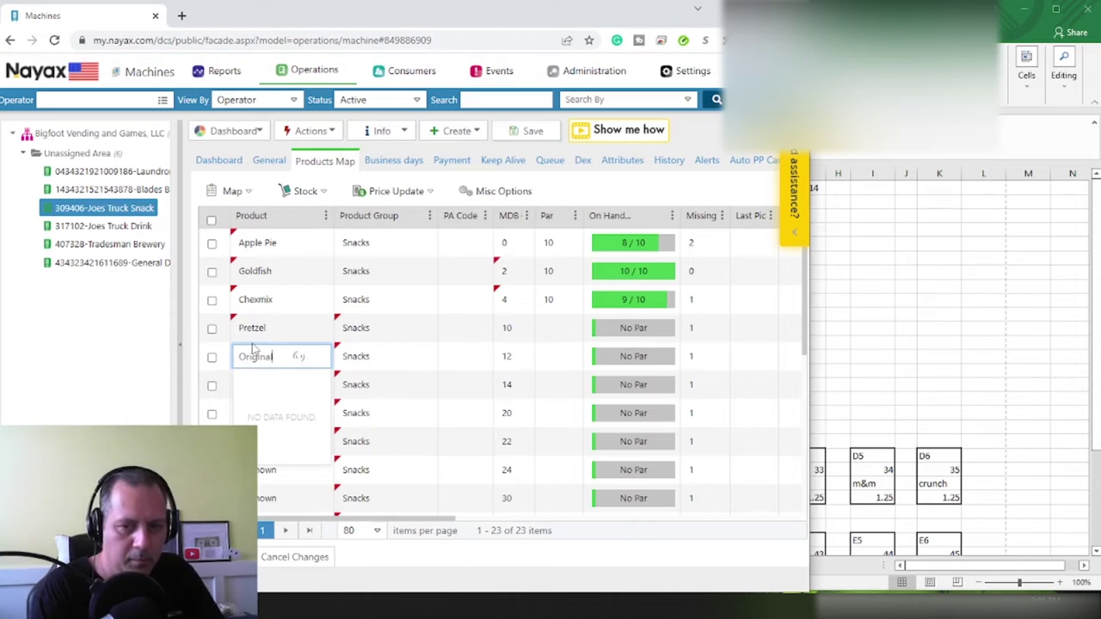
pyautogui.write(' Chiops')
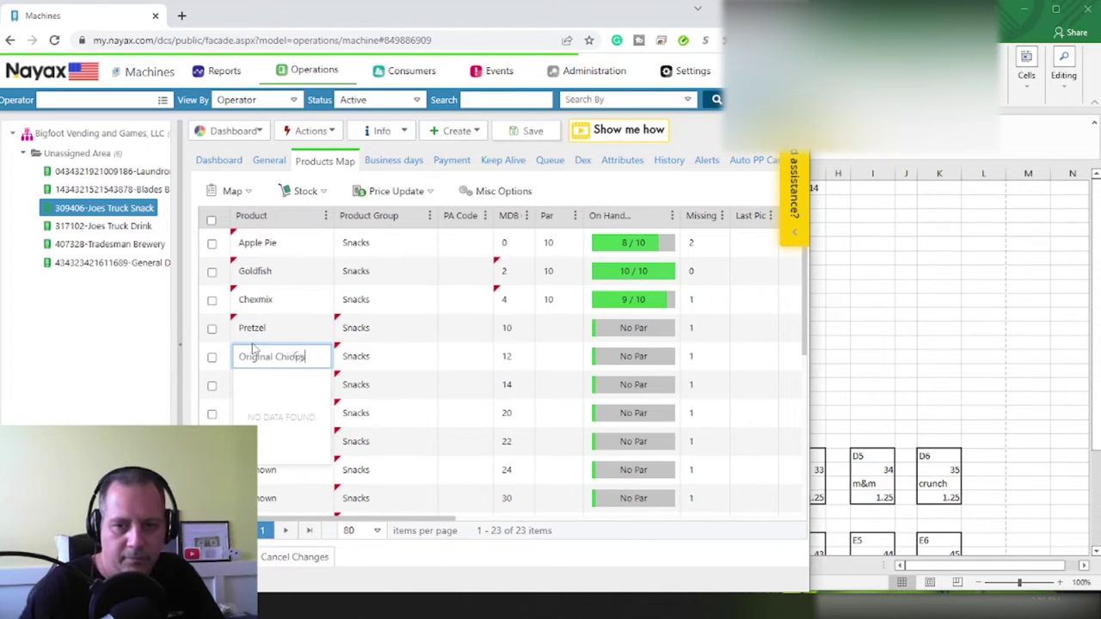
pyautogui.press('BackSpace')
pyautogui.press('BackSpace')
pyautogui.press('BackSpace')
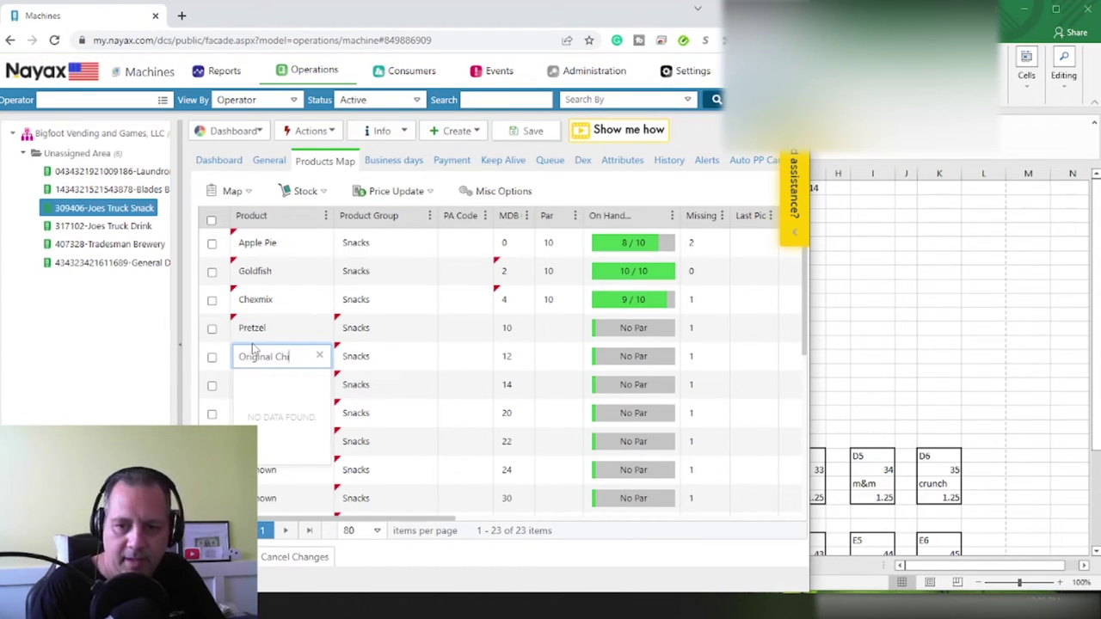
pyautogui.write('ps')
pyautogui.press('Return')
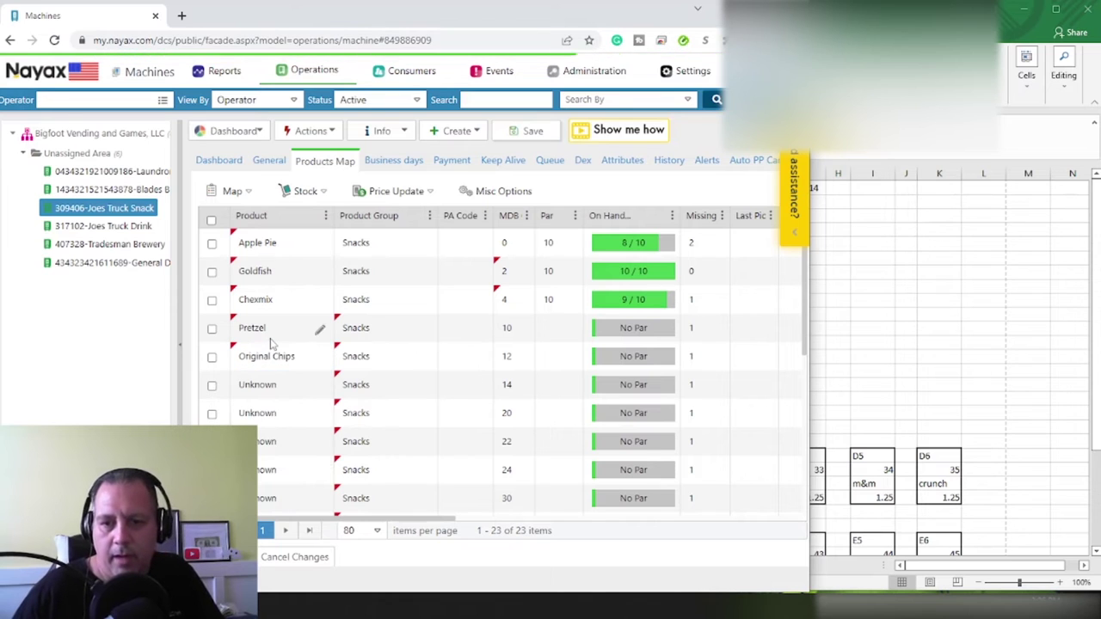
pyautogui.click(279, 392)
pyautogui.hotkey('alt', 'Tab')
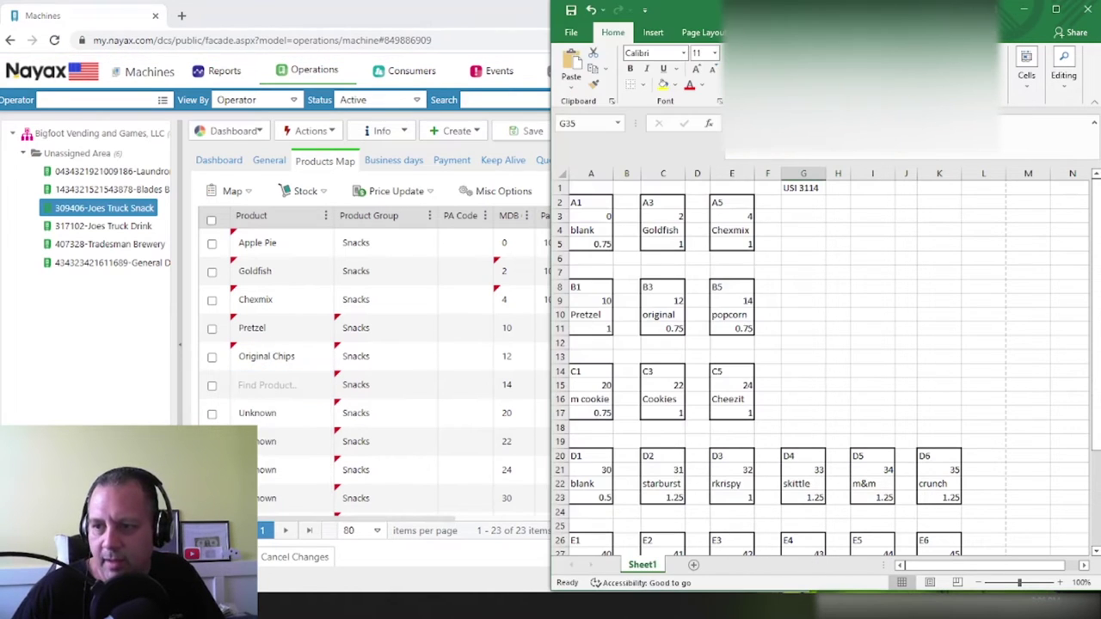
pyautogui.click(275, 386)
pyautogui.write('Po')
pyautogui.press('Return')
# Name slots MDB 20, 22 and 24 Mini Cookie, Famous Amos and Cheezit.
pyautogui.scroll(-3, 320, 383)
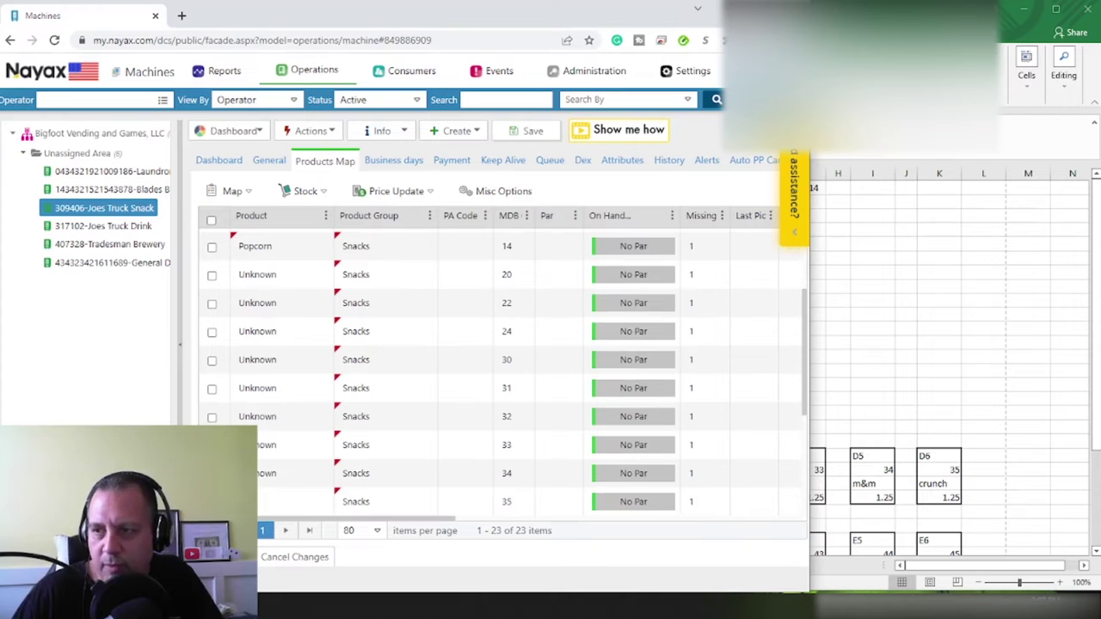
pyautogui.click(851, 17)
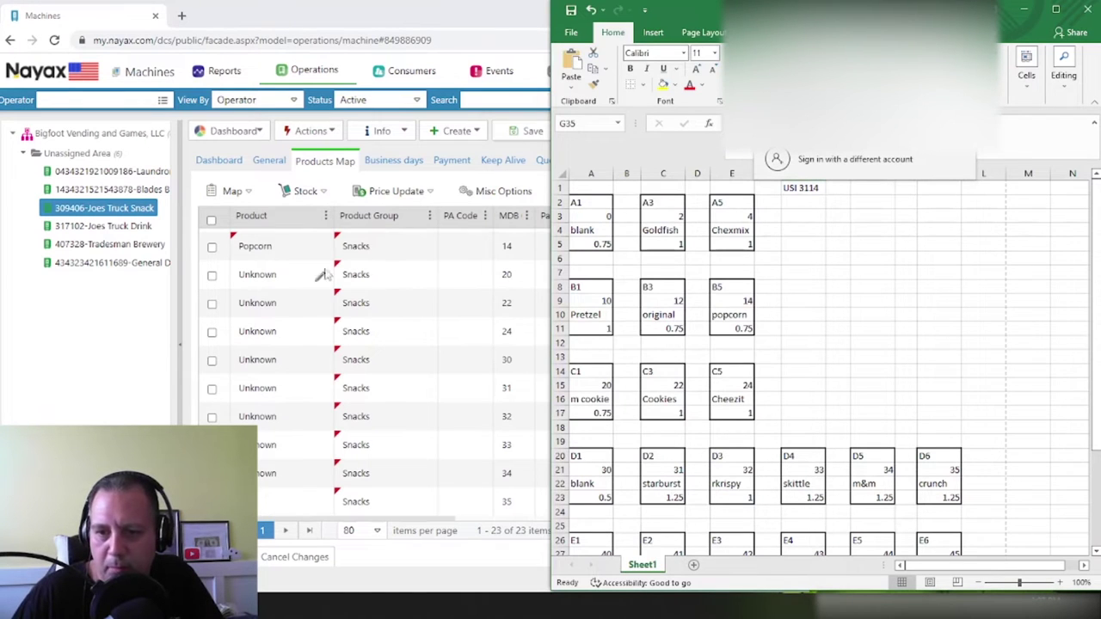
pyautogui.click(274, 275)
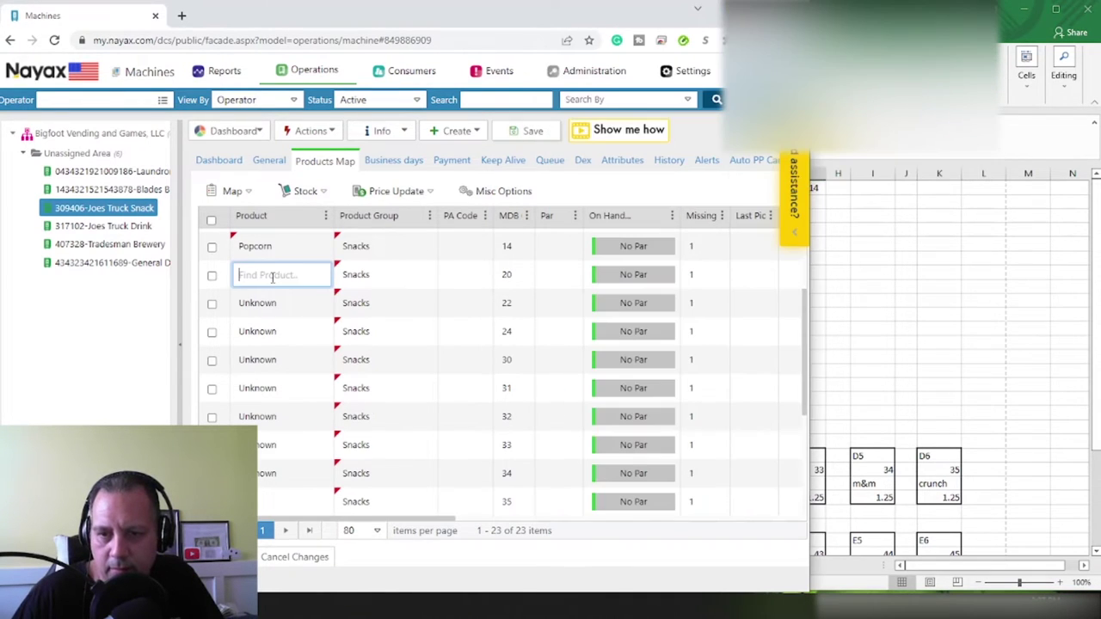
pyautogui.write('Mini C')
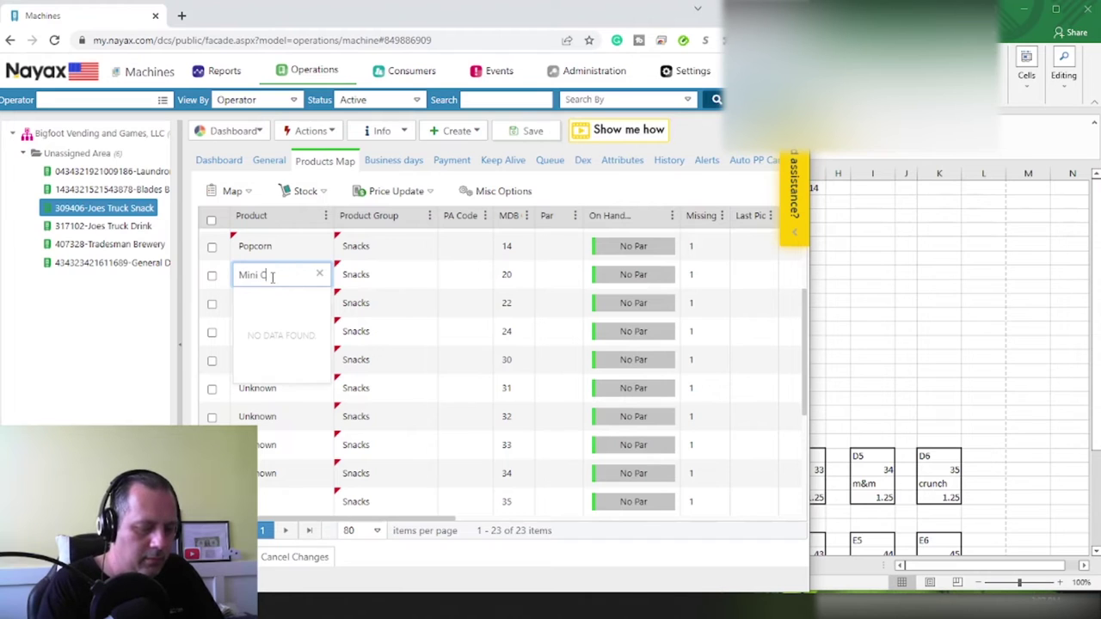
pyautogui.write('ookie')
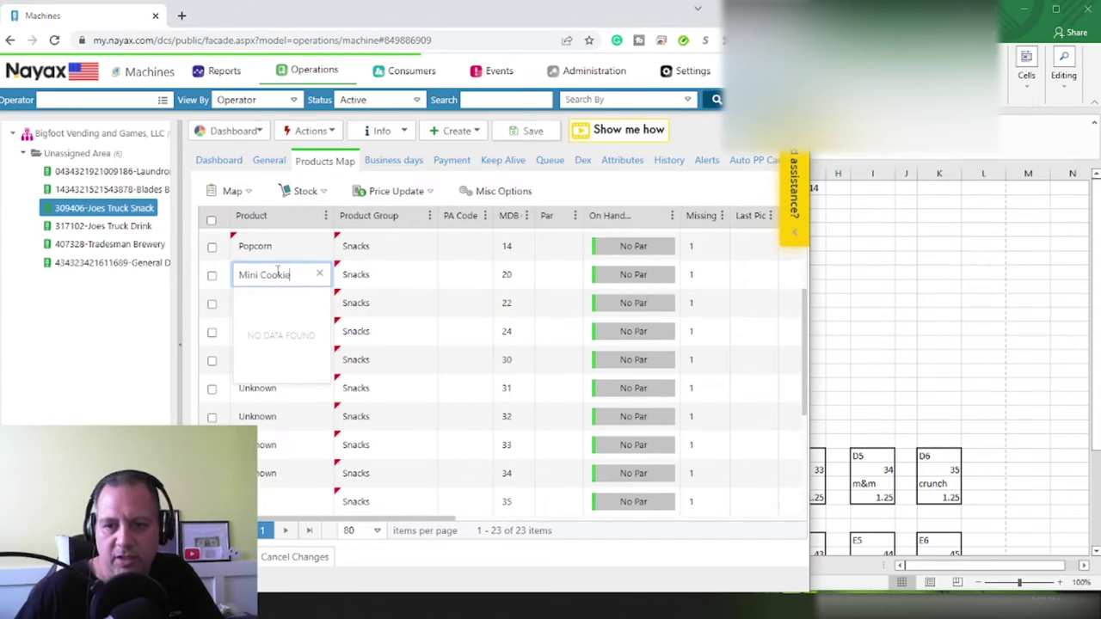
pyautogui.press('Return')
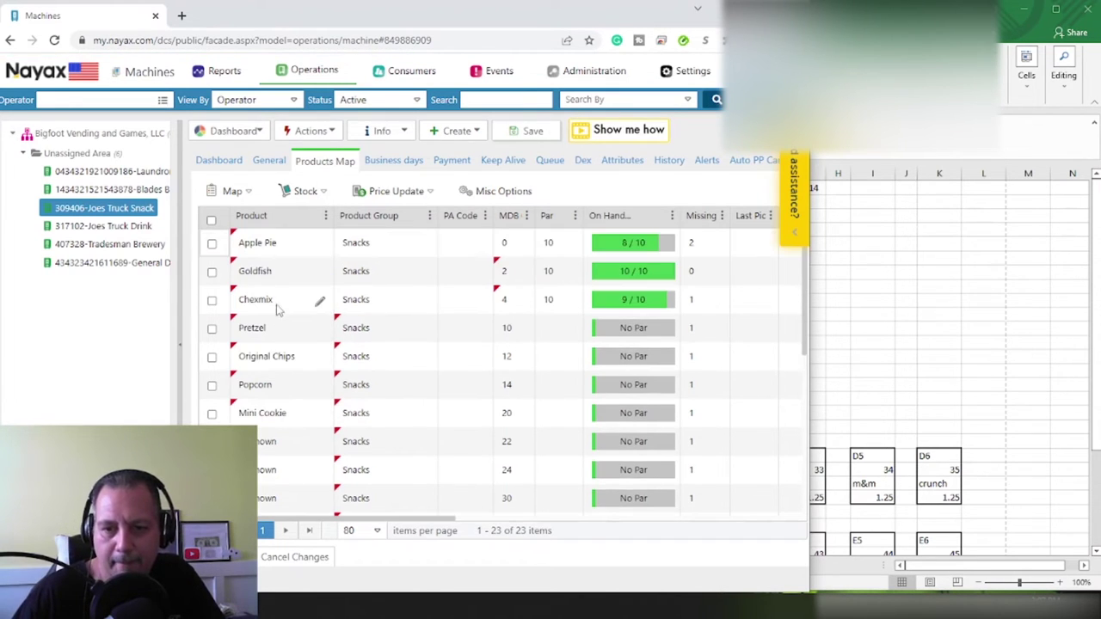
pyautogui.click(272, 442)
pyautogui.click(284, 435)
pyautogui.write('Famous Amos')
pyautogui.click(925, 313)
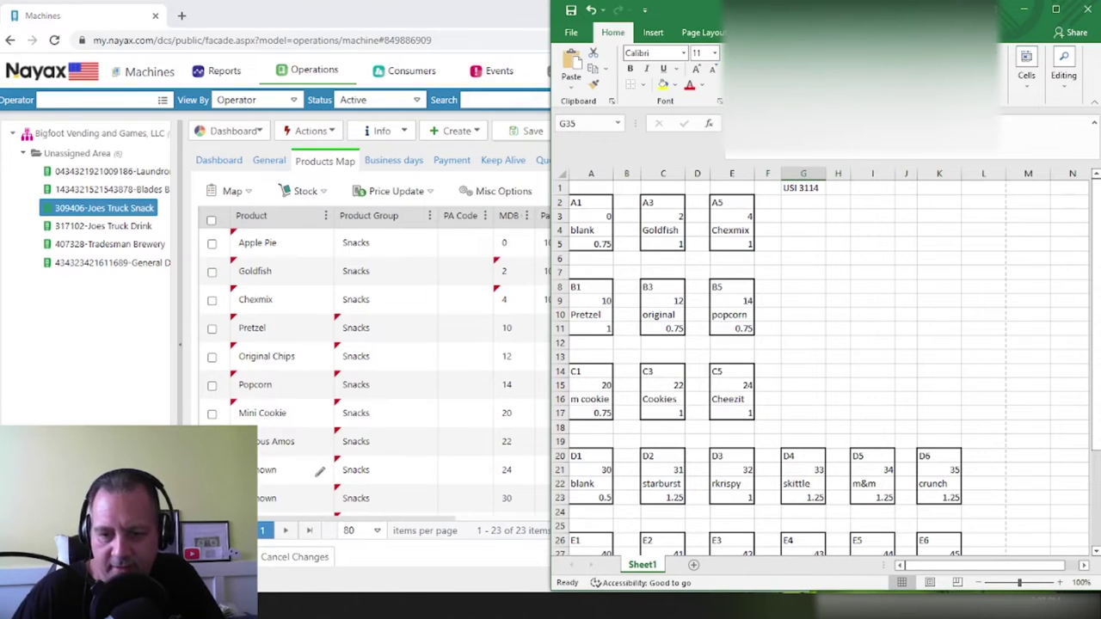
pyautogui.click(265, 479)
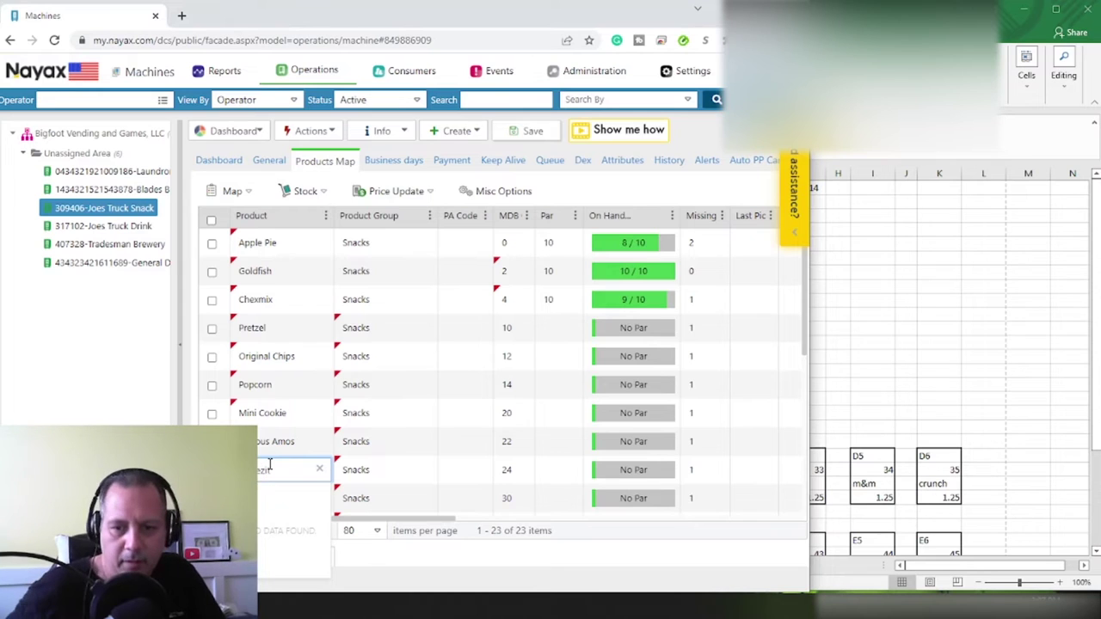
pyautogui.click(749, 388)
# Name slots MDB 30 and 31 Gum and Star Burst.
pyautogui.scroll(-3, 387, 412)
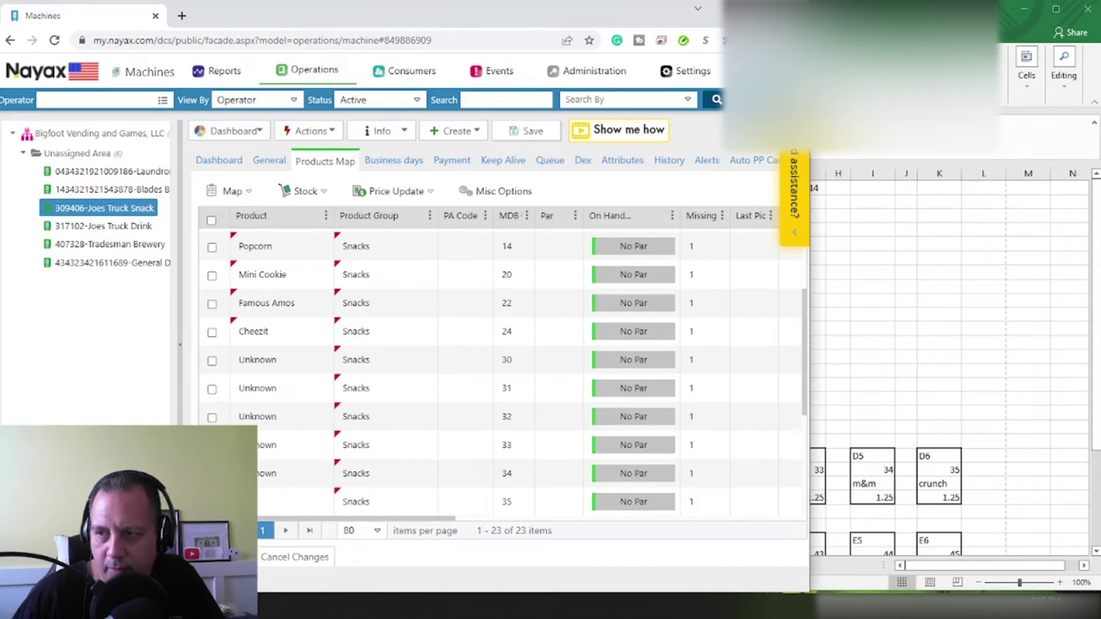
pyautogui.click(809, 160)
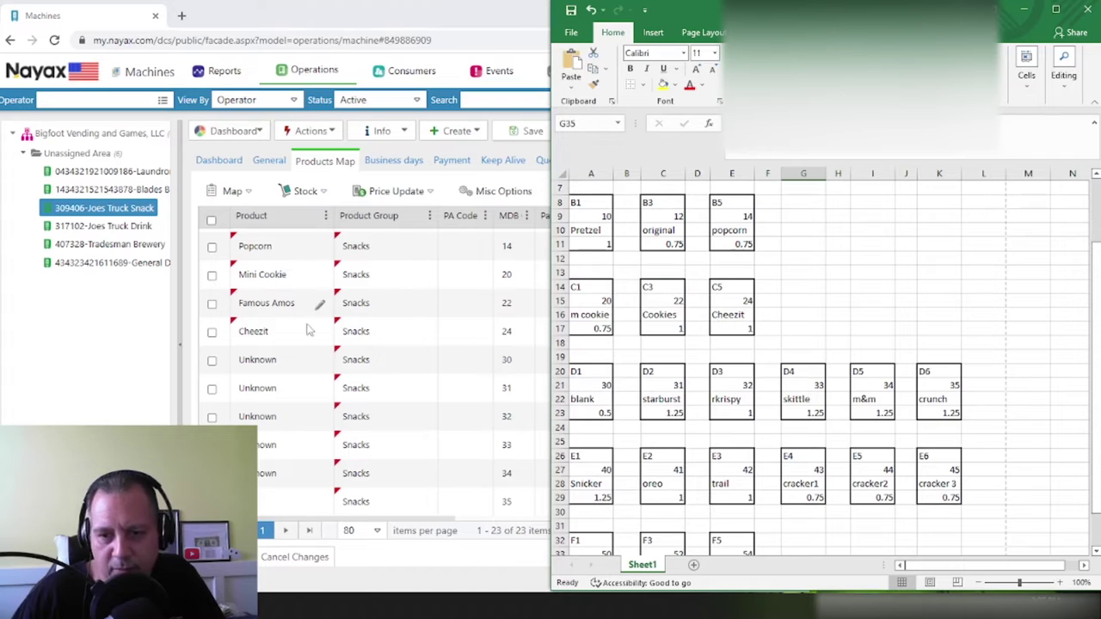
pyautogui.click(293, 360)
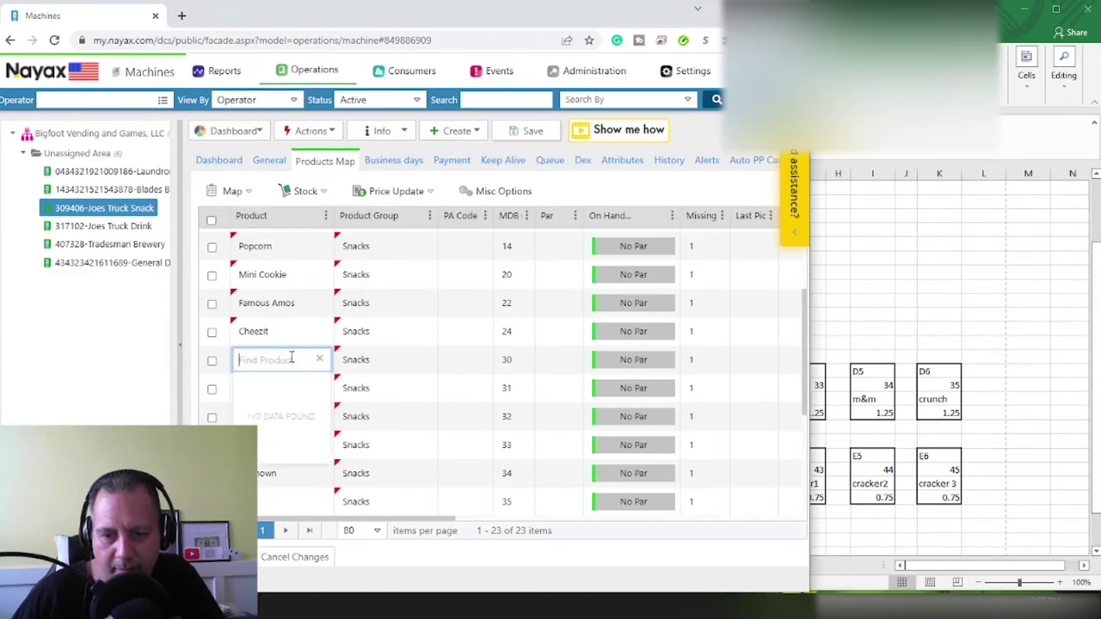
pyautogui.write('C')
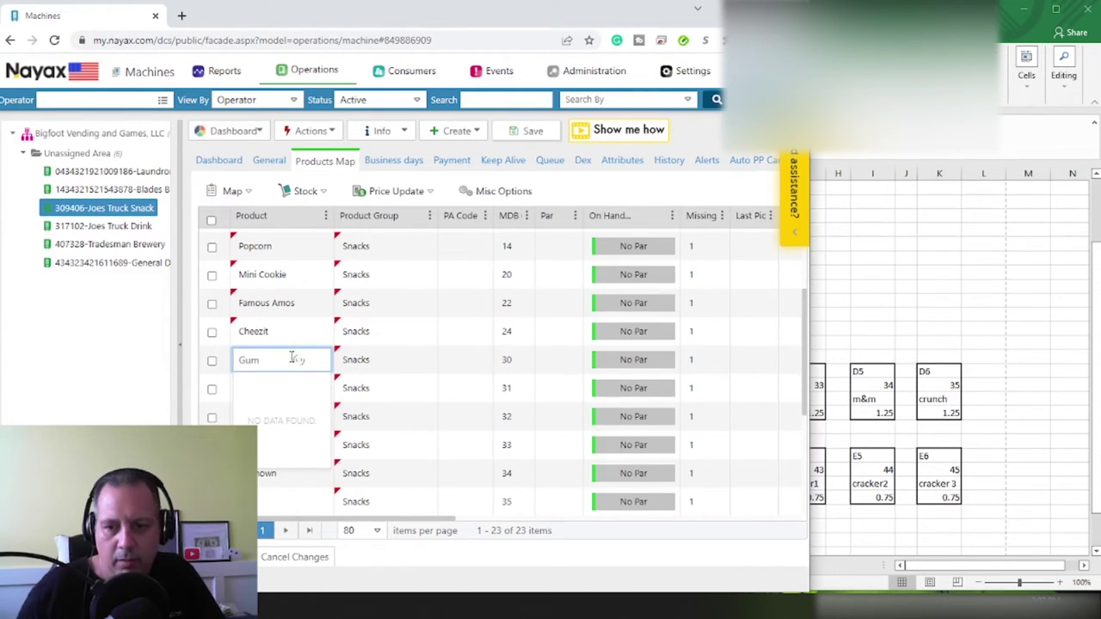
pyautogui.press('Return')
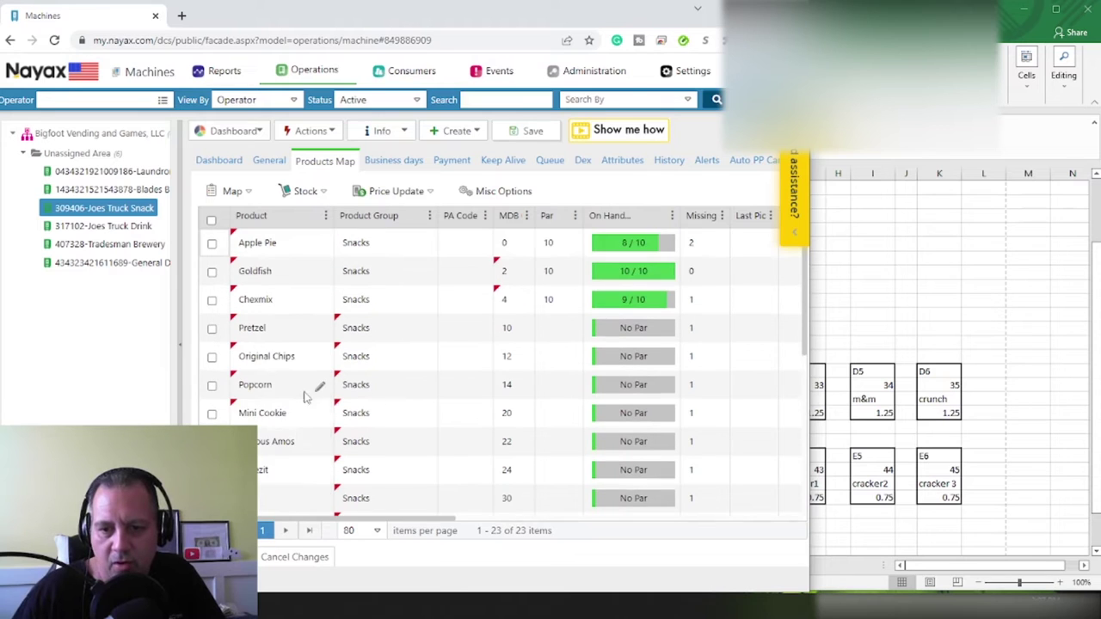
pyautogui.scroll(-3, 301, 413)
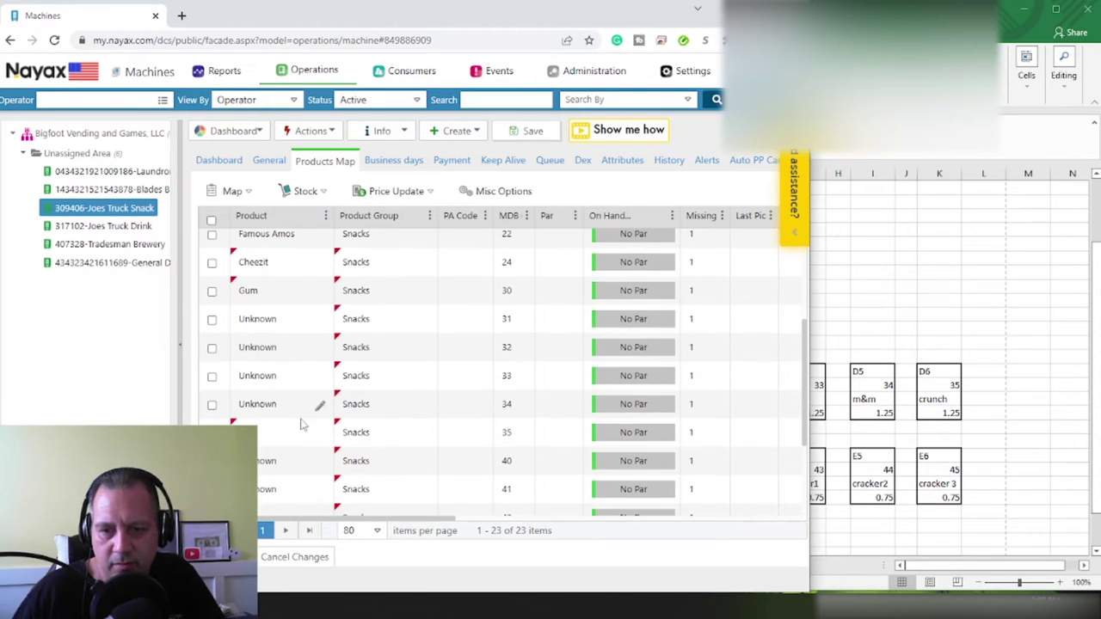
pyautogui.click(318, 320)
pyautogui.write('Sta')
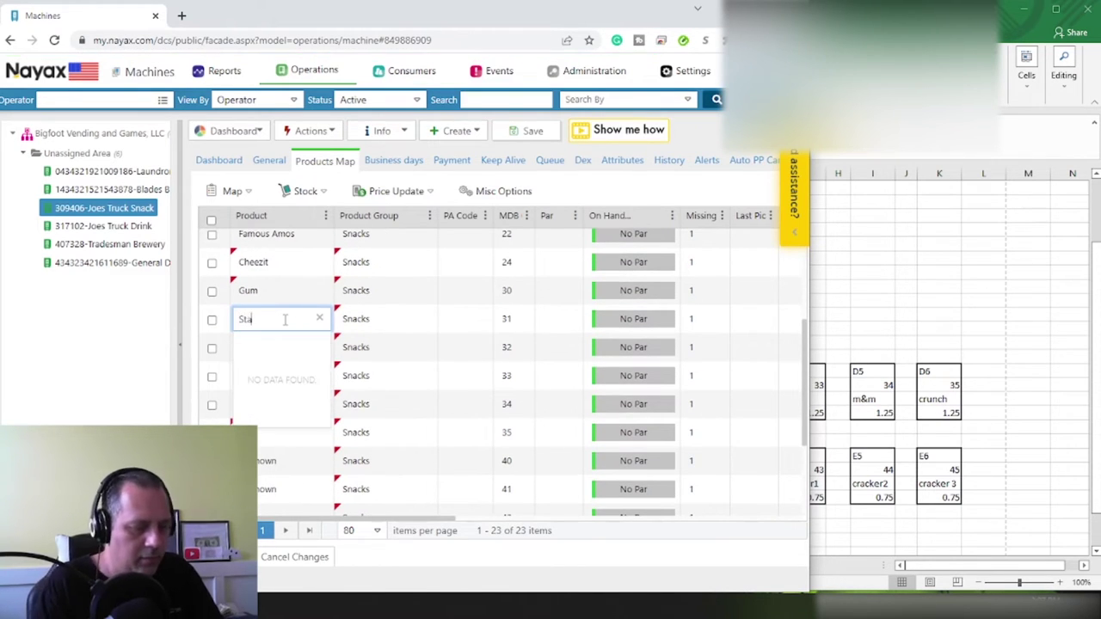
pyautogui.write('r Busst')
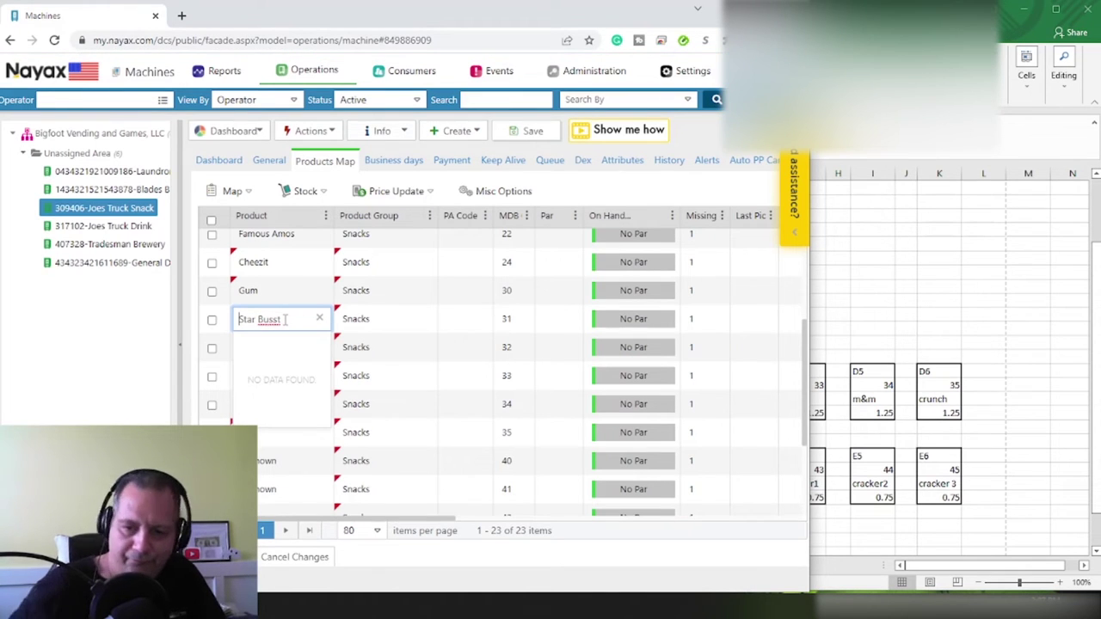
pyautogui.press('BackSpace')
pyautogui.press('BackSpace')
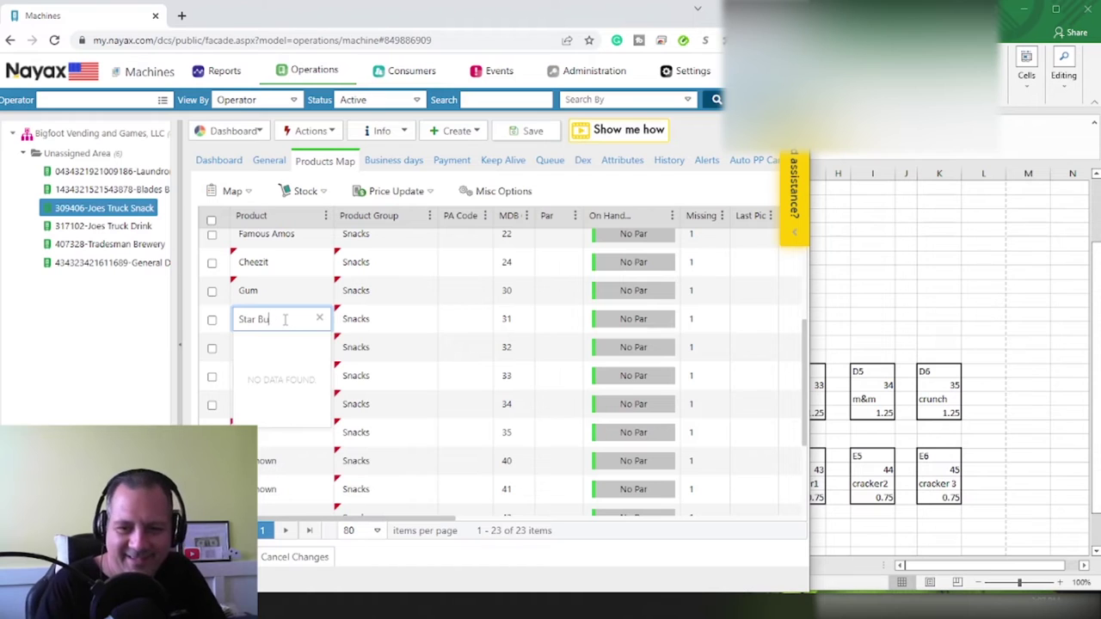
pyautogui.write('rst')
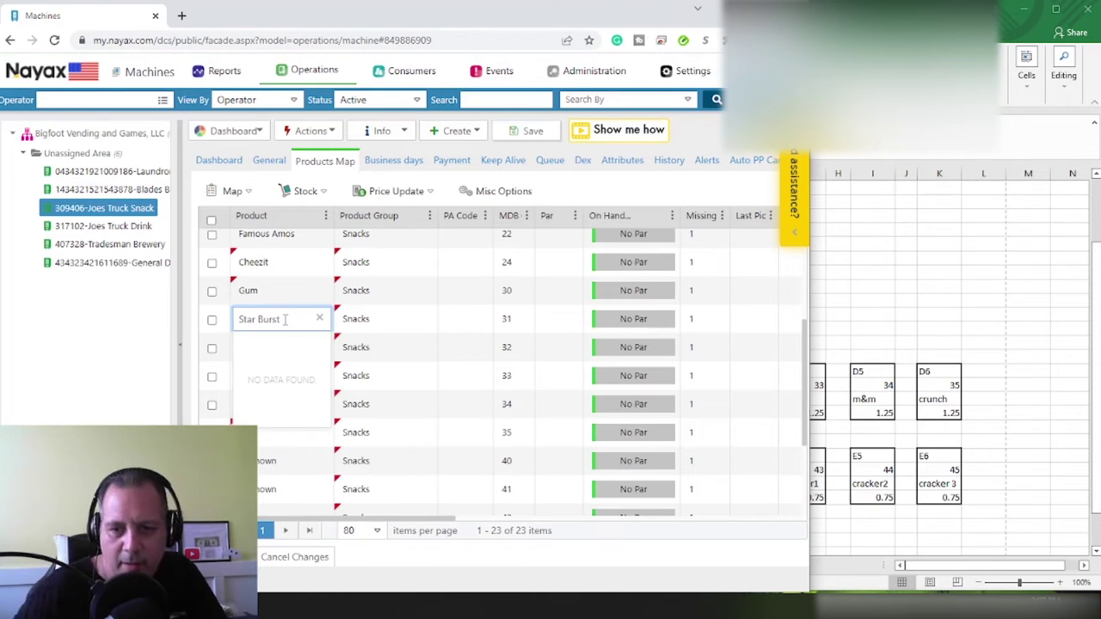
pyautogui.press('Return')
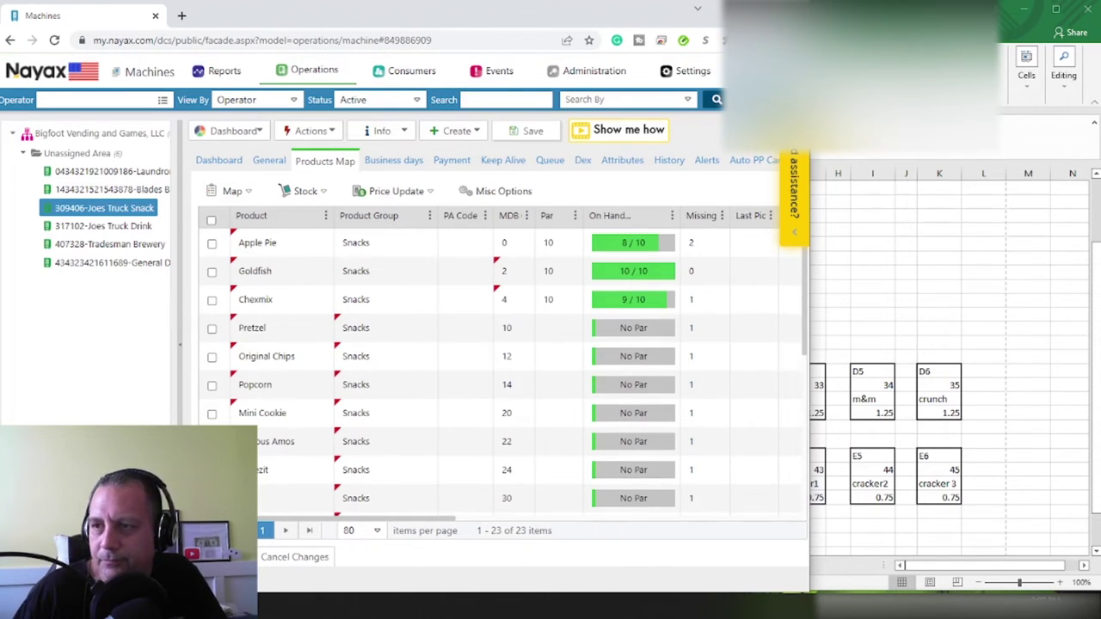
# Enter Rice Krispy as the product for slot 32, checking the planogram.
pyautogui.hotkey('alt', 'Tab')
pyautogui.scroll(-2, 869, 282)
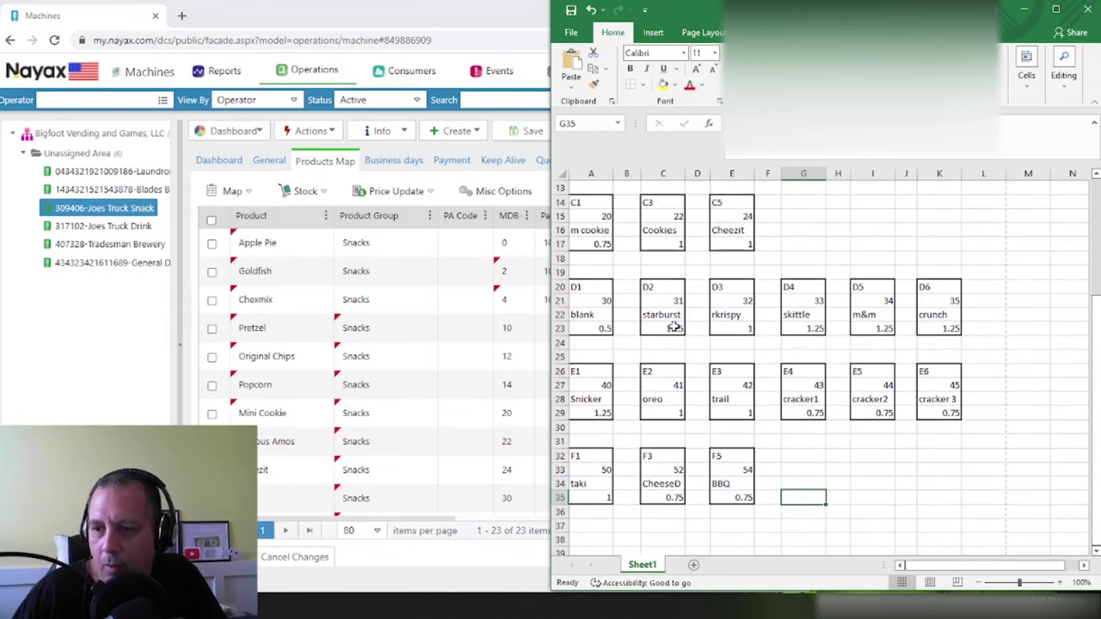
pyautogui.scroll(-4, 283, 378)
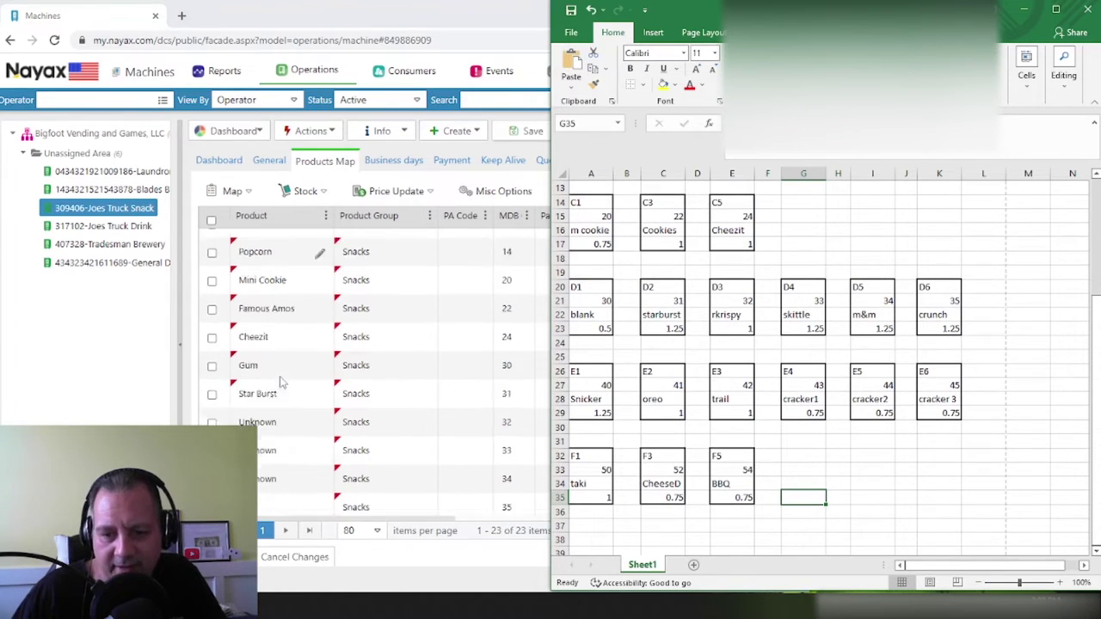
pyautogui.scroll(1, 318, 335)
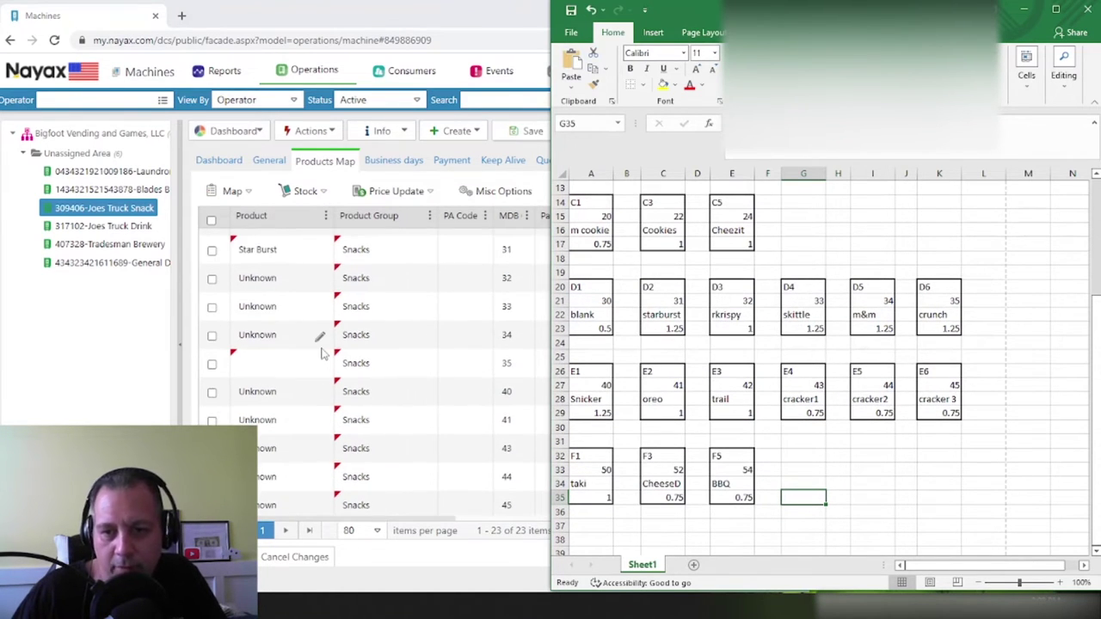
pyautogui.scroll(1, 319, 352)
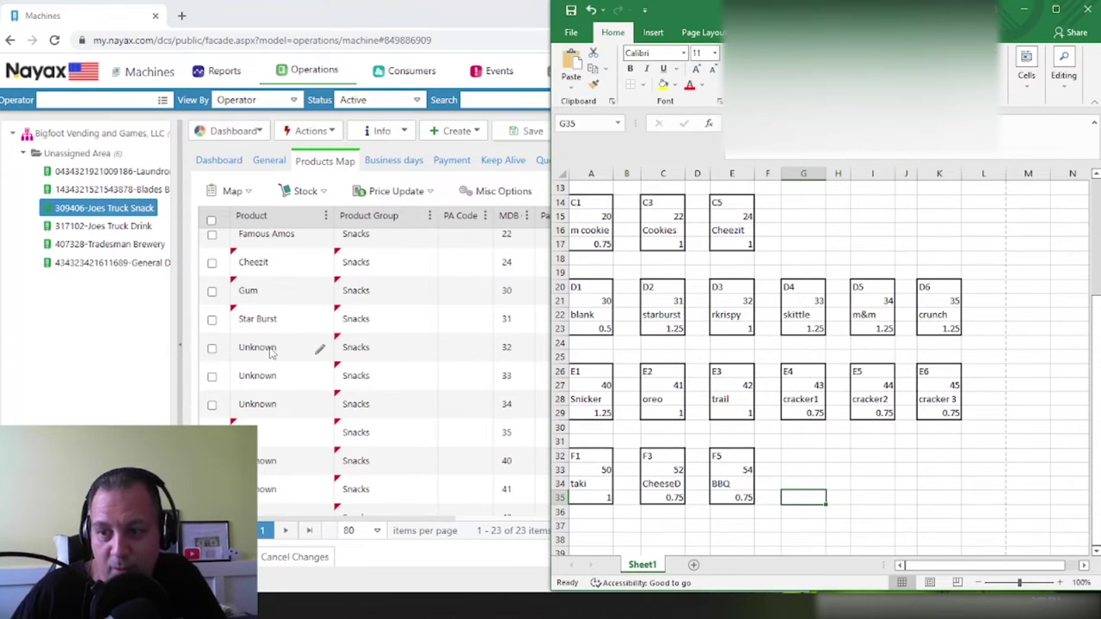
pyautogui.click(314, 350)
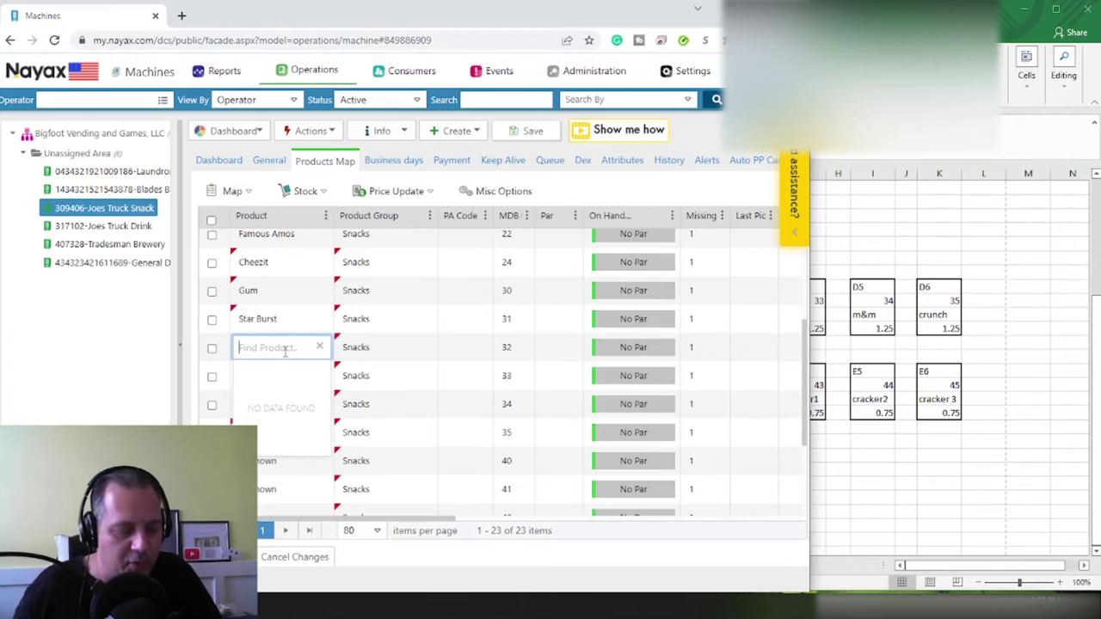
pyautogui.write('Rice ')
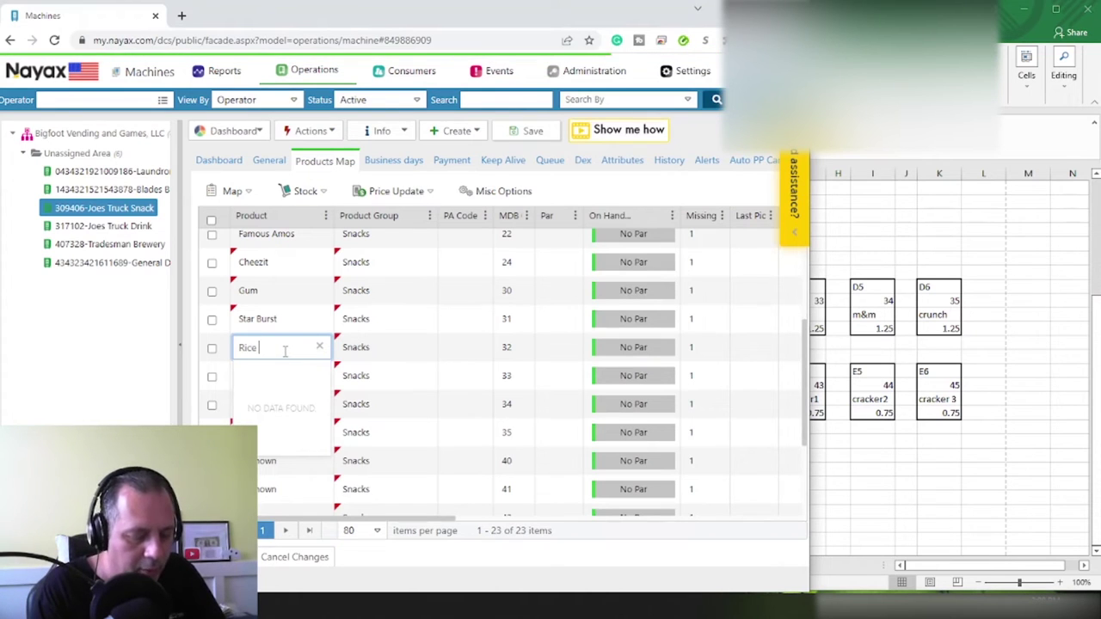
pyautogui.write('Krispy')
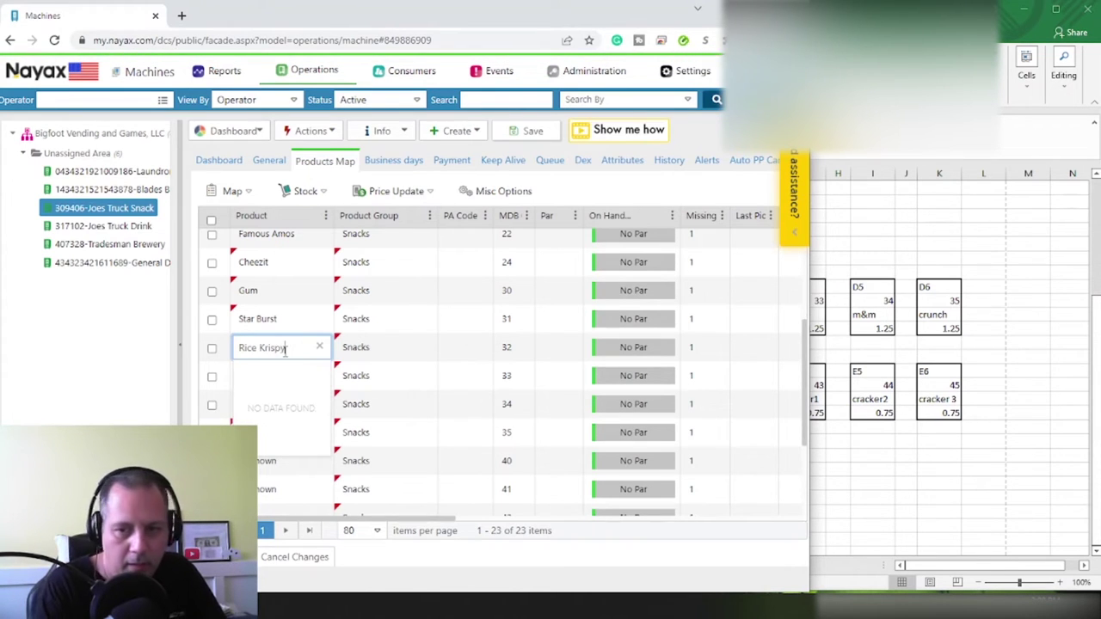
pyautogui.scroll(3, 285, 351)
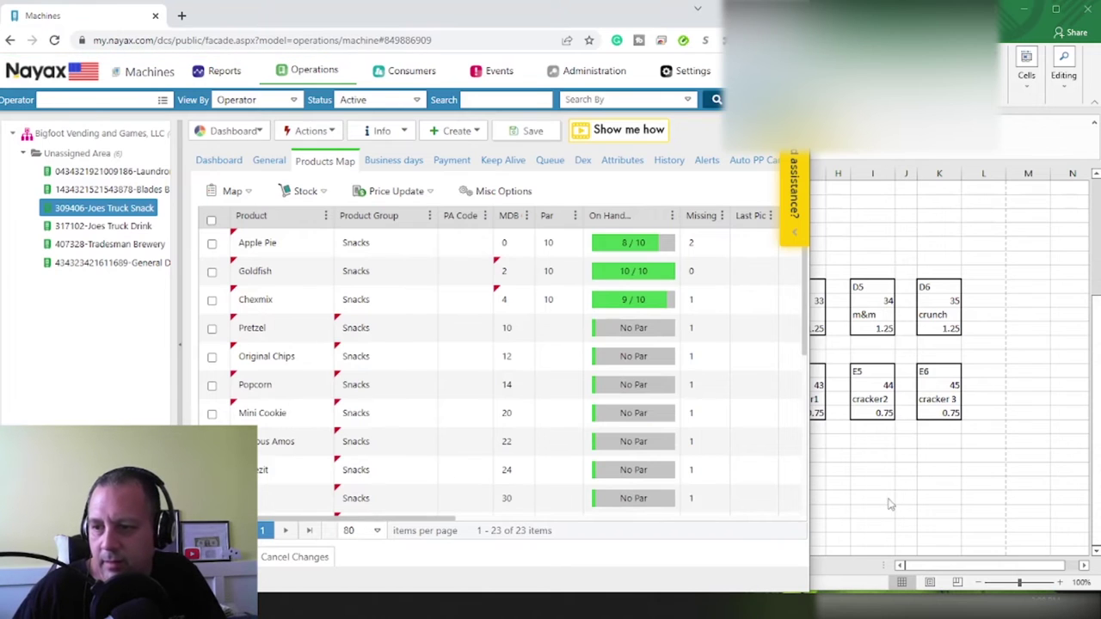
pyautogui.click(890, 505)
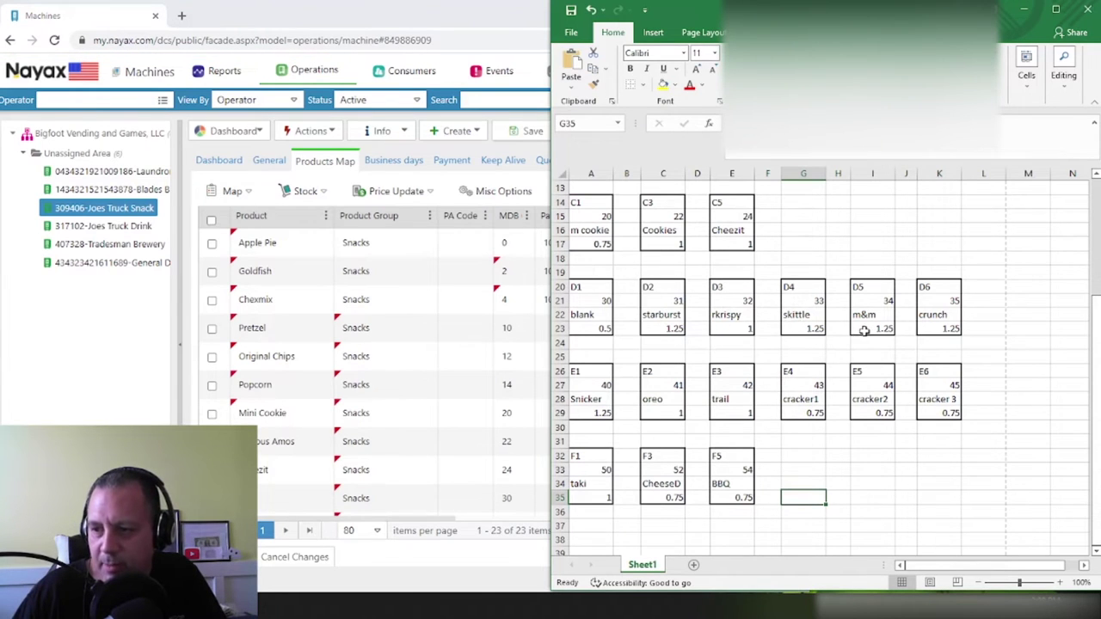
pyautogui.scroll(-4, 419, 475)
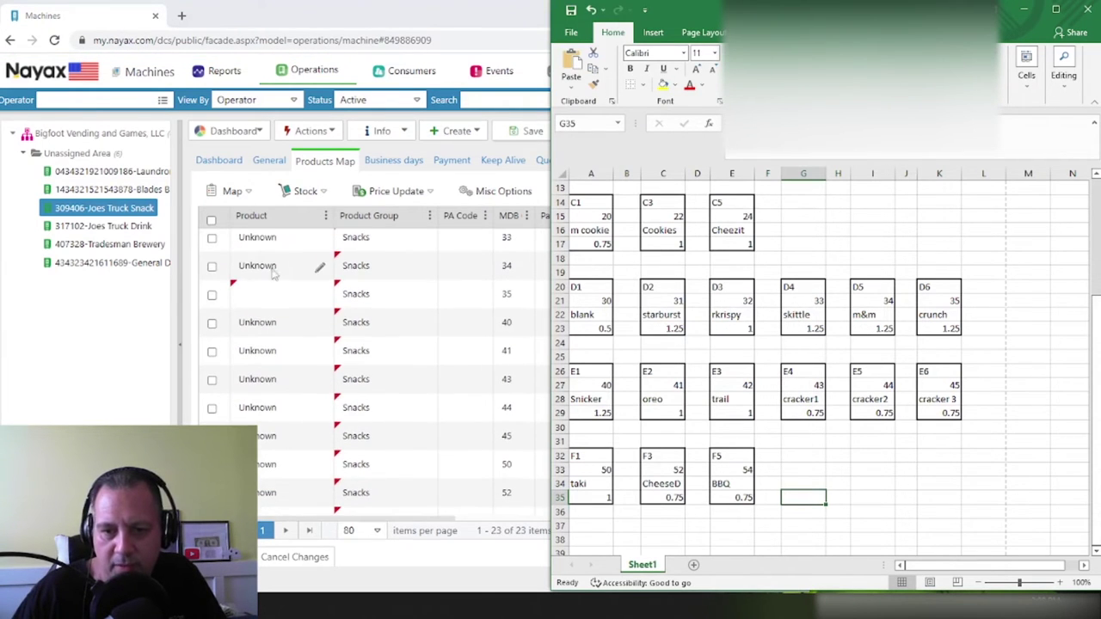
pyautogui.scroll(1, 298, 316)
# Name slots 33, 34 and 35 Skittles, M&M and Crunch Bar.
pyautogui.click(270, 306)
pyautogui.write('Skittles')
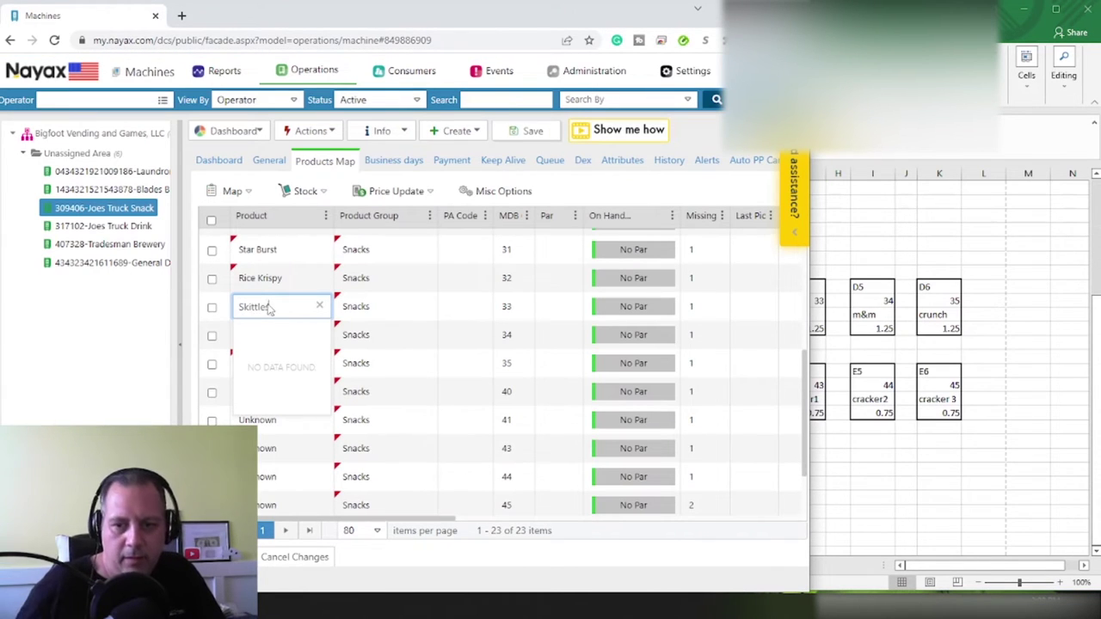
pyautogui.press('Return')
pyautogui.scroll(-3, 269, 414)
pyautogui.click(265, 473)
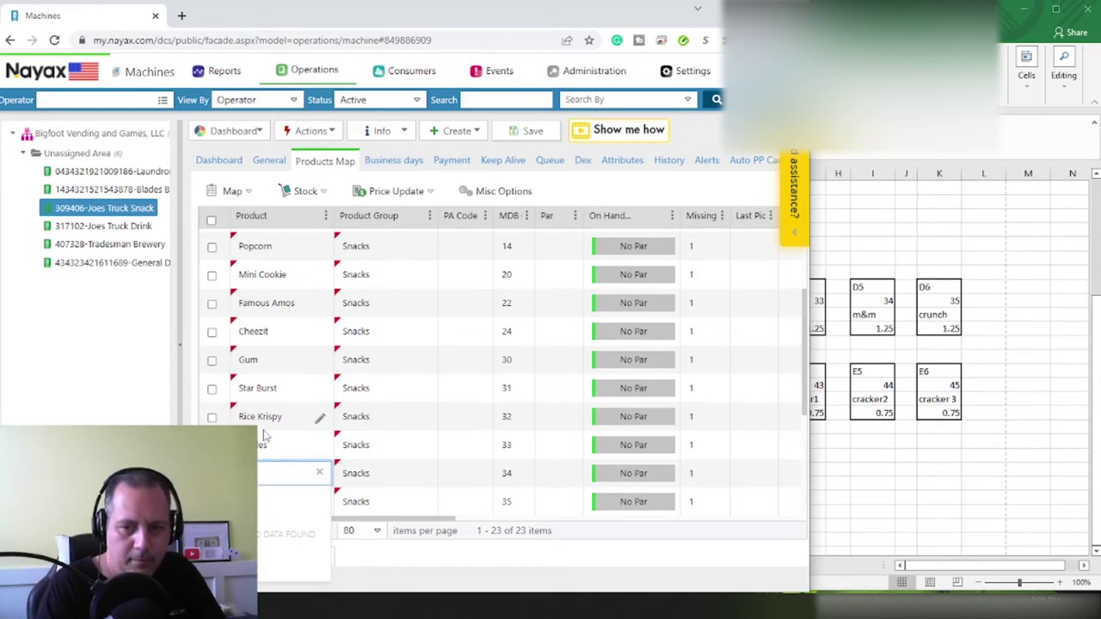
pyautogui.write('M&M')
pyautogui.press('Return')
pyautogui.scroll(-3, 267, 413)
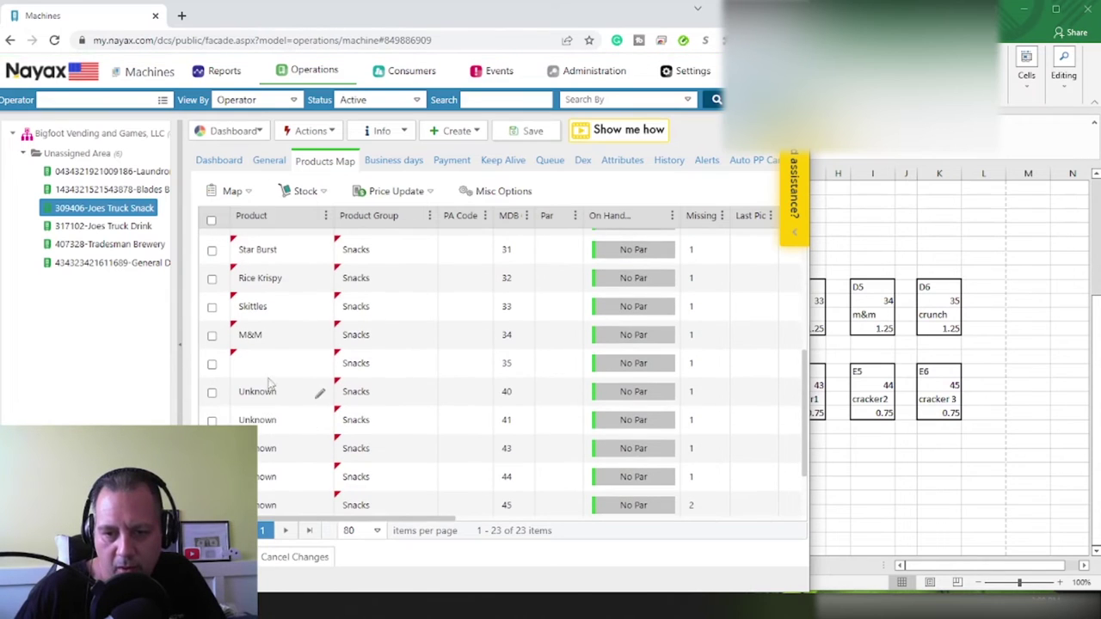
pyautogui.click(263, 358)
pyautogui.write('Cr')
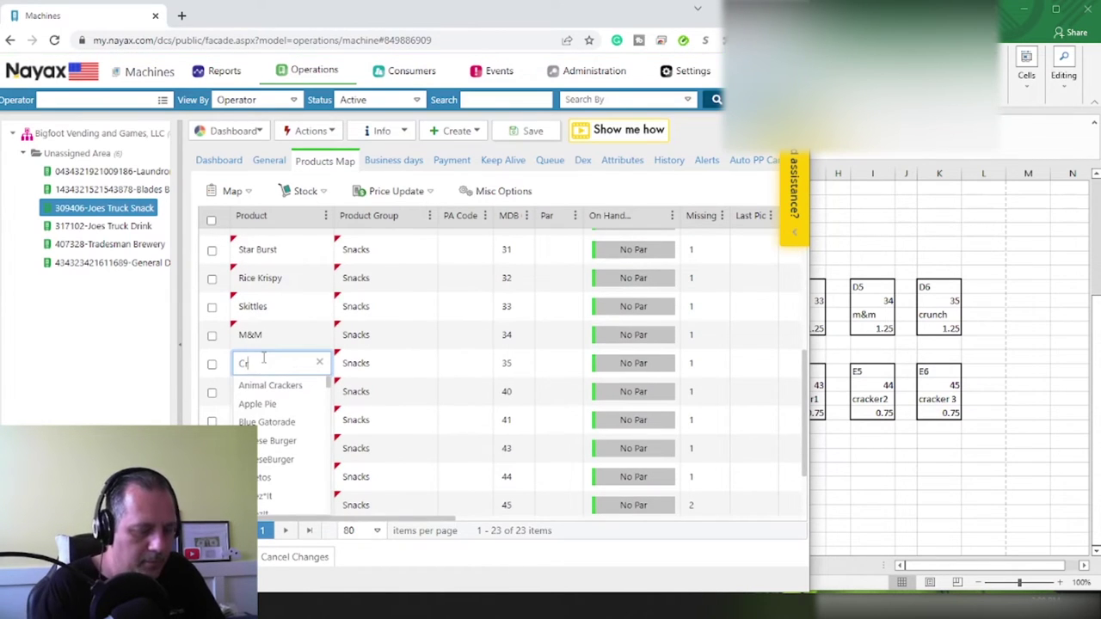
pyautogui.write('unch B')
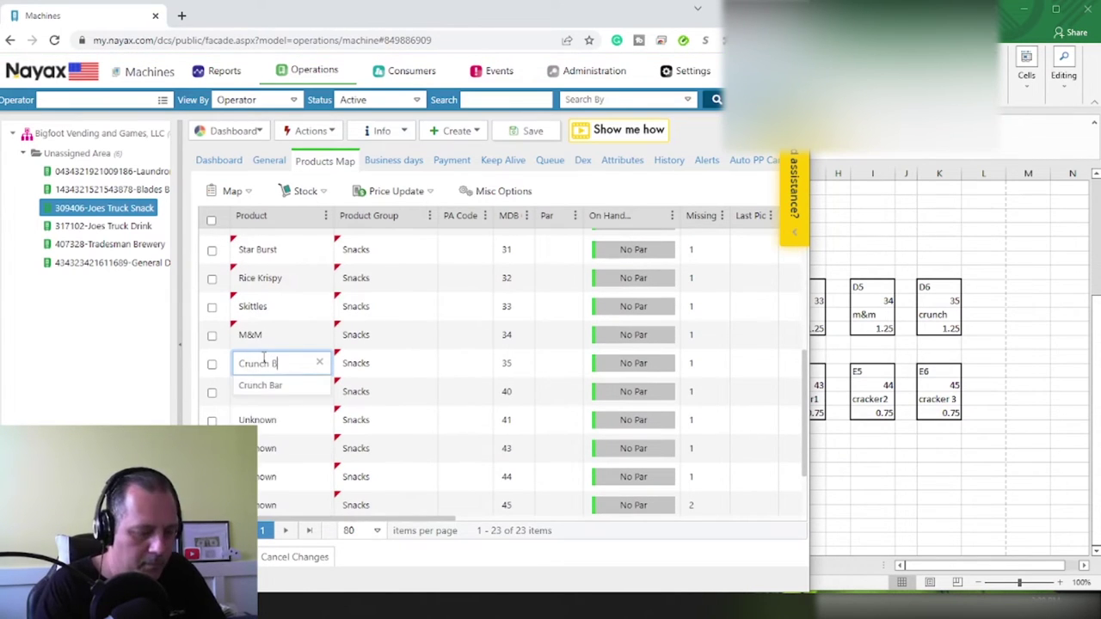
pyautogui.press('Return')
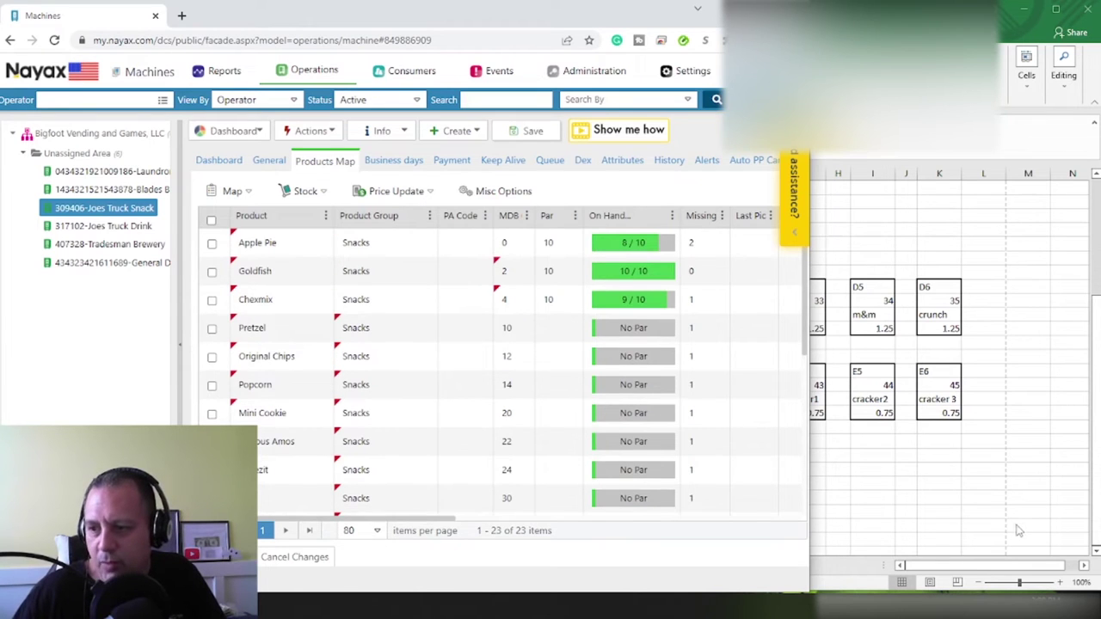
pyautogui.hotkey('alt', 'Tab')
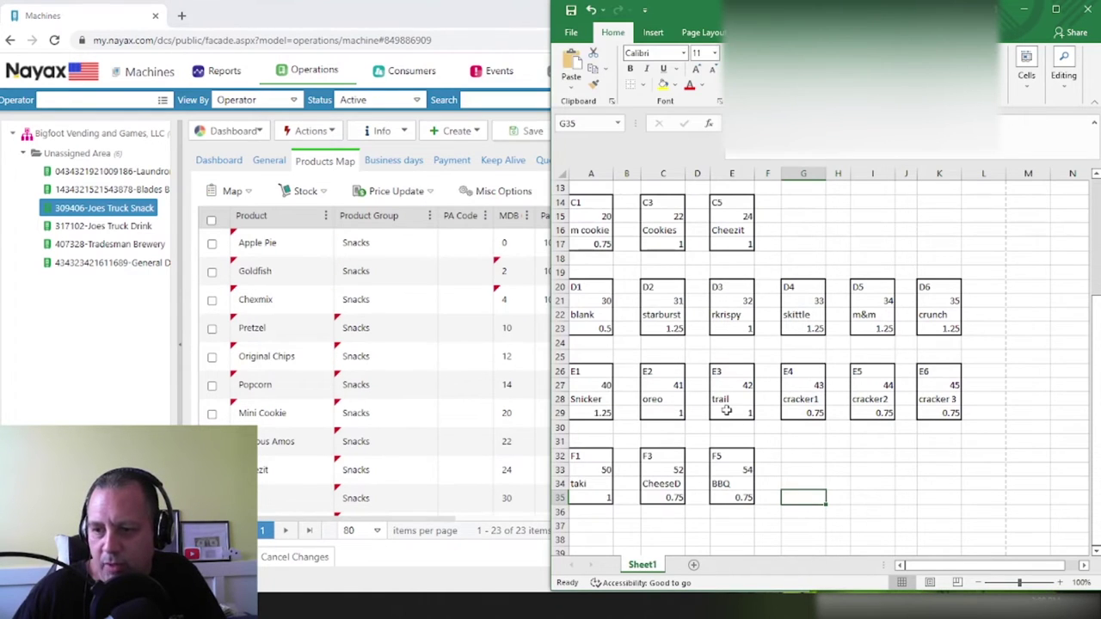
pyautogui.scroll(-3, 370, 387)
pyautogui.click(273, 323)
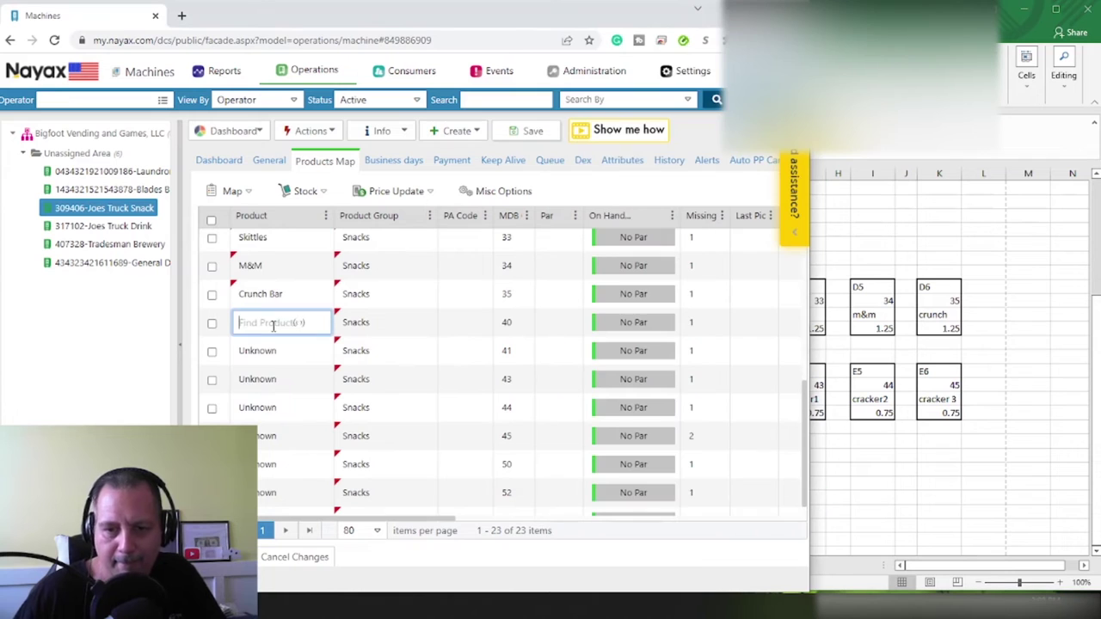
pyautogui.write('Snicker')
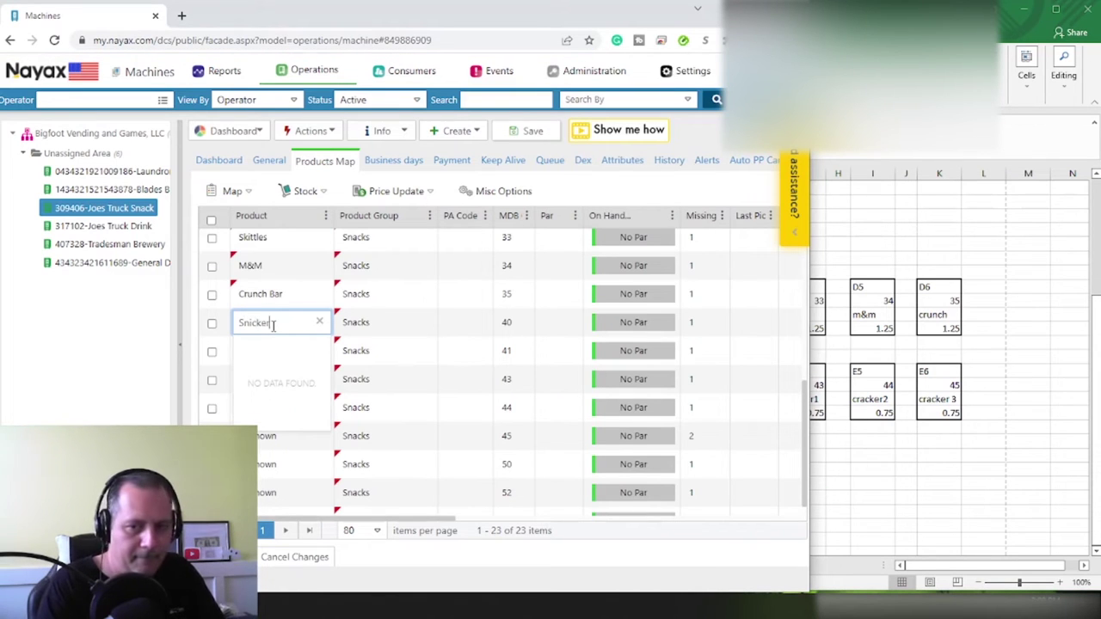
pyautogui.write('s')
pyautogui.press('Return')
pyautogui.scroll(-3, 431, 327)
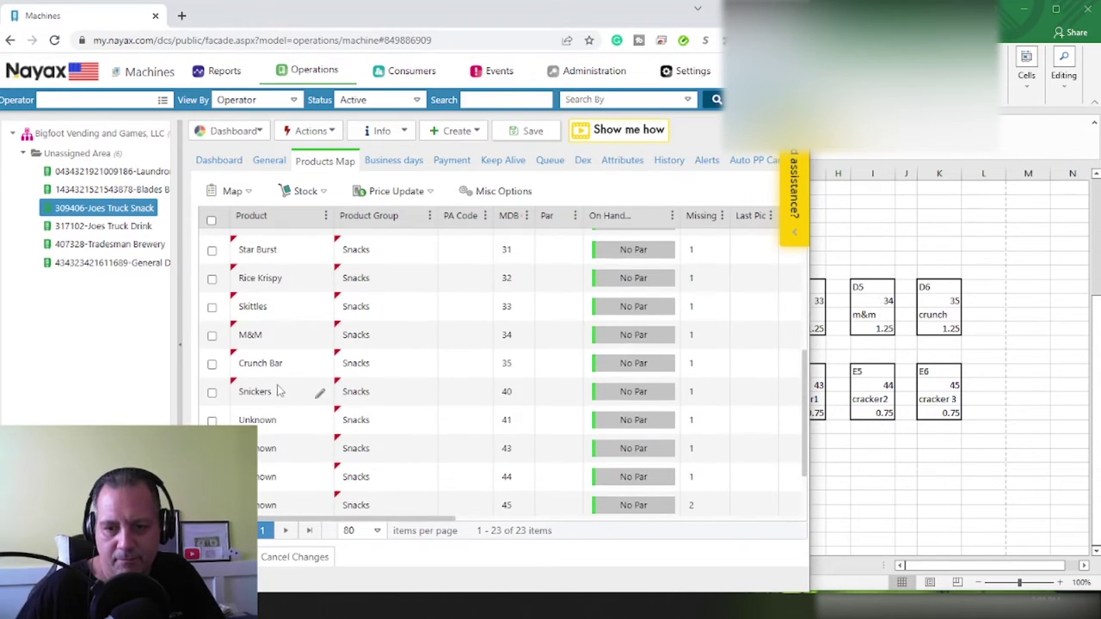
pyautogui.click(267, 419)
pyautogui.write('c')
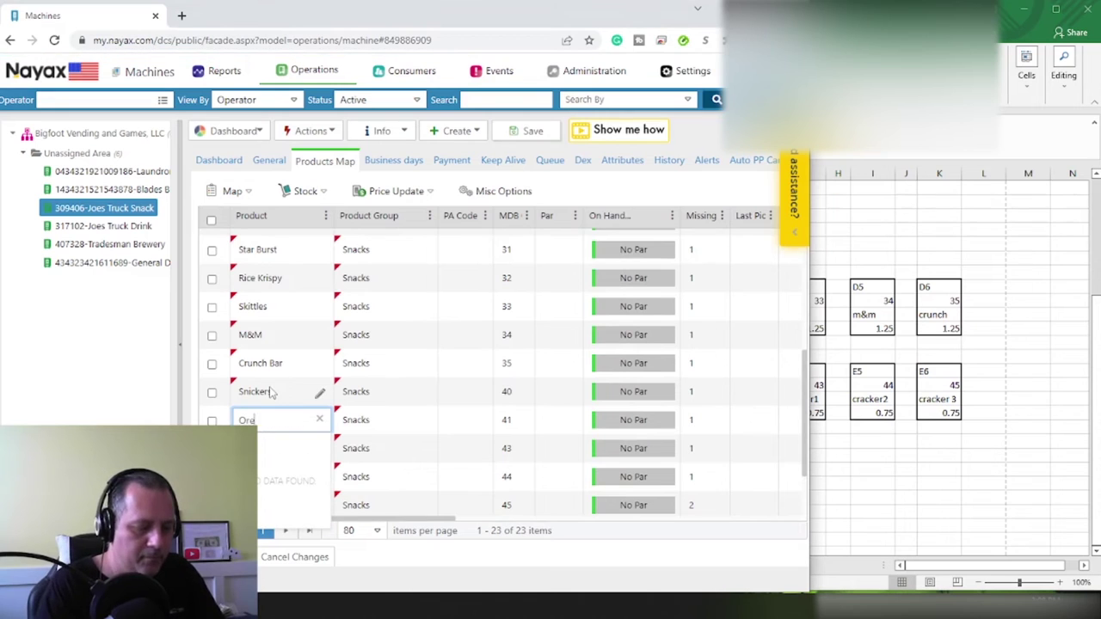
pyautogui.write('reo')
pyautogui.press('Return')
pyautogui.scroll(-3, 302, 392)
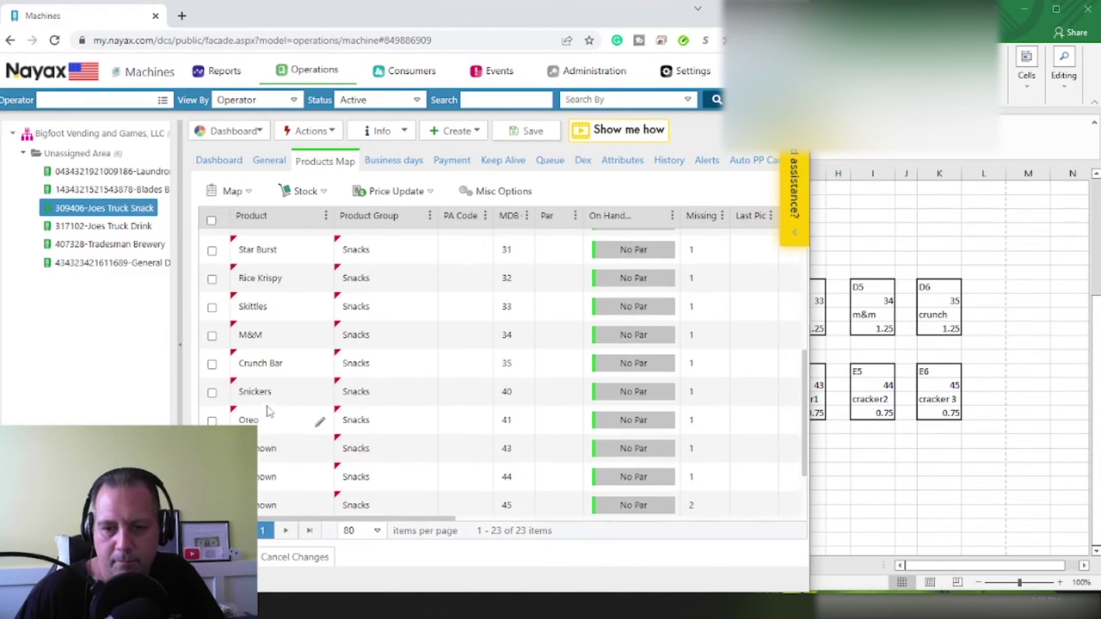
pyautogui.click(262, 449)
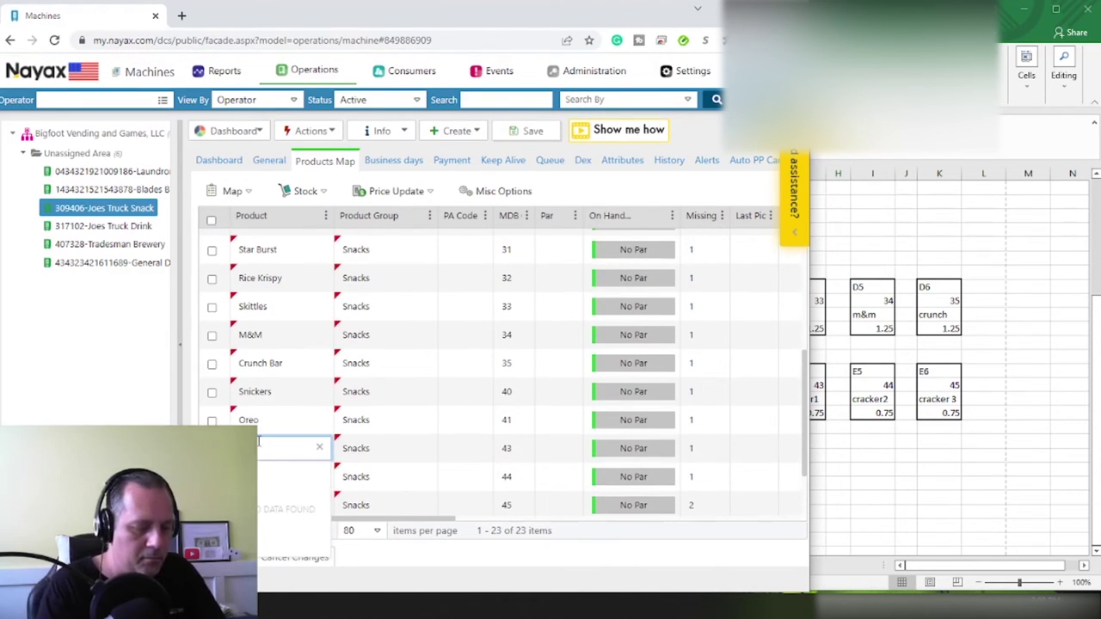
pyautogui.write('Mio')
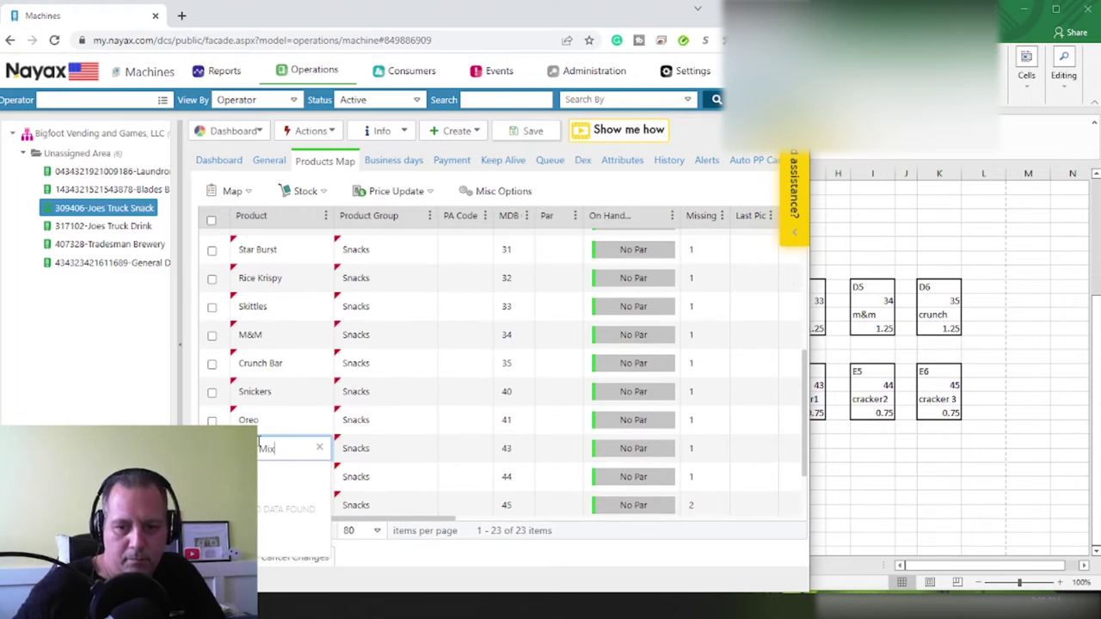
pyautogui.press('Escape')
pyautogui.click(886, 475)
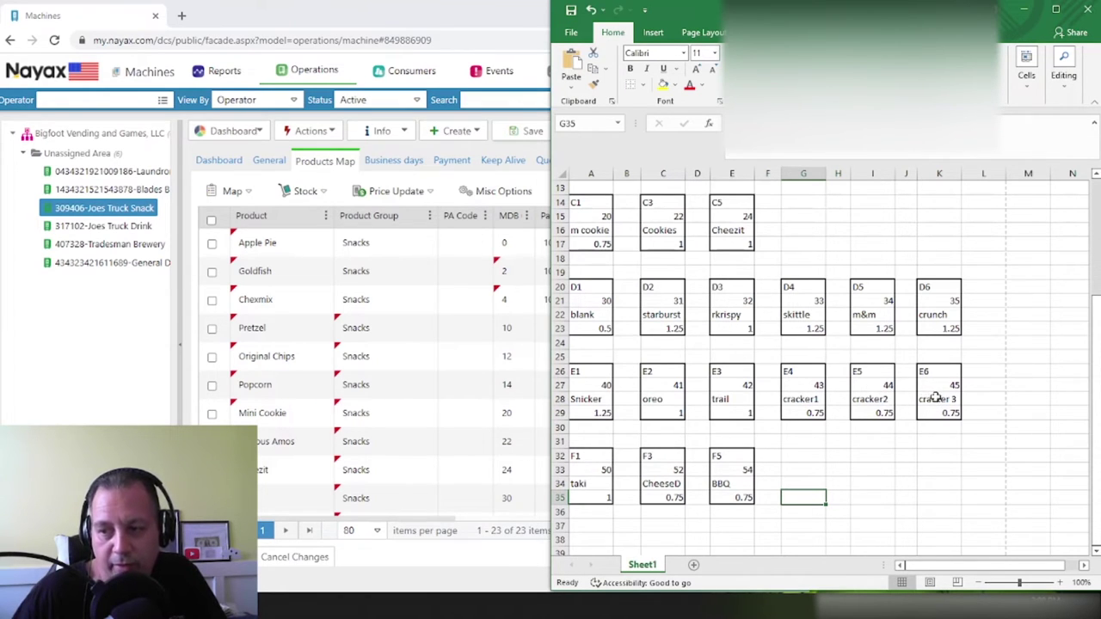
pyautogui.scroll(-4, 410, 397)
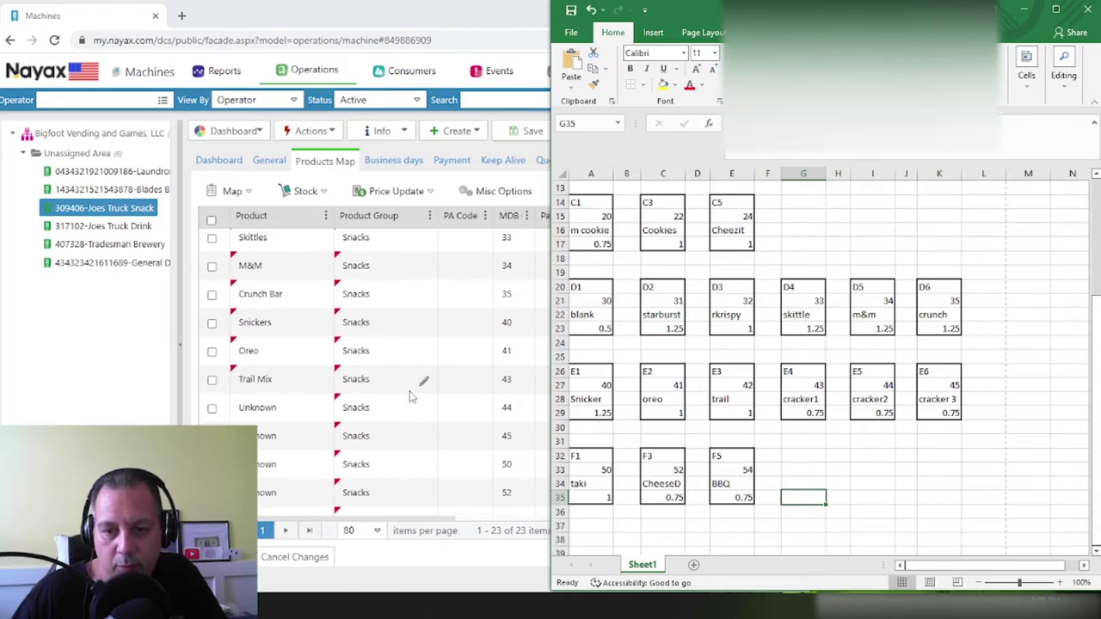
pyautogui.click(265, 410)
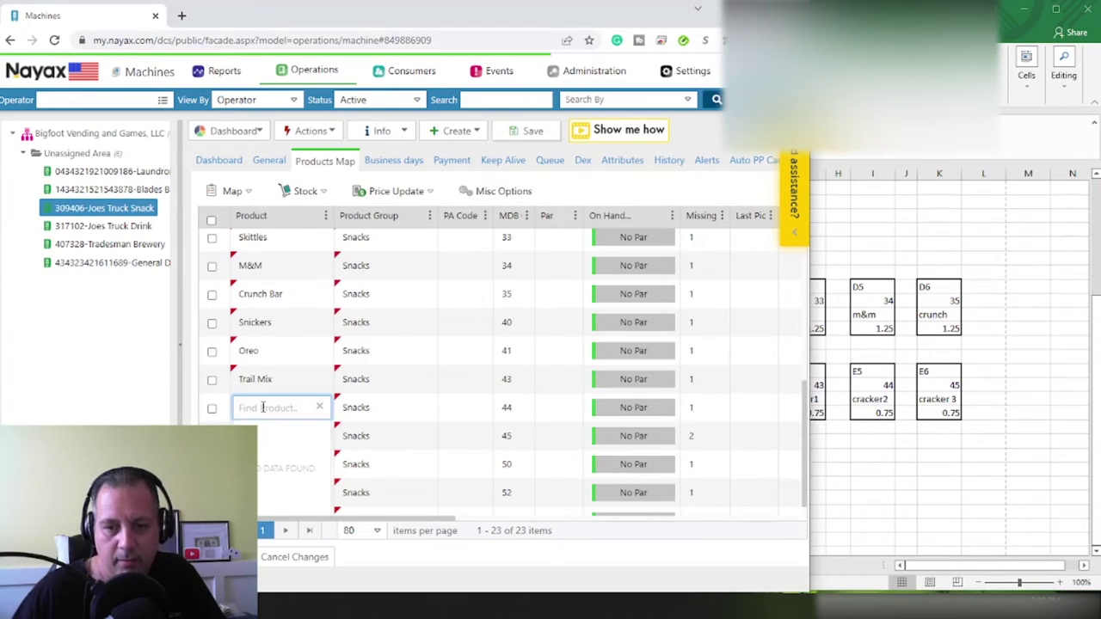
pyautogui.write('cracker 1')
pyautogui.press('Return')
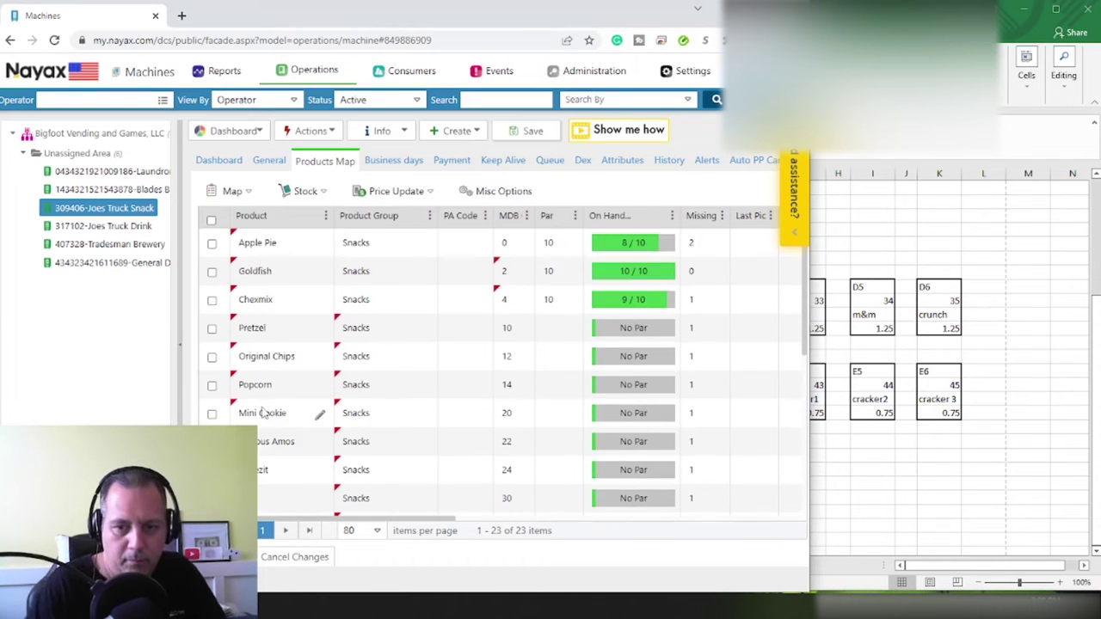
pyautogui.scroll(-2, 285, 368)
pyautogui.scroll(-3, 284, 368)
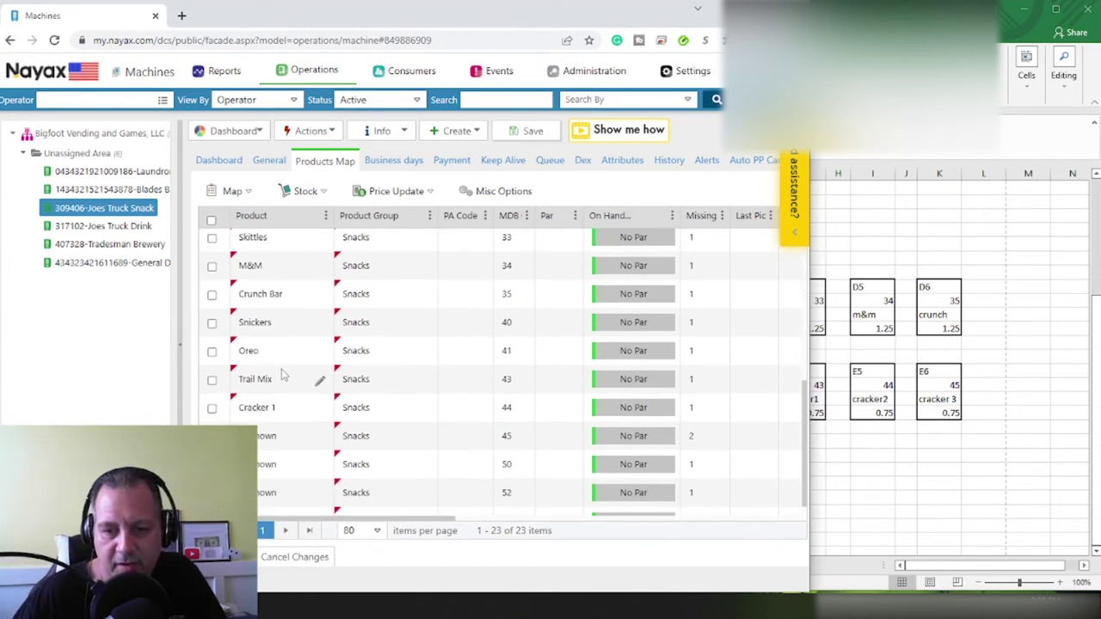
pyautogui.click(268, 416)
pyautogui.write('Cracker 2')
pyautogui.press('Return')
pyautogui.scroll(-1, 394, 367)
pyautogui.scroll(-3, 394, 367)
pyautogui.click(273, 464)
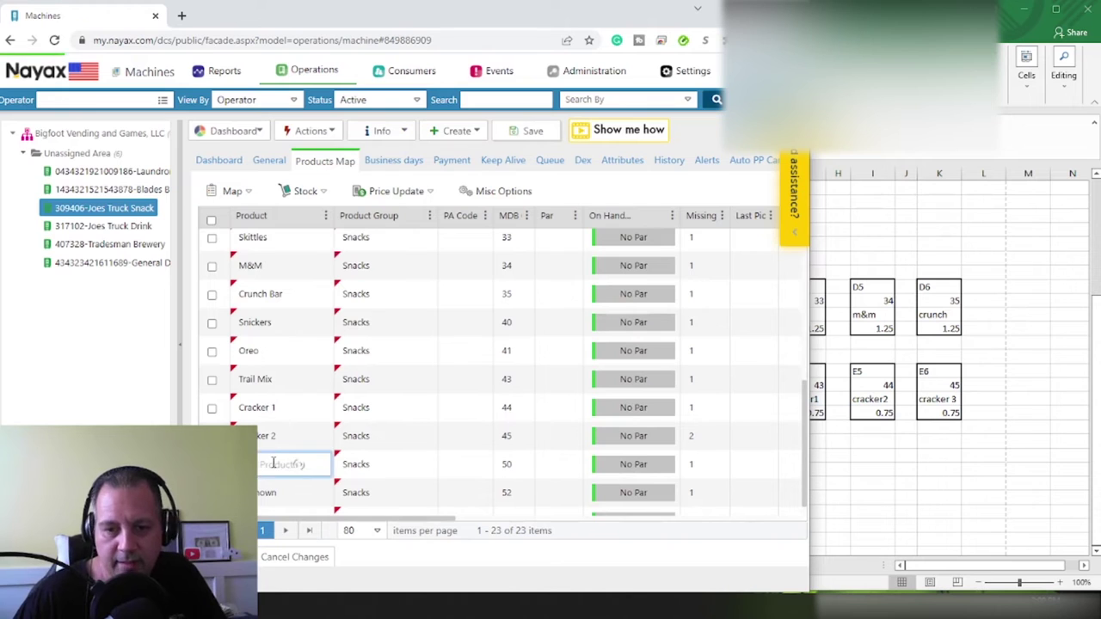
pyautogui.write('c')
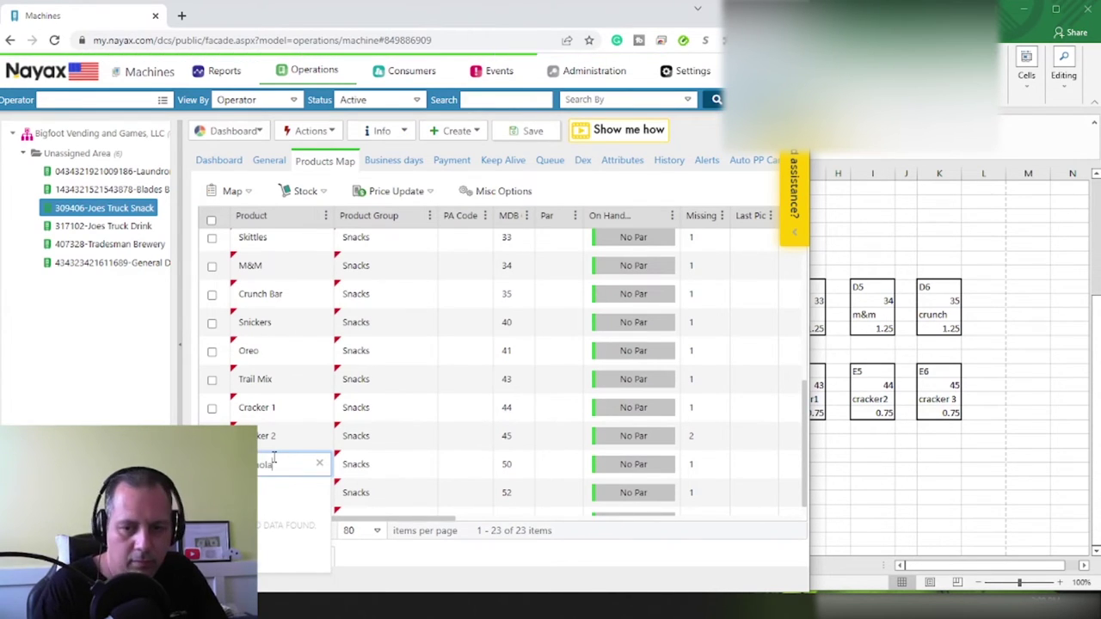
pyautogui.click(312, 178)
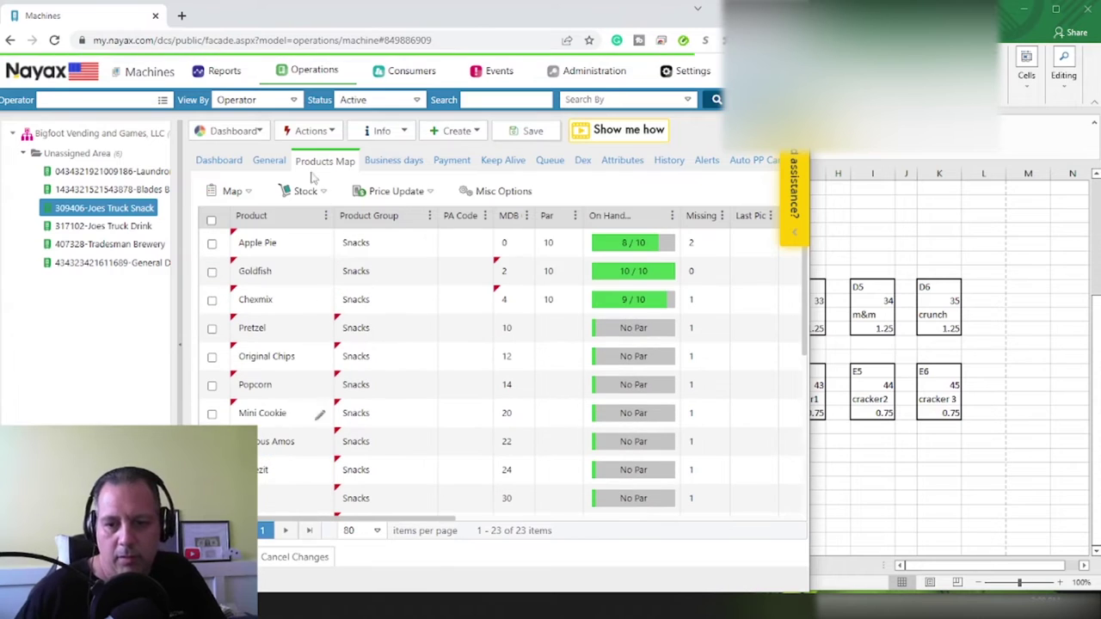
pyautogui.click(944, 465)
pyautogui.scroll(-3, 909, 417)
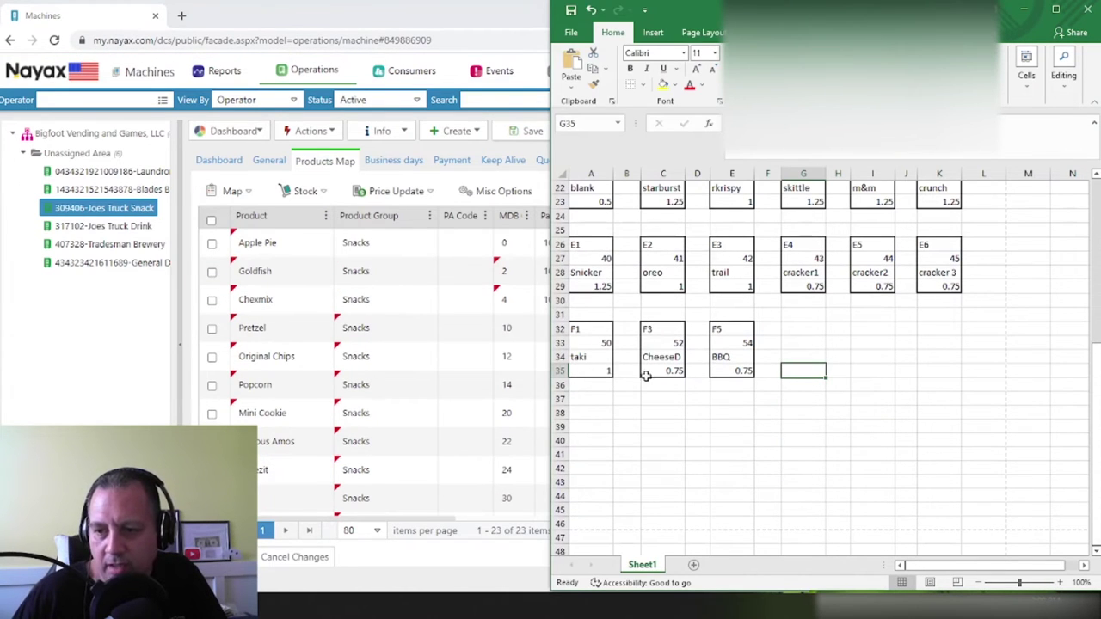
pyautogui.scroll(-5, 425, 411)
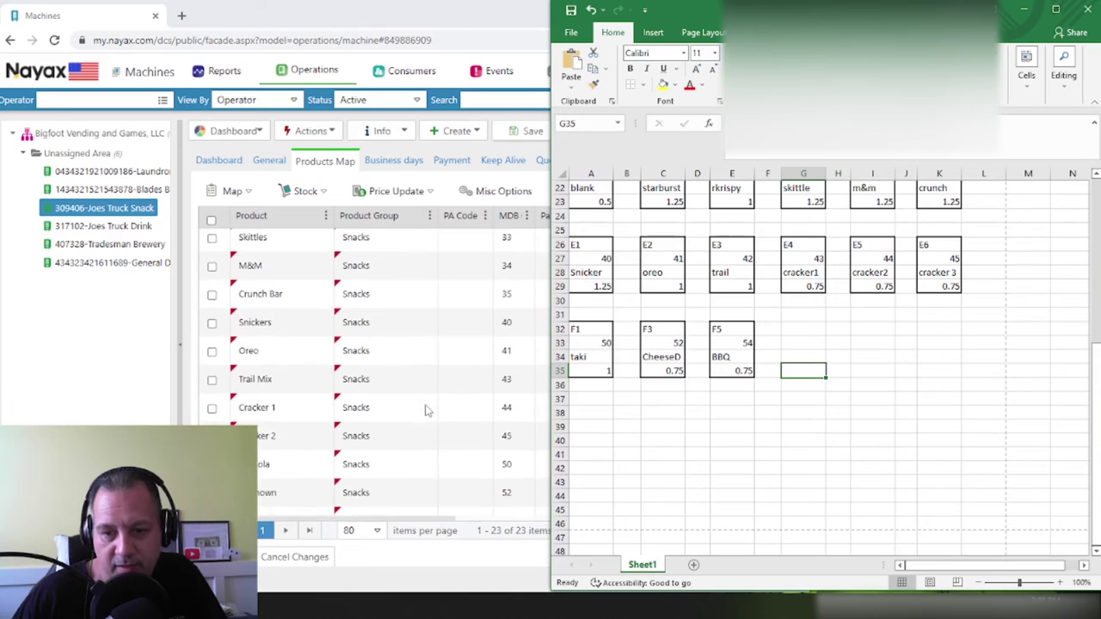
pyautogui.scroll(-1, 345, 411)
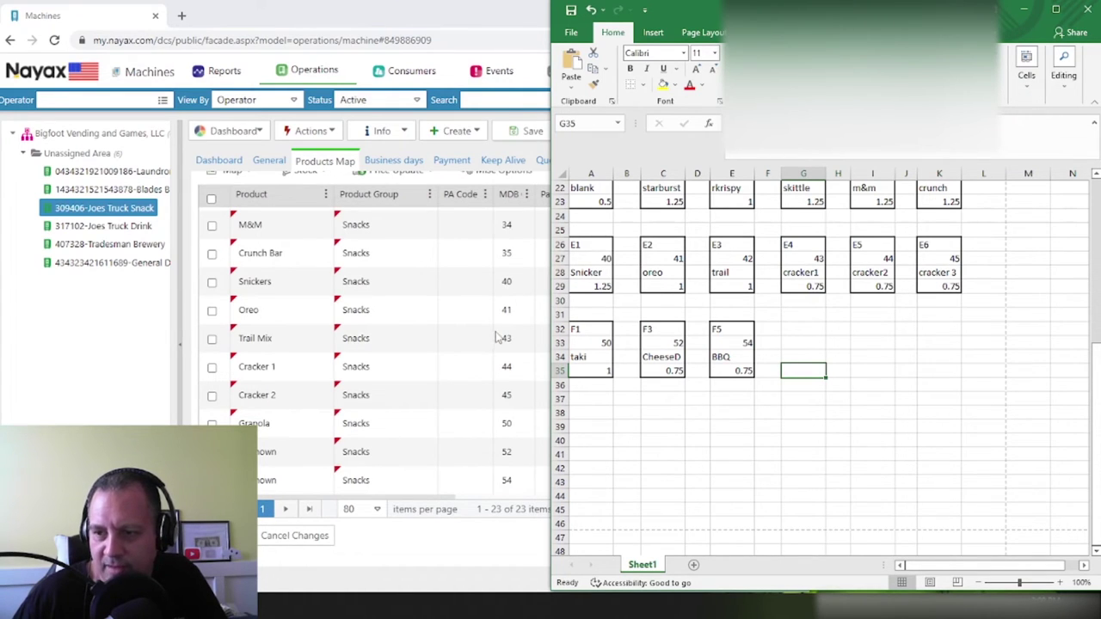
pyautogui.click(231, 166)
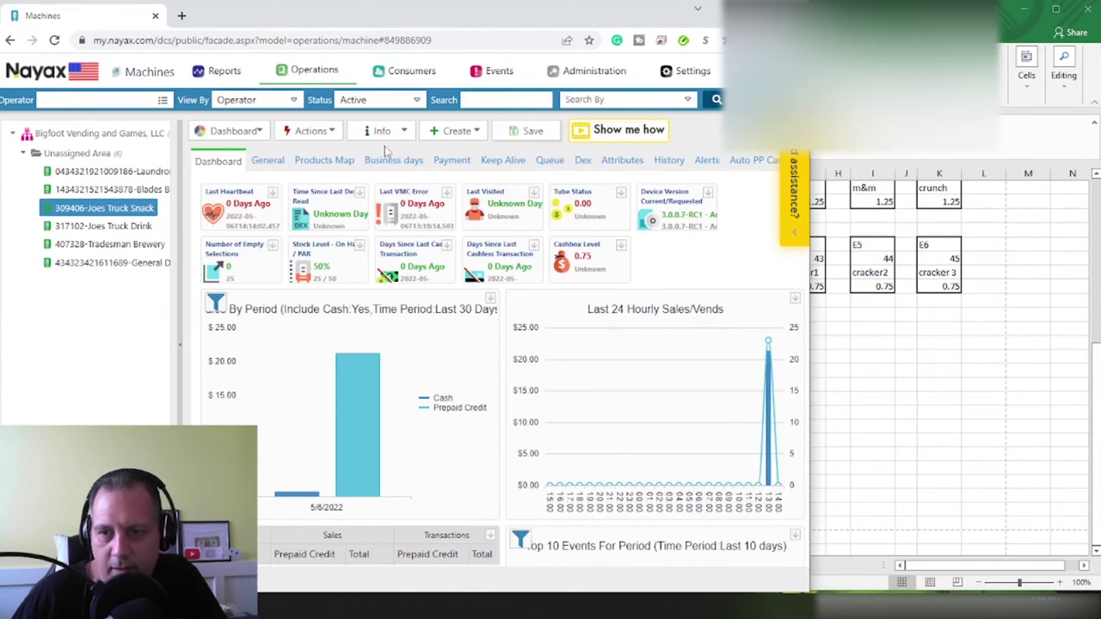
pyautogui.click(325, 160)
pyautogui.scroll(5, 323, 241)
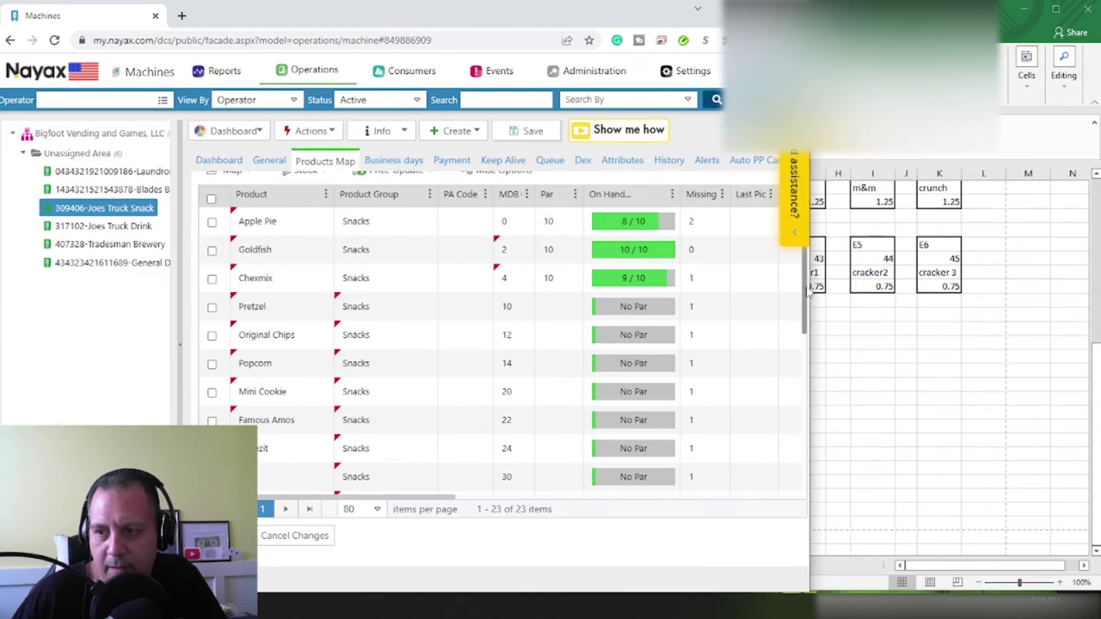
# Add a new BIN to the map and enter its MDB number 542419.
pyautogui.click(241, 185)
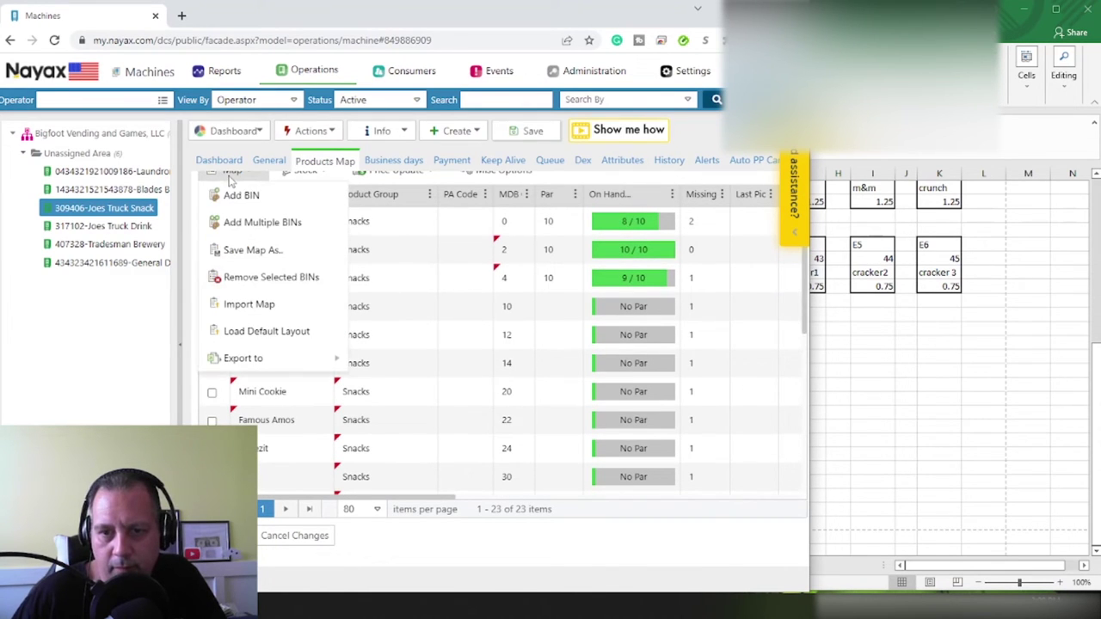
pyautogui.click(242, 197)
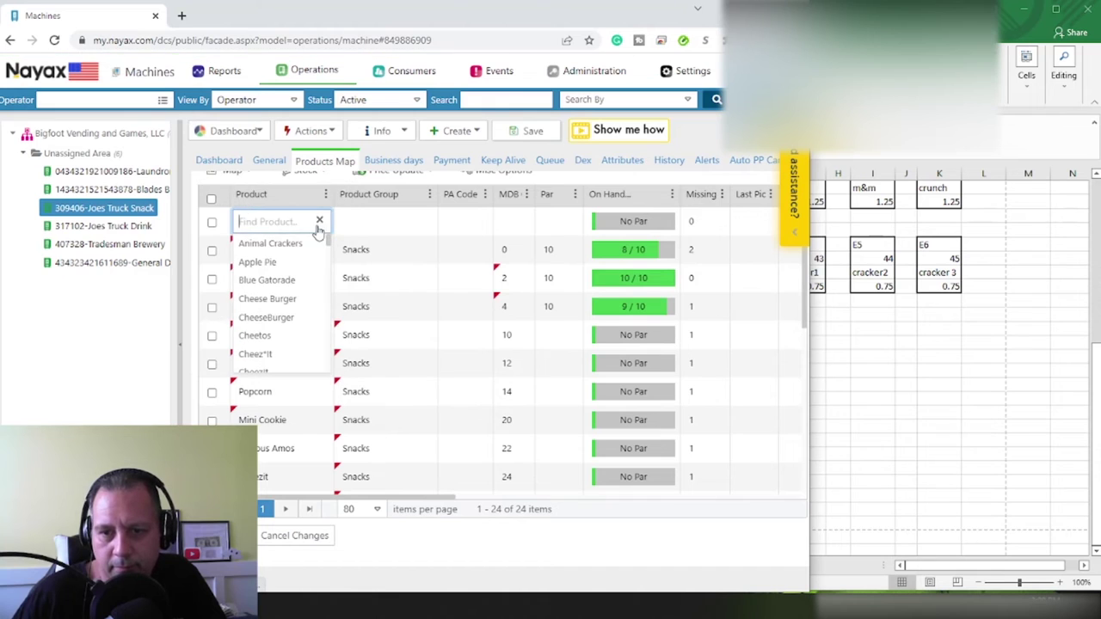
pyautogui.click(503, 224)
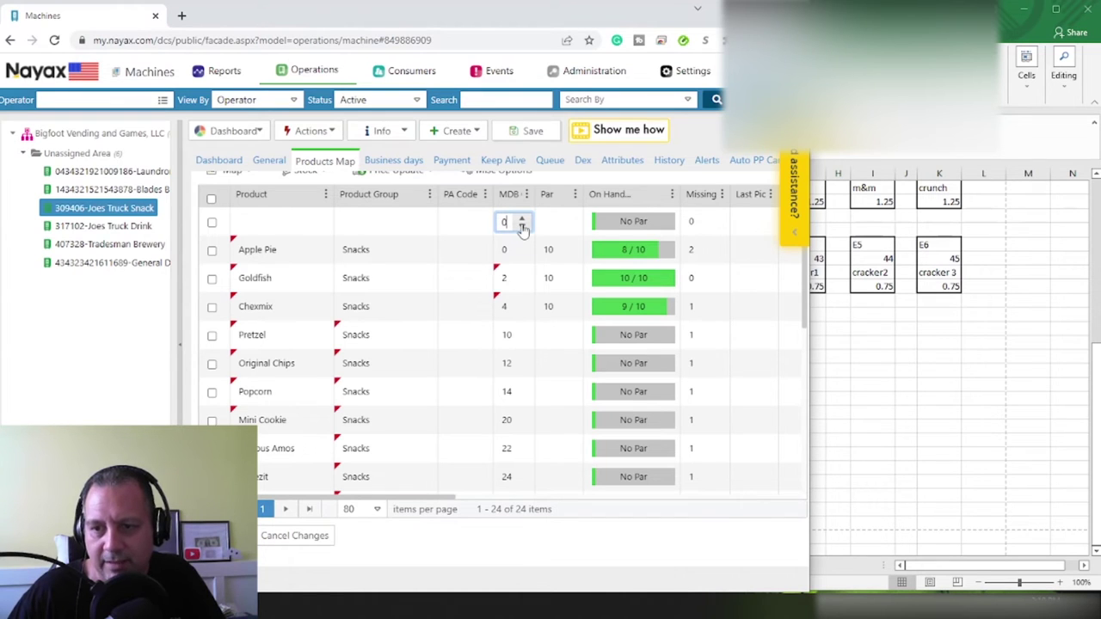
pyautogui.write('5')
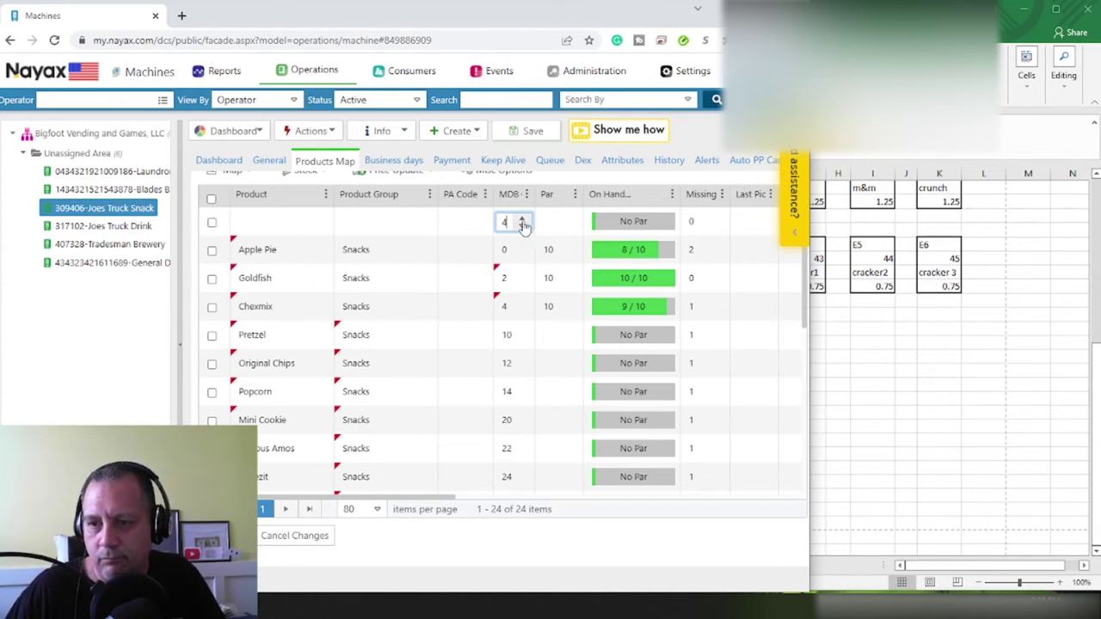
pyautogui.scroll(-3, 745, 332)
pyautogui.scroll(3, 745, 332)
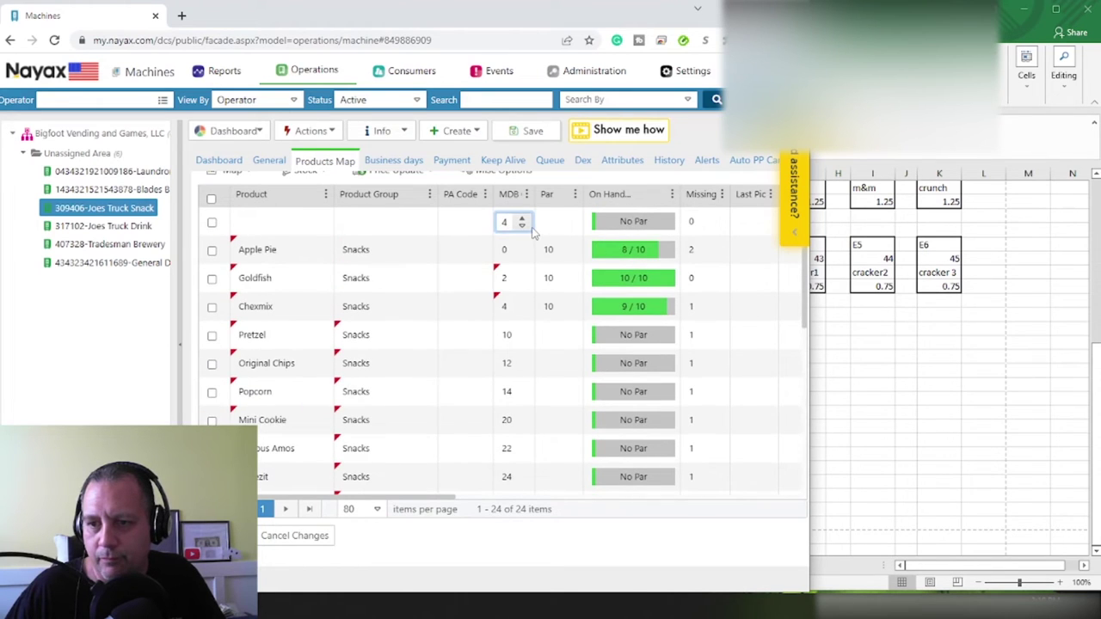
pyautogui.scroll(-5, 571, 321)
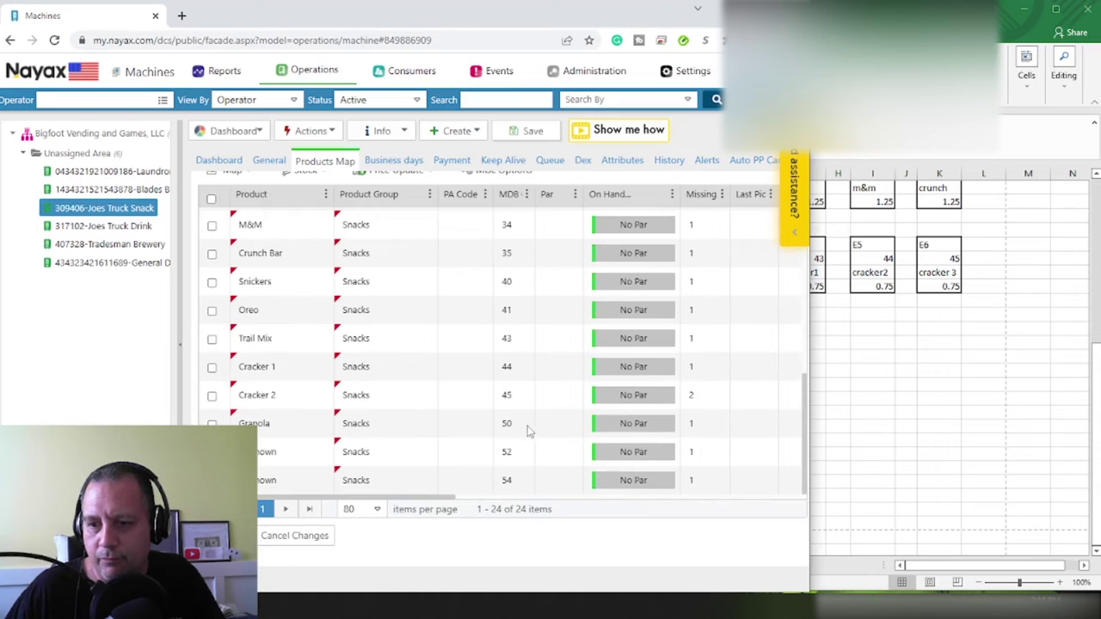
pyautogui.scroll(5, 546, 354)
pyautogui.scroll(1, 549, 351)
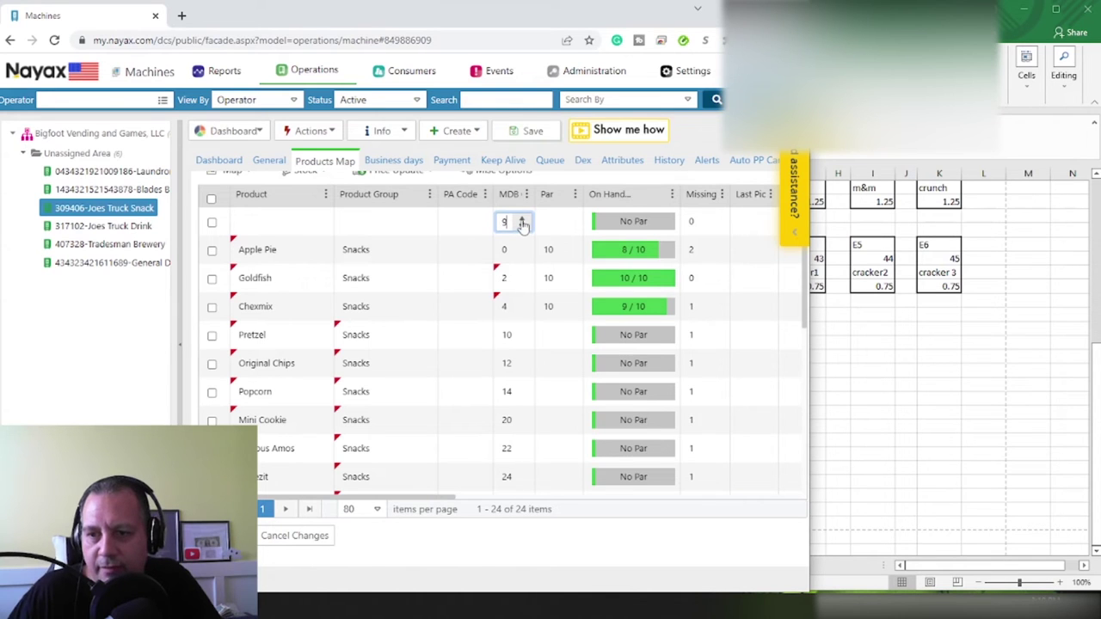
# Name the new slot trail and set its product group to Snacks.
pyautogui.click(306, 222)
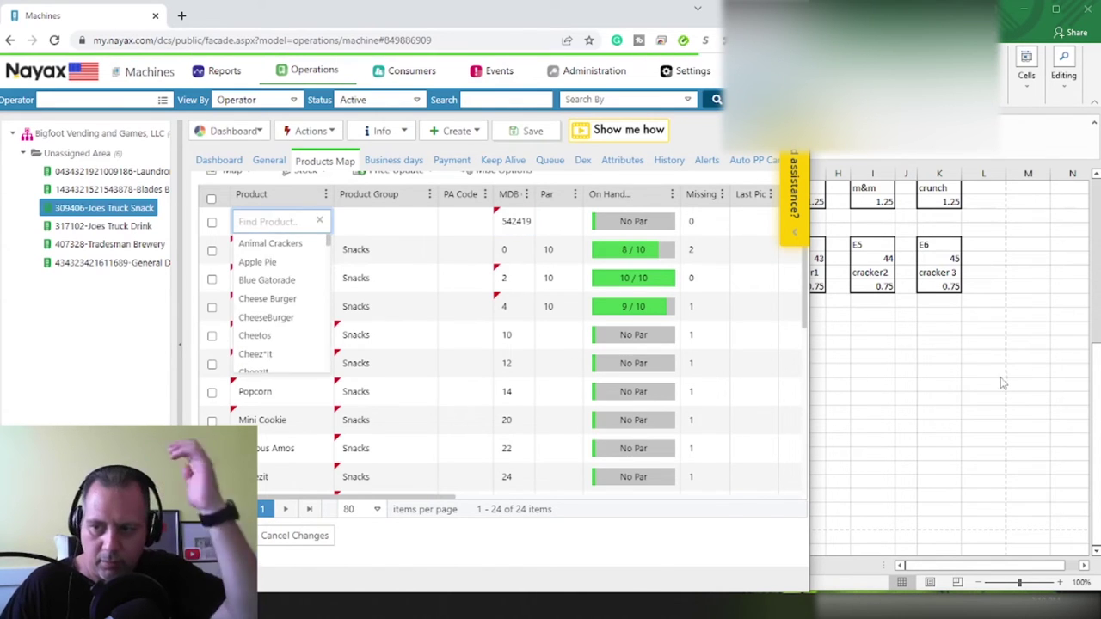
pyautogui.hotkey('alt', 'Tab')
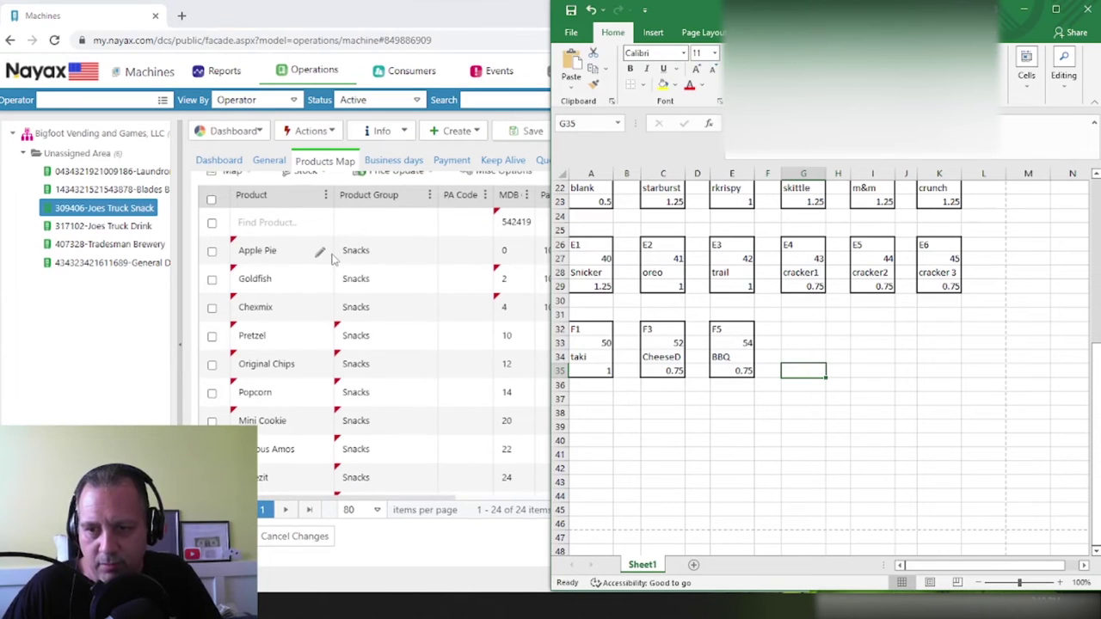
pyautogui.click(280, 244)
pyautogui.write('tra')
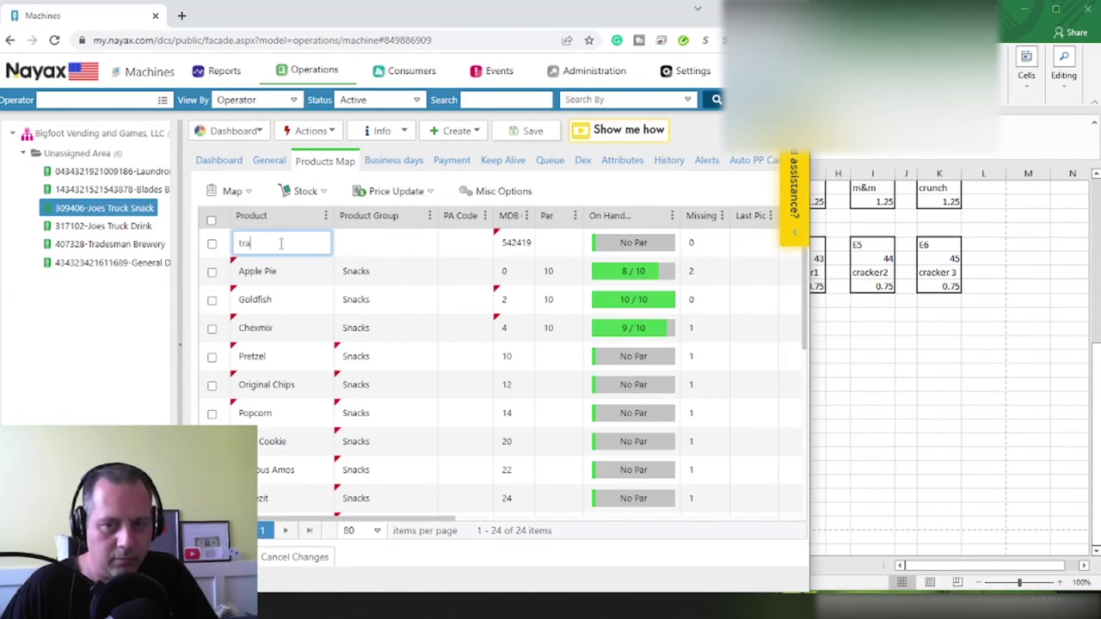
pyautogui.write('il')
pyautogui.click(401, 252)
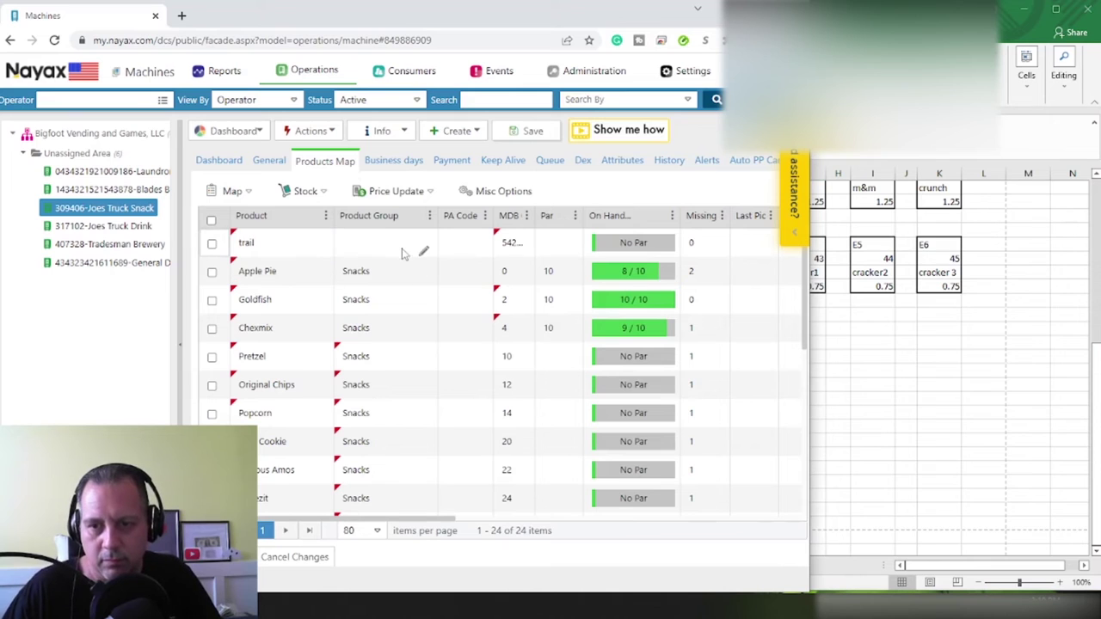
pyautogui.click(417, 251)
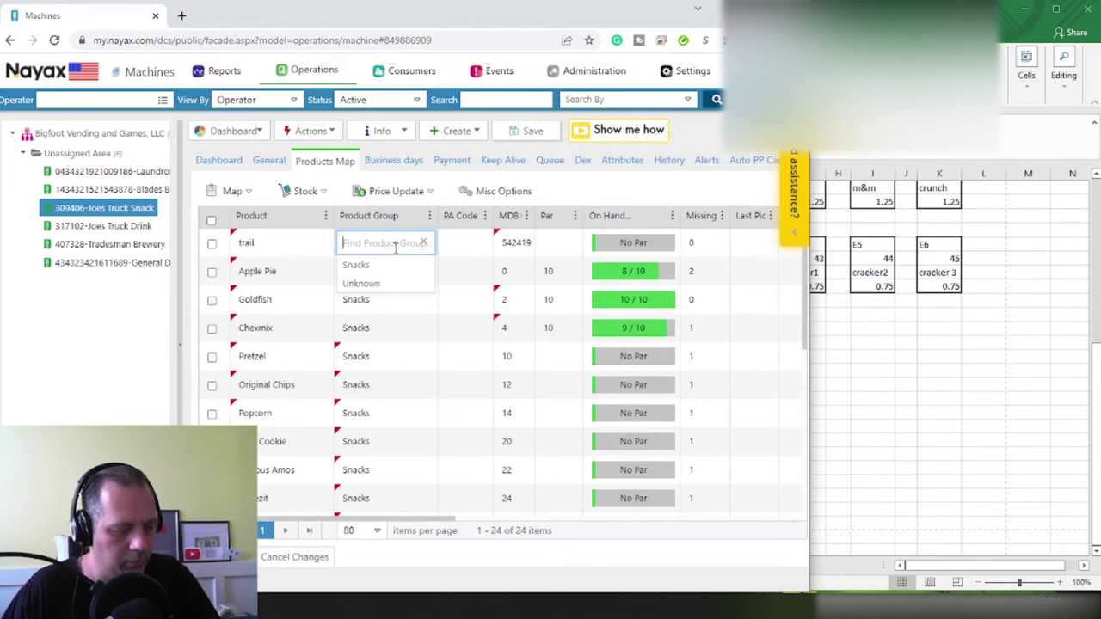
pyautogui.write('Snacks')
pyautogui.click(391, 300)
pyautogui.click(757, 361)
pyautogui.scroll(-5, 308, 314)
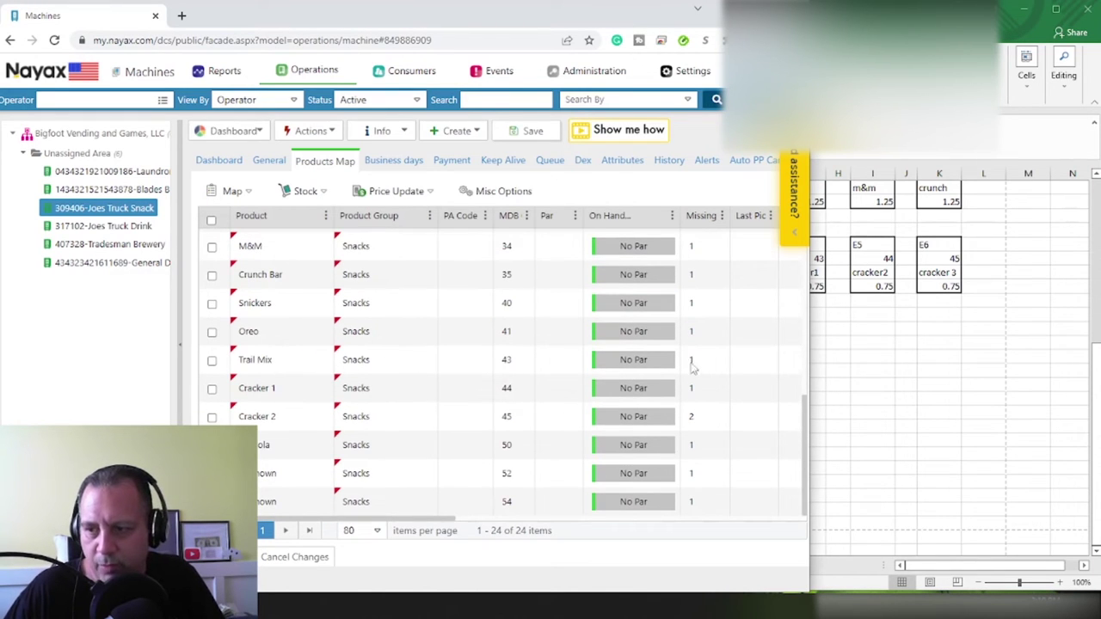
# Rename slots MDB 43, 44 and 45 Cracker 1, Cracker 2 and Granola.
pyautogui.click(895, 344)
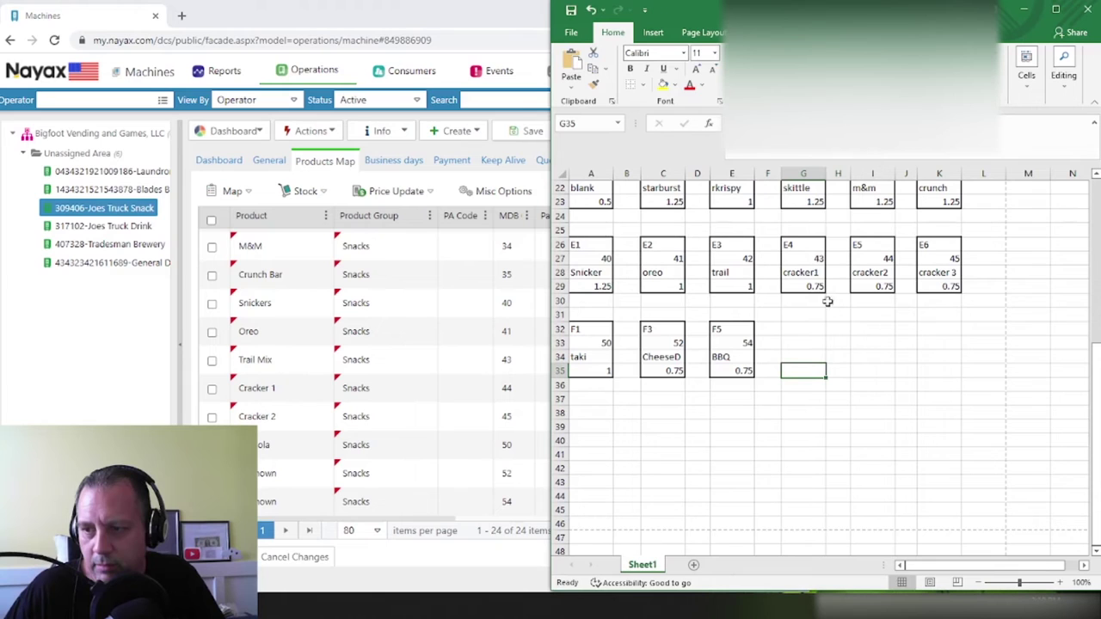
pyautogui.click(289, 362)
pyautogui.click(289, 361)
pyautogui.write('Cracker 1')
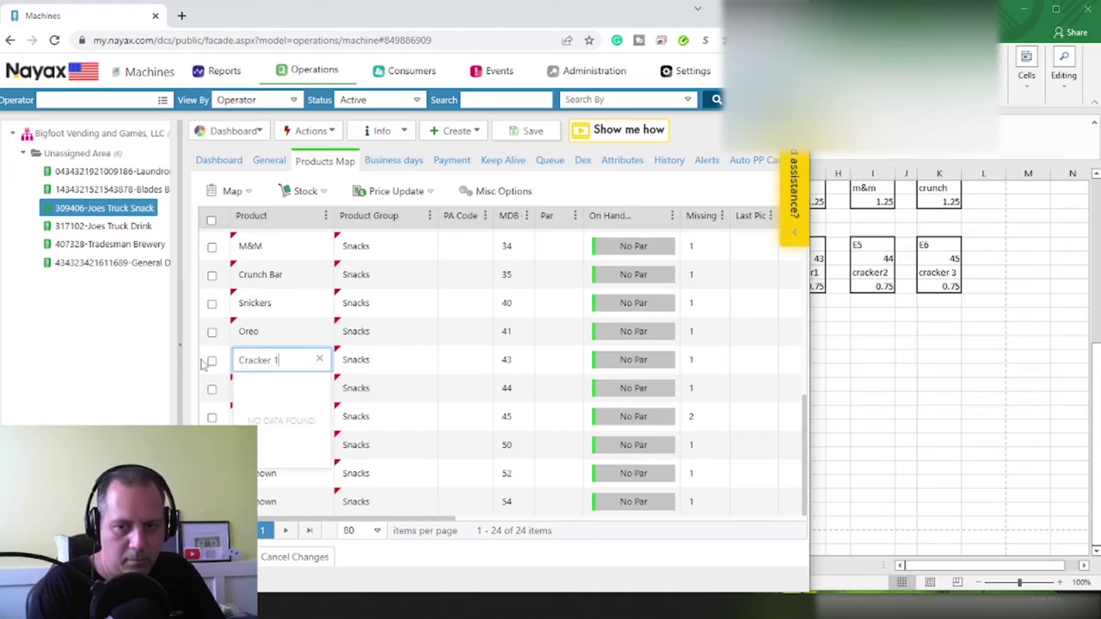
pyautogui.press('Return')
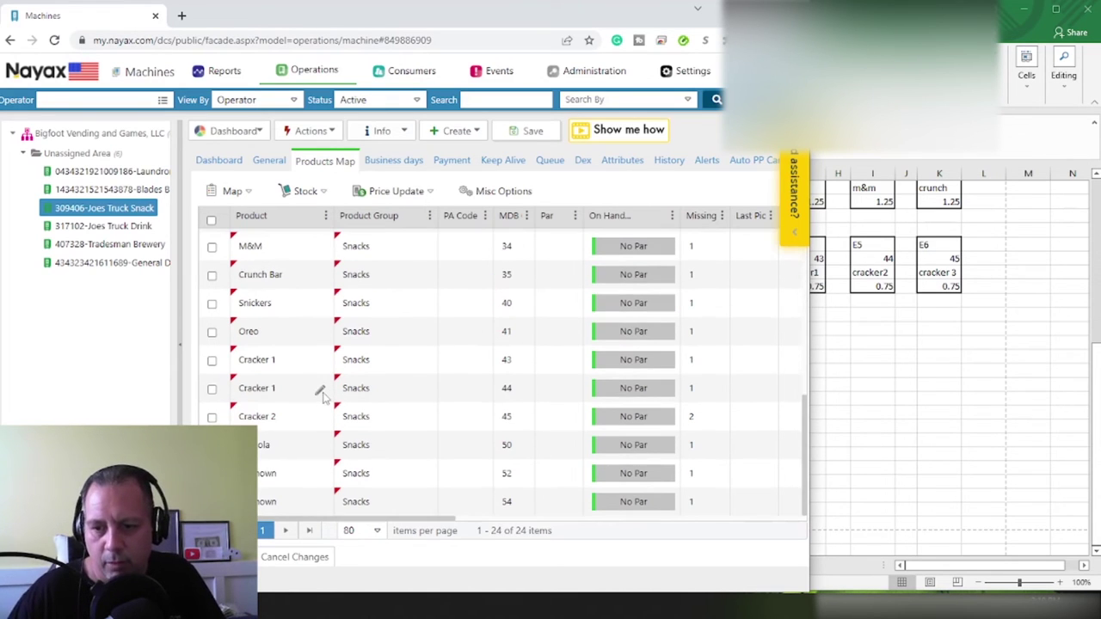
pyautogui.click(256, 388)
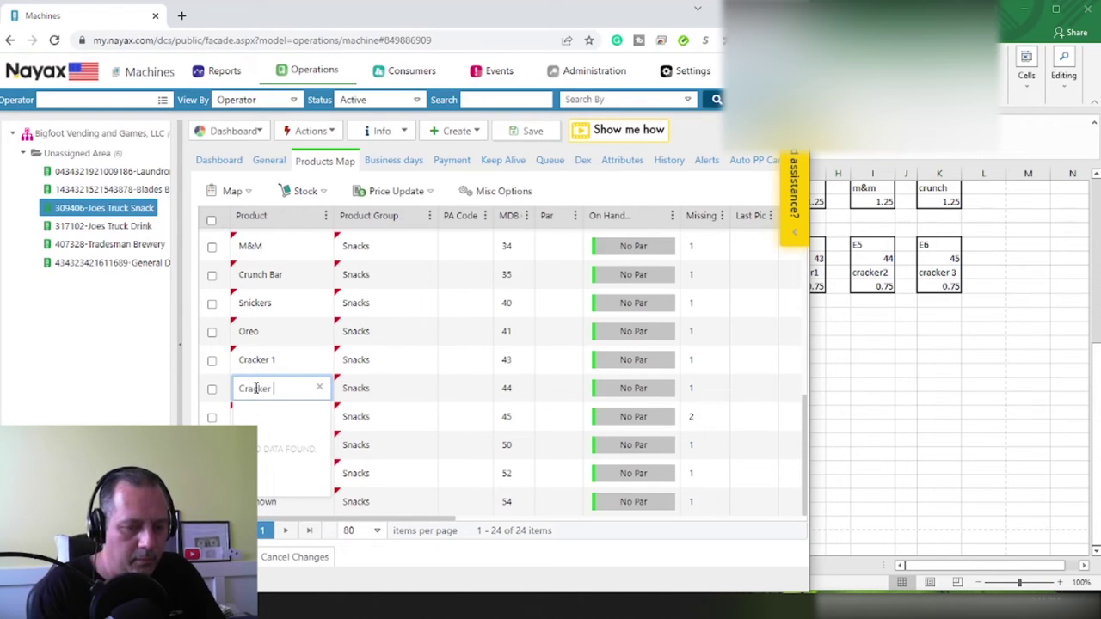
pyautogui.write('2')
pyautogui.press('Return')
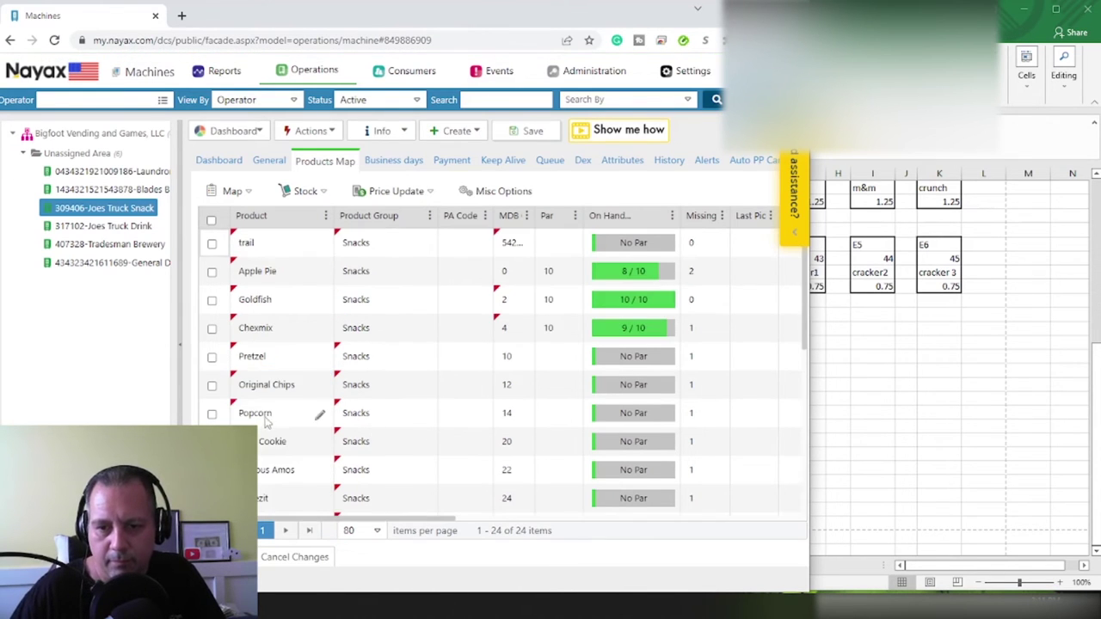
pyautogui.click(281, 417)
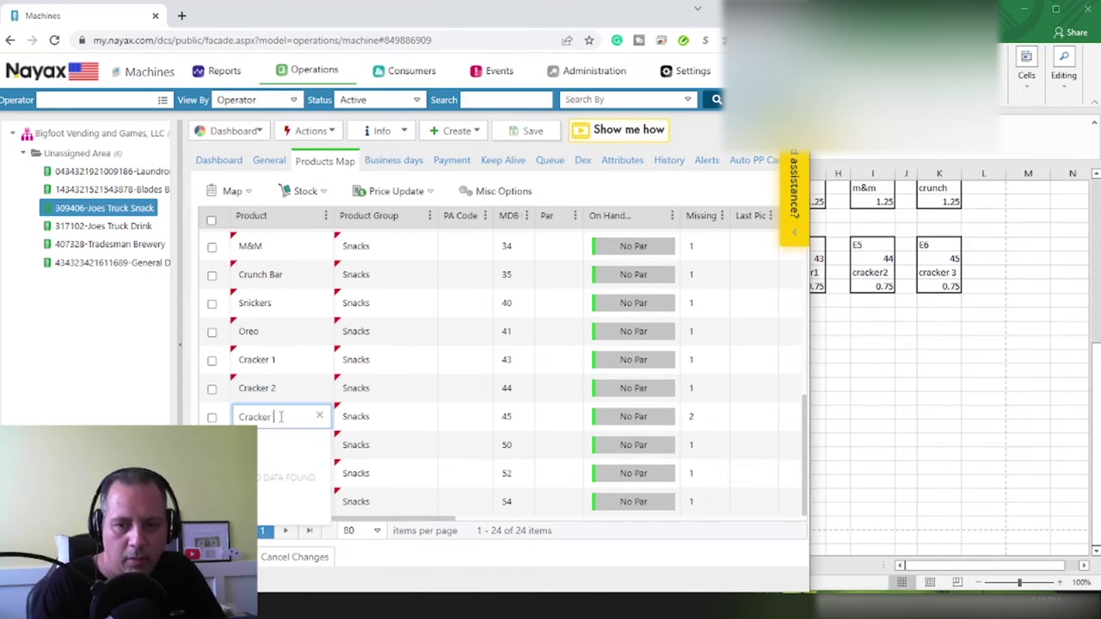
pyautogui.press('BackSpace')
pyautogui.write('Gra')
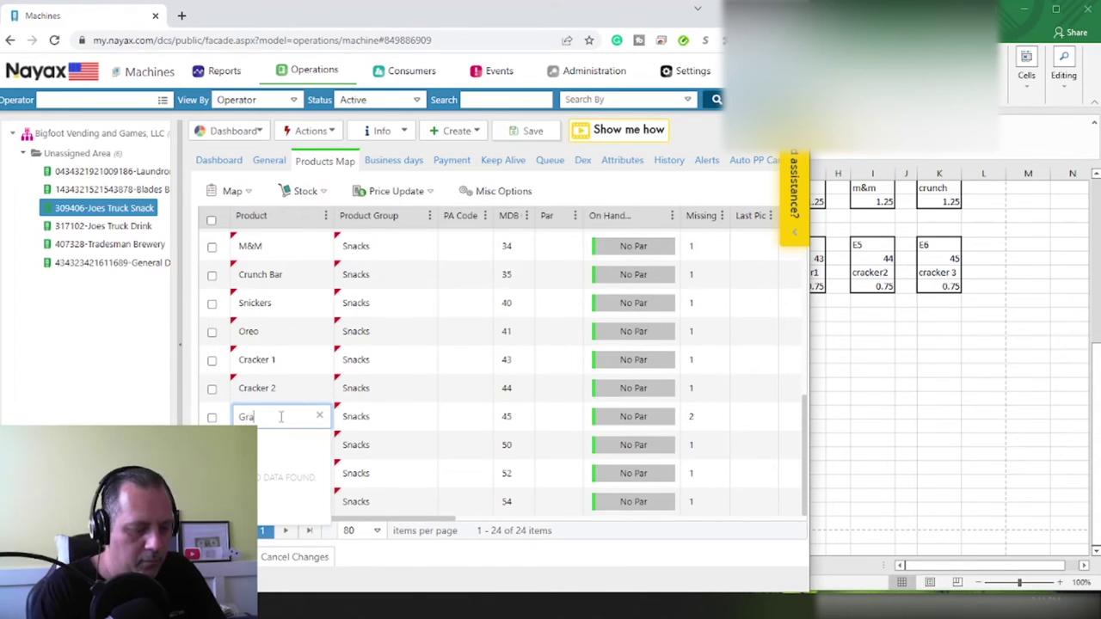
pyautogui.write('nola')
pyautogui.press('Return')
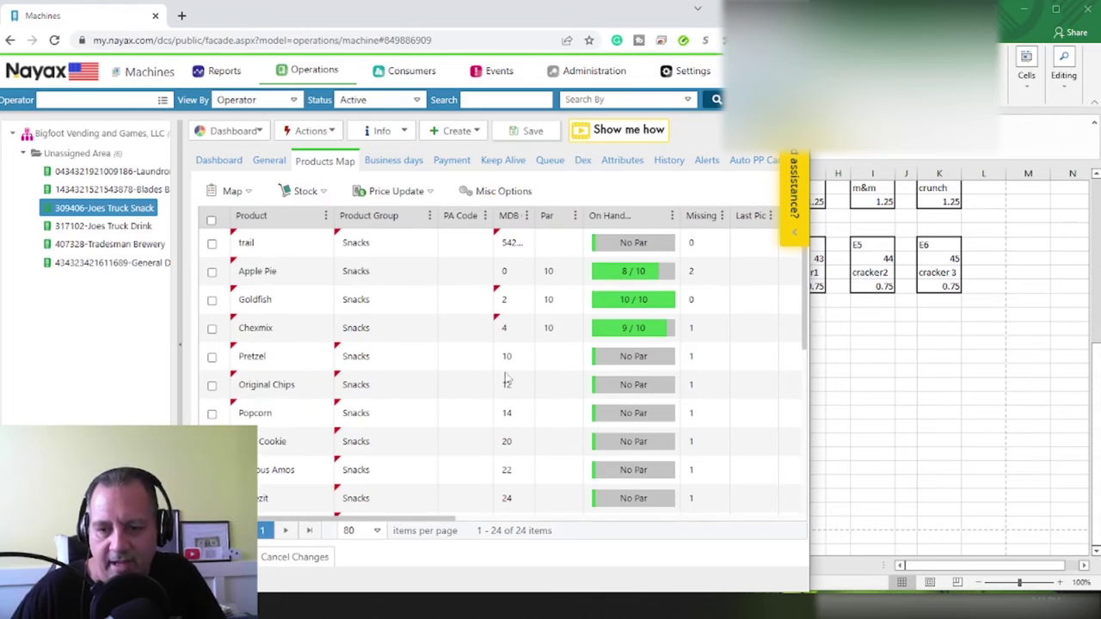
# Rename slot MDB 50 by choosing the matching mini product.
pyautogui.scroll(-1, 443, 391)
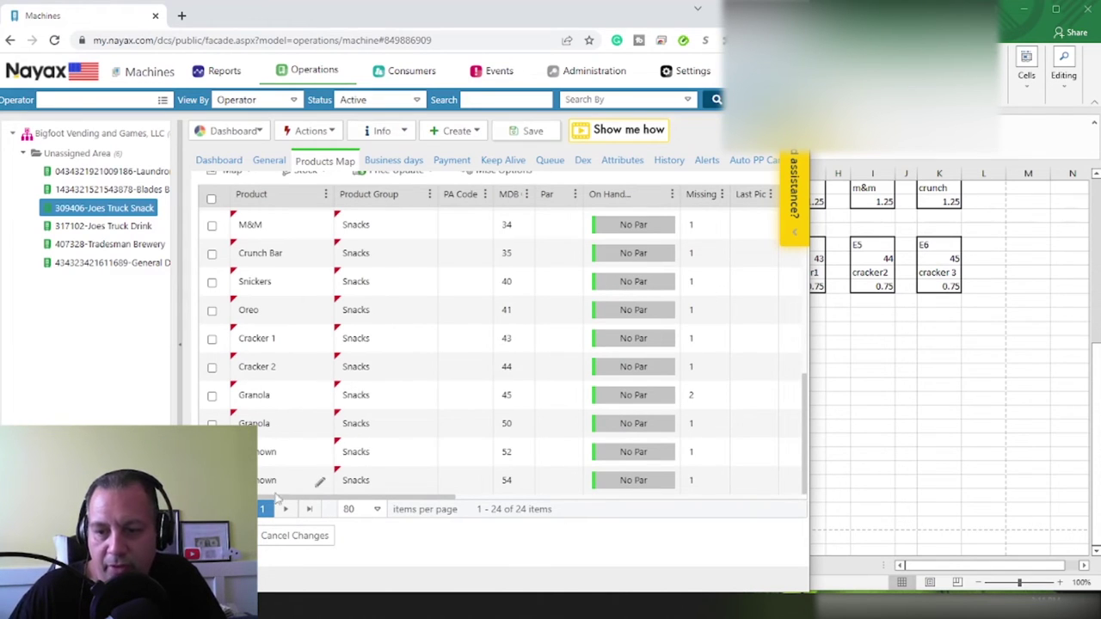
pyautogui.click(290, 426)
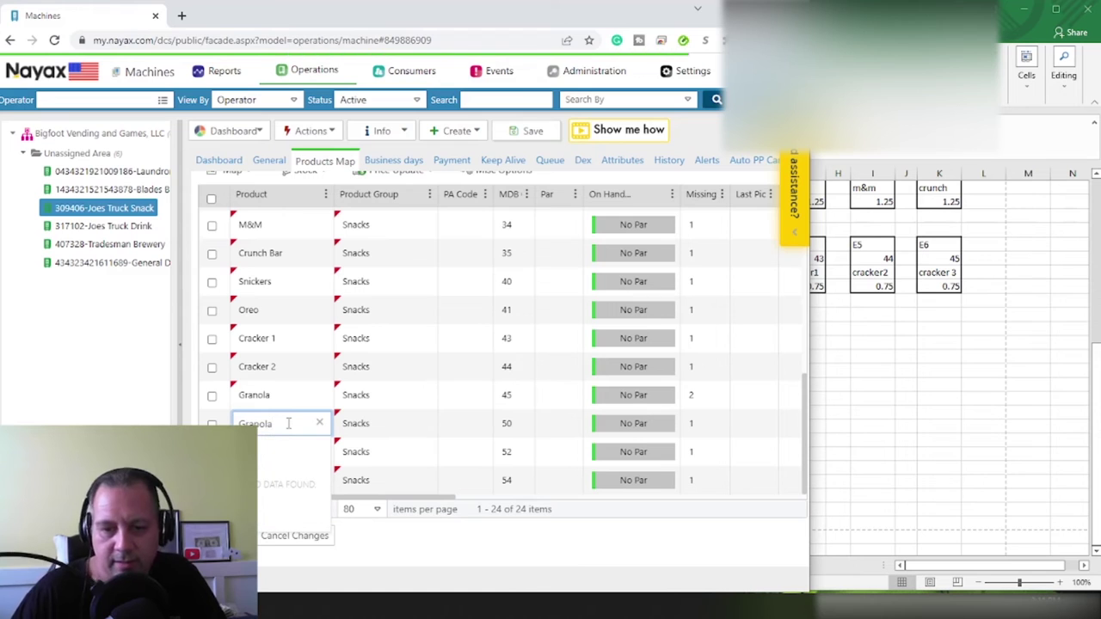
pyautogui.press('BackSpace')
pyautogui.press('BackSpace')
pyautogui.press('BackSpace')
pyautogui.press('BackSpace')
pyautogui.press('BackSpace')
pyautogui.press('BackSpace')
pyautogui.press('BackSpace')
pyautogui.write('mini')
pyautogui.click(278, 437)
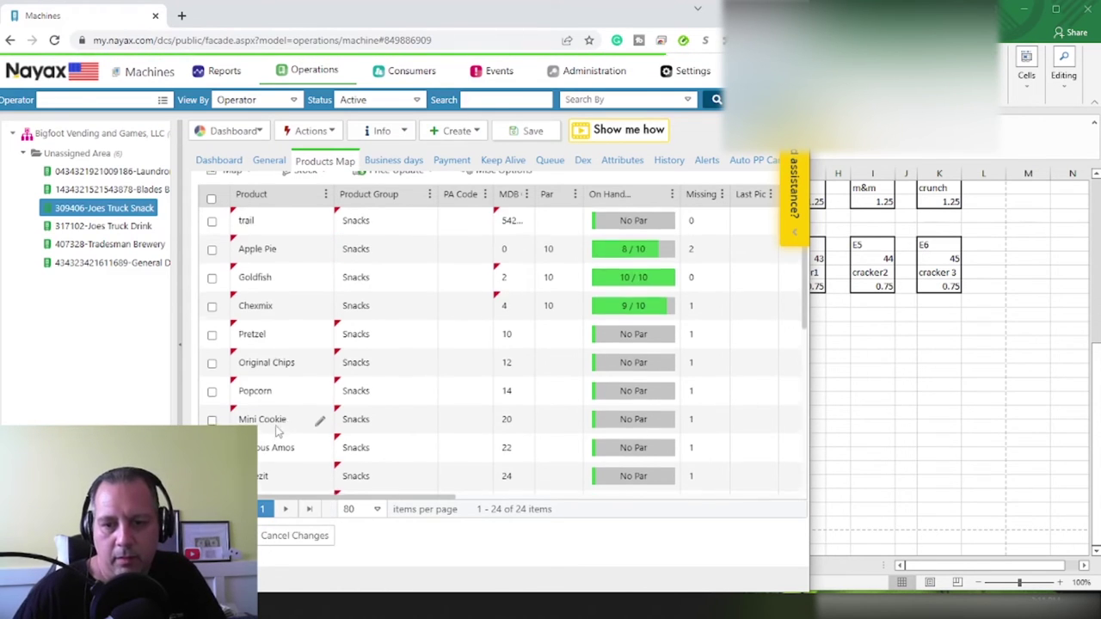
pyautogui.scroll(-5, 277, 433)
# Name slot MDB 52 Cheese Doodle and enter trail in the Unknown slot.
pyautogui.click(270, 456)
pyautogui.click(912, 372)
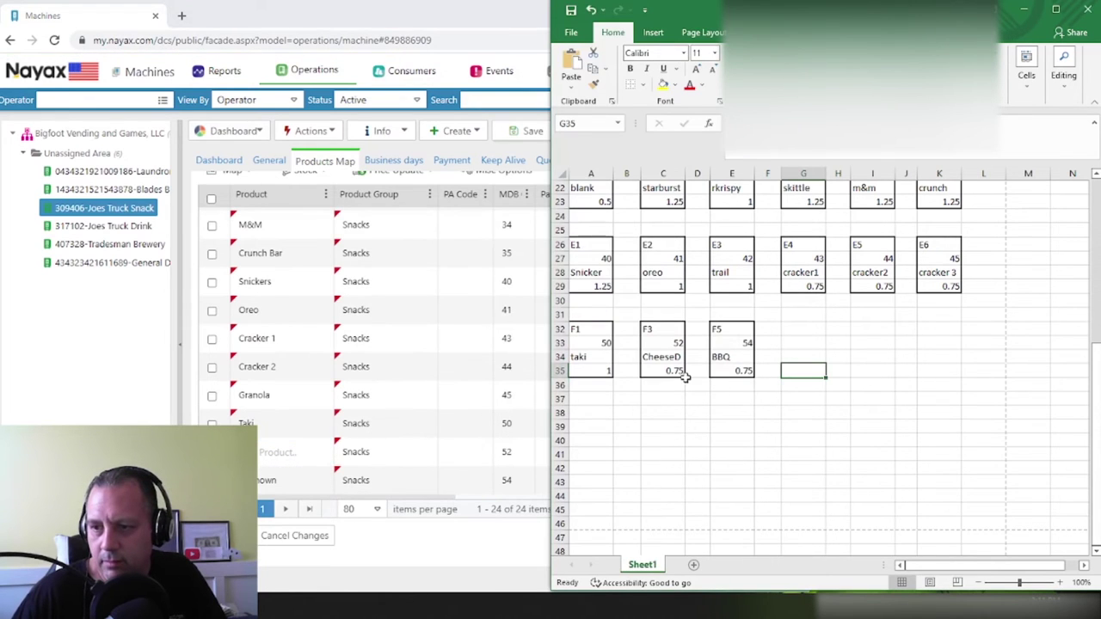
pyautogui.click(264, 451)
pyautogui.click(264, 451)
pyautogui.write('Cheese Doodle')
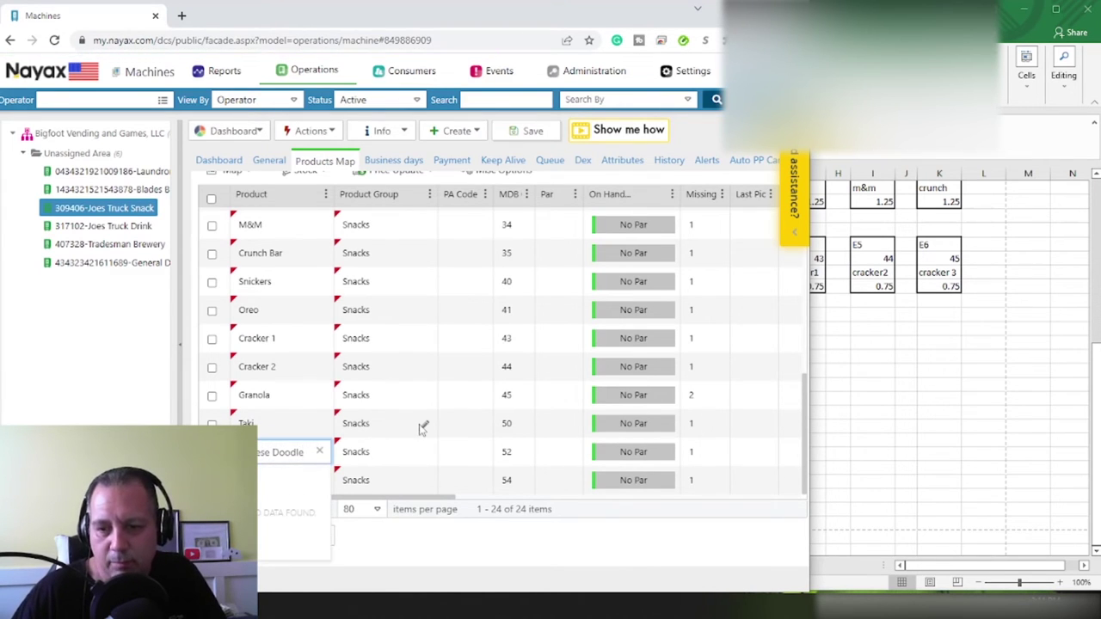
pyautogui.scroll(5, 419, 428)
pyautogui.scroll(-5, 419, 418)
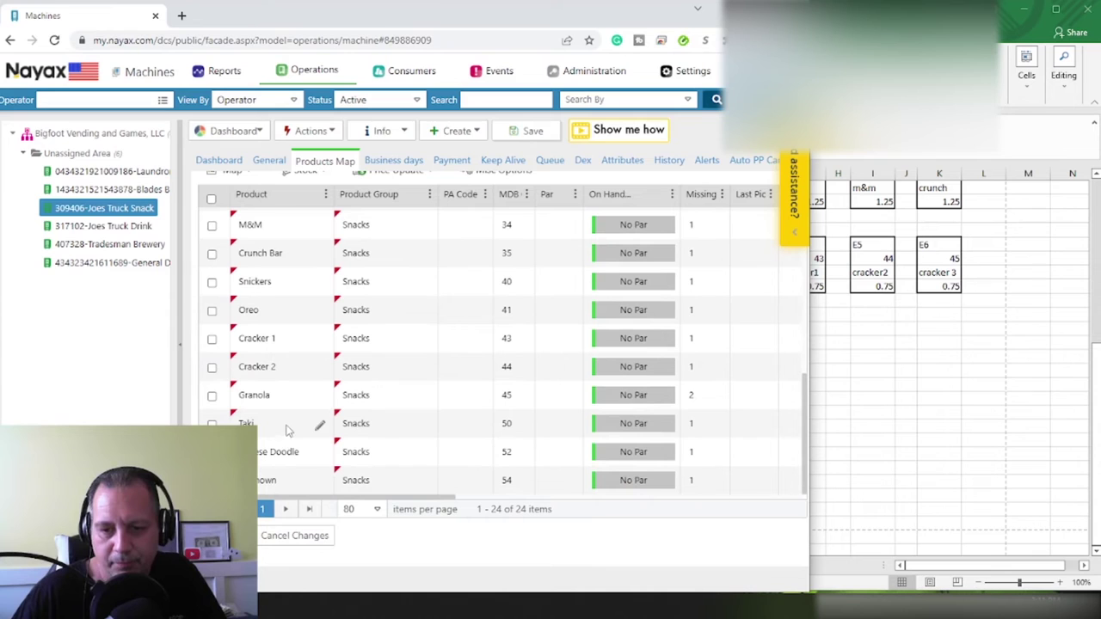
pyautogui.click(271, 480)
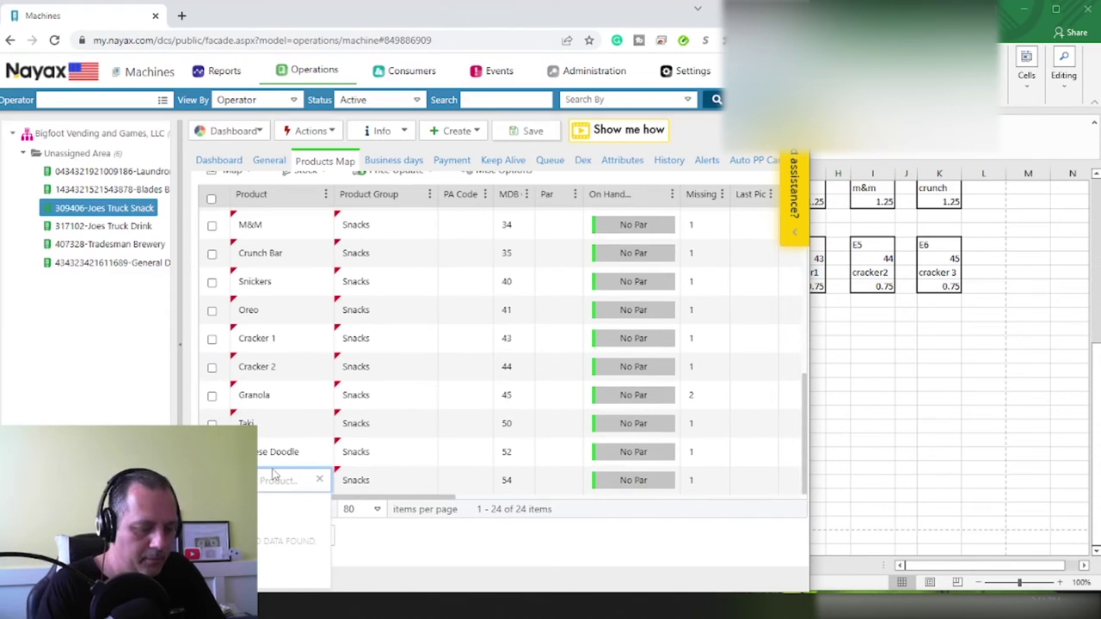
pyautogui.write('trail')
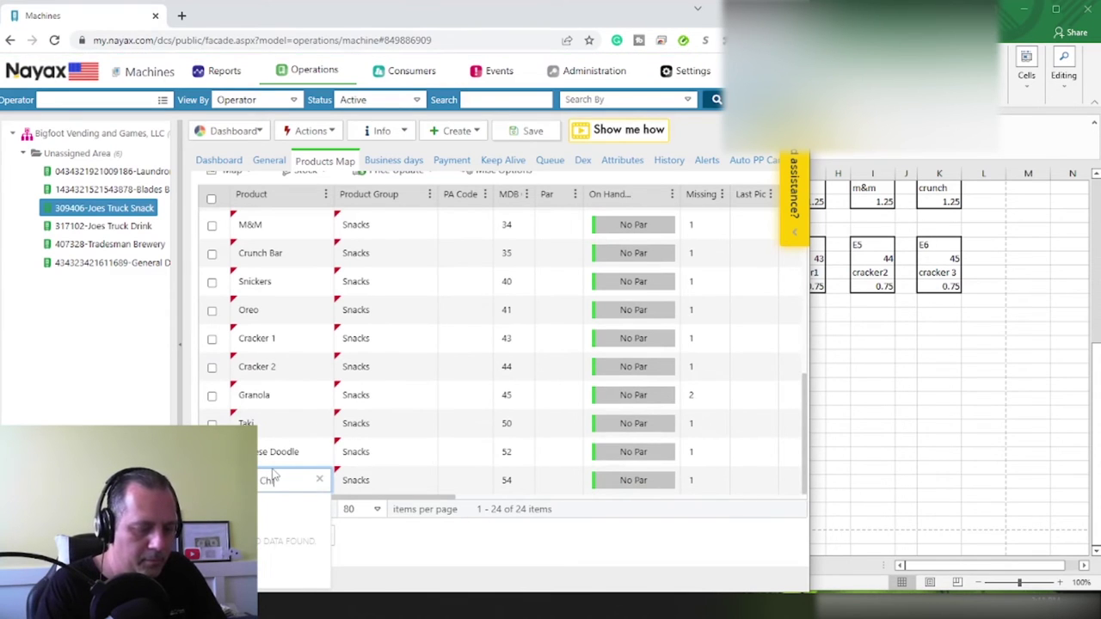
pyautogui.press('Return')
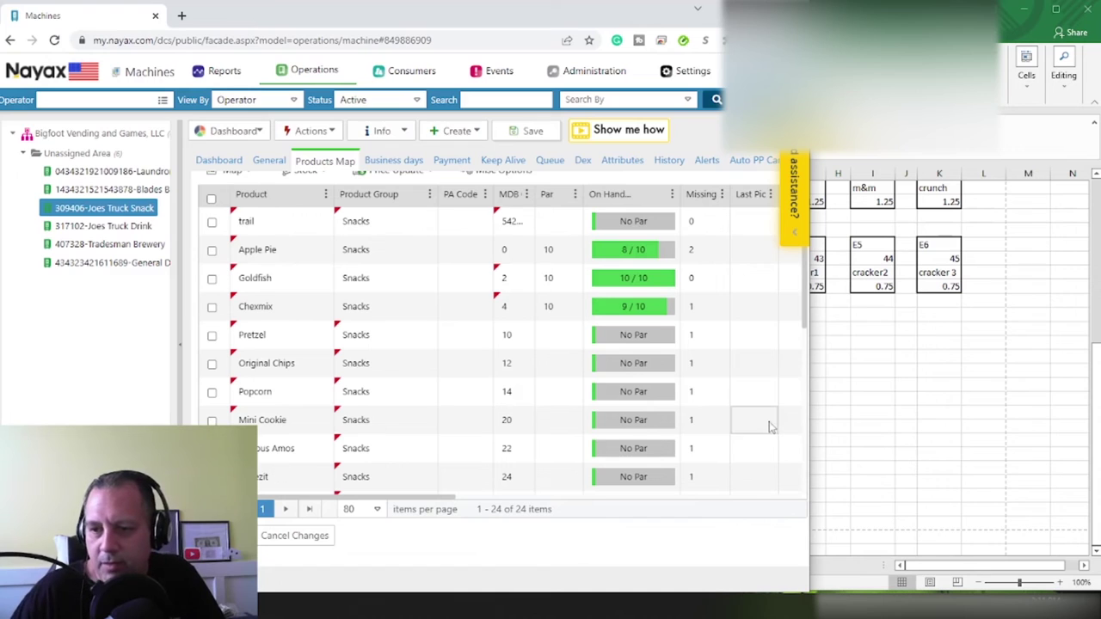
# Make Apple Pie1, Goldfish1, Pretzel1, Mini Cookie1 and Famous Amos1 unique, saving after each.
pyautogui.click(520, 132)
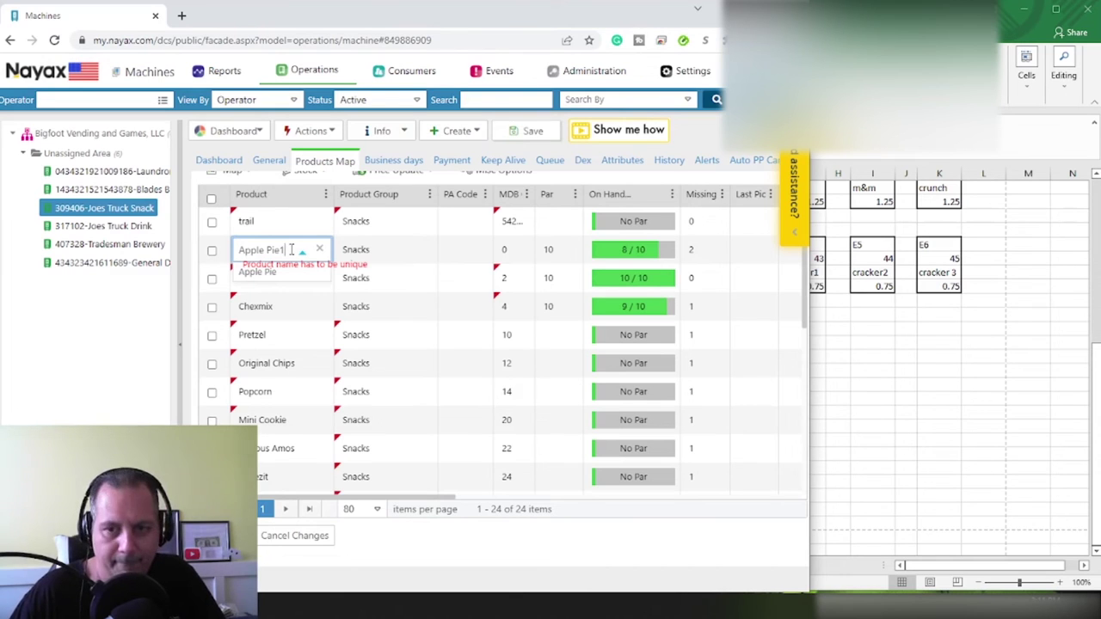
pyautogui.click(526, 132)
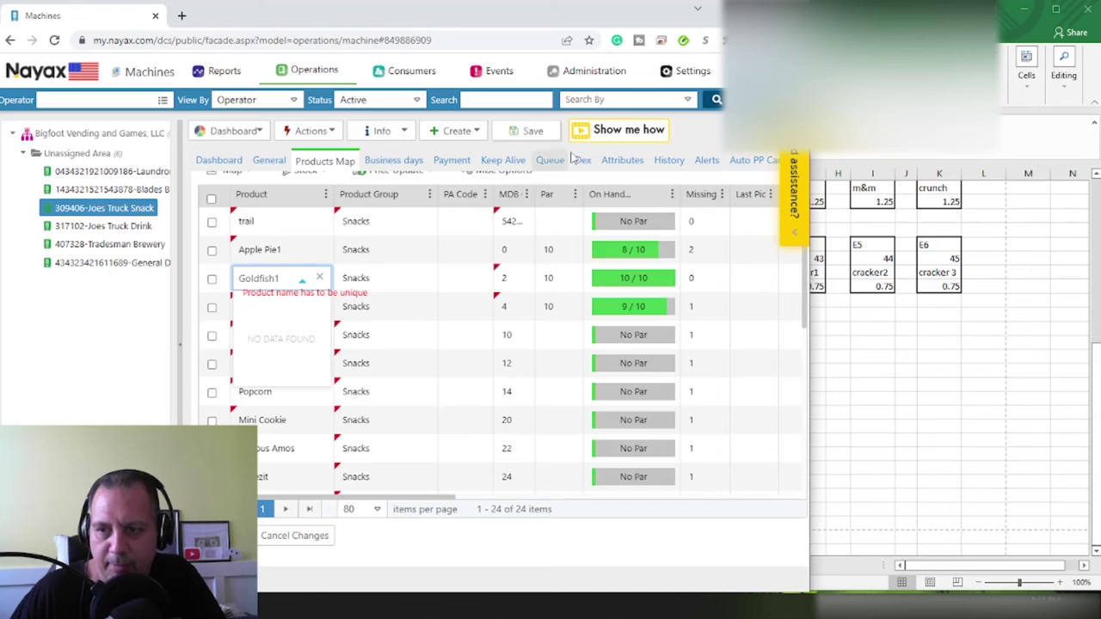
pyautogui.click(529, 132)
pyautogui.write('1')
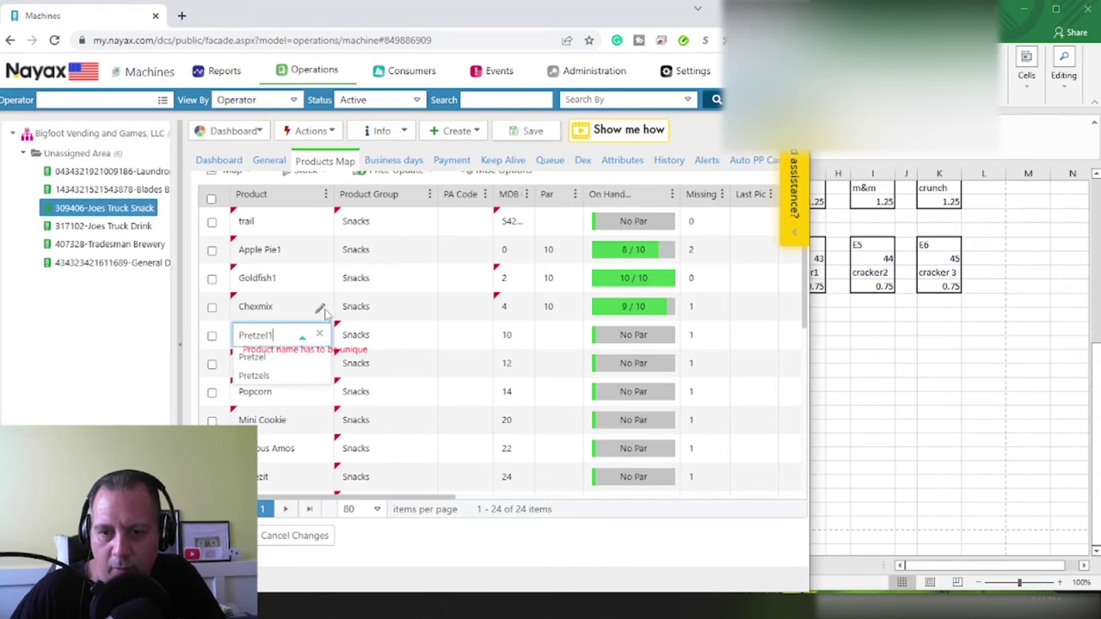
pyautogui.click(521, 134)
pyautogui.write('1')
pyautogui.click(519, 136)
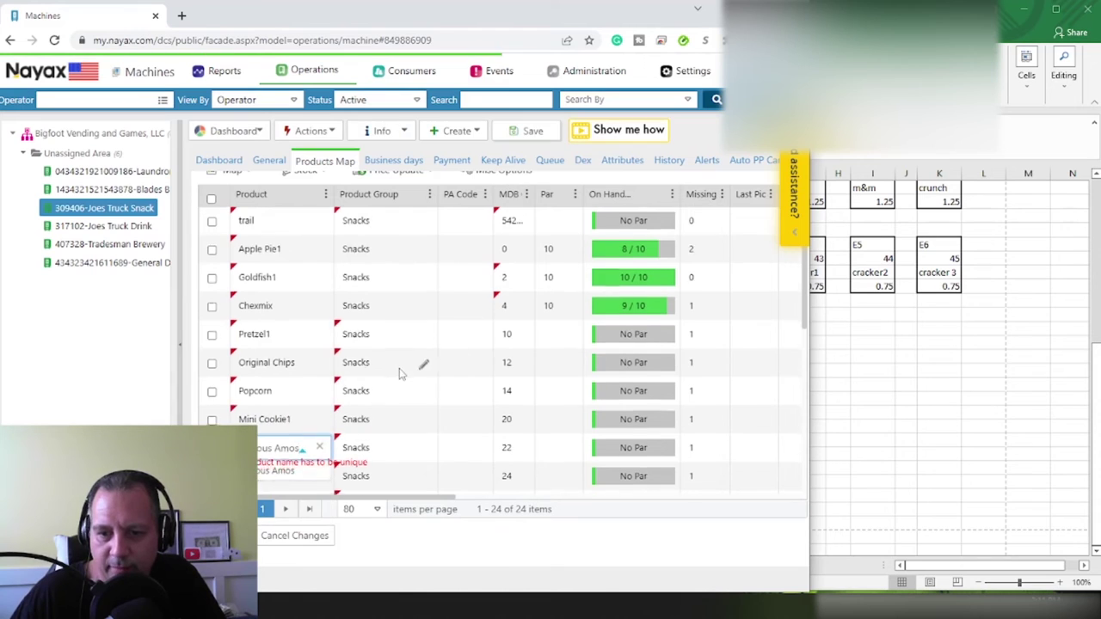
pyautogui.scroll(-2, 405, 370)
pyautogui.write('1')
pyautogui.click(533, 130)
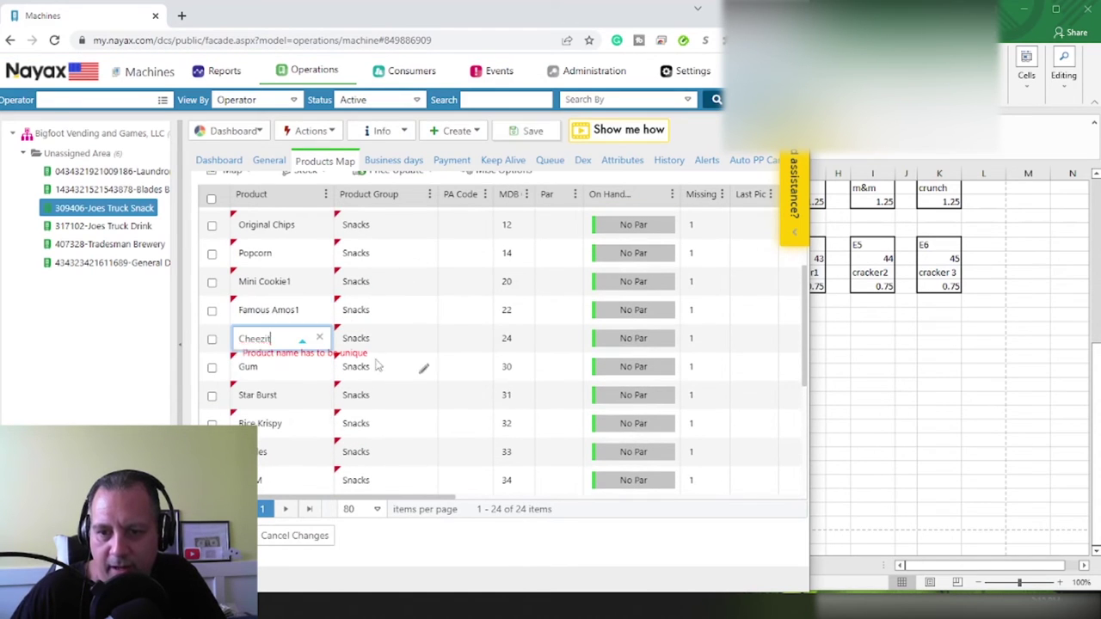
# Rename Cheezit1, Star Burst1, Rice Krispy1, M&M1, Snickers1, Oreo1, then save and confirm.
pyautogui.write('1')
pyautogui.click(511, 133)
pyautogui.write('11')
pyautogui.click(534, 131)
pyautogui.write('1')
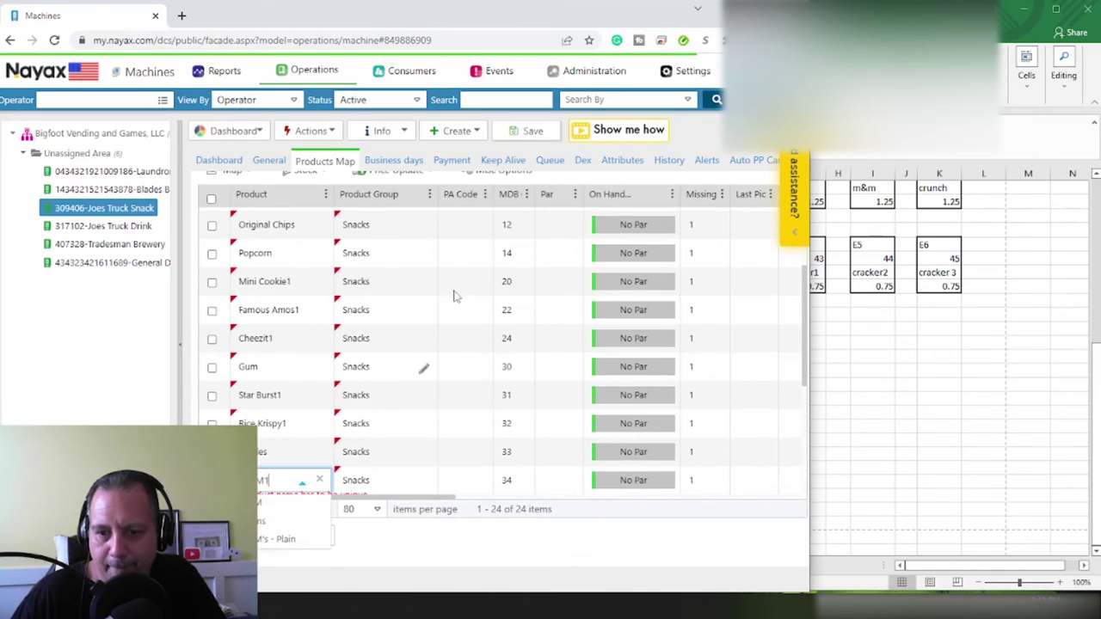
pyautogui.click(519, 134)
pyautogui.write('1')
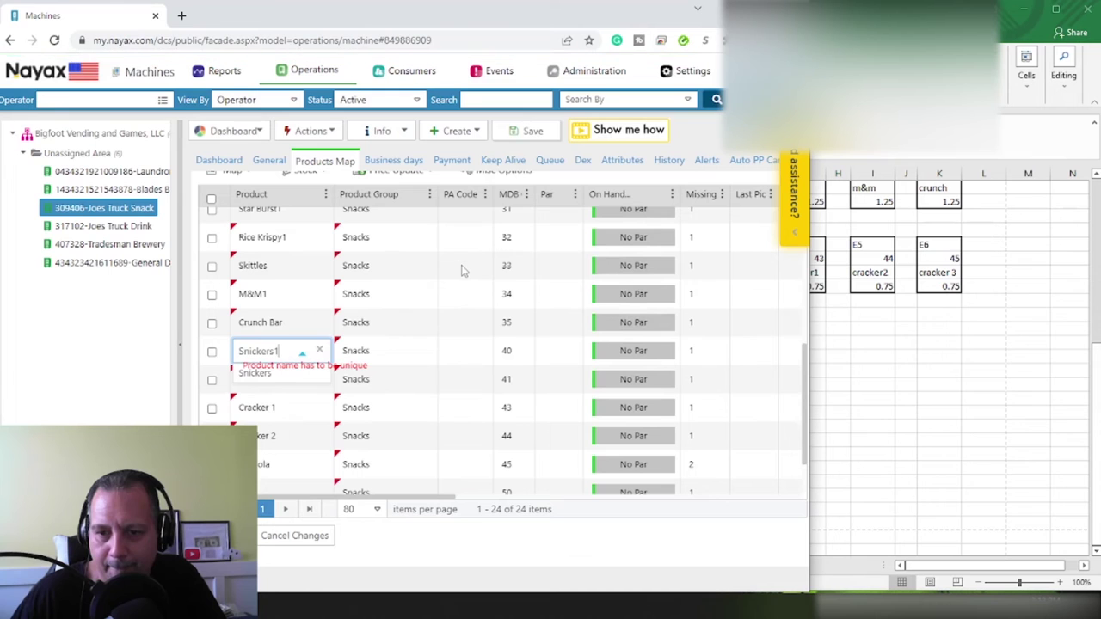
pyautogui.click(525, 134)
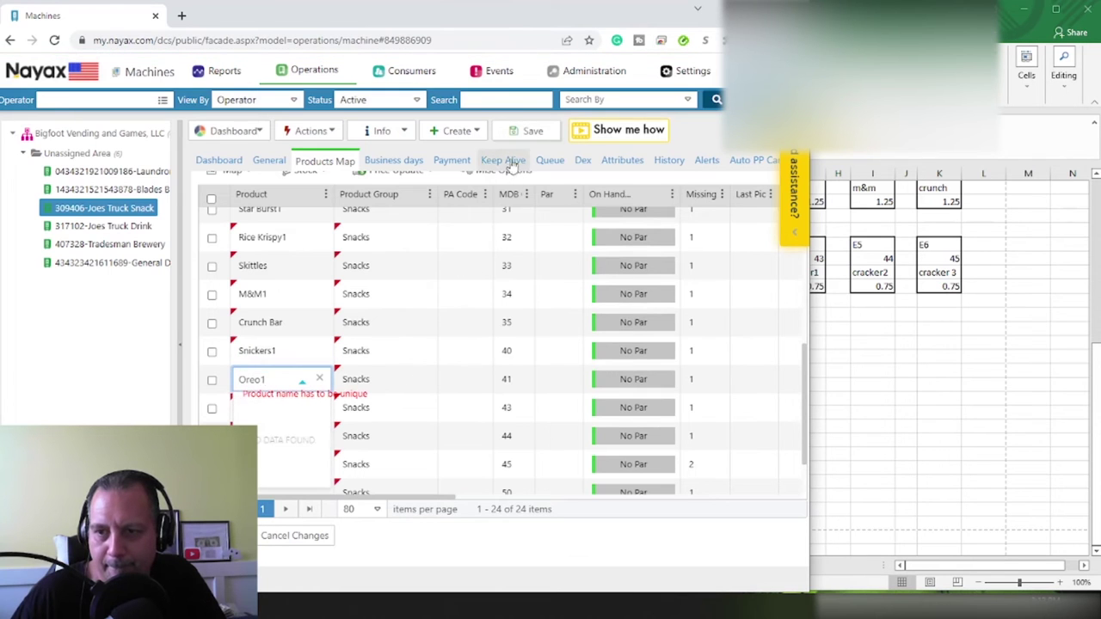
pyautogui.click(516, 131)
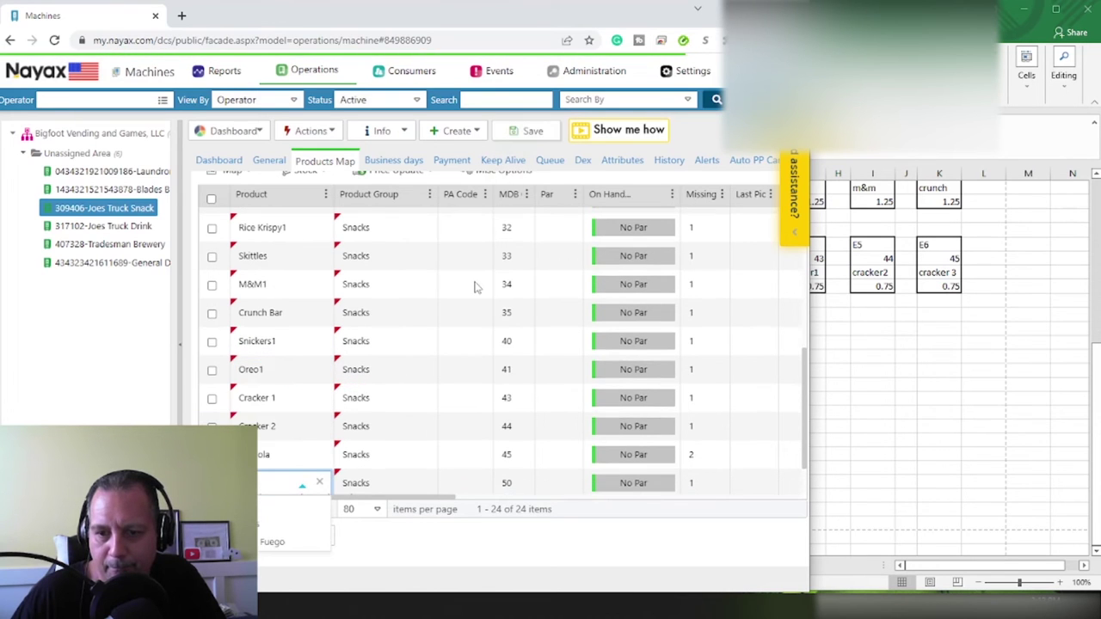
pyautogui.click(533, 131)
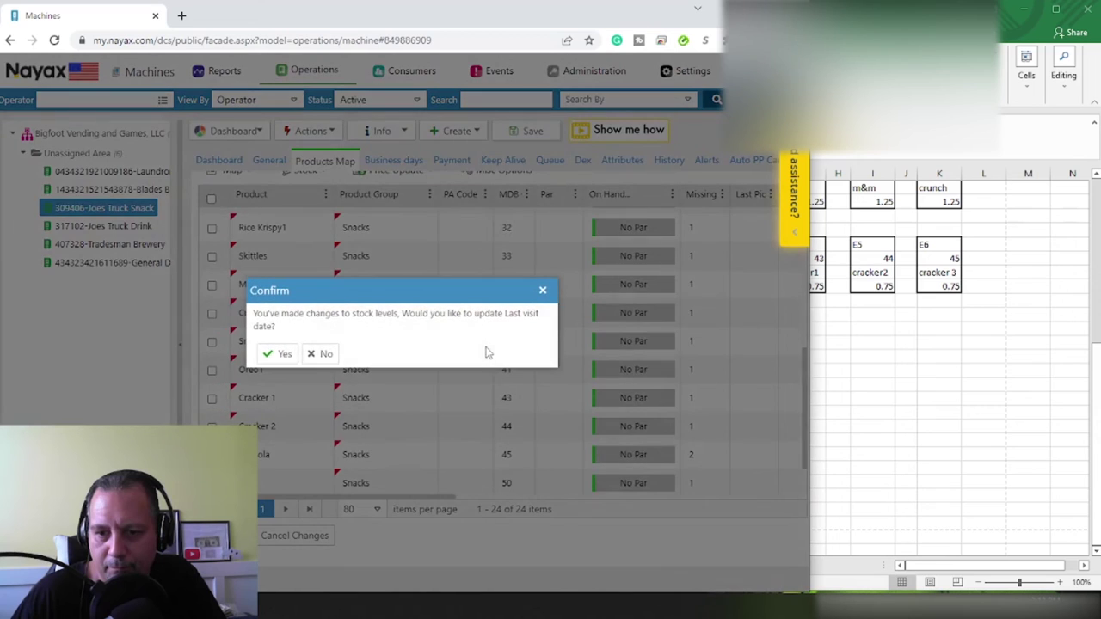
pyautogui.click(277, 354)
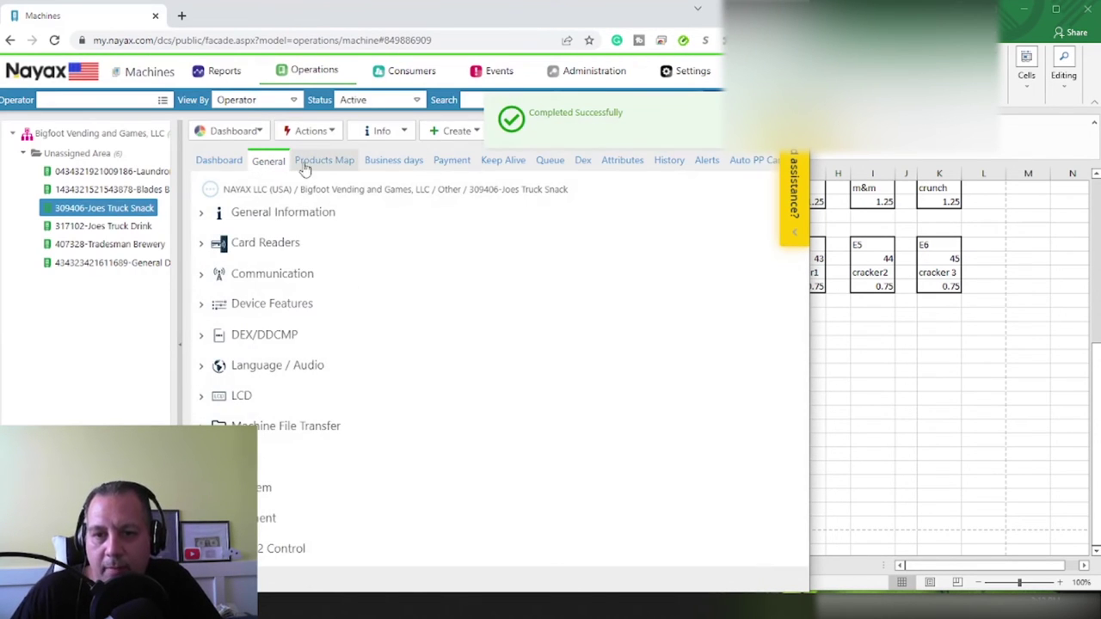
# Change the trail row's MDB code from its placeholder to 42.
pyautogui.click(321, 162)
pyautogui.scroll(5, 644, 448)
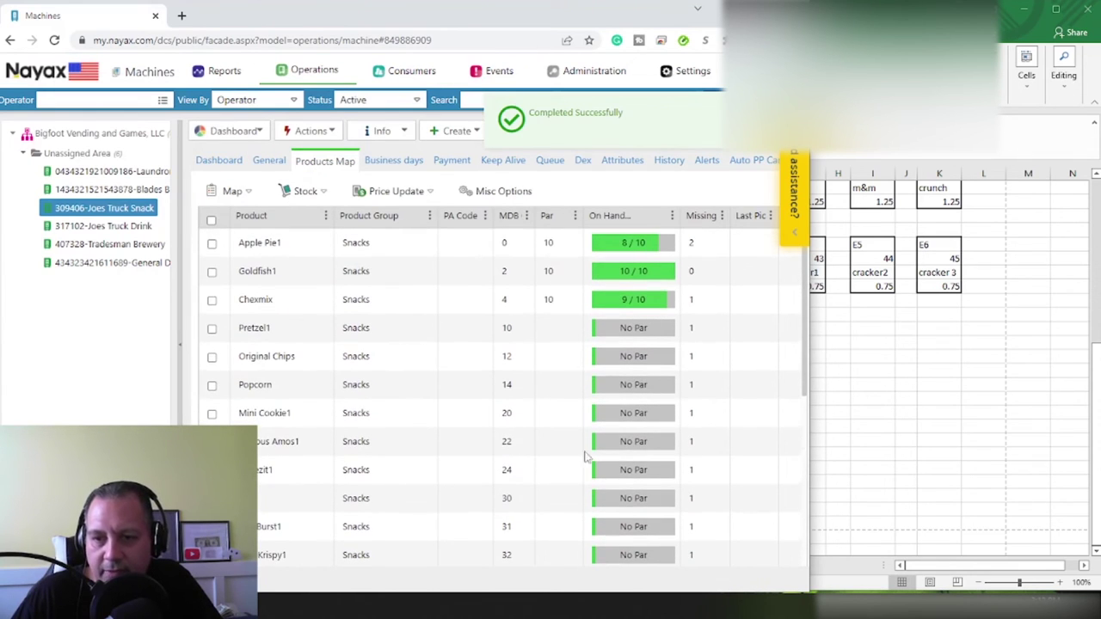
pyautogui.scroll(-2, 416, 381)
pyautogui.scroll(2, 416, 382)
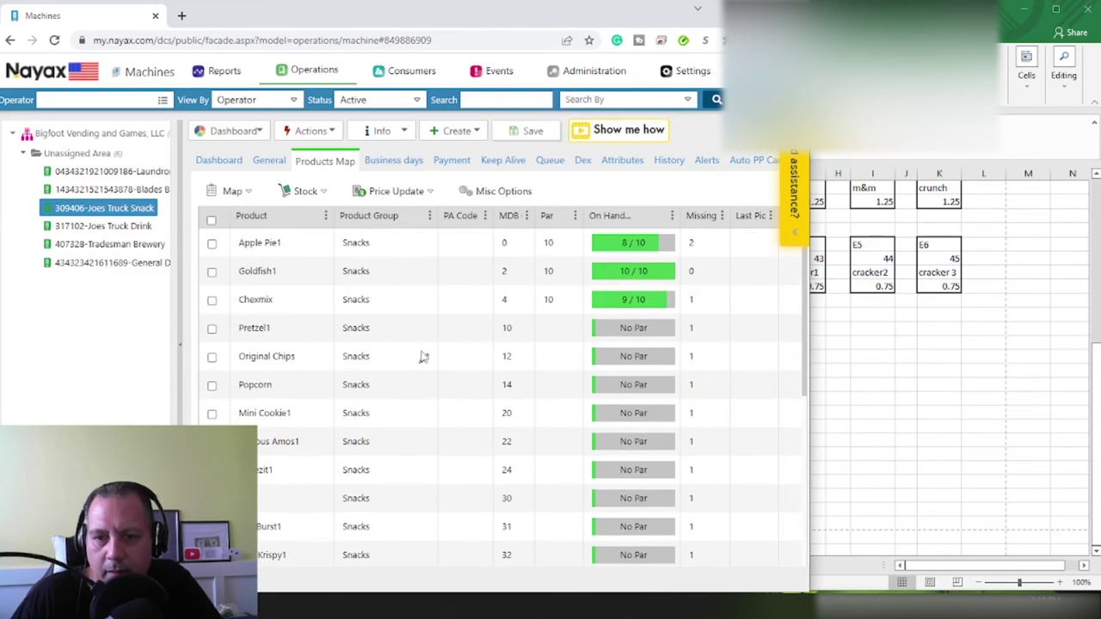
pyautogui.scroll(-5, 423, 358)
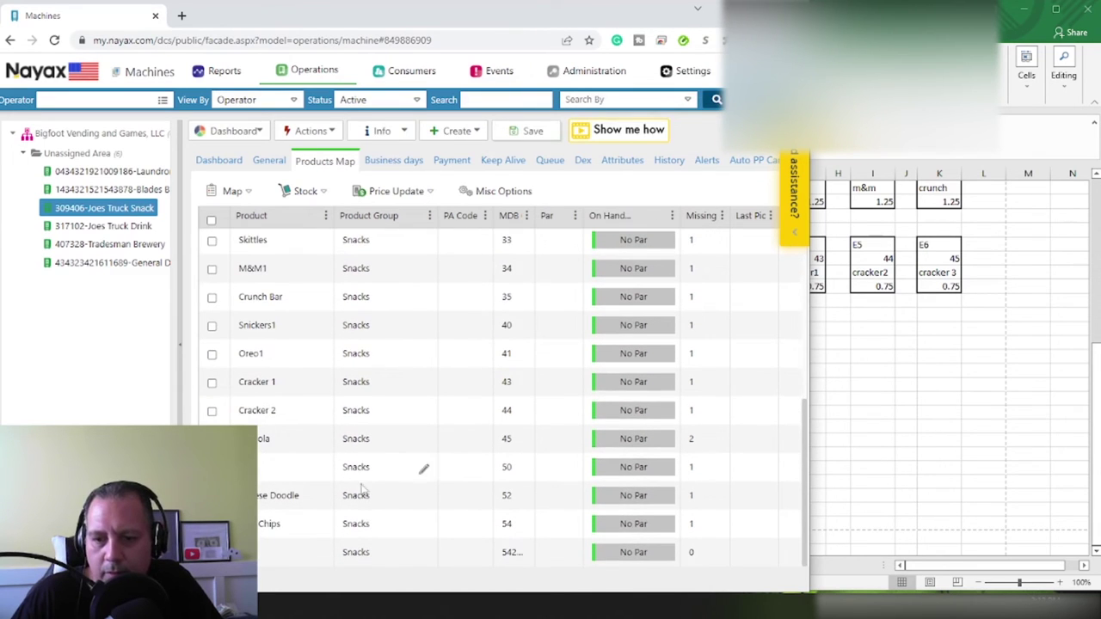
pyautogui.click(511, 557)
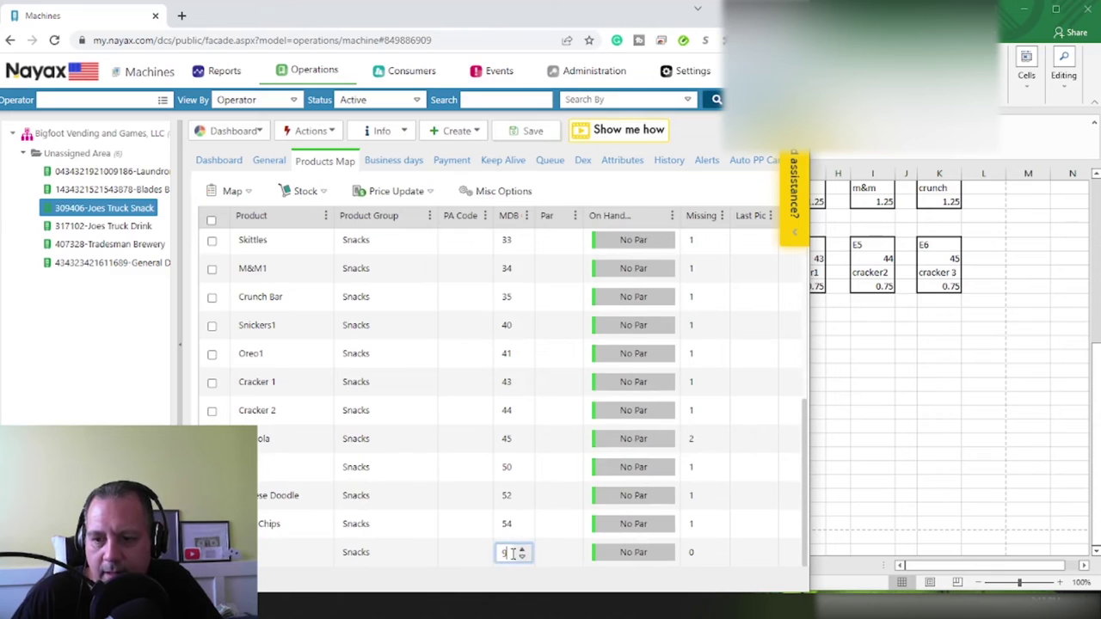
pyautogui.write('5')
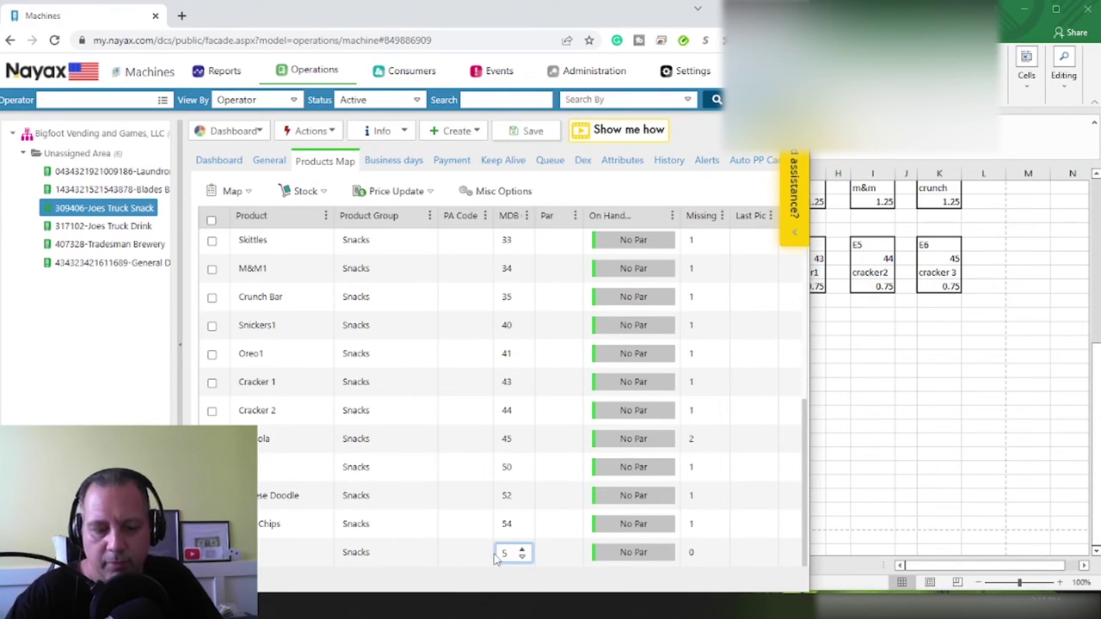
pyautogui.press('BackSpace')
pyautogui.write('5')
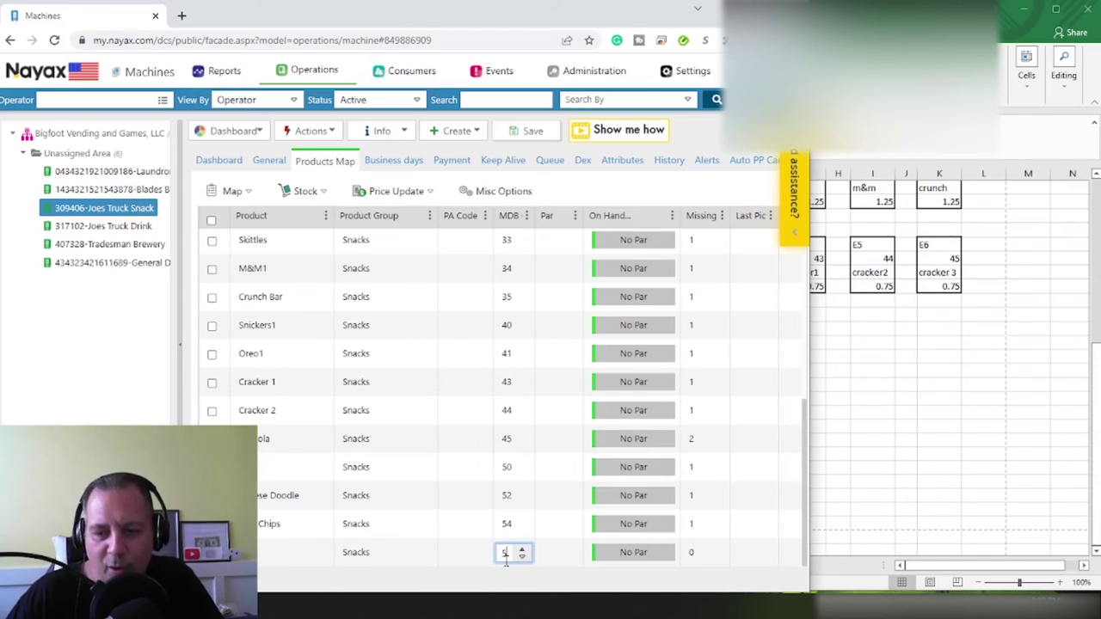
pyautogui.write('4')
pyautogui.click(559, 553)
# Save the products map and agree to update the last visit date.
pyautogui.click(526, 130)
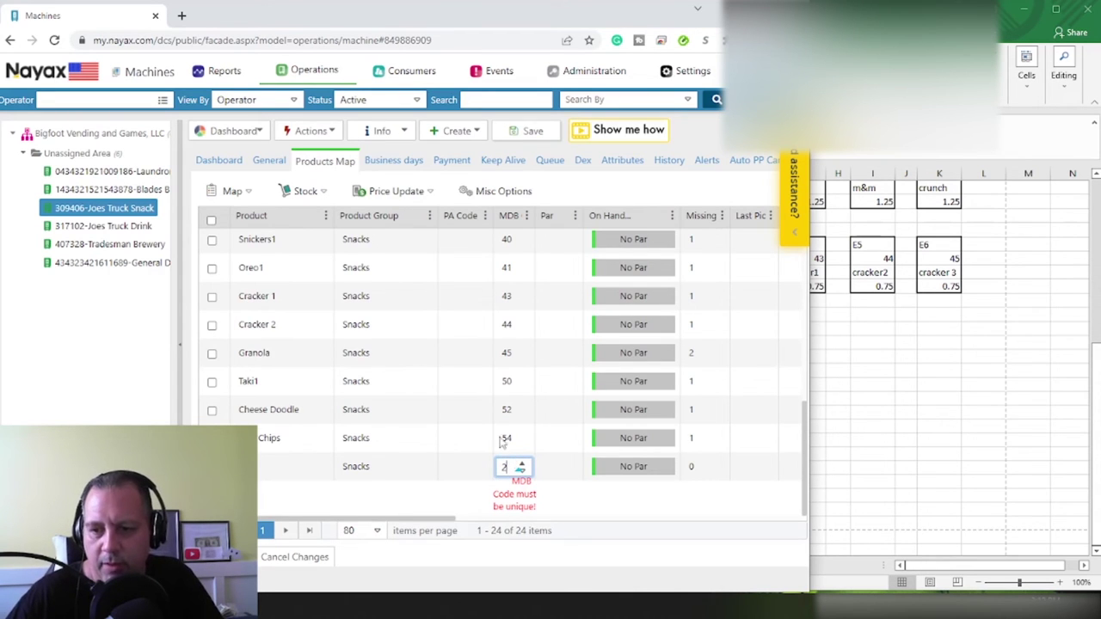
pyautogui.click(529, 131)
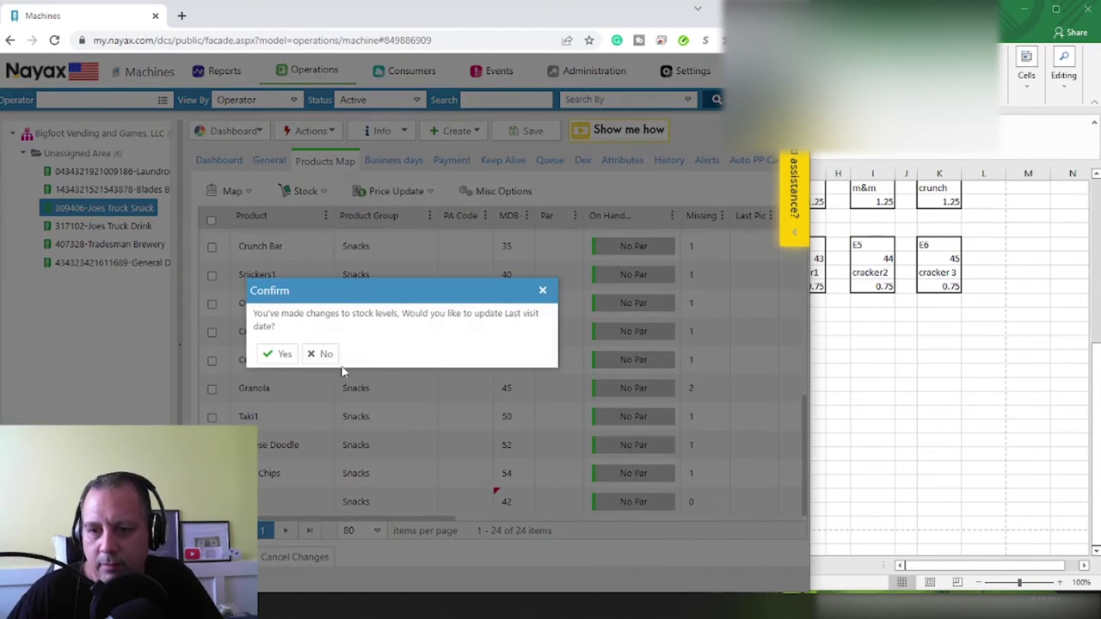
pyautogui.click(278, 354)
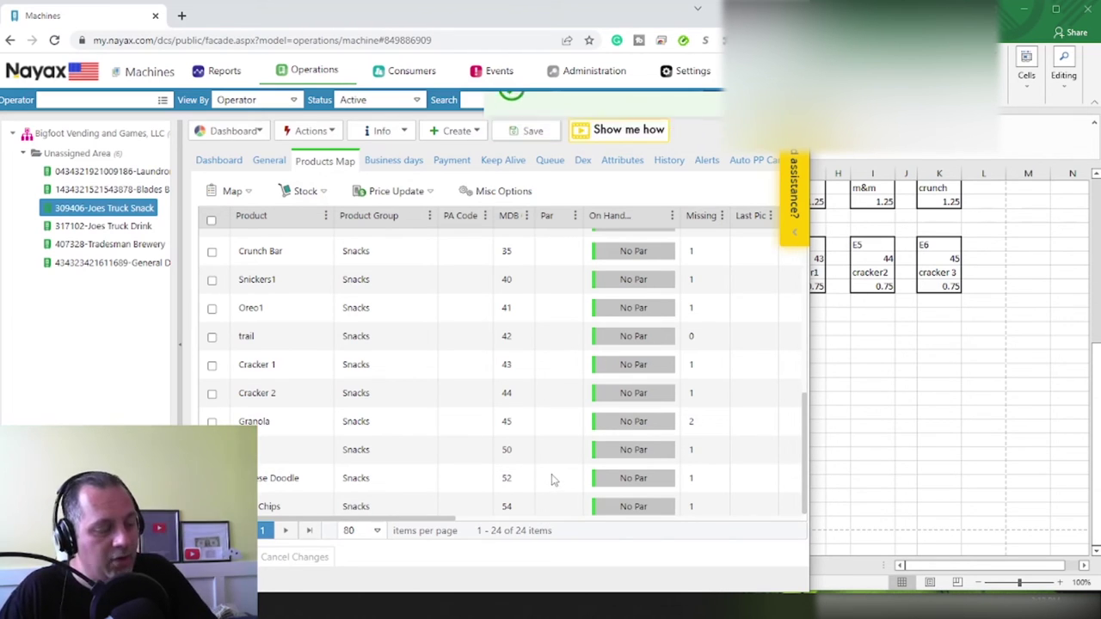
pyautogui.scroll(5, 637, 393)
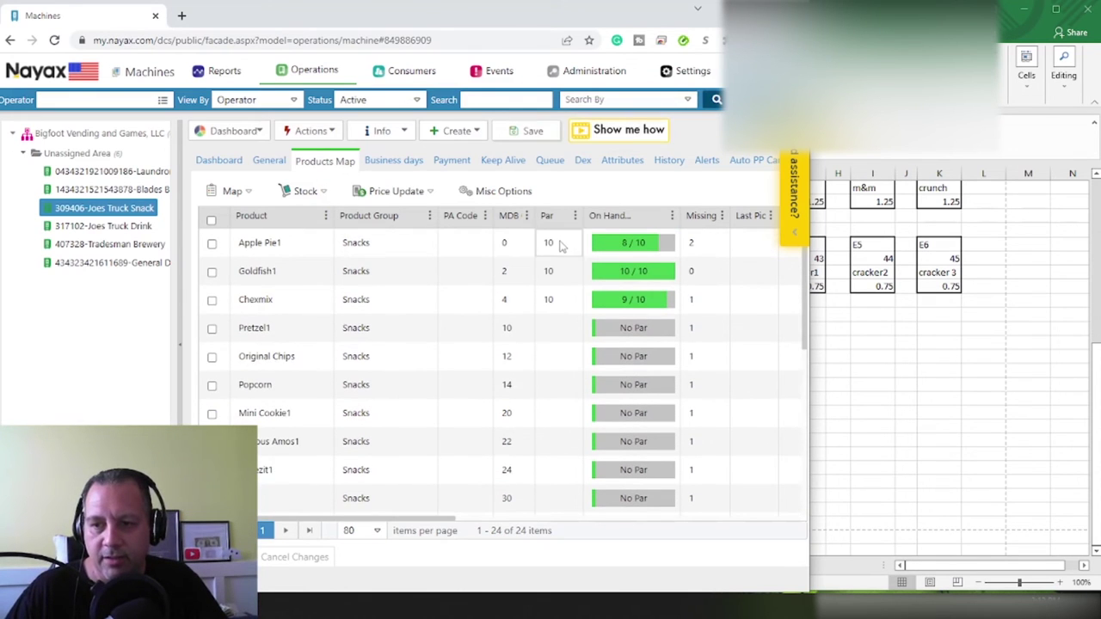
# Set par 12 for Apple Pie1, Pretzel1, Original Chips, Popcorn, Mini Cookie1, Famous Amos1 and Cheezit1.
pyautogui.click(558, 245)
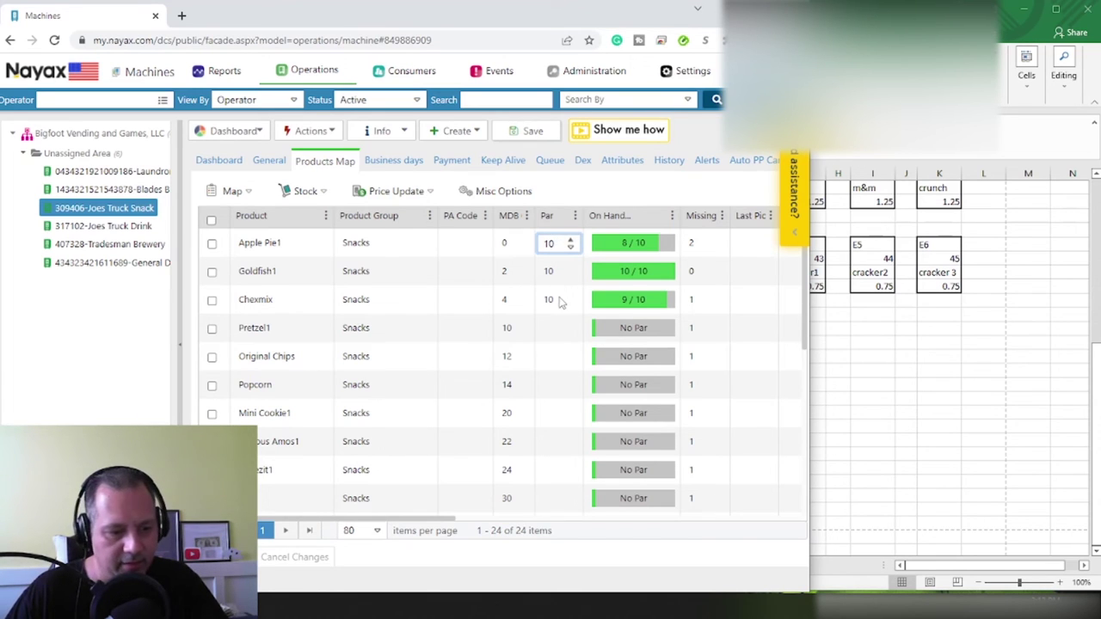
pyautogui.click(554, 330)
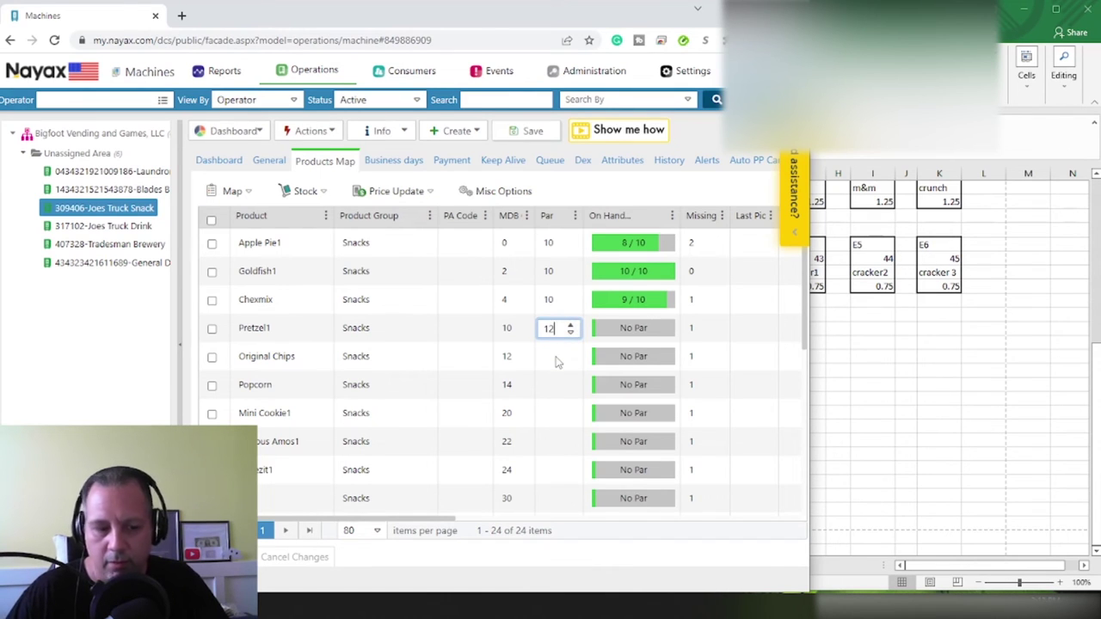
pyautogui.click(557, 356)
pyautogui.write('12')
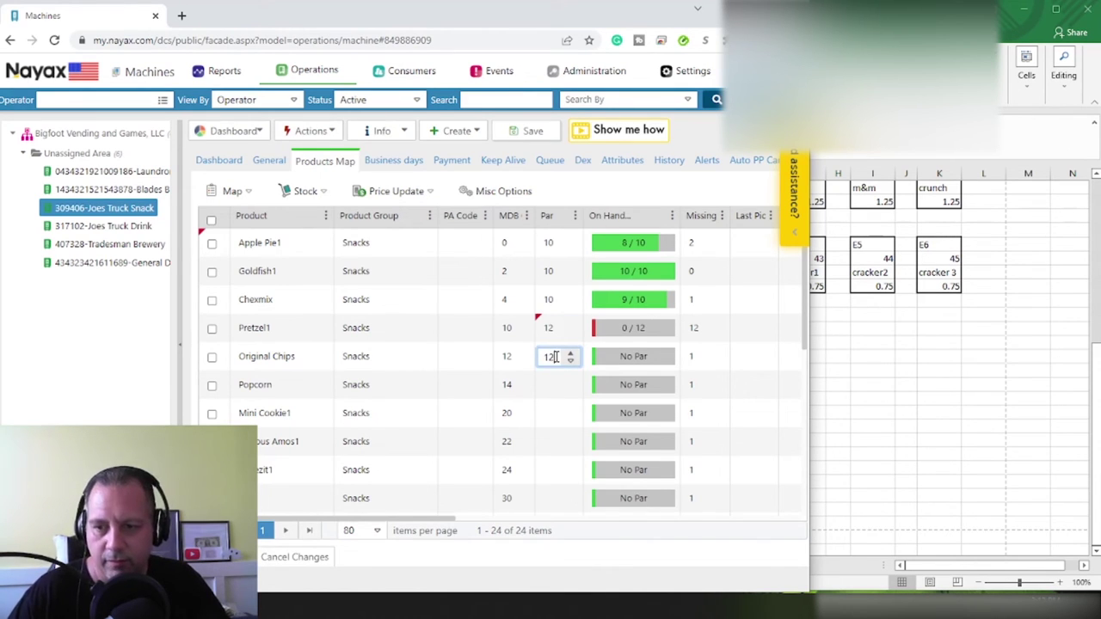
pyautogui.click(549, 385)
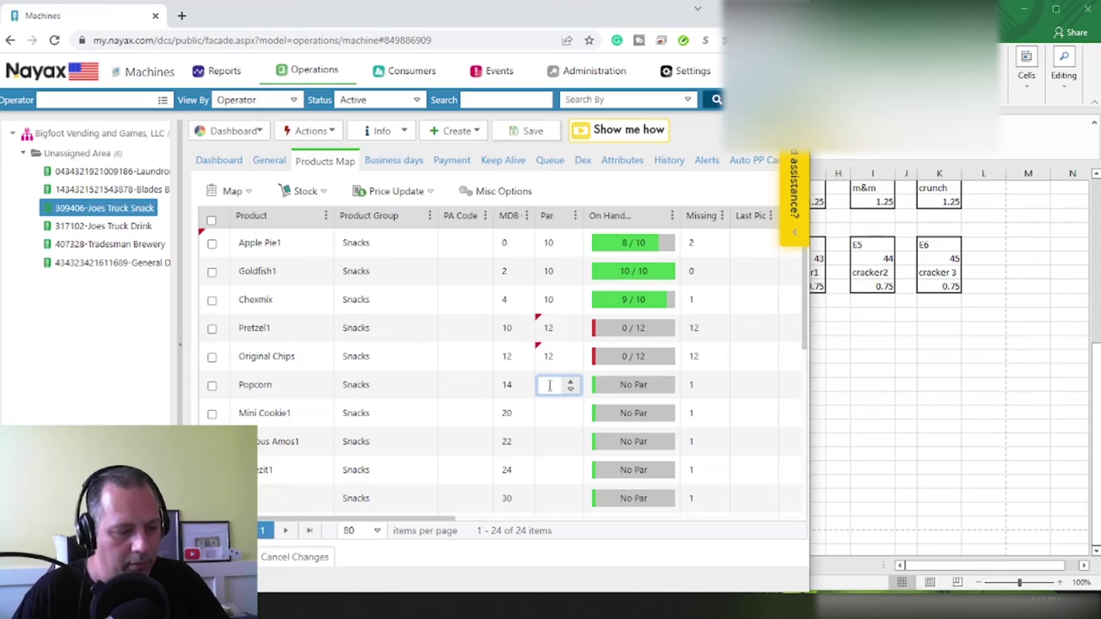
pyautogui.write('12')
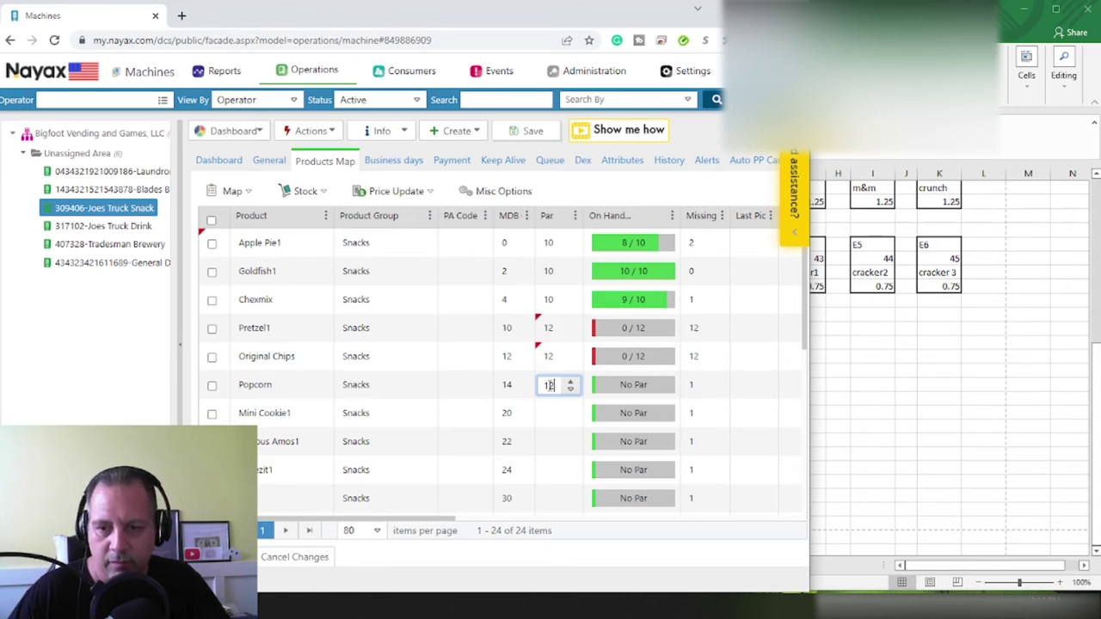
pyautogui.click(547, 413)
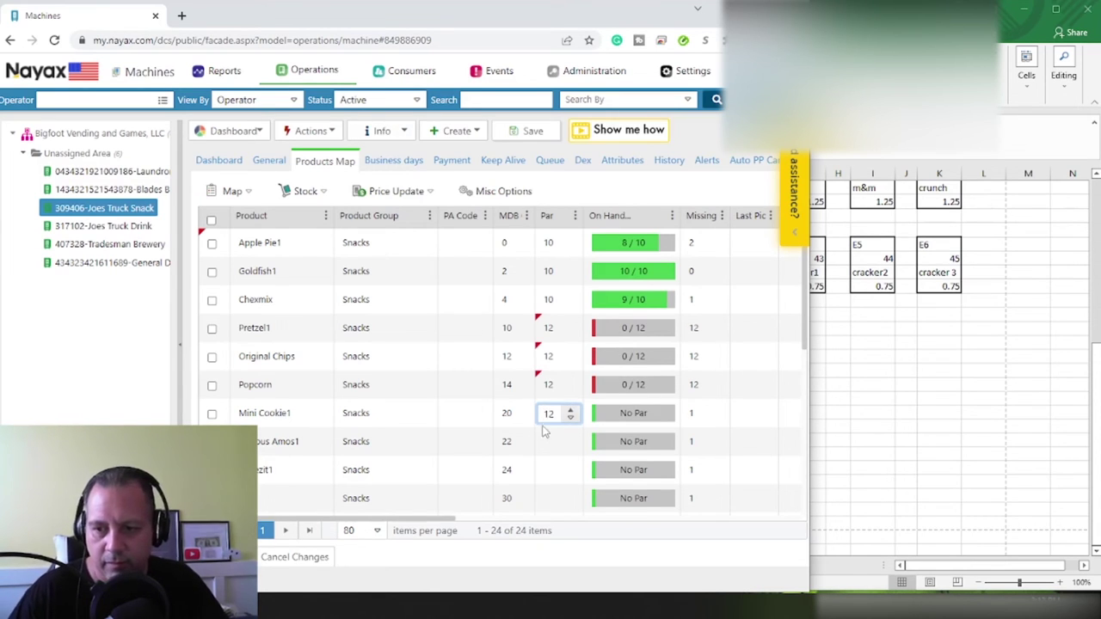
pyautogui.click(556, 441)
pyautogui.write('12')
pyautogui.click(553, 466)
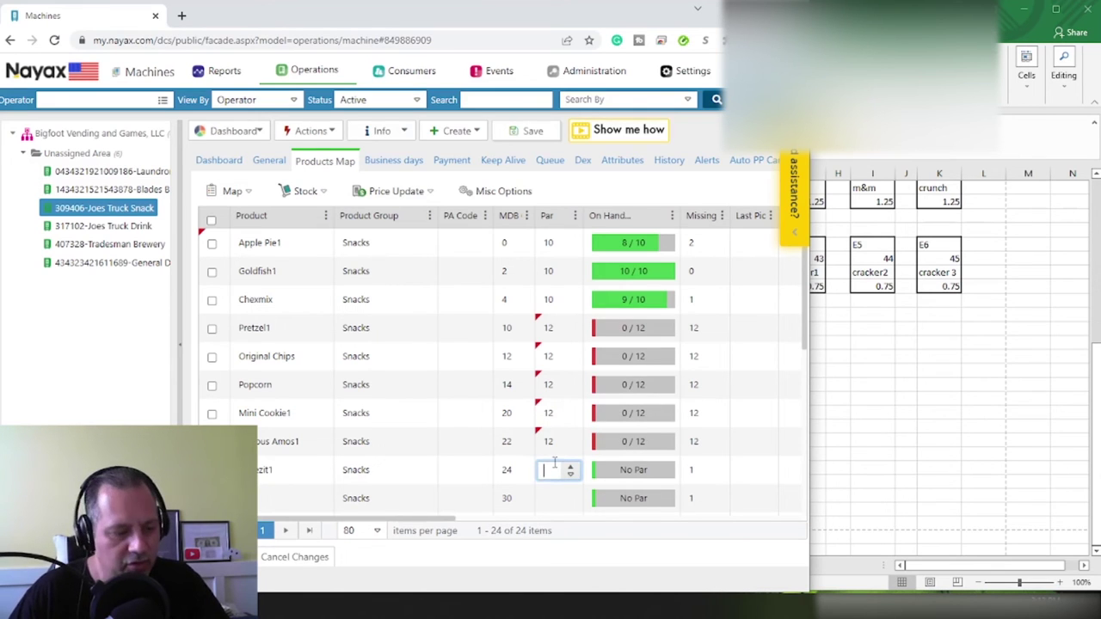
pyautogui.write('12')
# Give the Gum and Star Burst1 slots a par level of 24.
pyautogui.click(551, 498)
pyautogui.write('24')
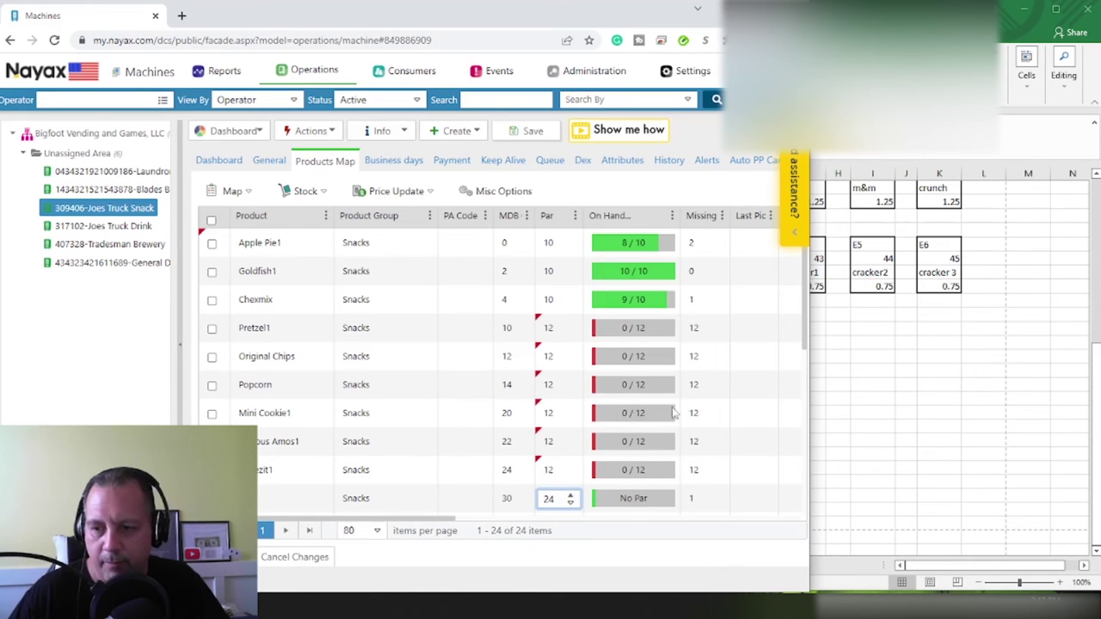
pyautogui.click(743, 420)
pyautogui.scroll(-3, 743, 420)
pyautogui.scroll(-2, 744, 419)
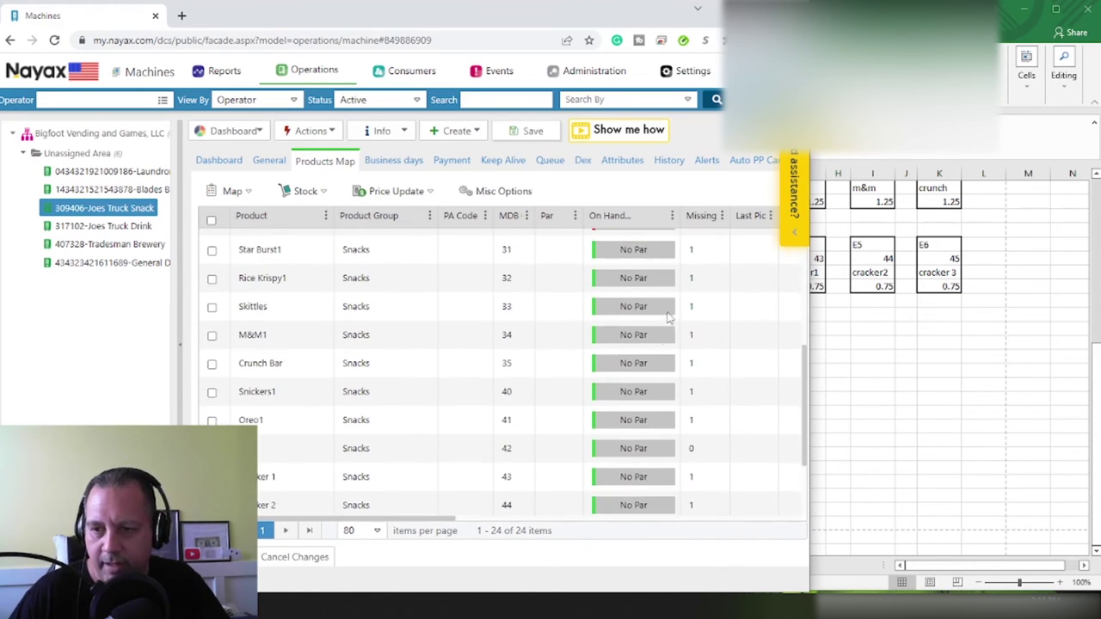
pyautogui.click(557, 319)
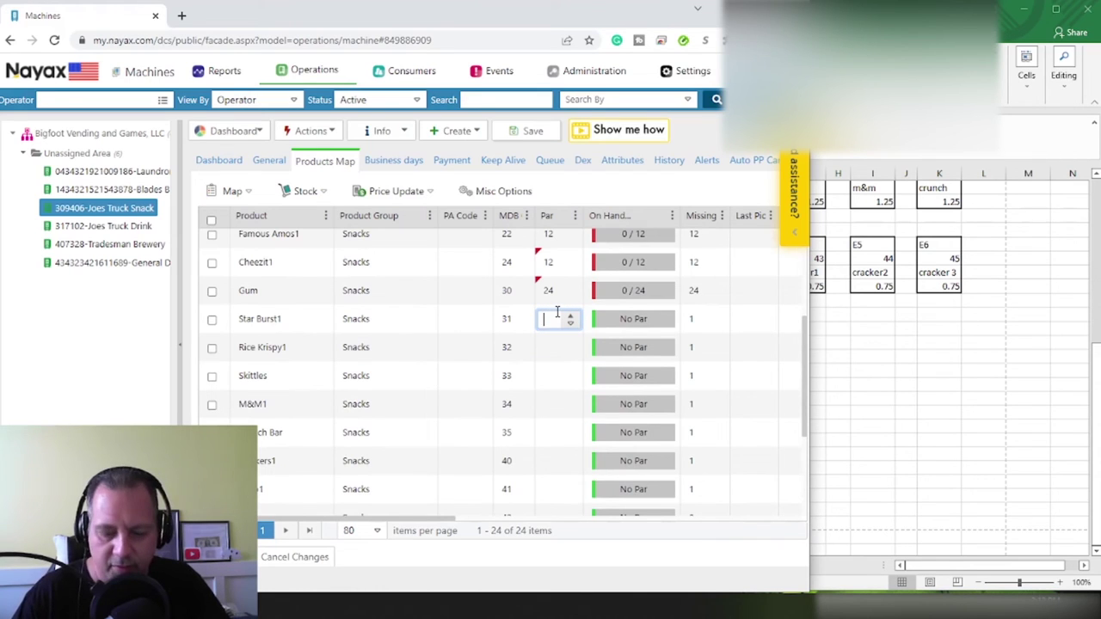
# Set par 18 for Rice Krispy1, Skittles, M&M1, Crunch Bar, Snickers1 and Oreo1.
pyautogui.click(546, 347)
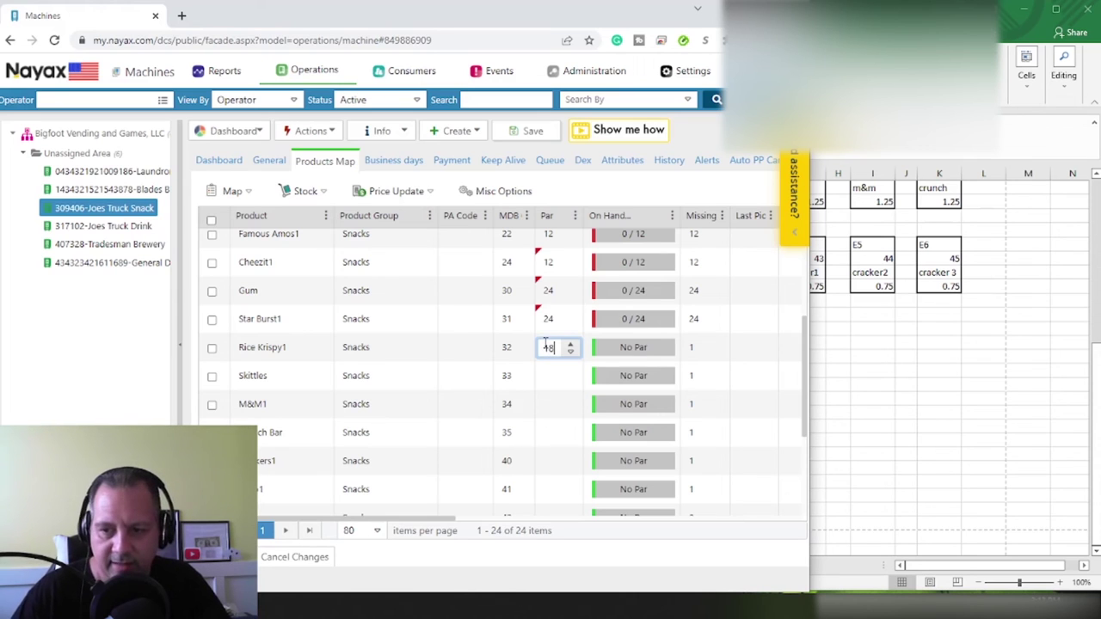
pyautogui.click(555, 375)
pyautogui.write('18')
pyautogui.click(556, 403)
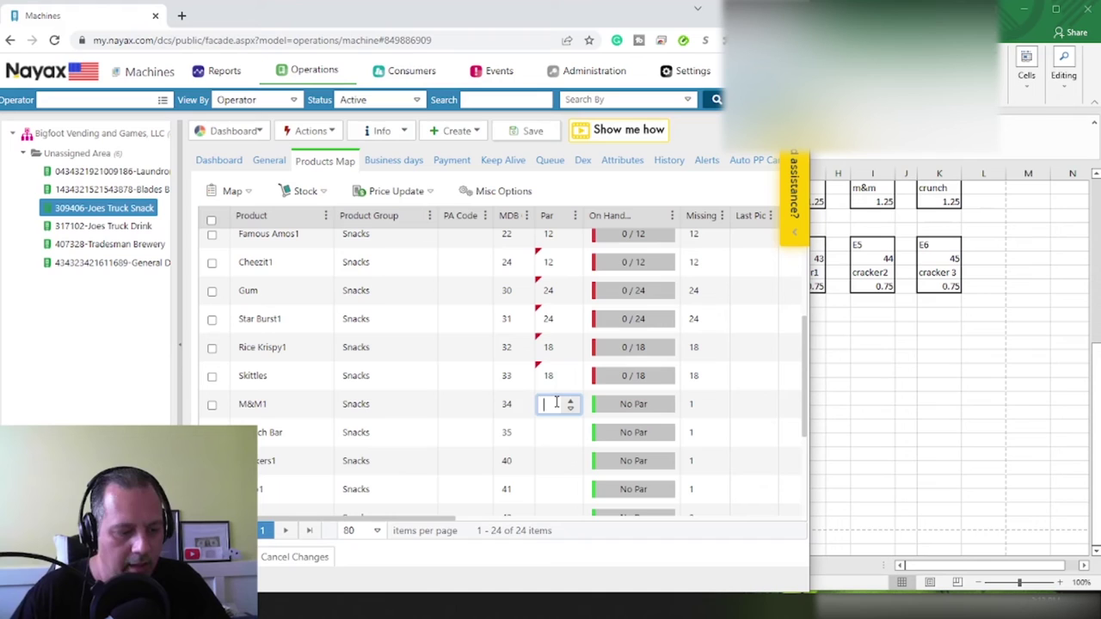
pyautogui.write('18')
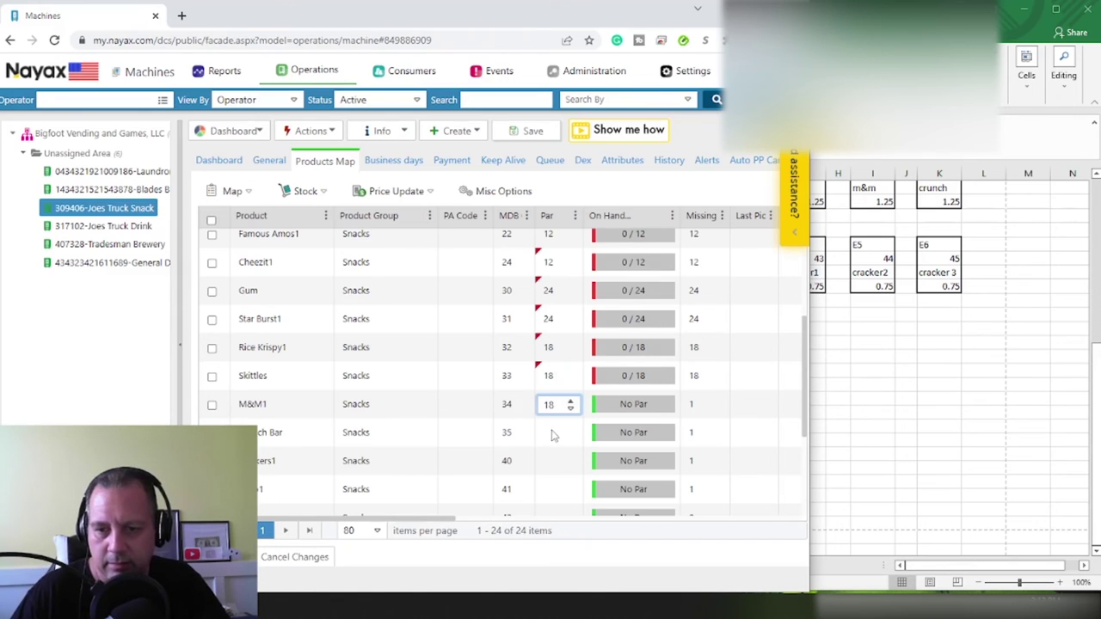
pyautogui.click(552, 432)
pyautogui.write('18')
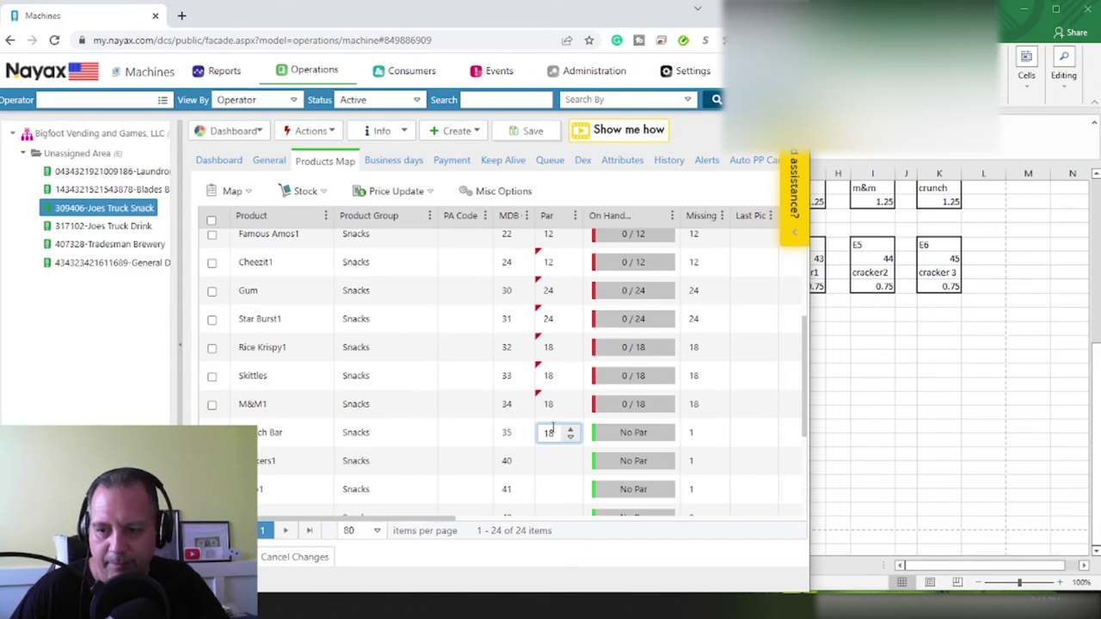
pyautogui.click(554, 461)
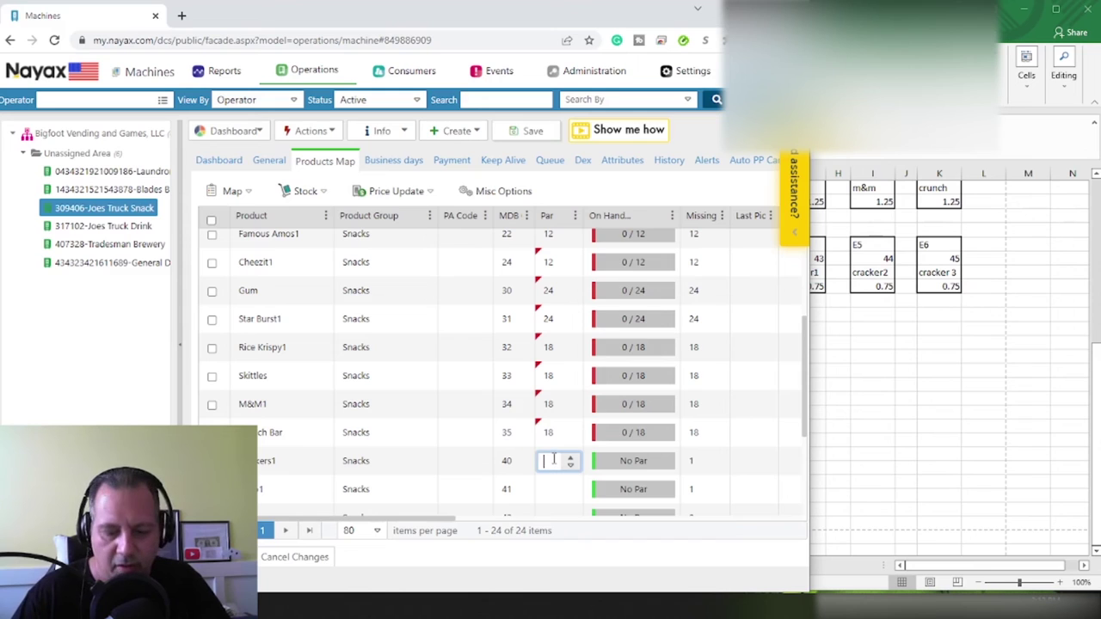
pyautogui.write('18')
pyautogui.click(552, 487)
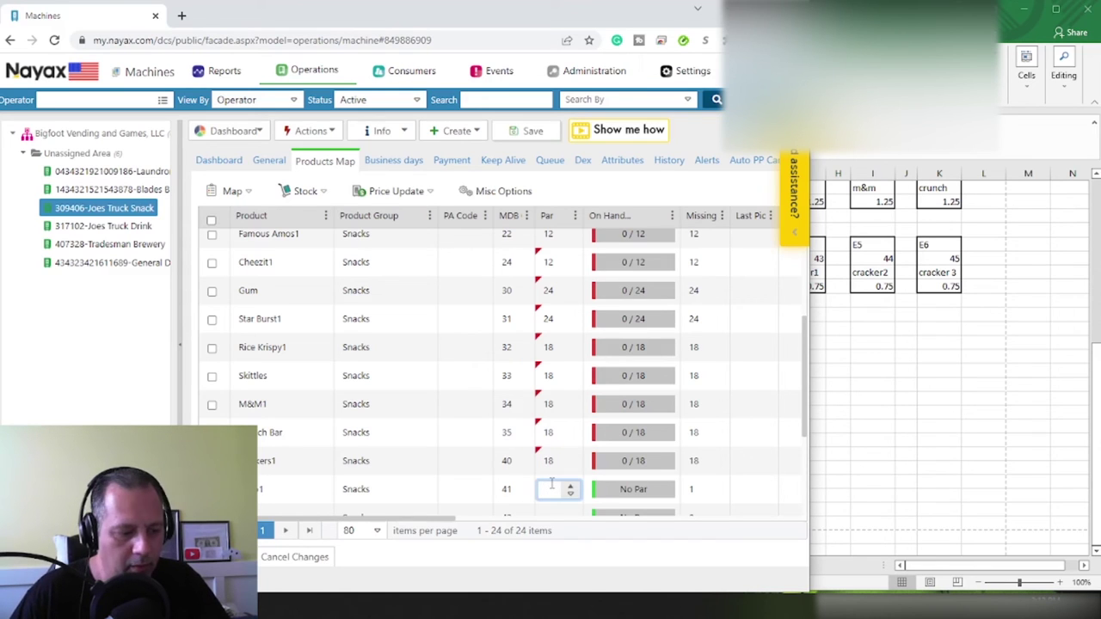
pyautogui.write('18')
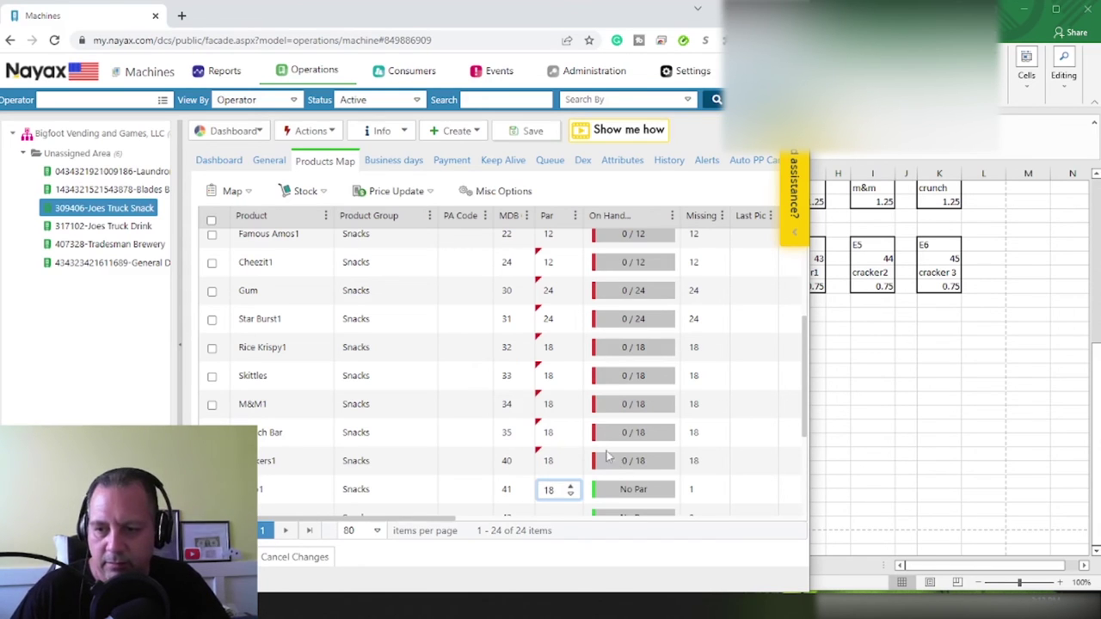
# Continue par 18 for the trail slot, Cracker 1, Cracker 2 and Granola.
pyautogui.scroll(-3, 553, 456)
pyautogui.click(555, 378)
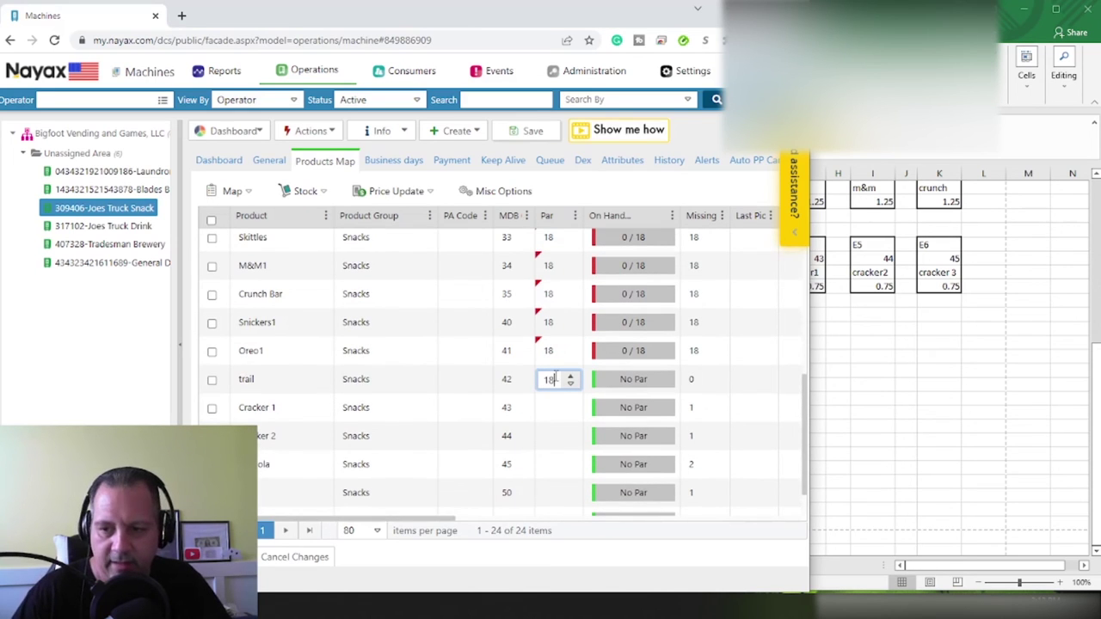
pyautogui.click(543, 407)
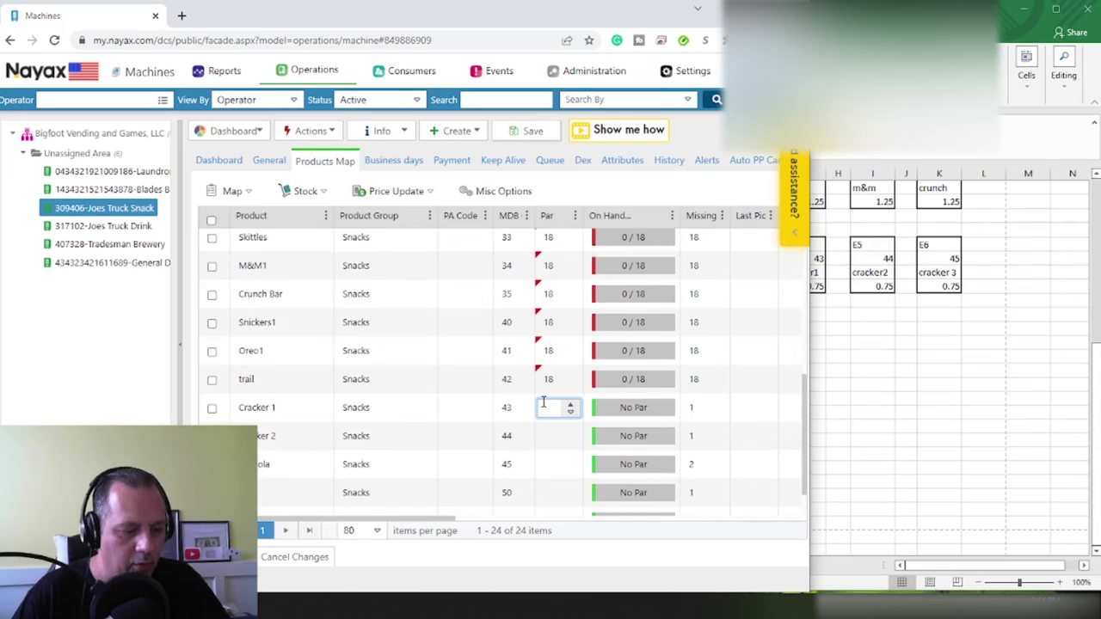
pyautogui.write('18')
pyautogui.click(546, 433)
pyautogui.write('18')
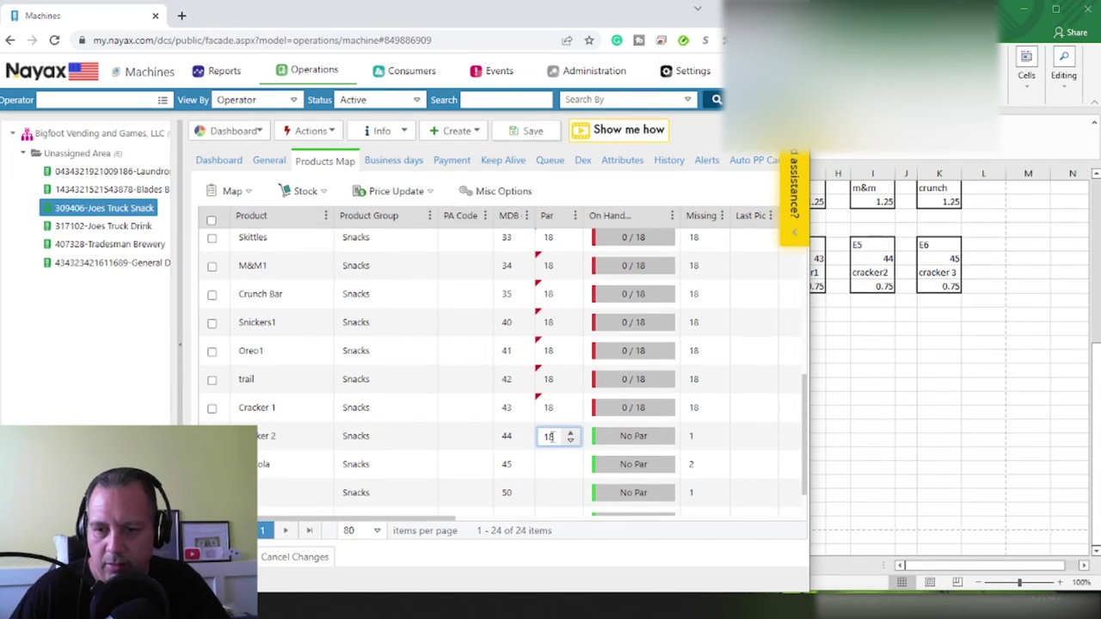
pyautogui.click(557, 462)
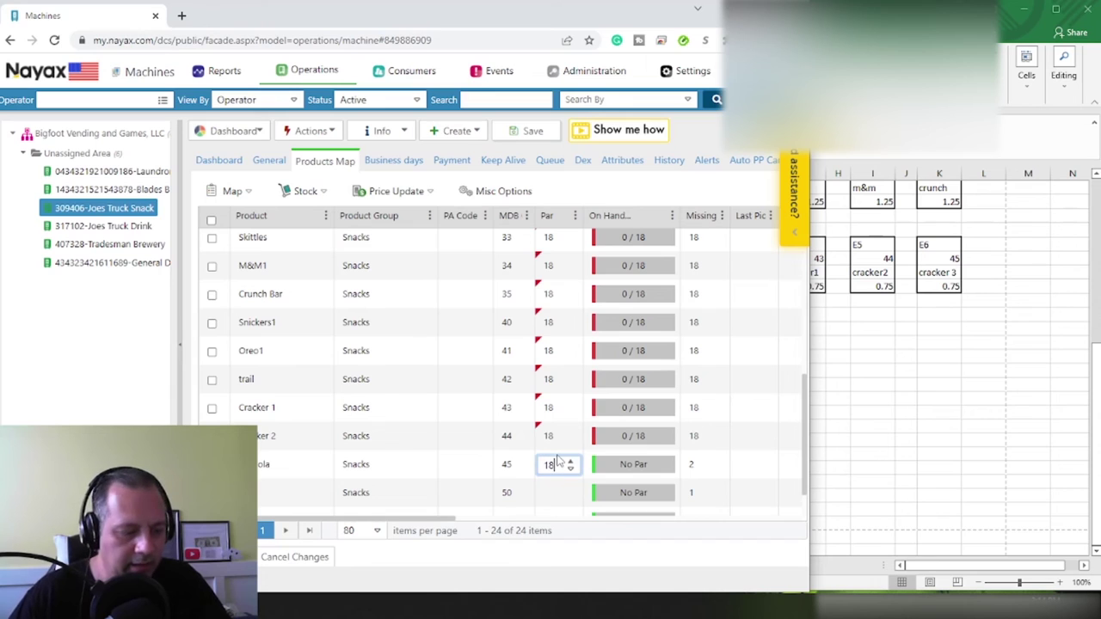
# Give slots 50, 52 and 54 a par of 10 and save the map.
pyautogui.scroll(-1, 555, 456)
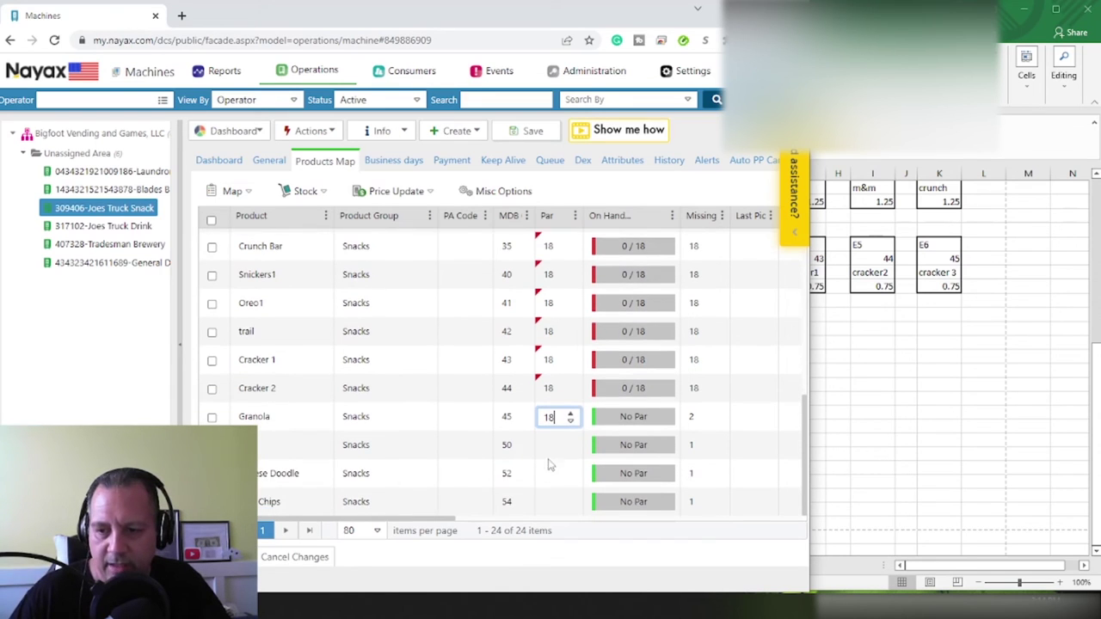
pyautogui.click(555, 445)
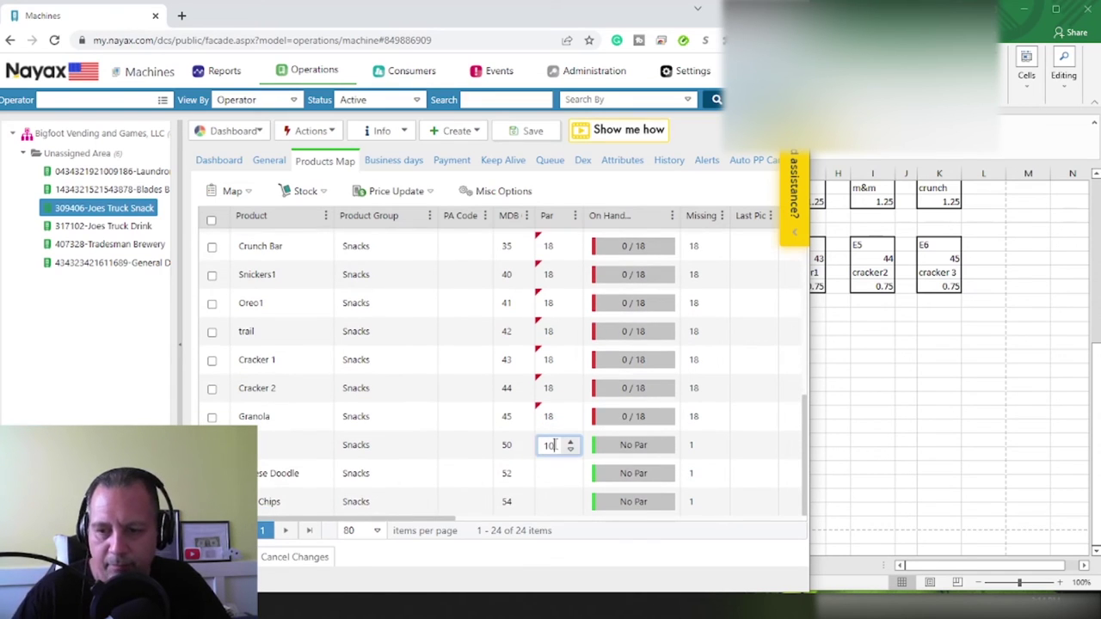
pyautogui.click(551, 470)
pyautogui.write('10')
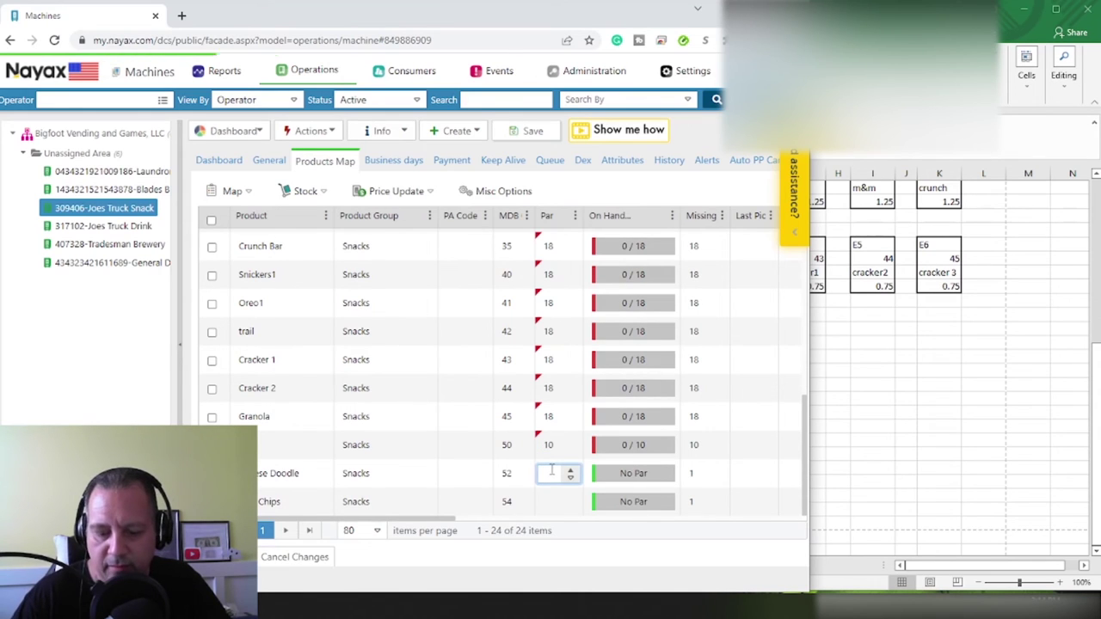
pyautogui.click(560, 501)
pyautogui.write('10')
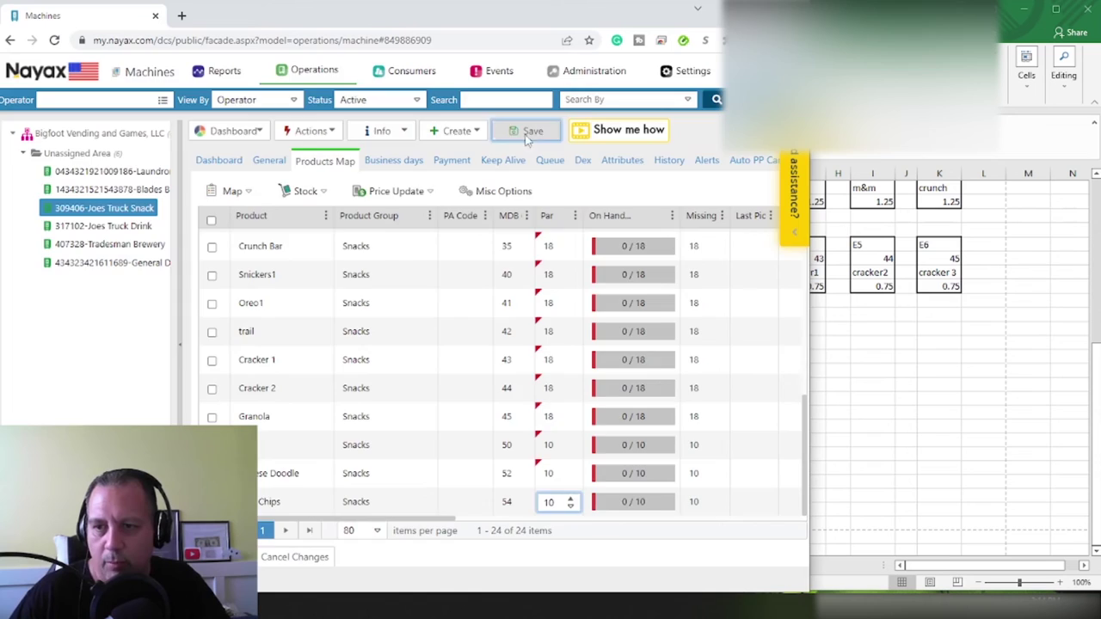
pyautogui.click(527, 131)
# Confirm Yes to update the last visit date, then return to the Products Map tab.
pyautogui.click(282, 354)
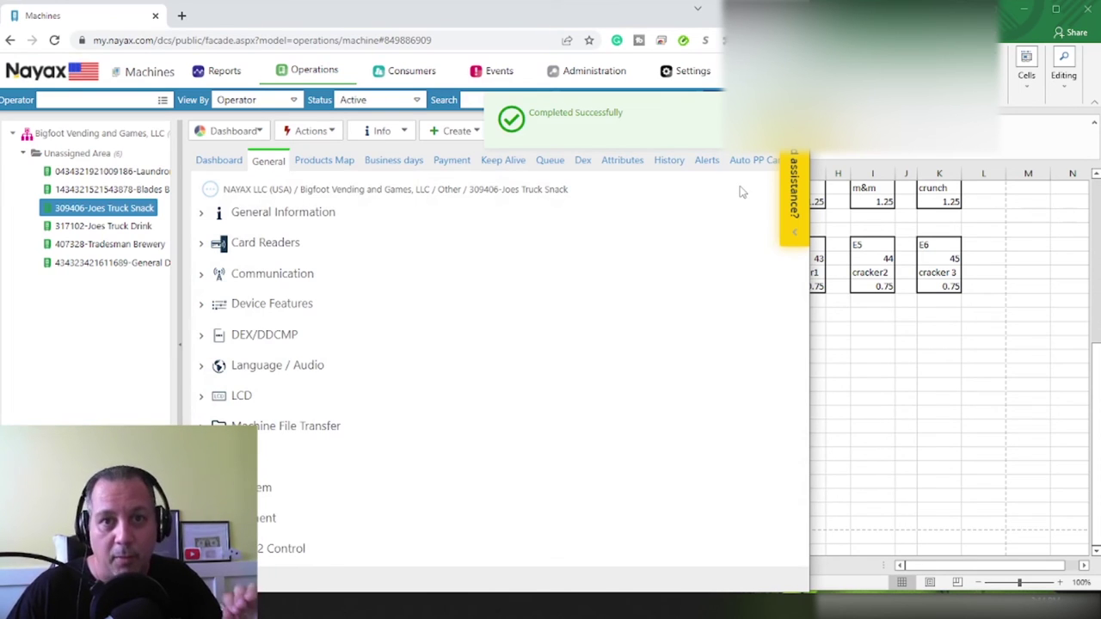
pyautogui.click(319, 160)
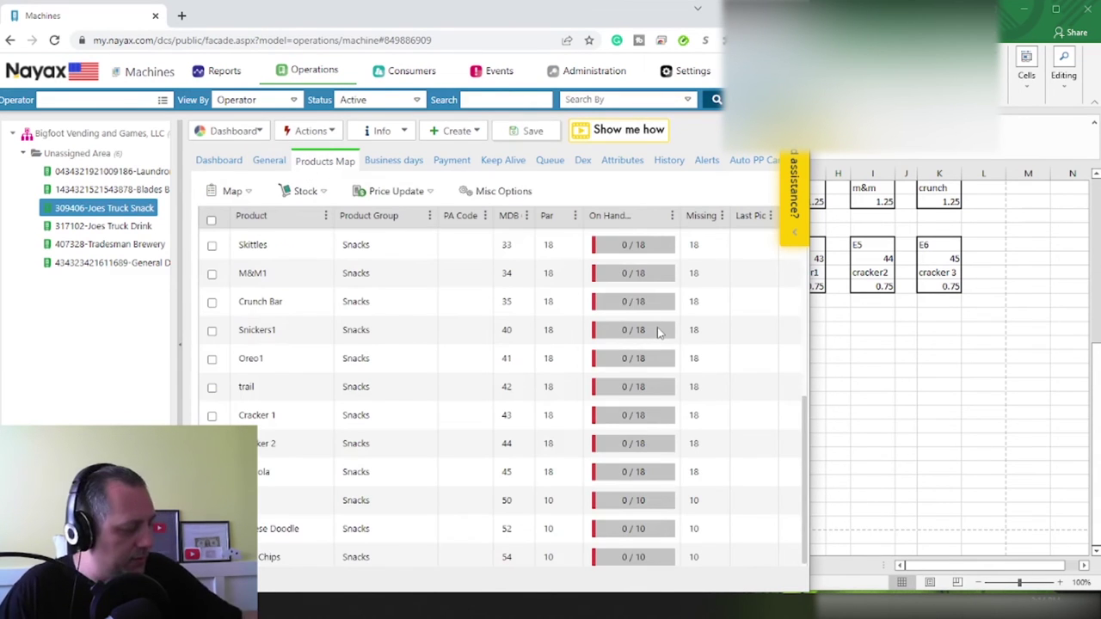
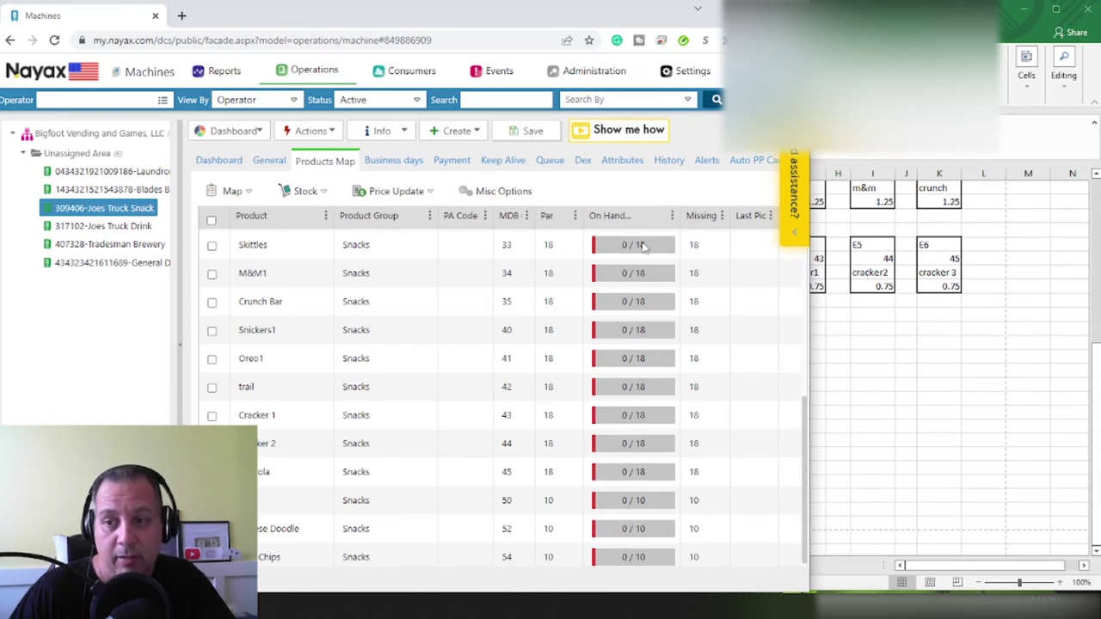
# Enter on-hand counts of 1 for Skittles, M&M1 and Apple Pie1.
pyautogui.click(647, 247)
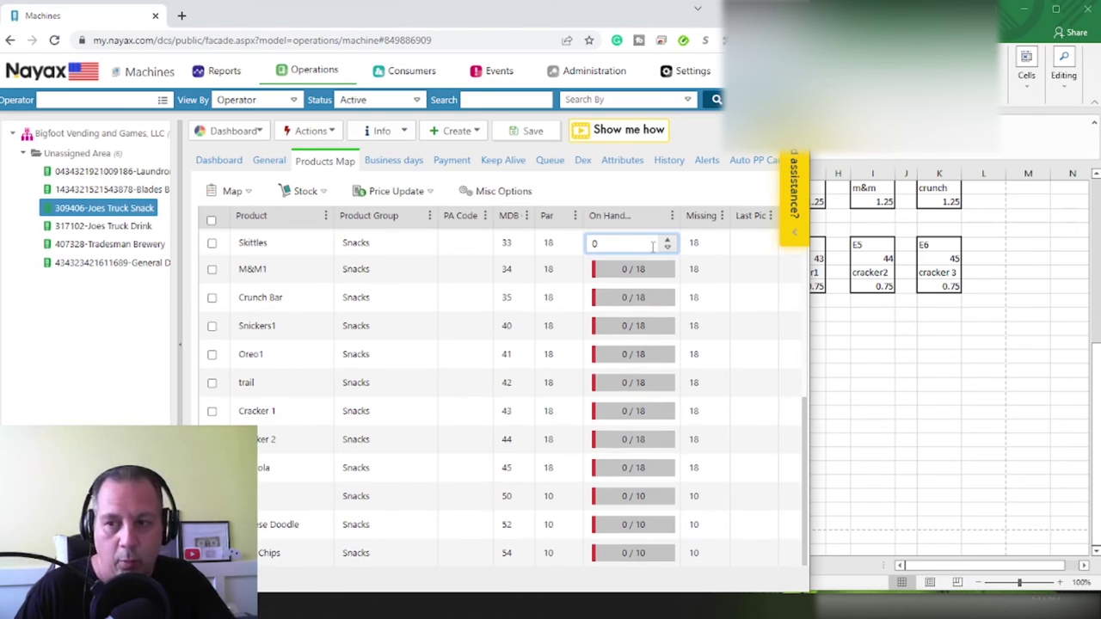
pyautogui.click(639, 272)
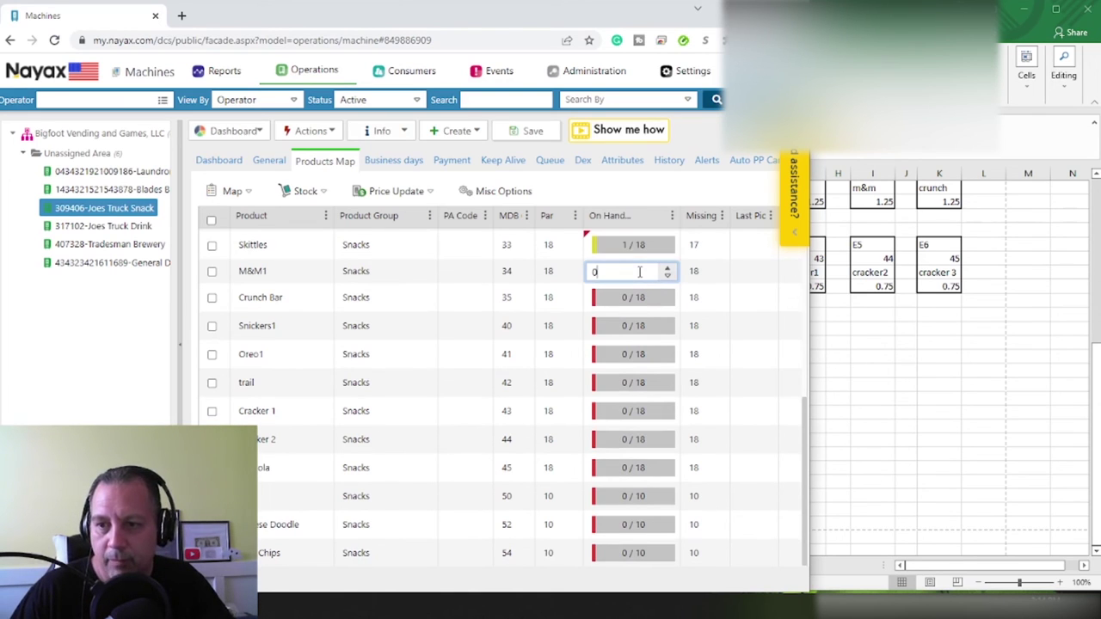
pyautogui.write('1')
pyautogui.press('Return')
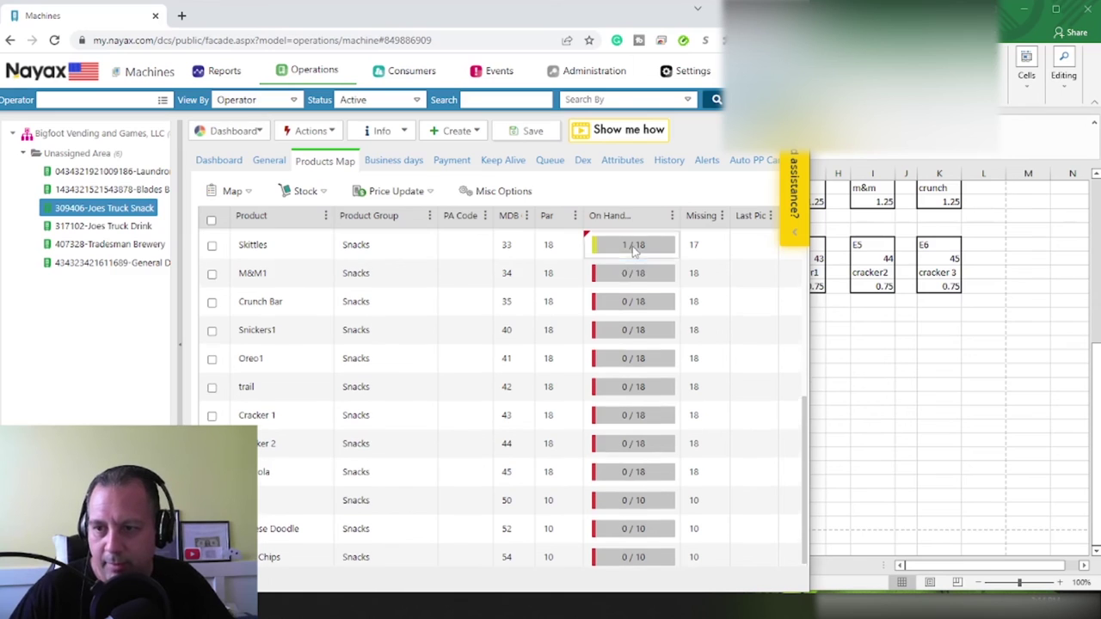
pyautogui.scroll(4, 634, 335)
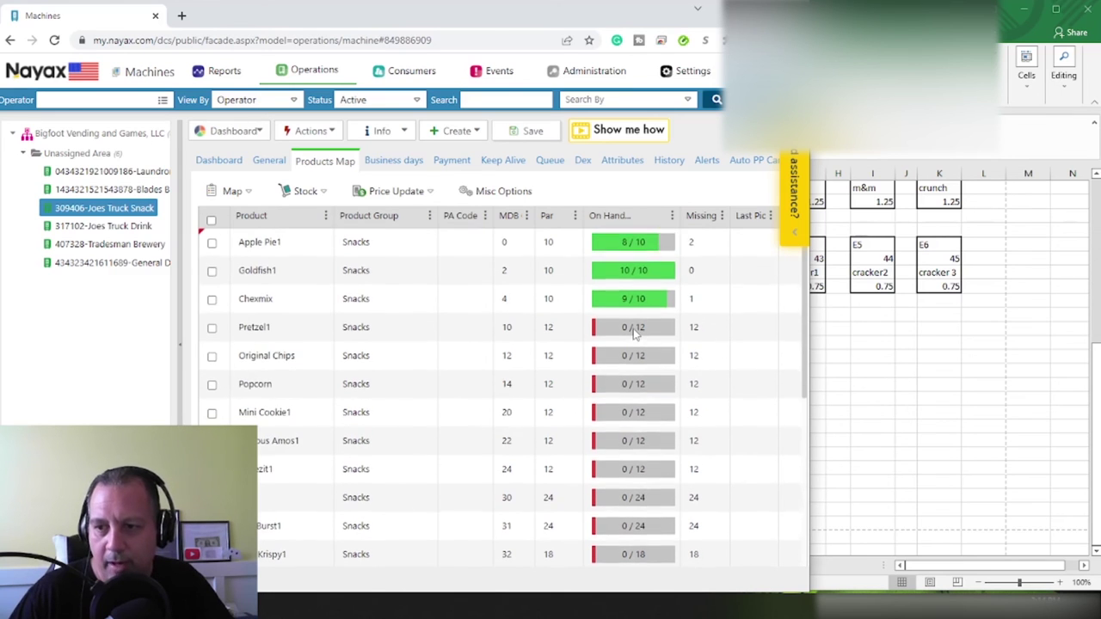
pyautogui.click(637, 243)
pyautogui.write('1')
pyautogui.click(617, 269)
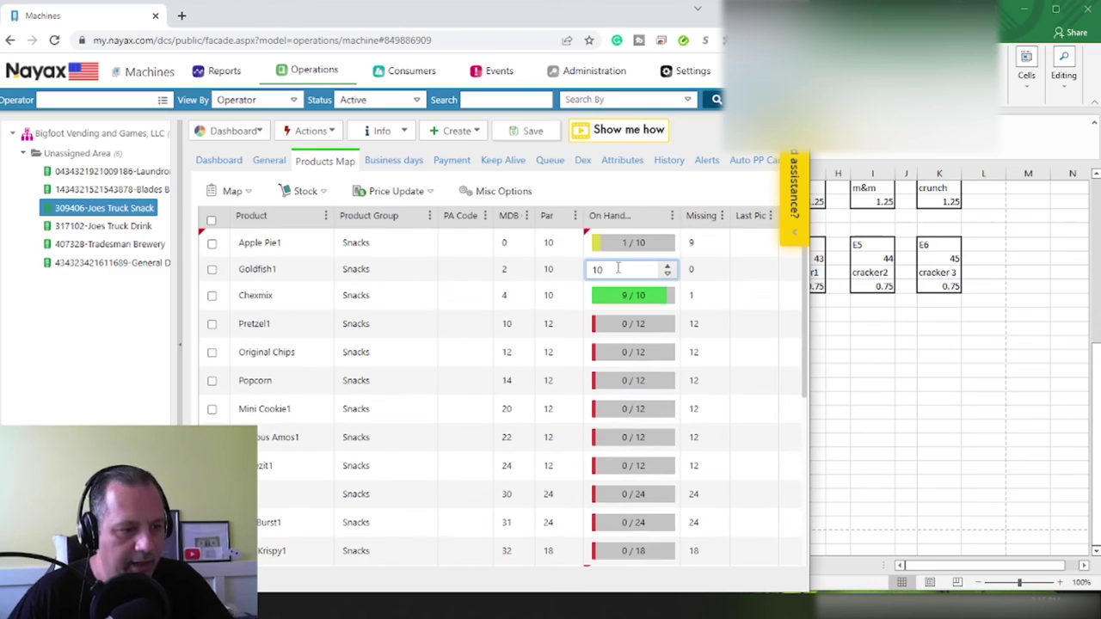
# Replace the on-hand counts with Goldfish1 5, Chexmix 6 and Pretzel1 7.
pyautogui.press('BackSpace')
pyautogui.press('BackSpace')
pyautogui.write('5')
pyautogui.click(629, 295)
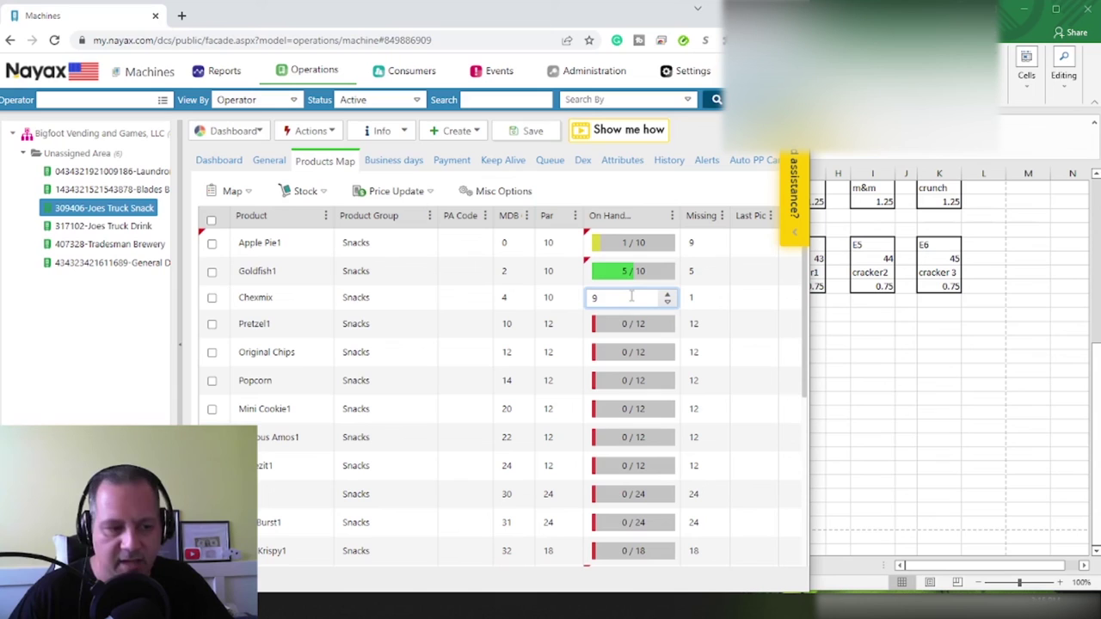
pyautogui.press('BackSpace')
pyautogui.write('6')
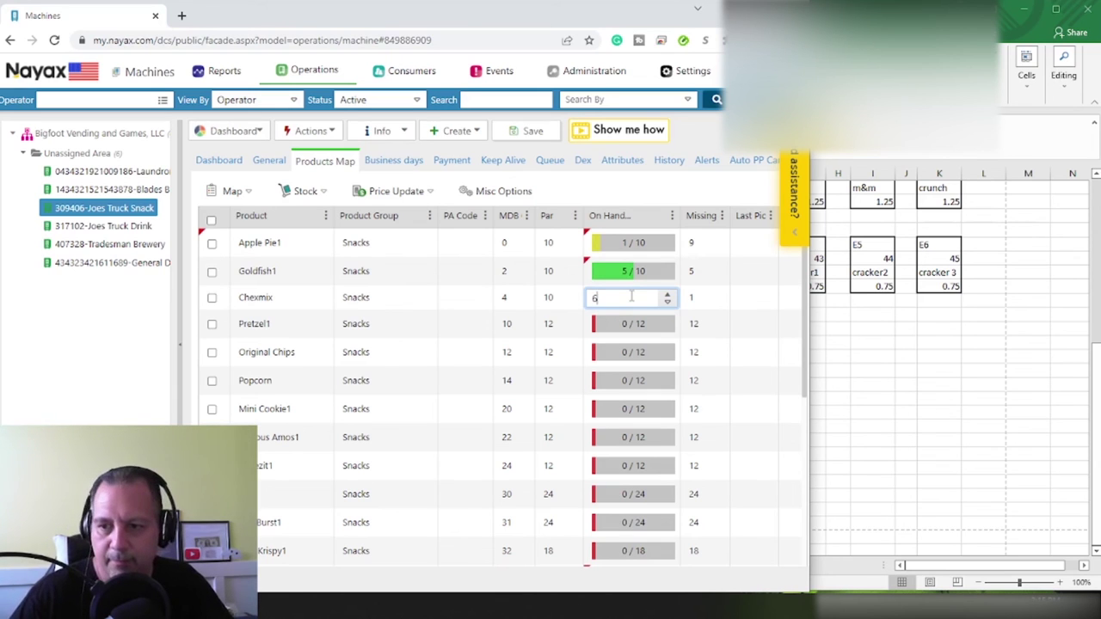
pyautogui.click(646, 325)
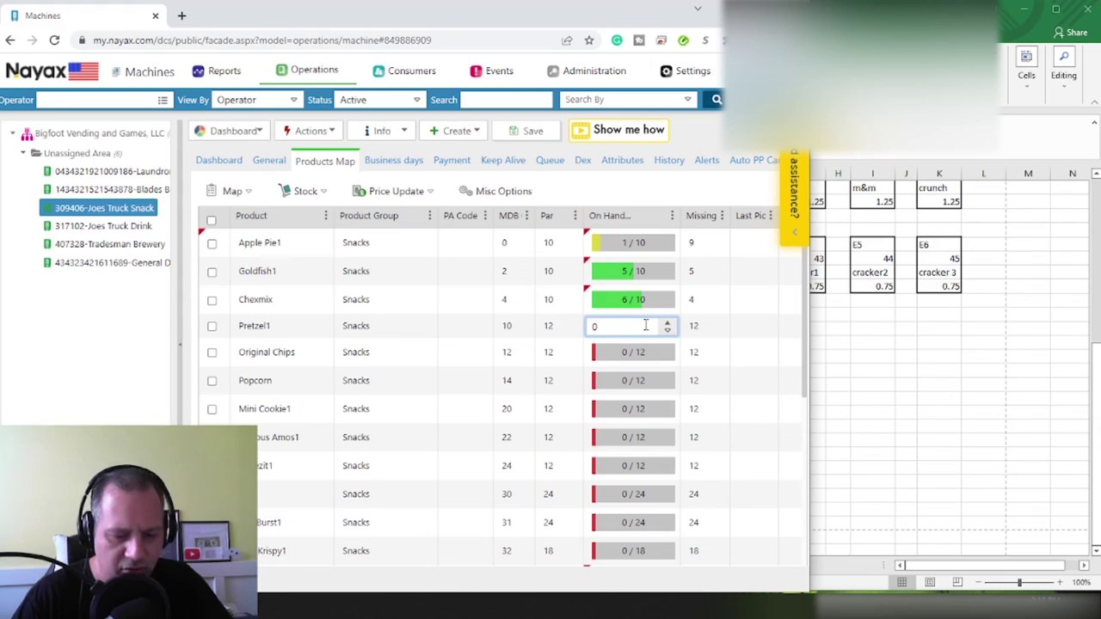
pyautogui.write('7')
pyautogui.click(635, 353)
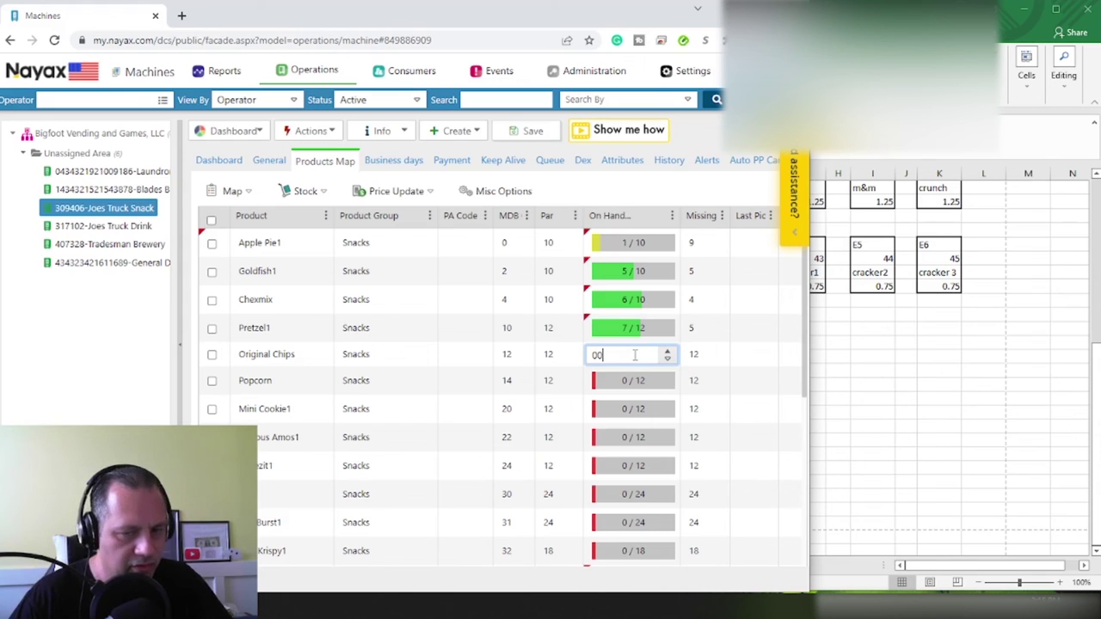
# Leave Original Chips, Popcorn and Cheezit1 at 0; set Mini Cookie1 and Famous Amos1 to 11.
pyautogui.click(633, 380)
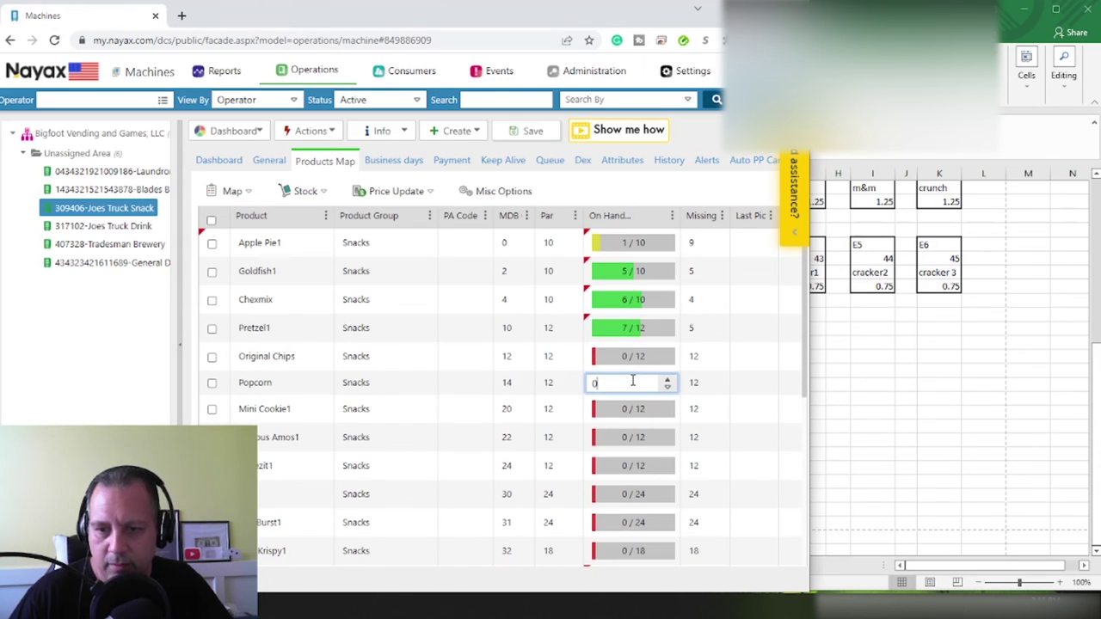
pyautogui.write('0')
pyautogui.click(636, 410)
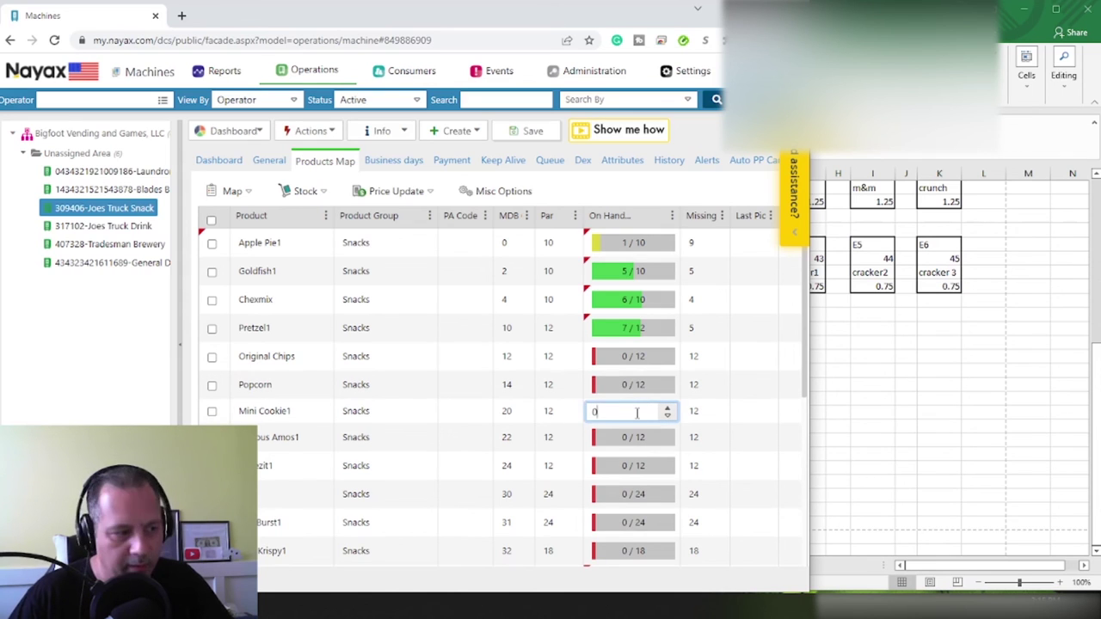
pyautogui.write('11')
pyautogui.click(633, 439)
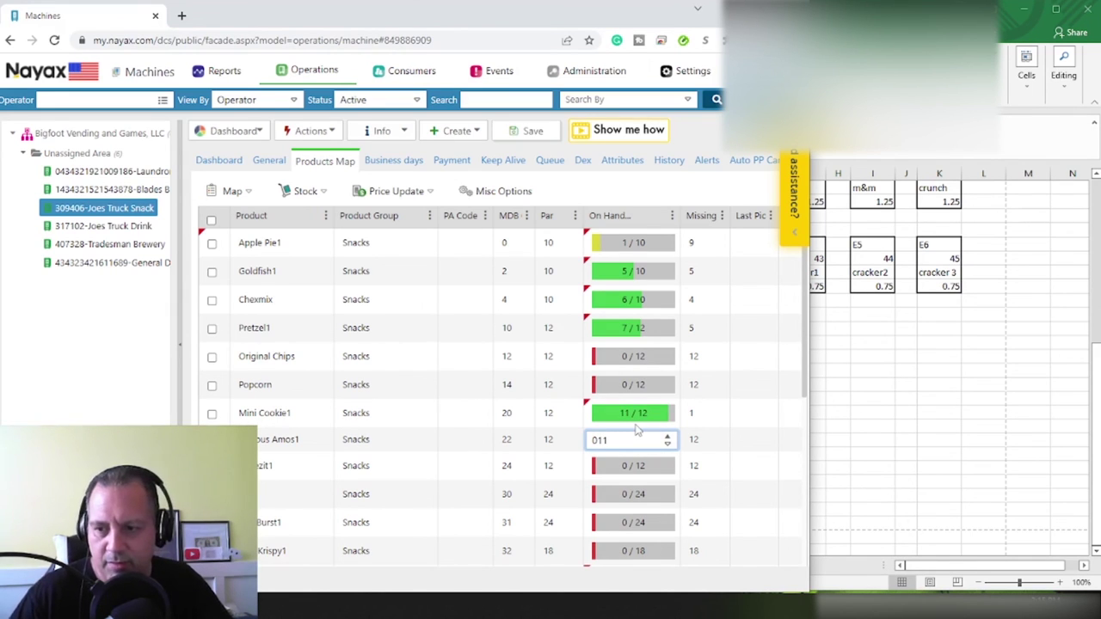
pyautogui.click(635, 468)
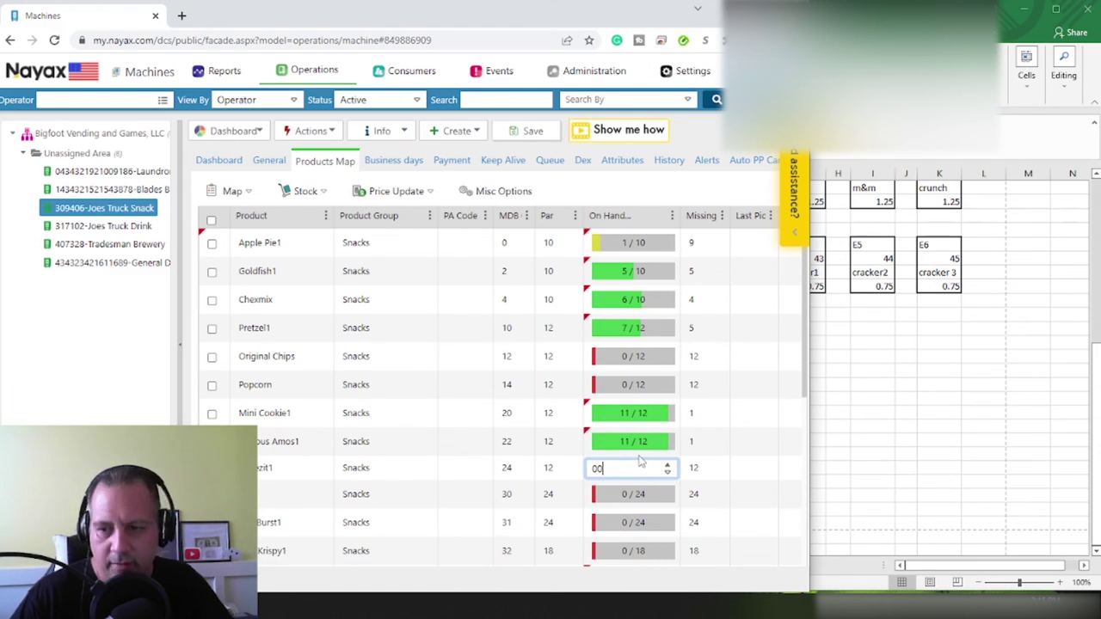
pyautogui.click(701, 441)
# Set Star Burst1 and Cheezit1 on-hand counts to 9 each.
pyautogui.scroll(-3, 684, 442)
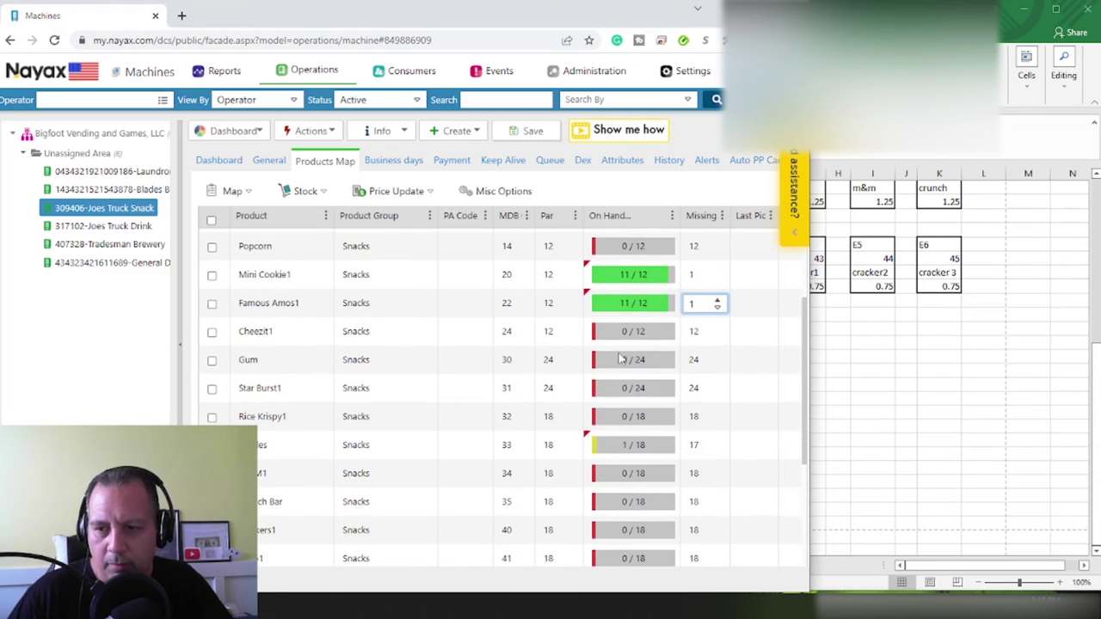
pyautogui.click(623, 388)
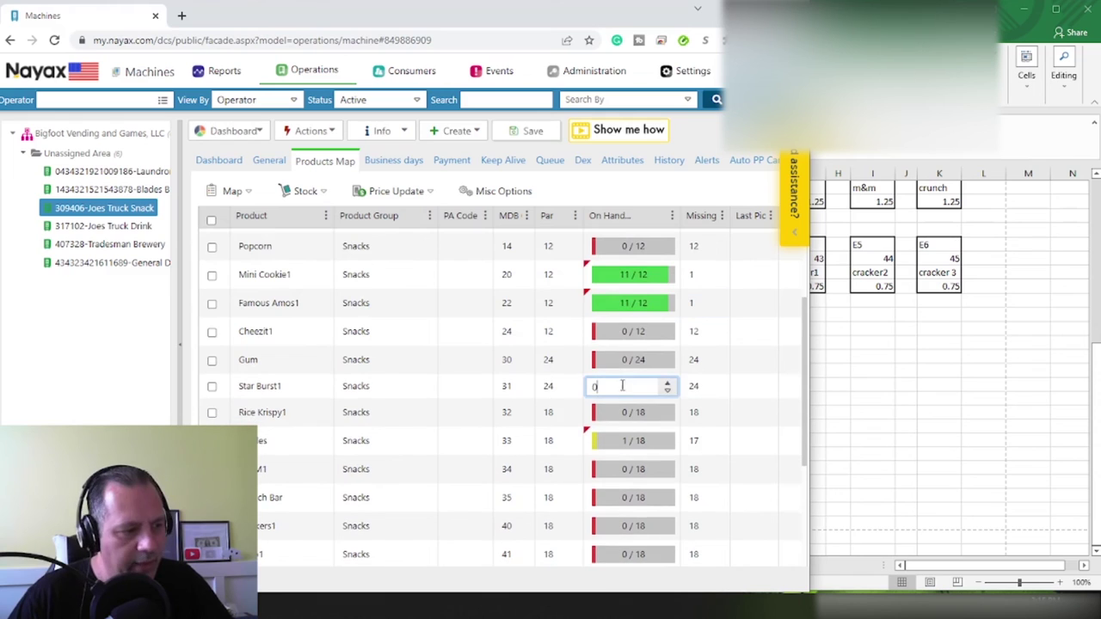
pyautogui.write('9')
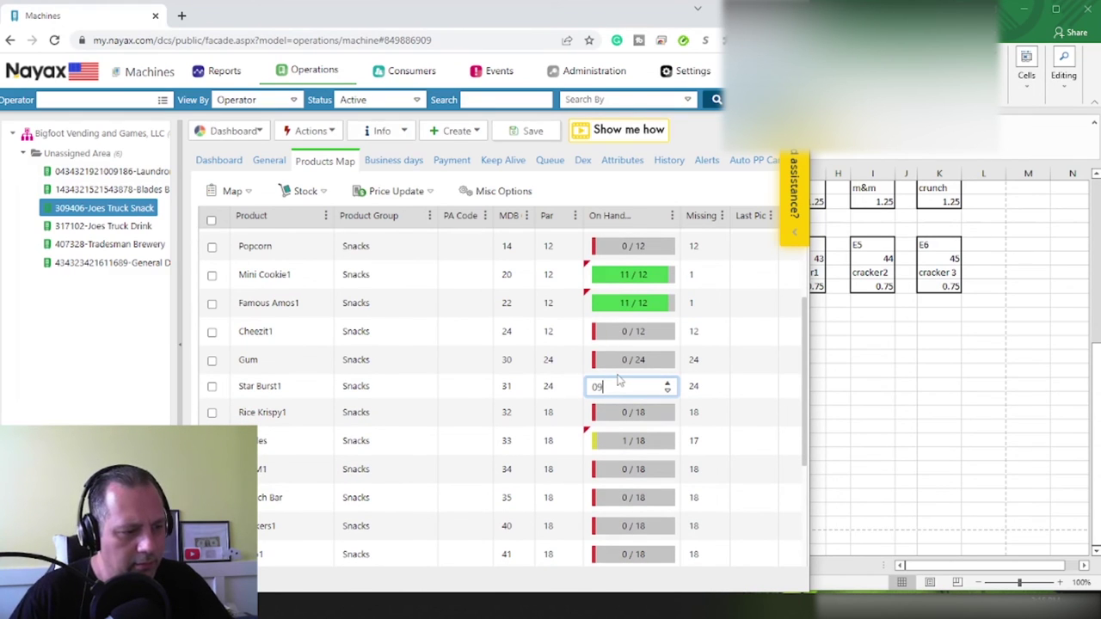
pyautogui.click(641, 335)
pyautogui.write('9')
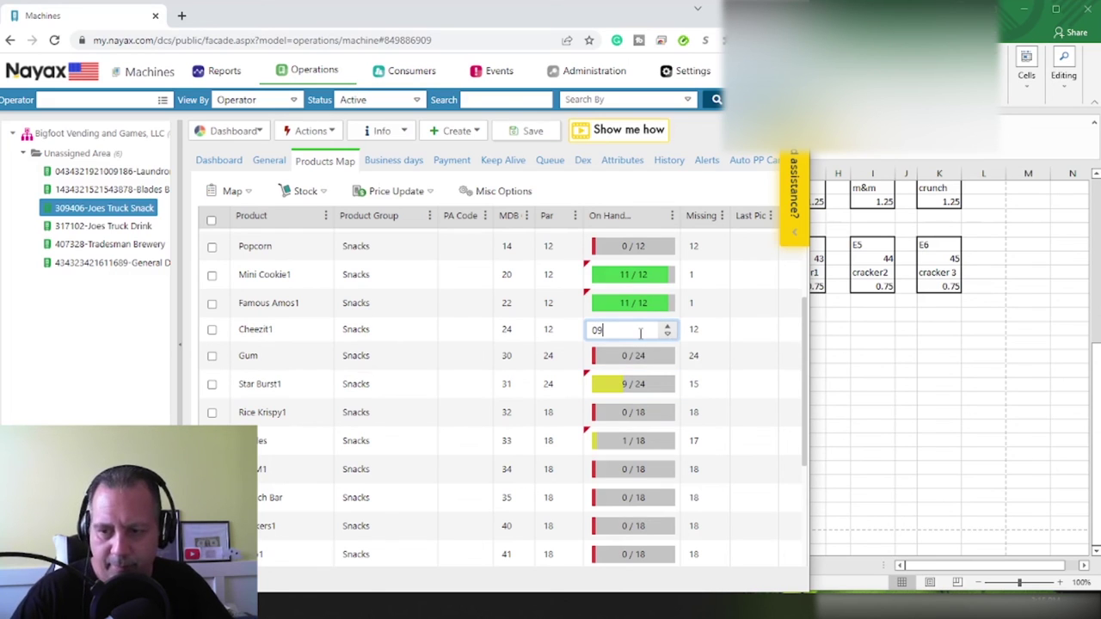
pyautogui.click(631, 415)
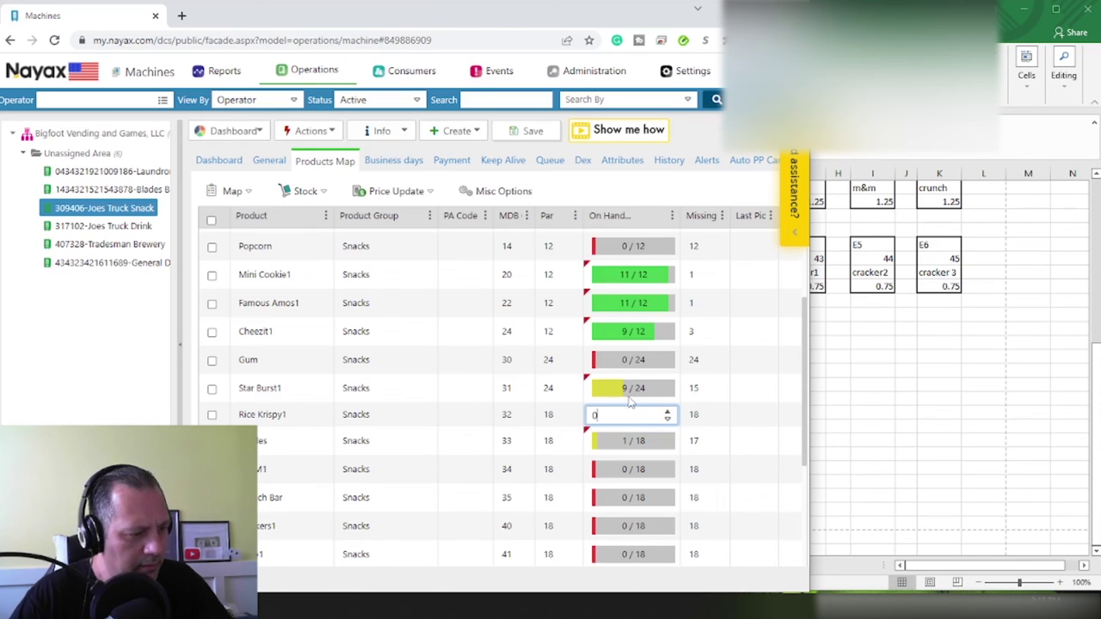
# Enter on-hand counts 13, 14 and 12 for slots 33–35 and 7 for slot 40.
pyautogui.click(641, 443)
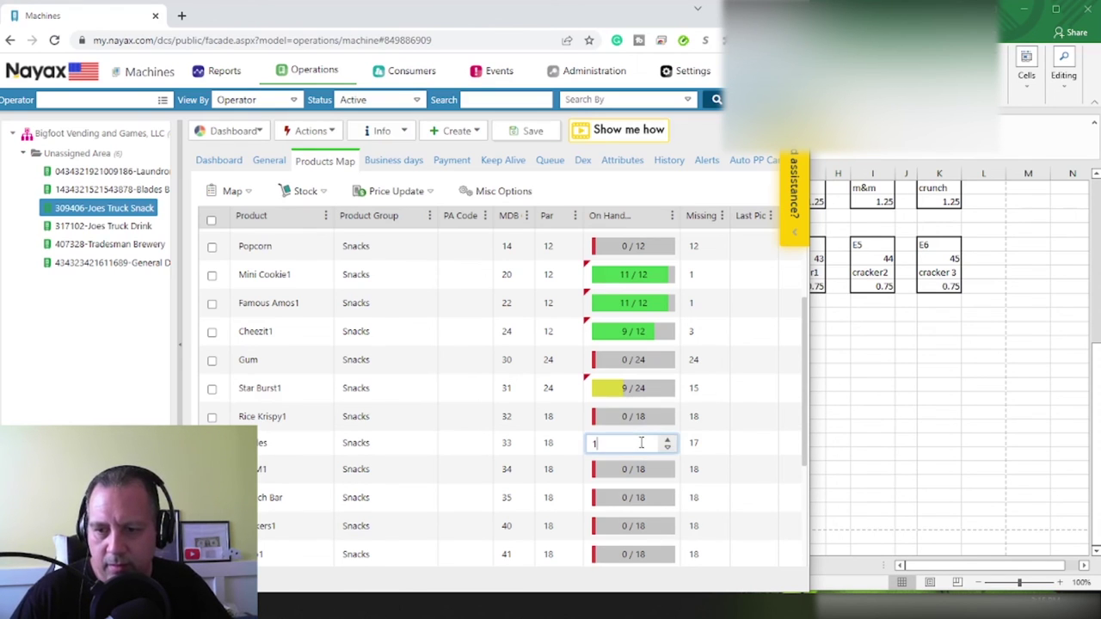
pyautogui.write('13')
pyautogui.press('BackSpace')
pyautogui.press('BackSpace')
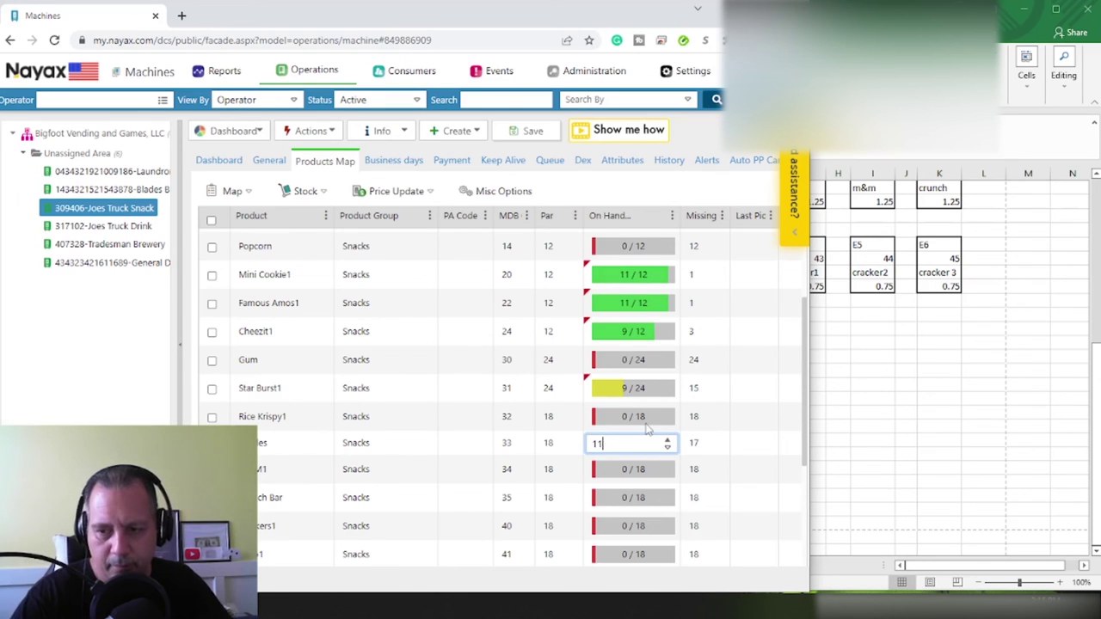
pyautogui.write('3')
pyautogui.click(621, 472)
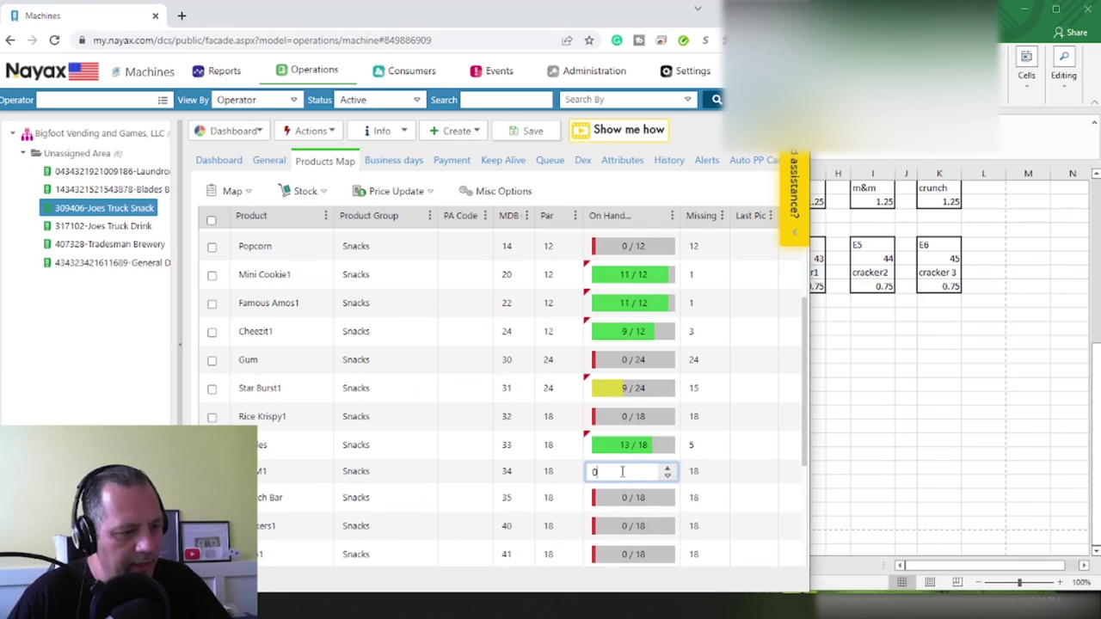
pyautogui.write('14')
pyautogui.click(632, 498)
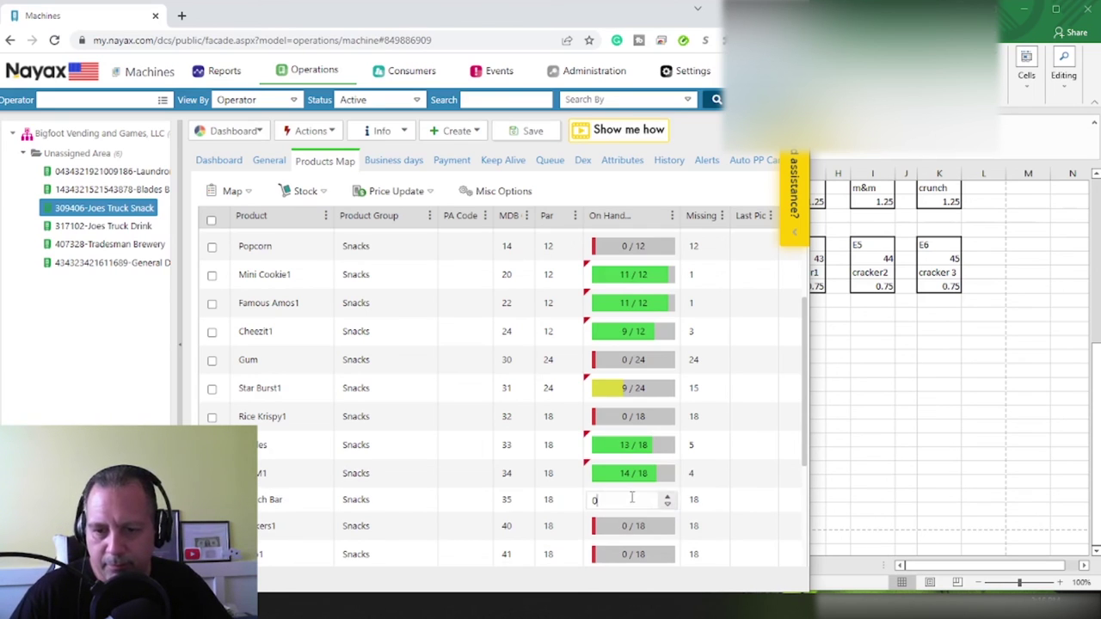
pyautogui.write('12')
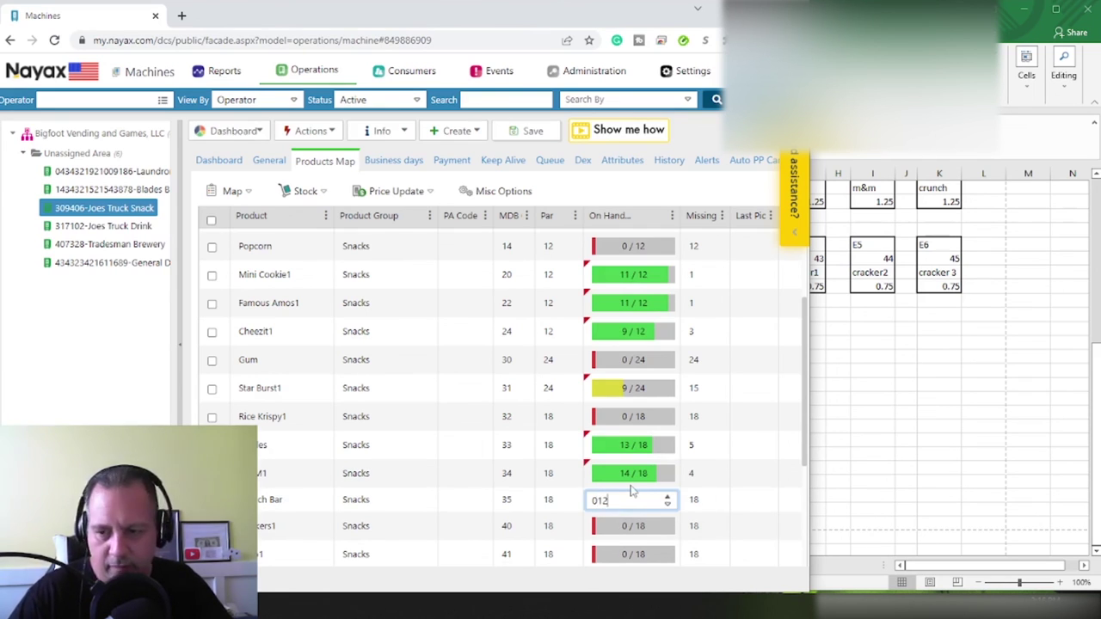
pyautogui.click(628, 530)
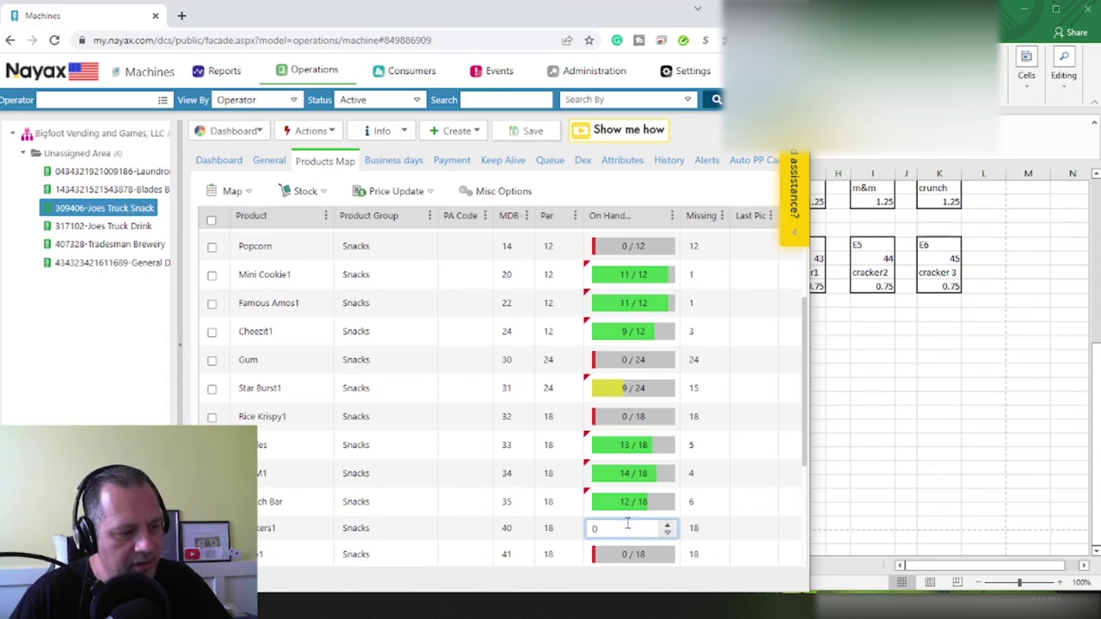
pyautogui.write('7')
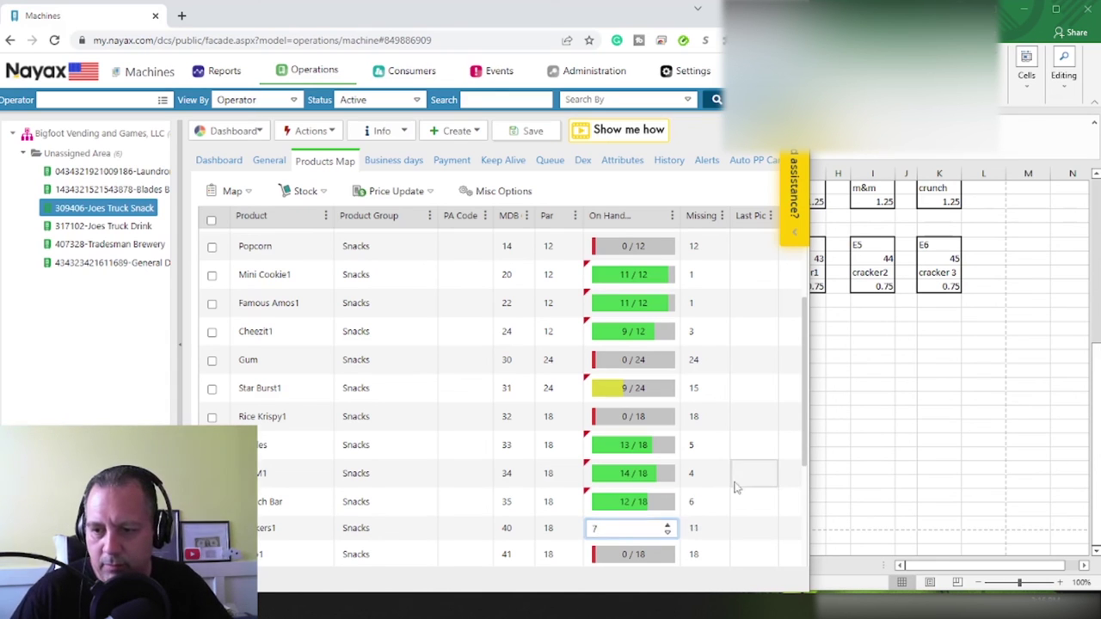
pyautogui.scroll(-3, 731, 482)
# Enter on-hand counts Oreo1 15, trail 5, Cracker 1 4 and Cracker 2 5.
pyautogui.click(639, 286)
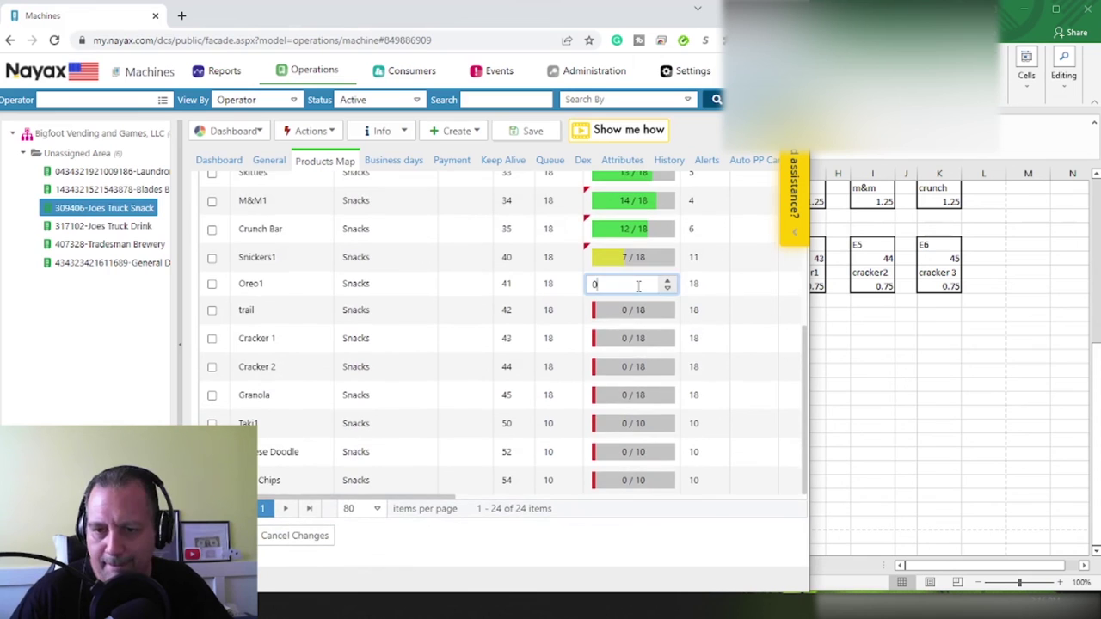
pyautogui.write('15')
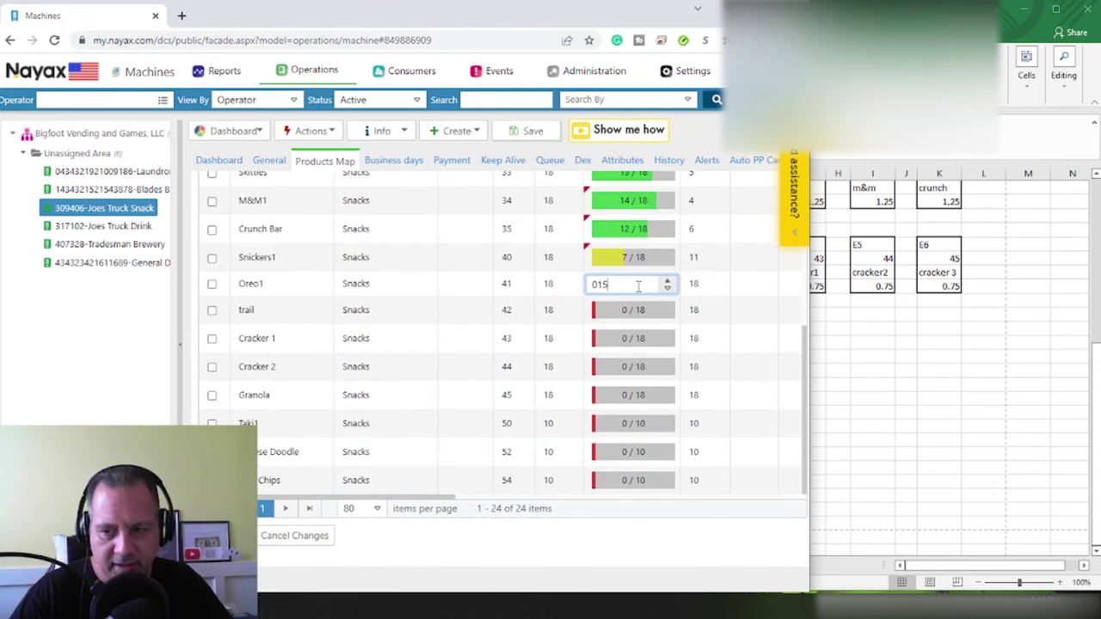
pyautogui.click(622, 312)
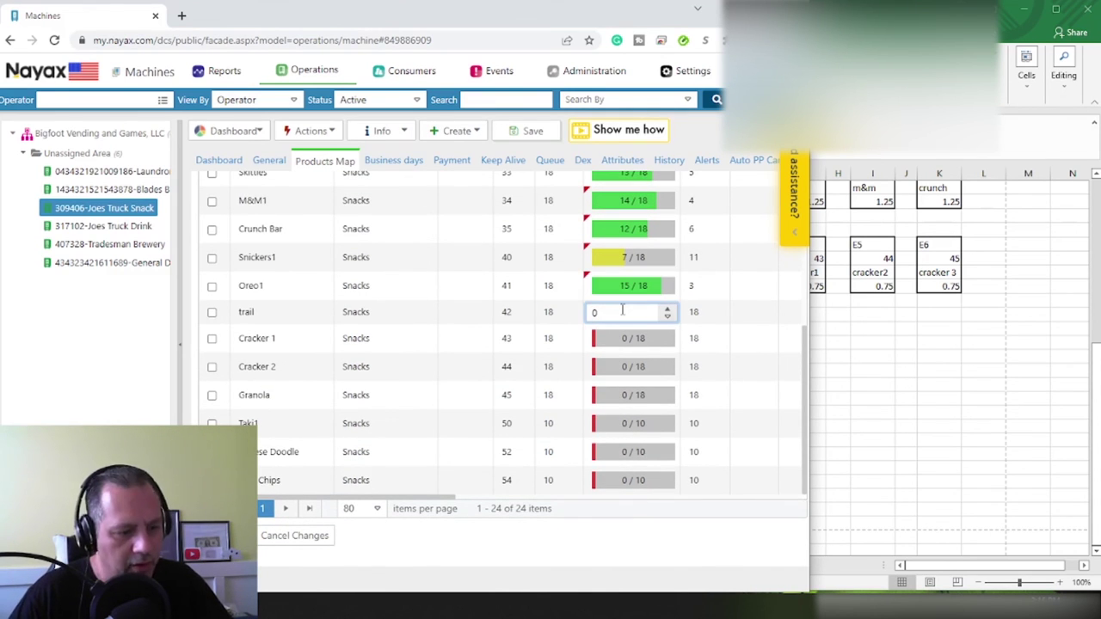
pyautogui.write('5')
pyautogui.click(639, 340)
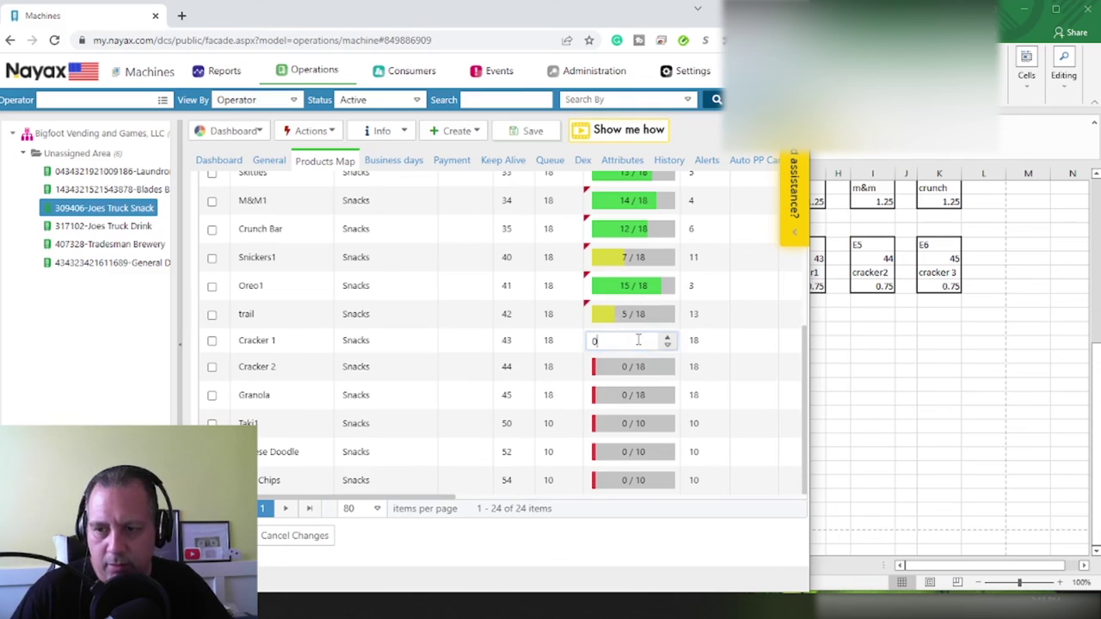
pyautogui.write('4')
pyautogui.click(642, 369)
pyautogui.write('5')
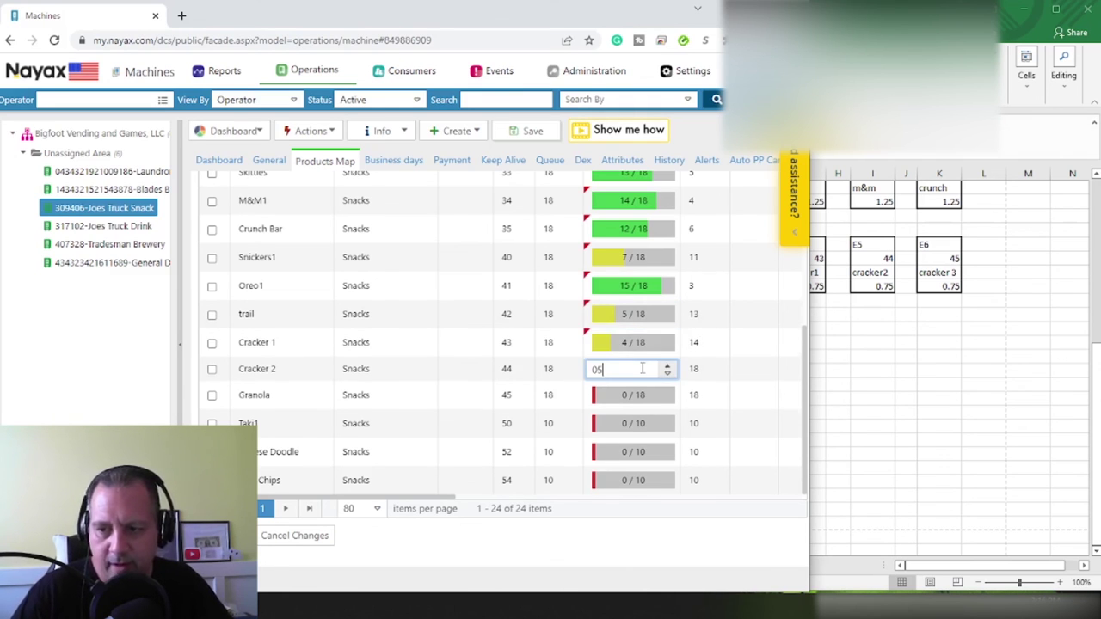
# Set Granola to 5 and slot 50 to 2, then save and confirm the stock changes.
pyautogui.click(646, 397)
pyautogui.write('5')
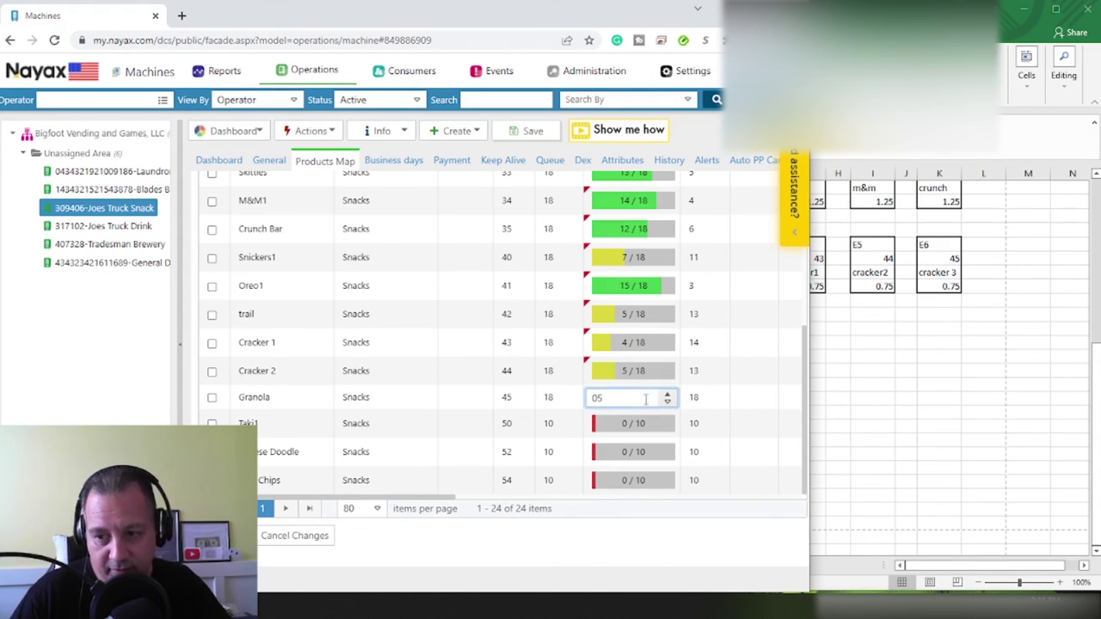
pyautogui.click(639, 425)
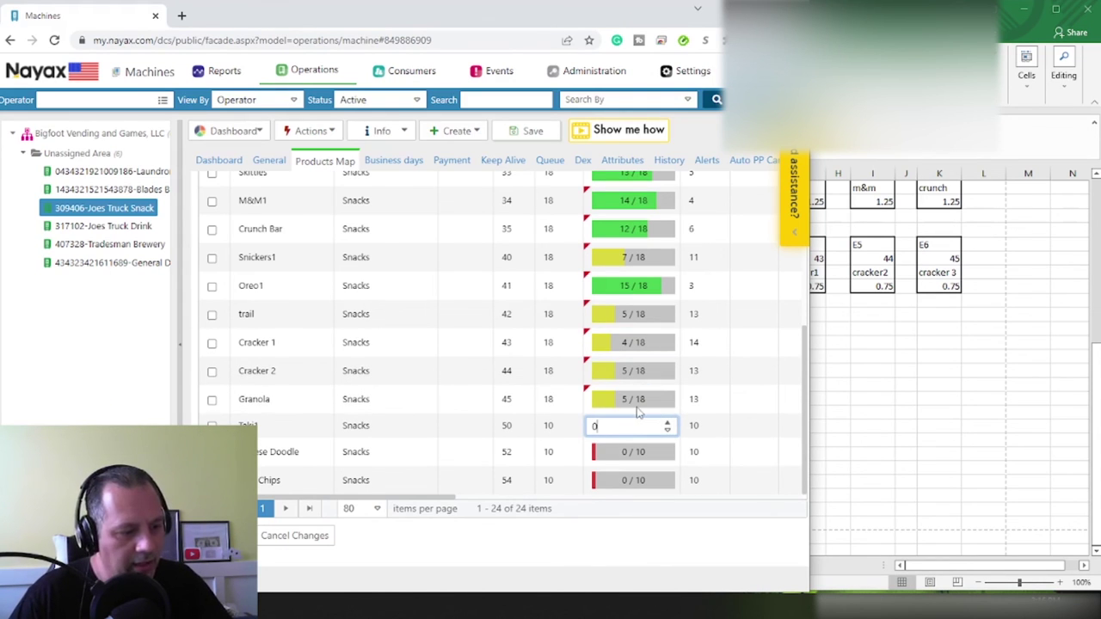
pyautogui.write('2')
pyautogui.click(525, 131)
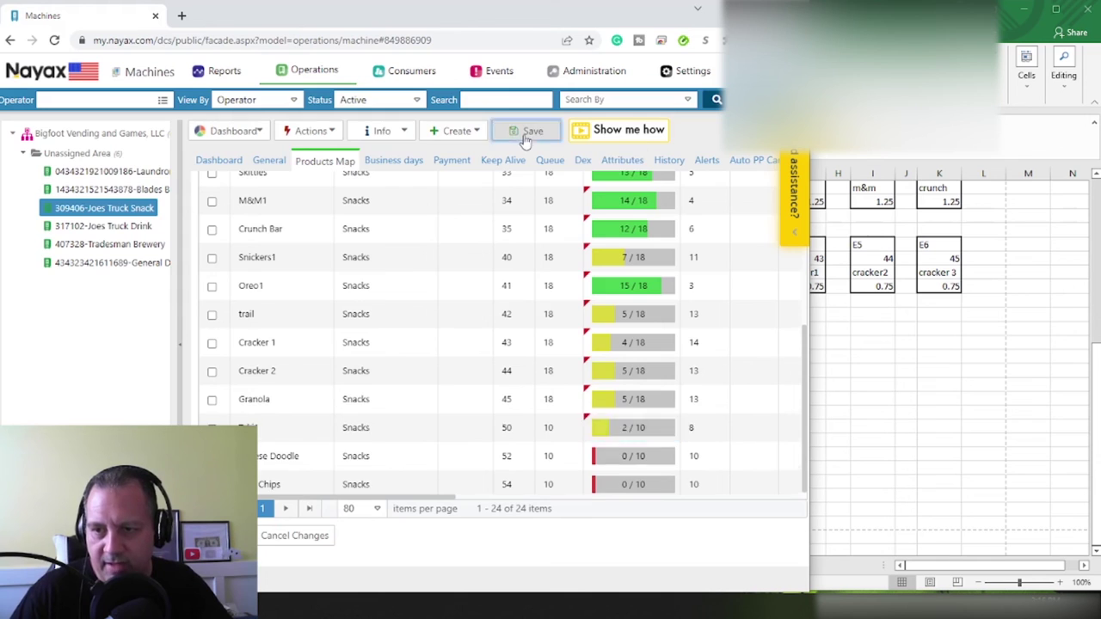
pyautogui.click(279, 353)
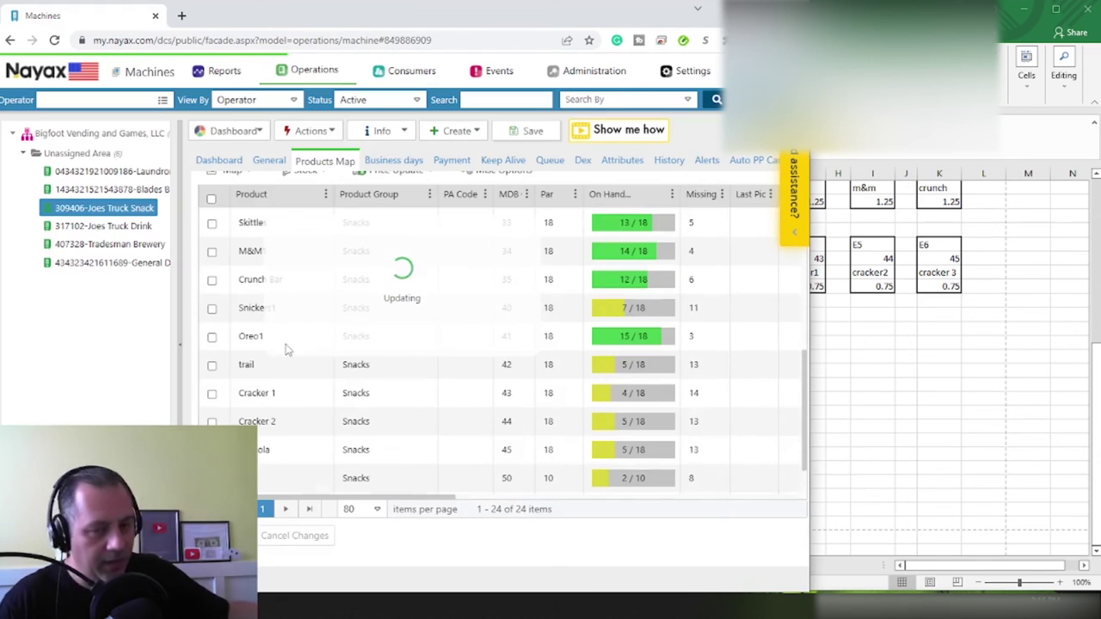